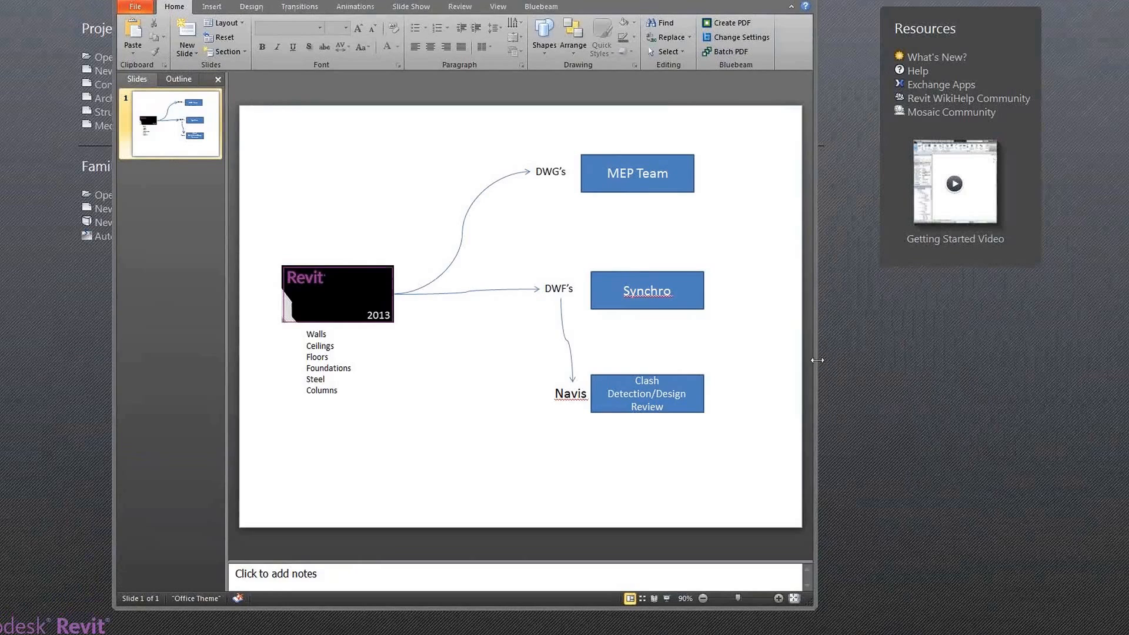
Step: Review the slide's workflow diagram from the Revit model elements to the MEP Team, Synchro and Clash Detection/Design Review boxes
drag(815, 360, 998, 365)
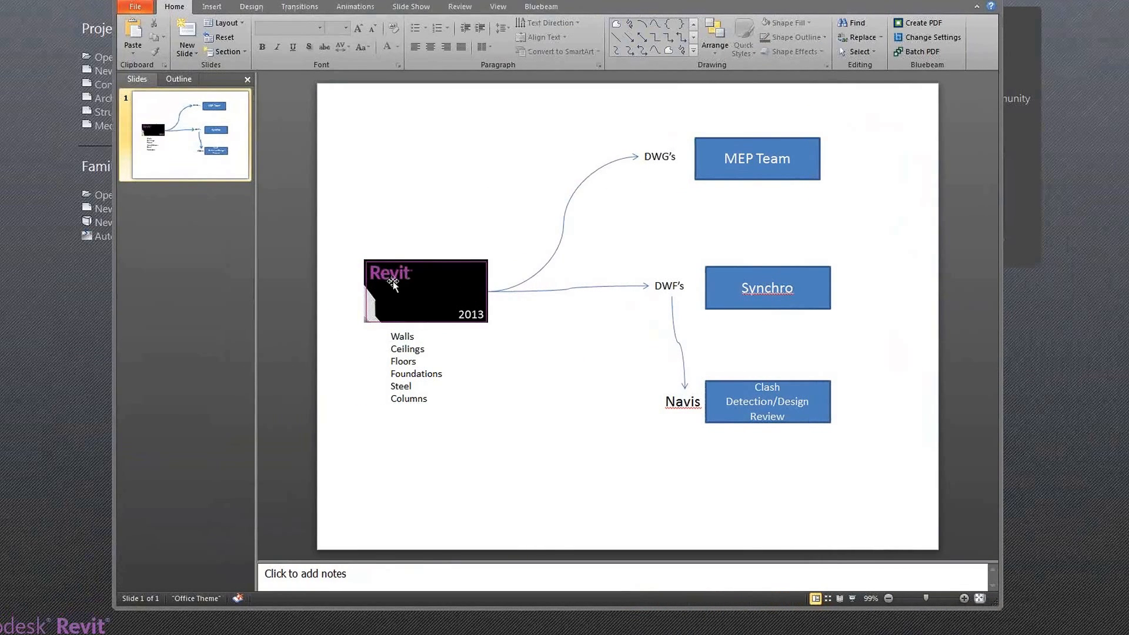
click(406, 337)
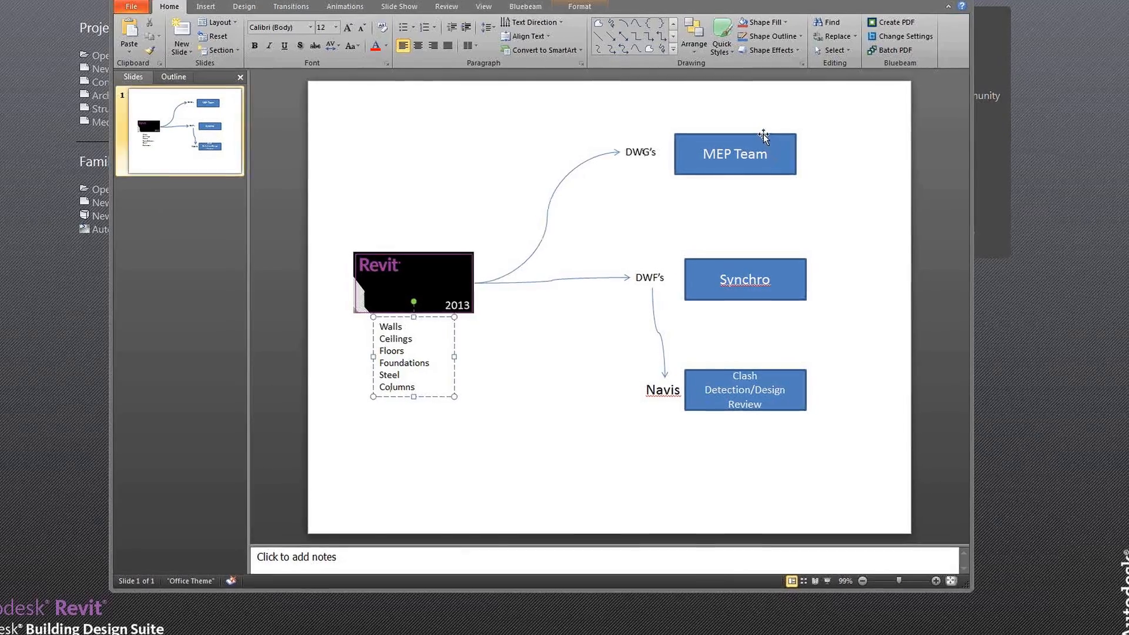
click(765, 137)
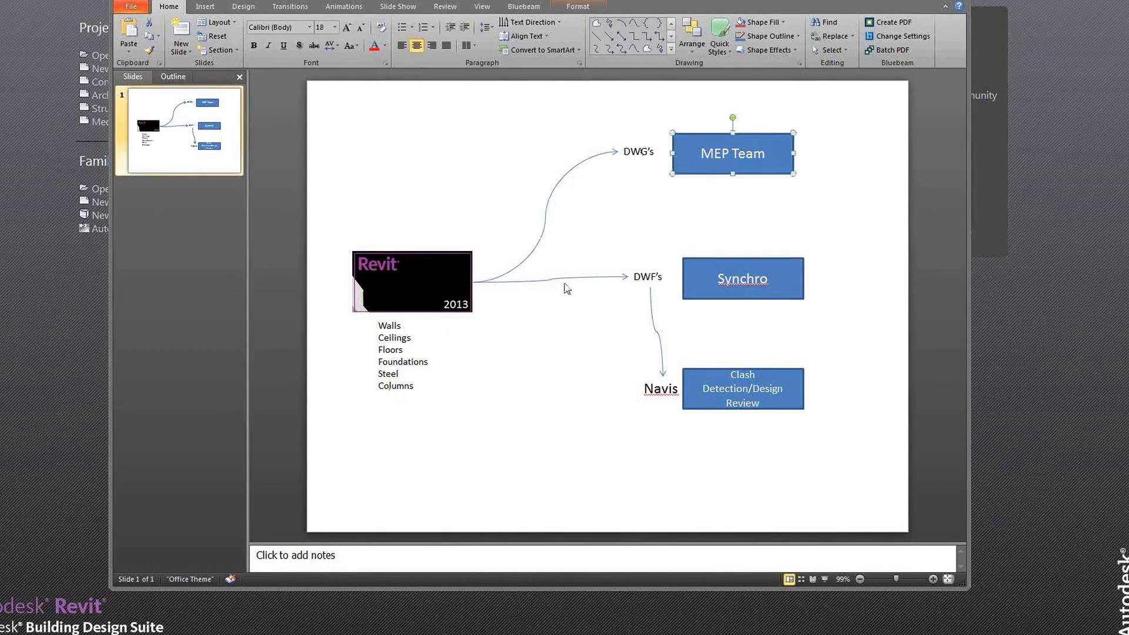
click(708, 262)
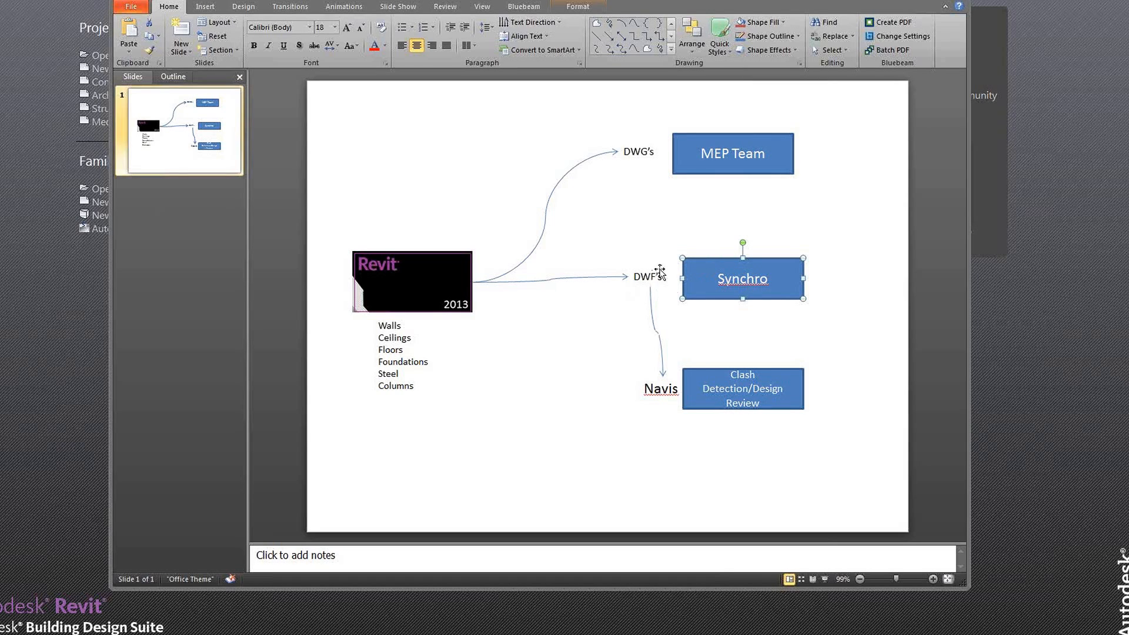
click(700, 367)
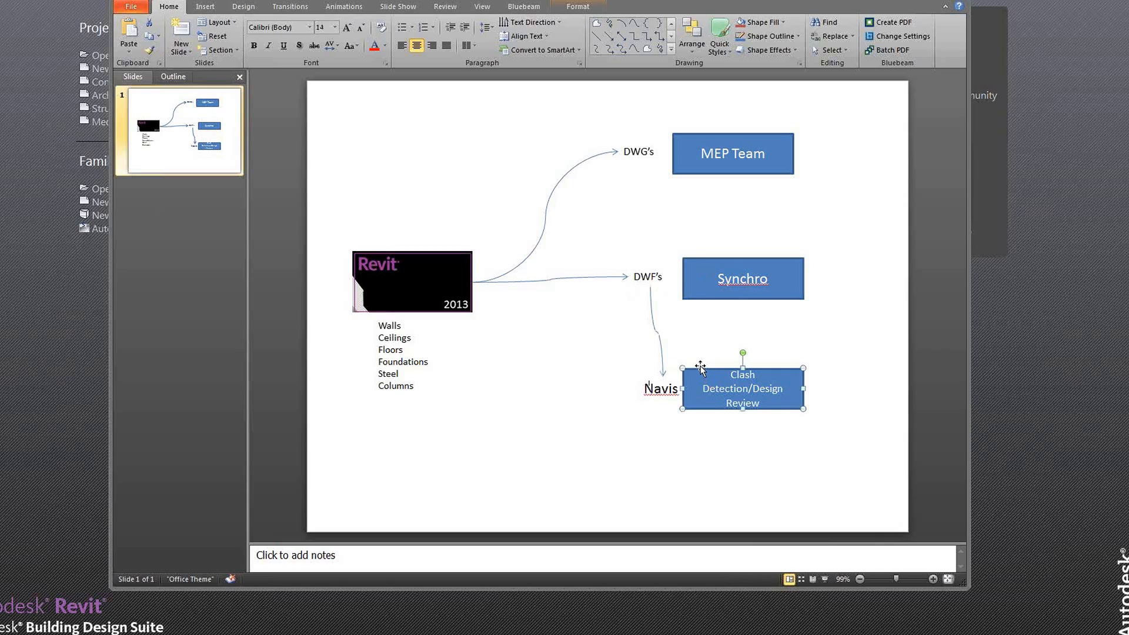
click(840, 324)
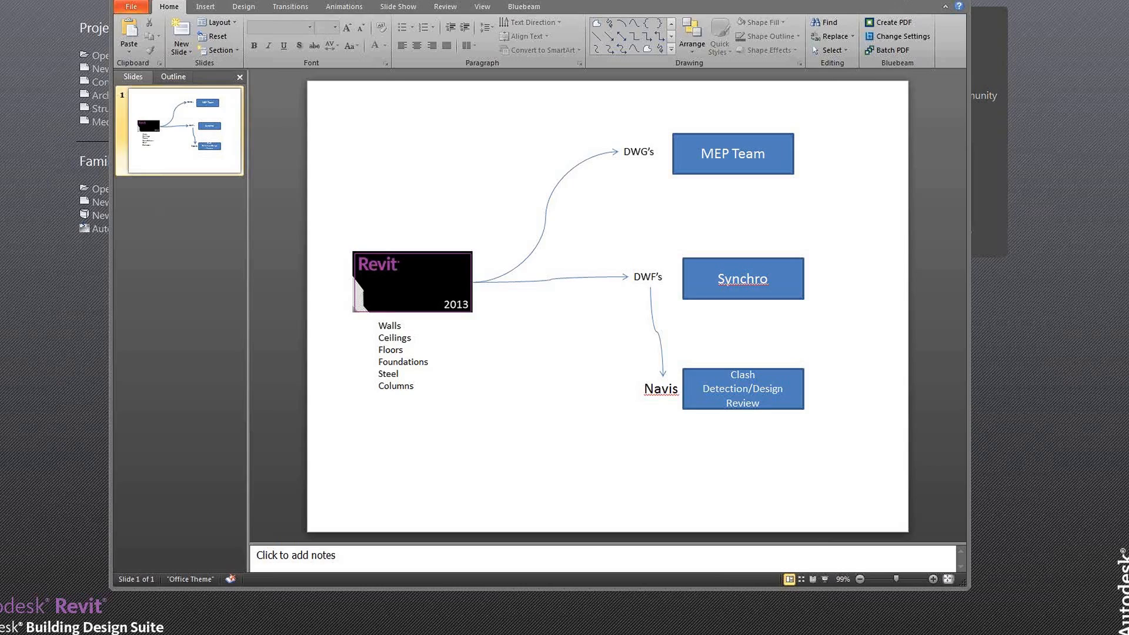
click(909, 1)
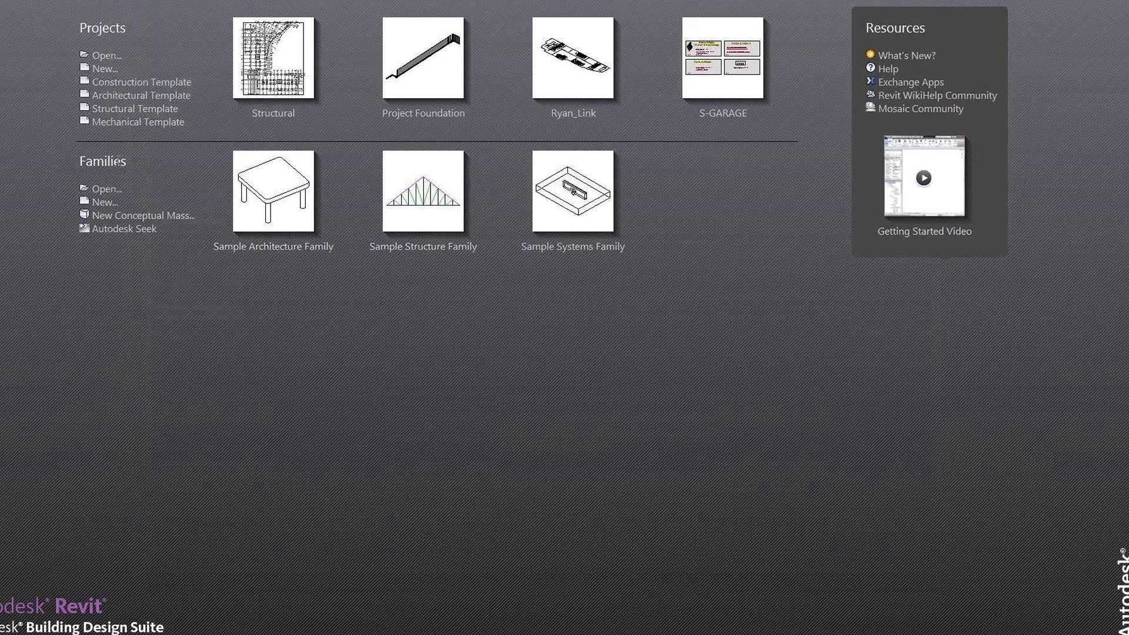
Step: Create a new Revit project from the Architectural Template
click(105, 68)
click(507, 224)
click(470, 251)
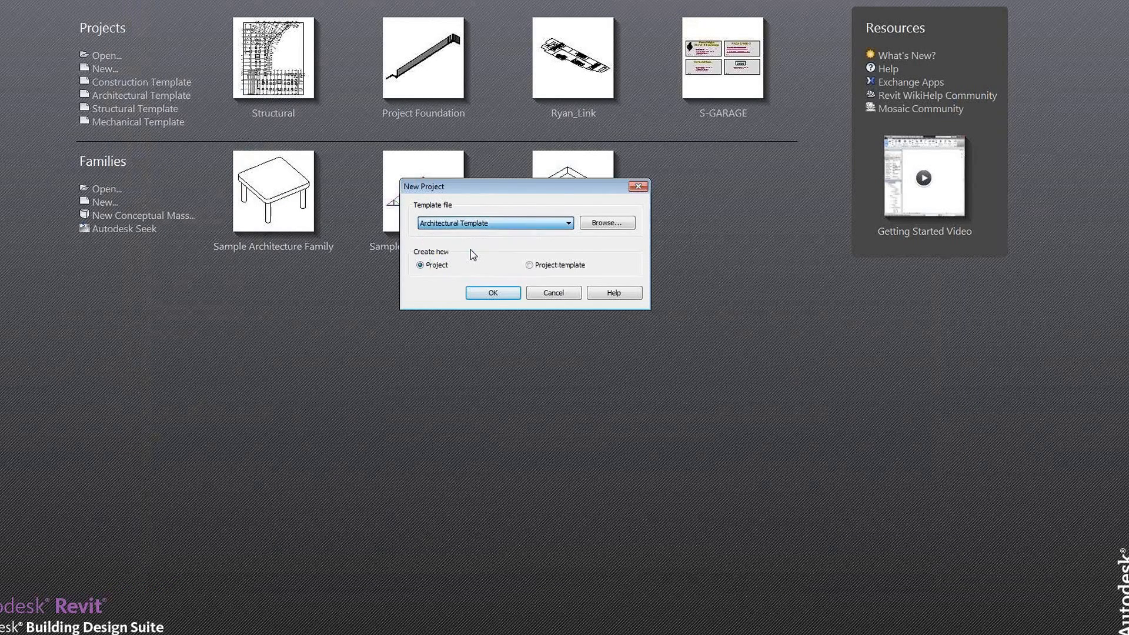
click(491, 292)
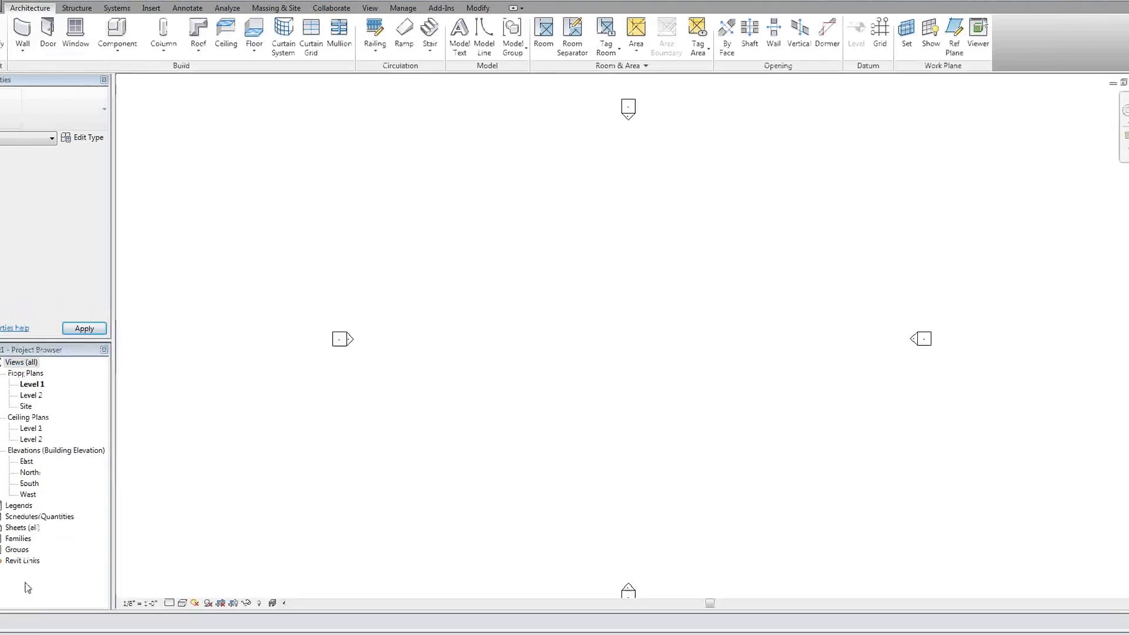
right_click(30, 571)
click(69, 578)
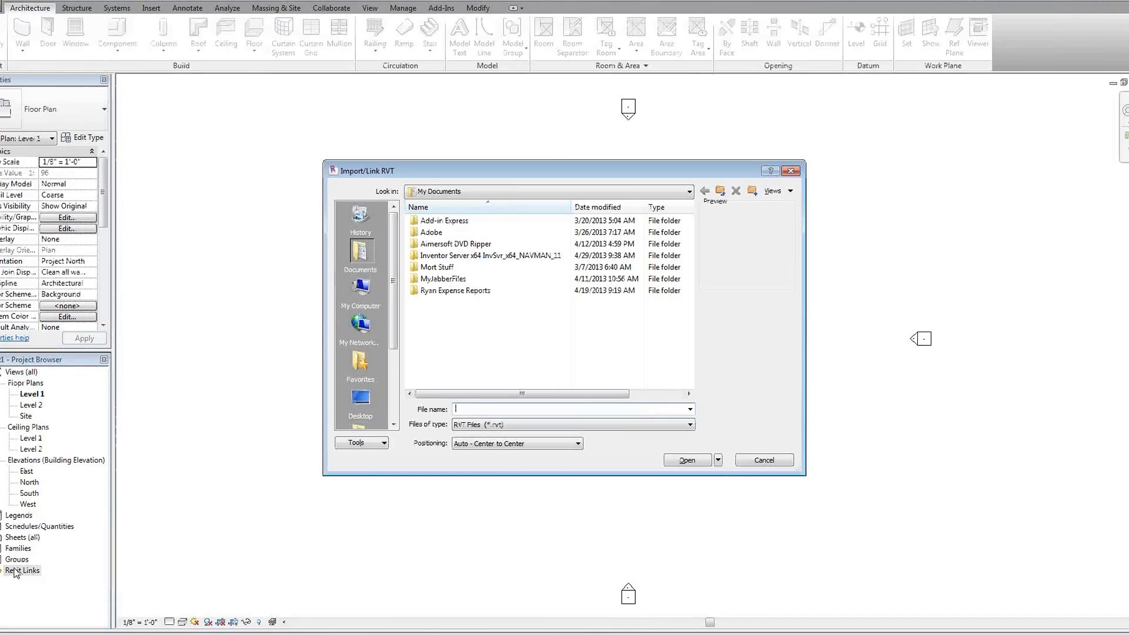
click(767, 461)
Step: Link the Pioneer Beaver Creek 2 Revit A13 Central model from the desktop's New folder with Auto - Origin to Origin positioning
right_click(29, 571)
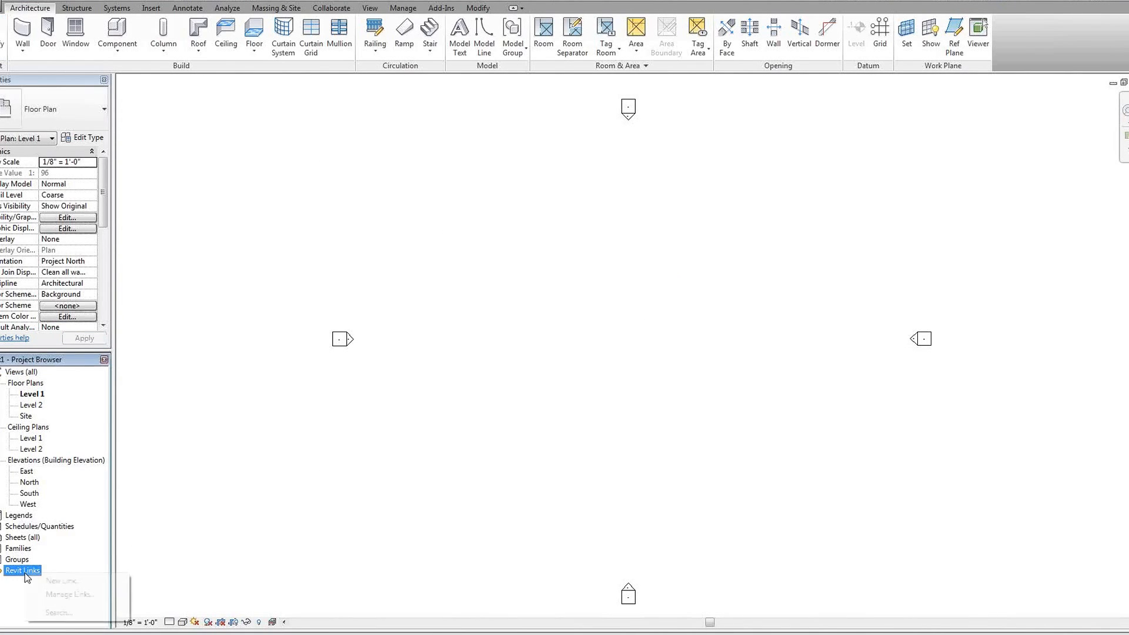
click(65, 581)
click(360, 400)
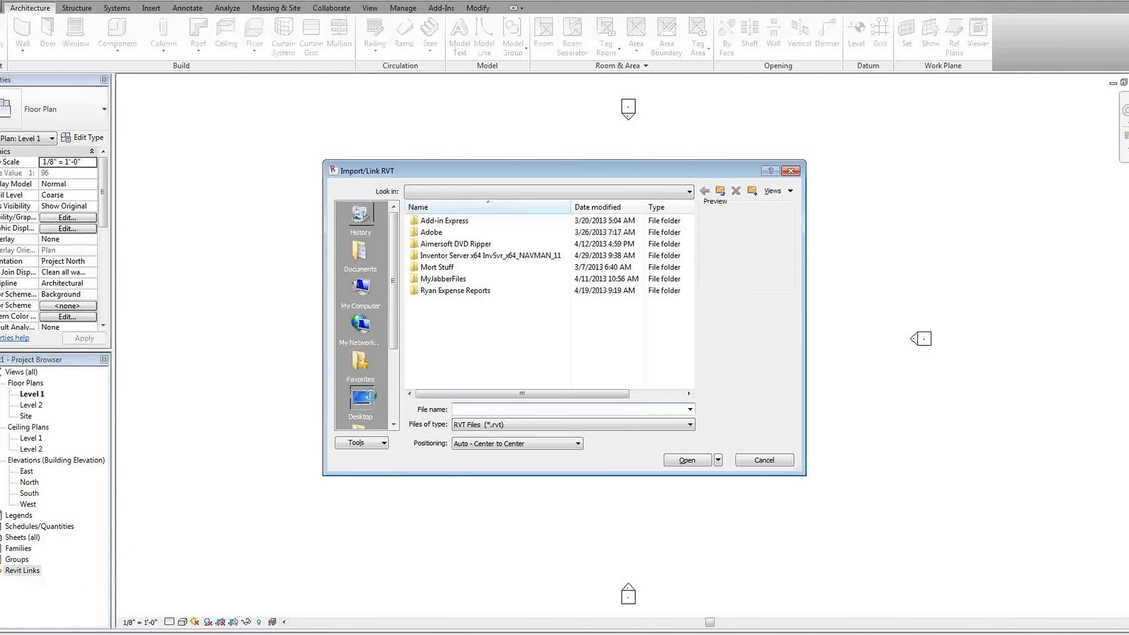
double_click(438, 279)
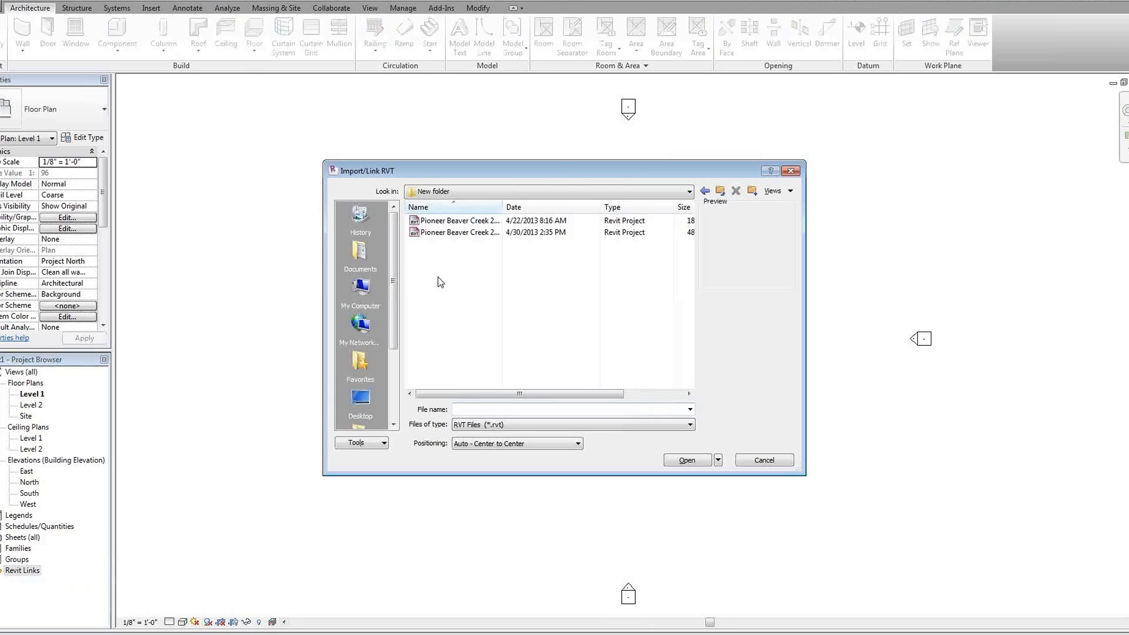
click(549, 233)
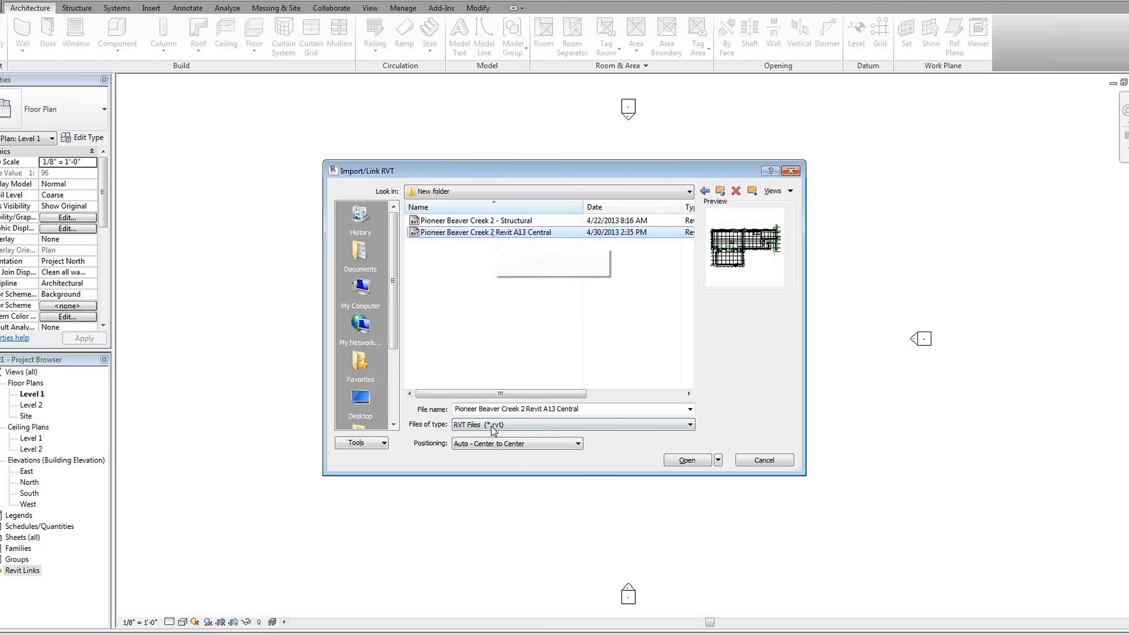
click(488, 444)
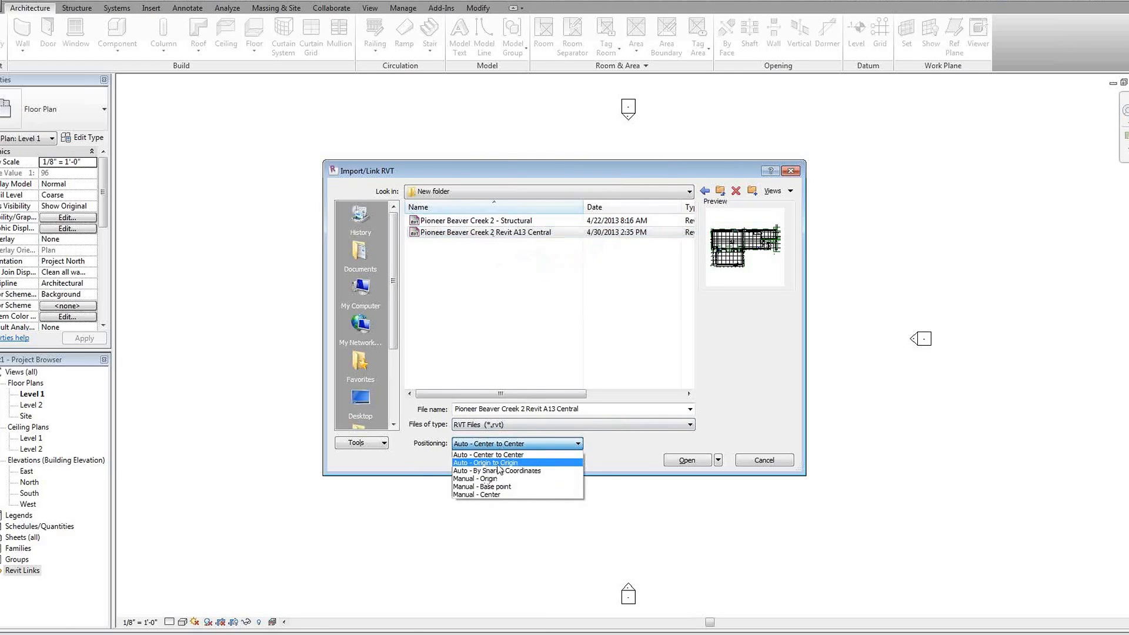
click(487, 464)
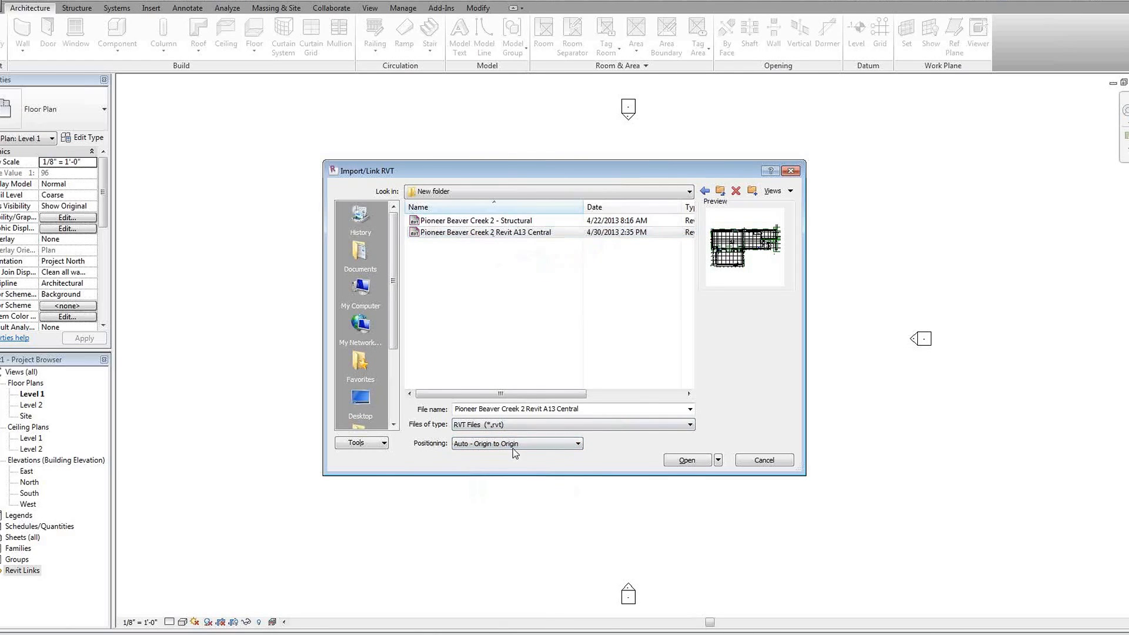
click(685, 460)
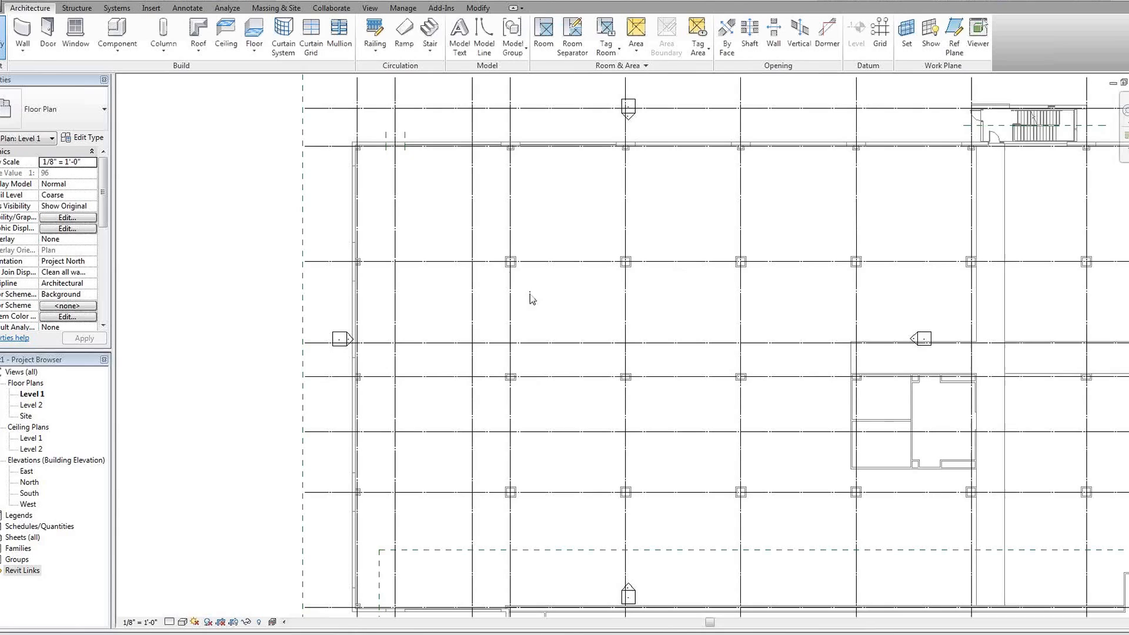
Step: Link the Pioneer Beaver Creek 2 - Structural model into the project with Auto - Origin to Origin positioning
double_click(22, 570)
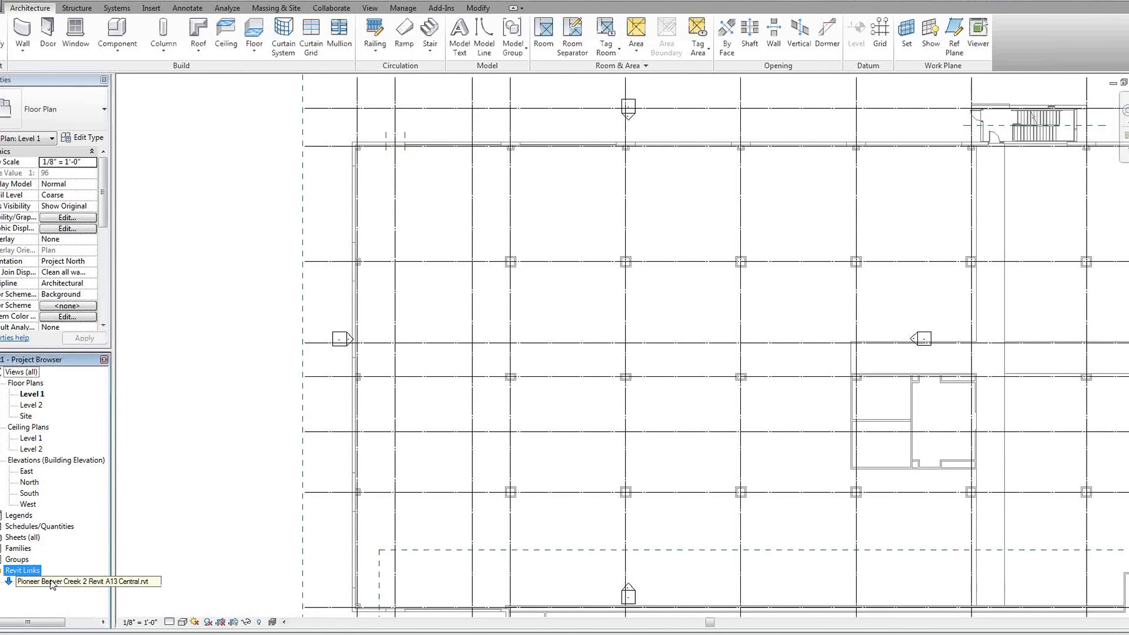
right_click(29, 570)
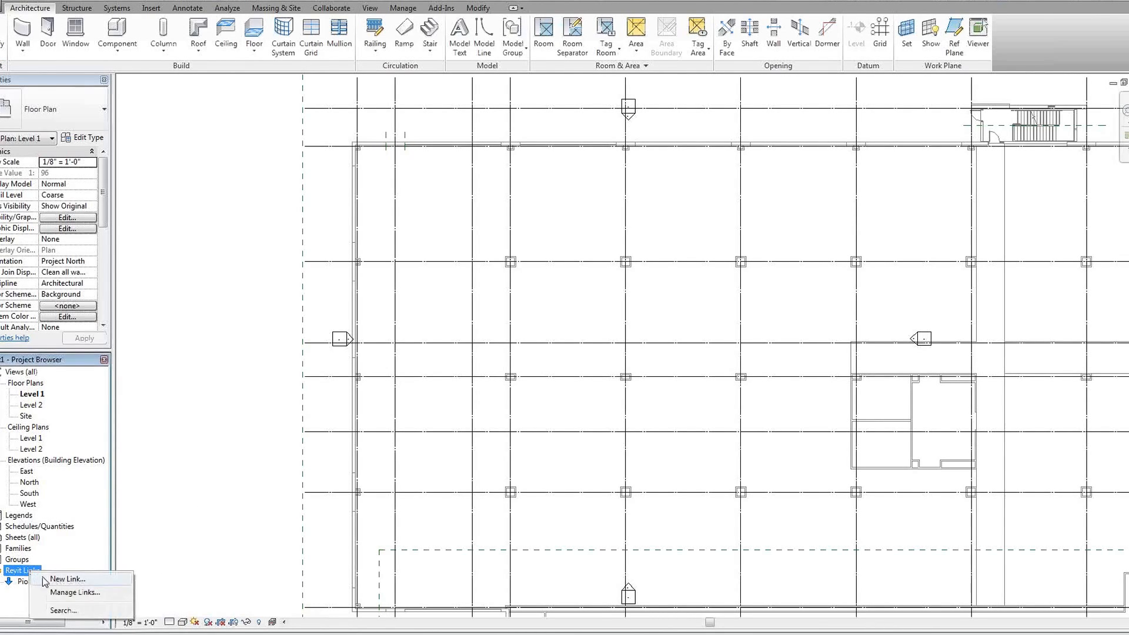
click(50, 578)
drag(503, 207, 591, 207)
click(520, 232)
click(503, 445)
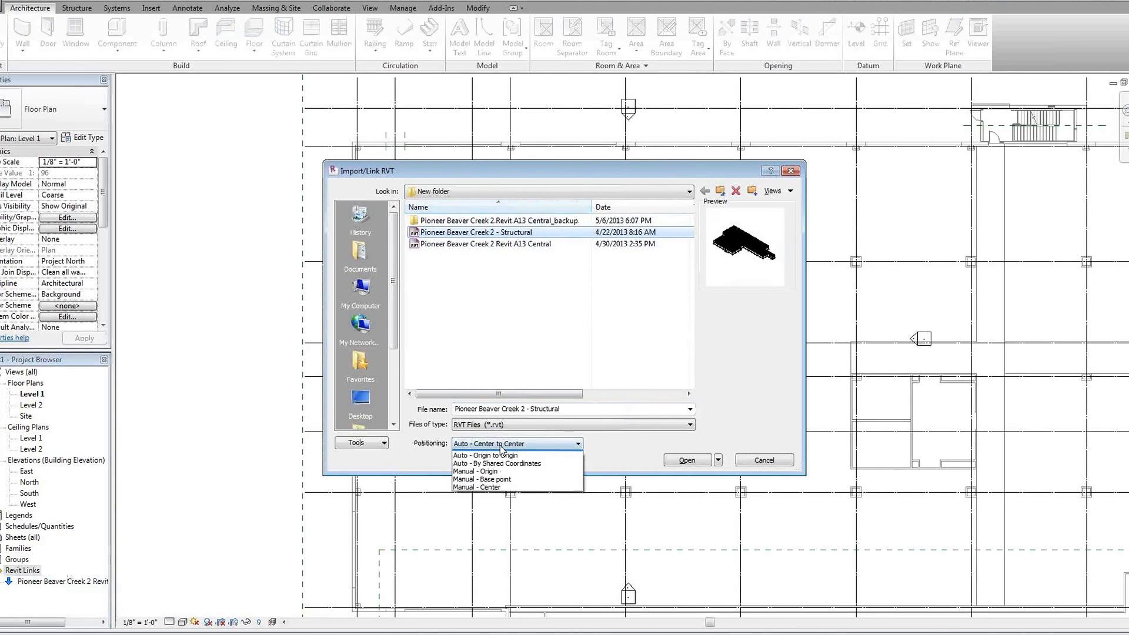
click(499, 463)
click(687, 460)
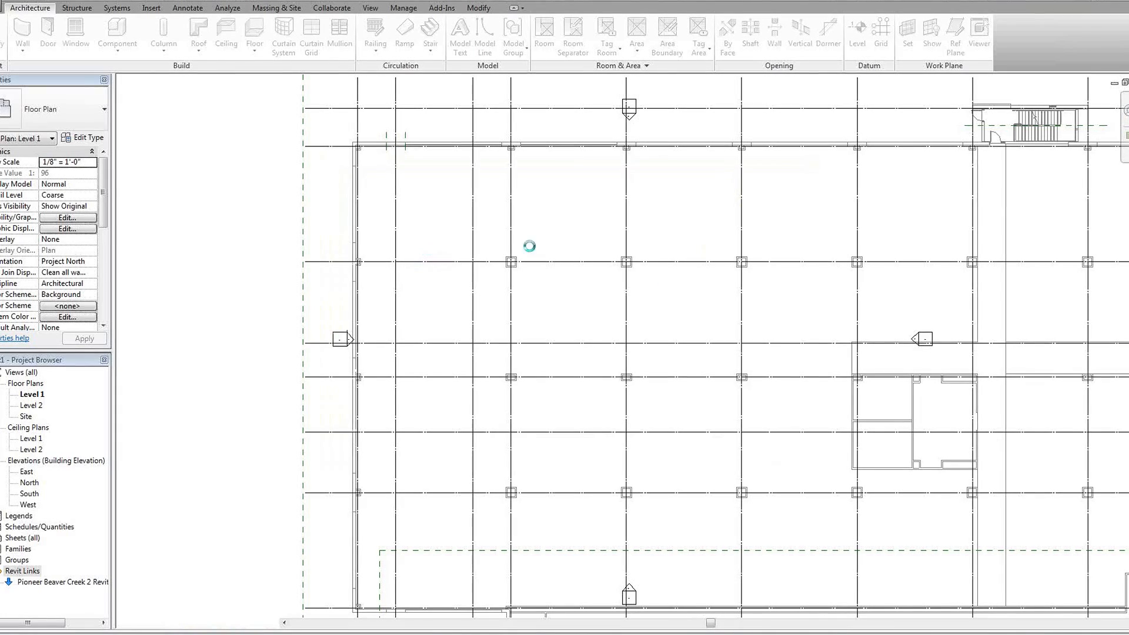
Step: Switch to PowerPoint to review the list of model elements under Revit in the workflow diagram, and return to Revit
key(alt+Tab)
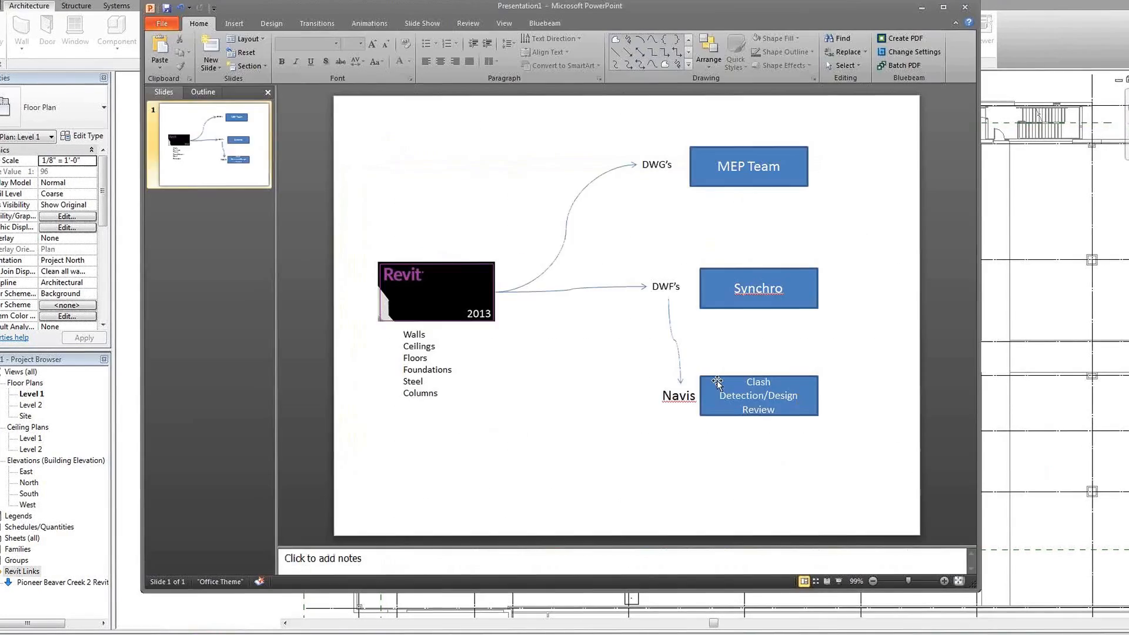
click(411, 334)
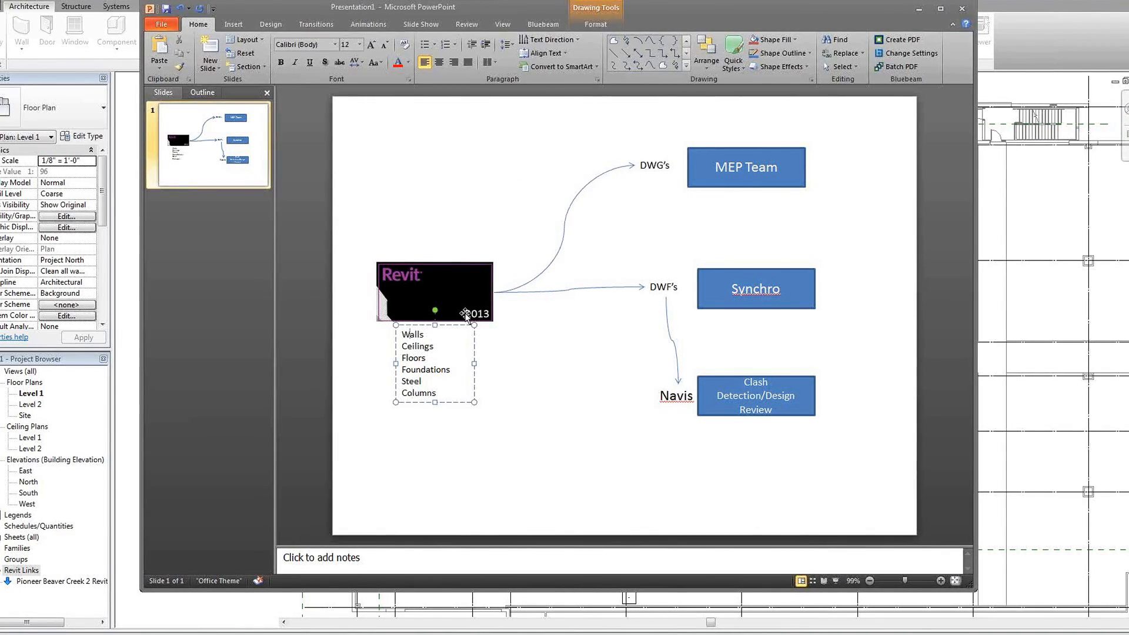
click(409, 358)
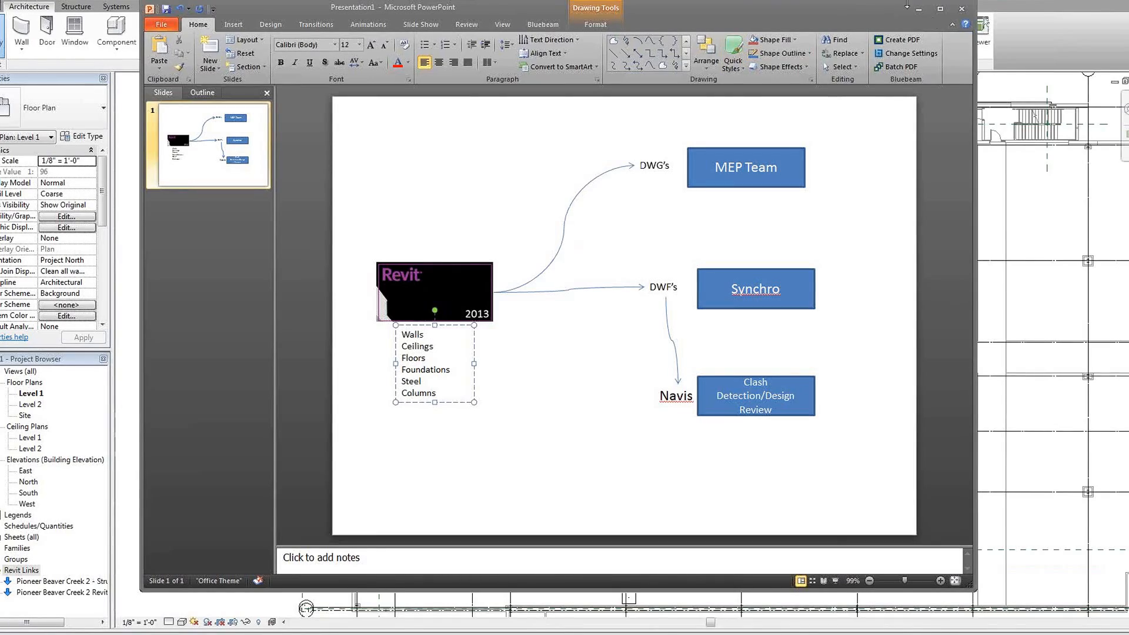
click(918, 9)
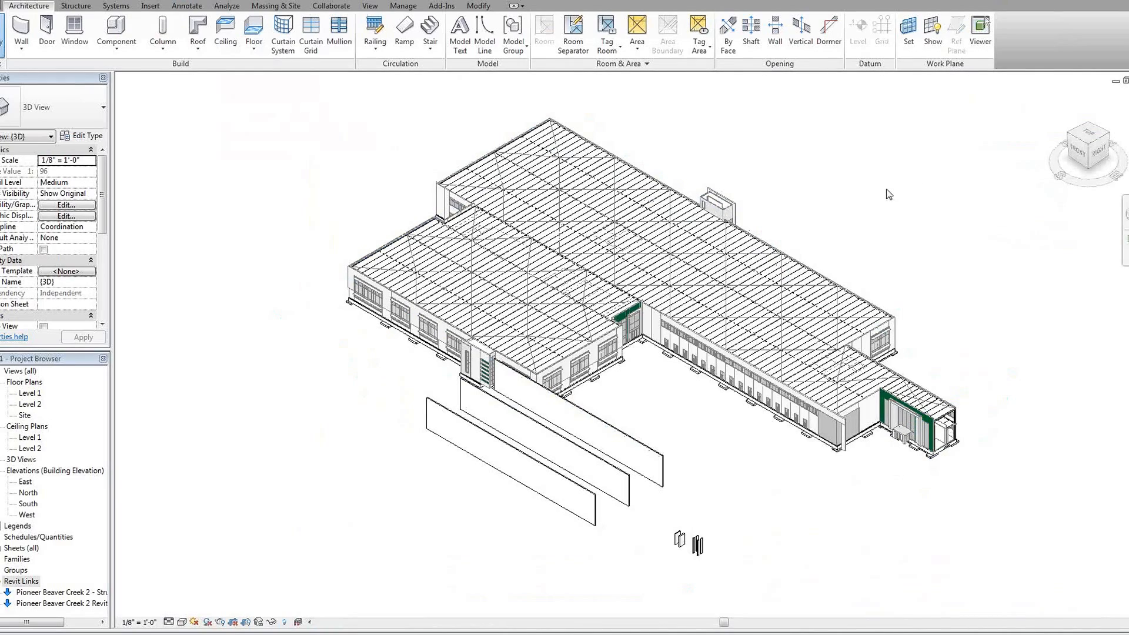
Step: Turn off all annotation categories in the 3D view's Visibility/Graphic Overrides
key(v)
key(g)
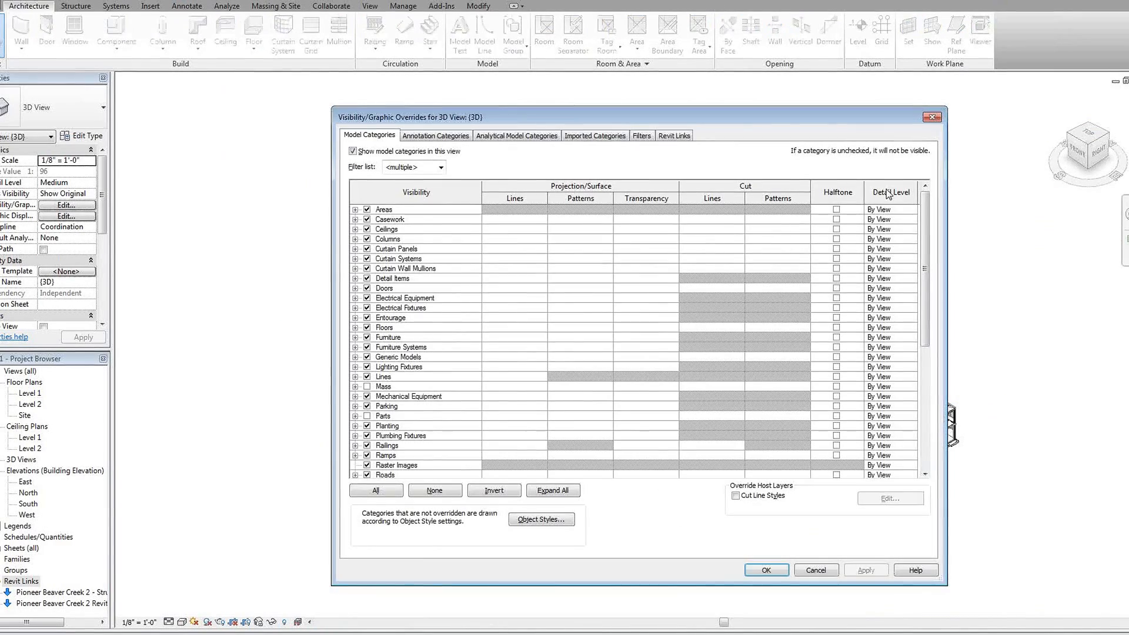
click(435, 136)
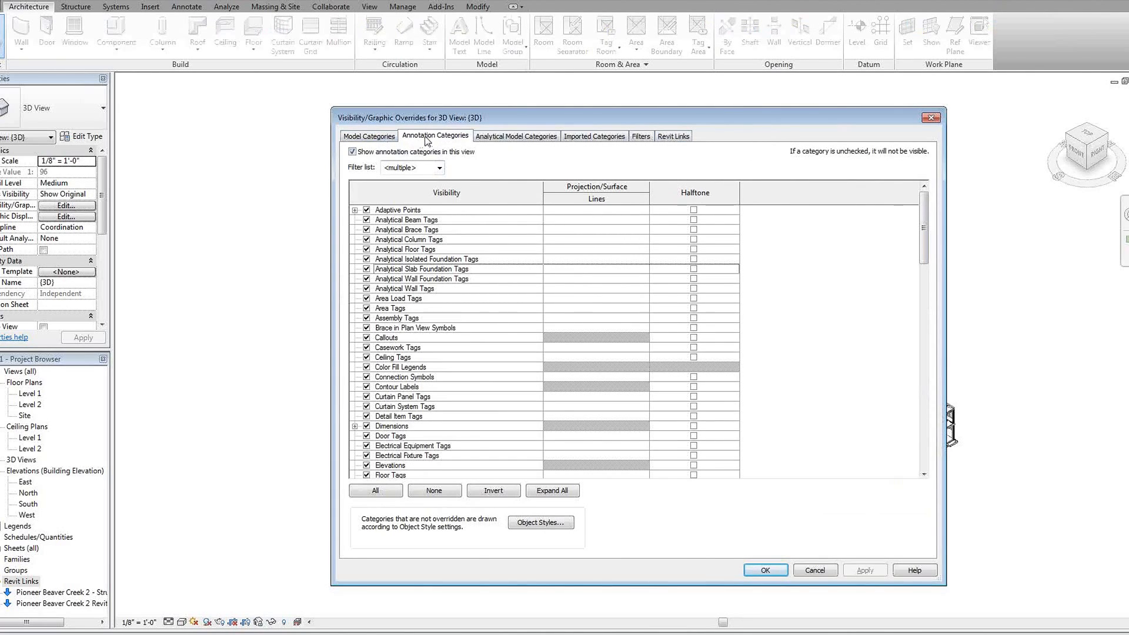
click(352, 151)
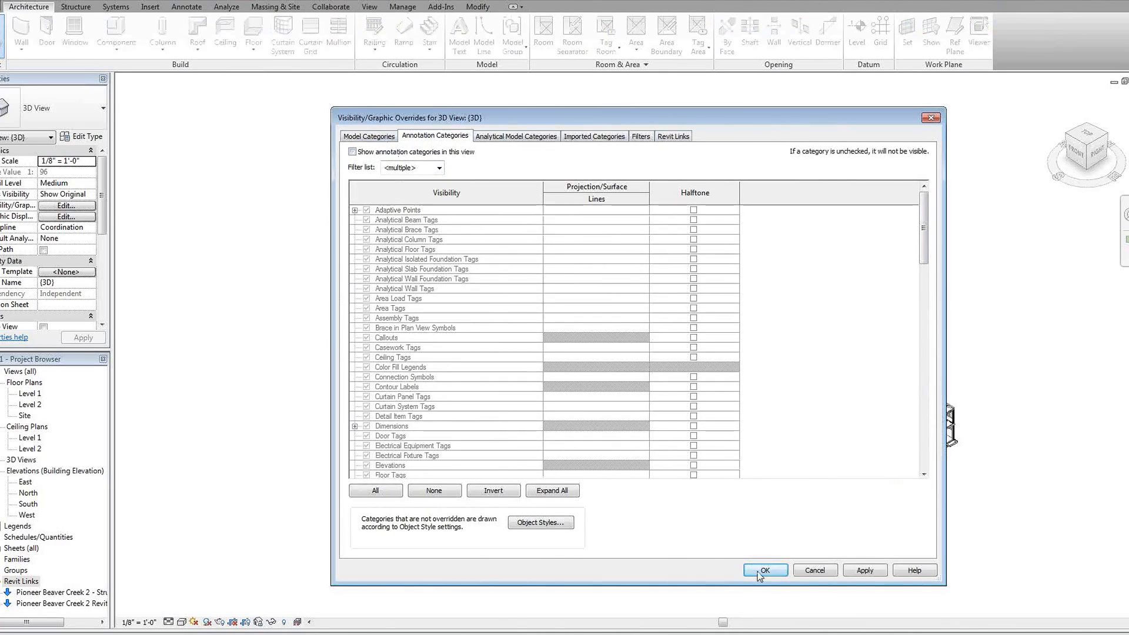
click(765, 570)
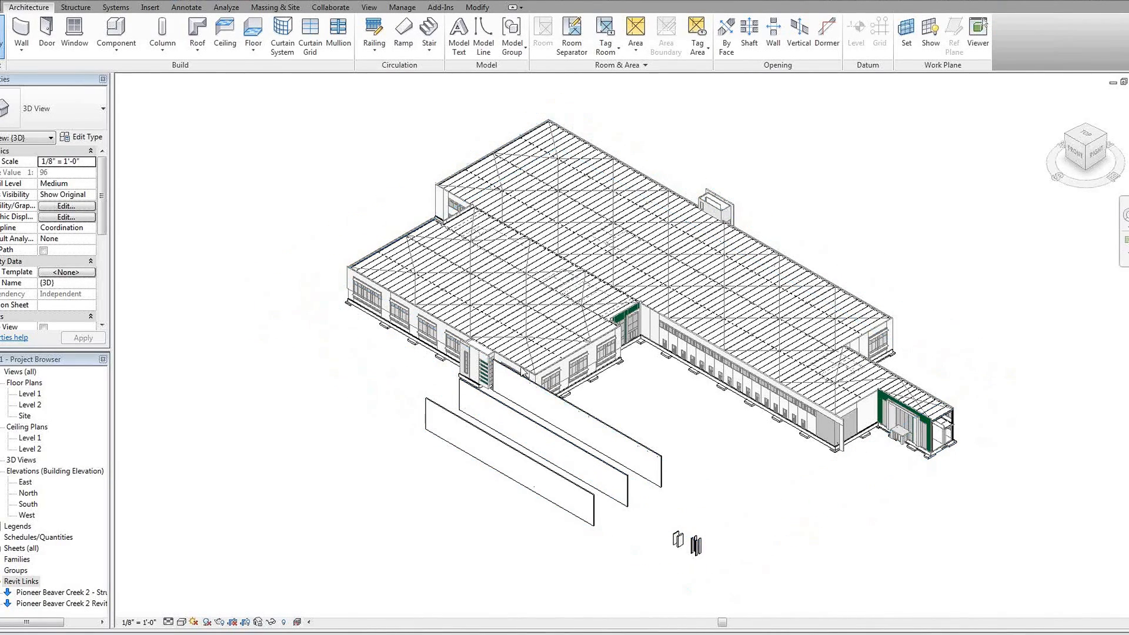
Step: Duplicate the {3D} view in the project's 3D Views
click(2, 462)
click(26, 470)
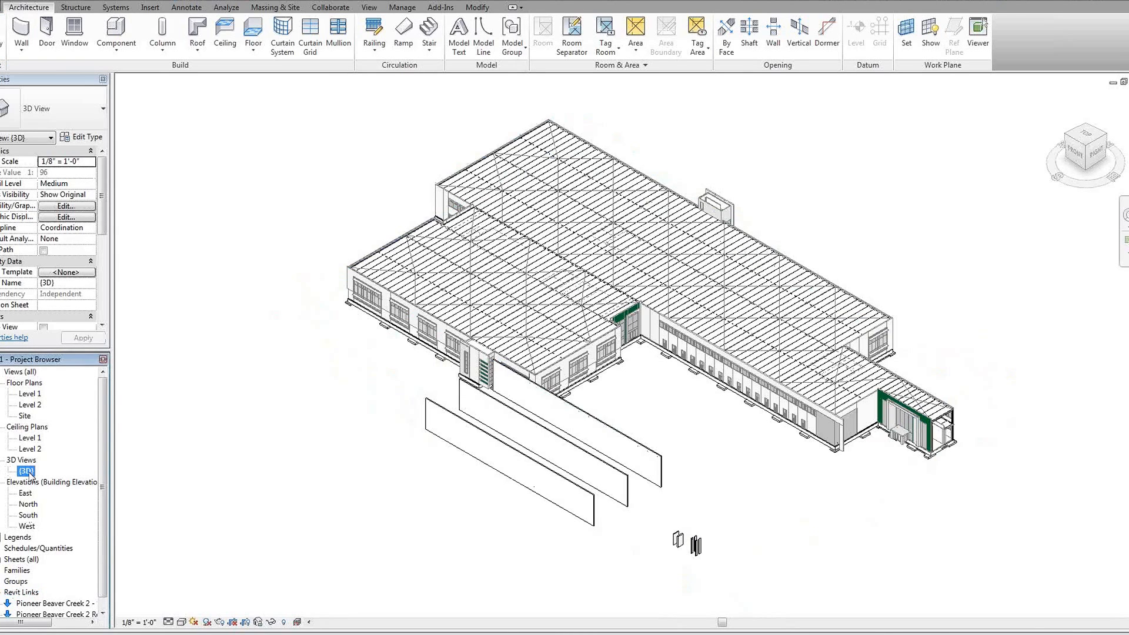
right_click(29, 472)
mouse_move(146, 313)
click(214, 316)
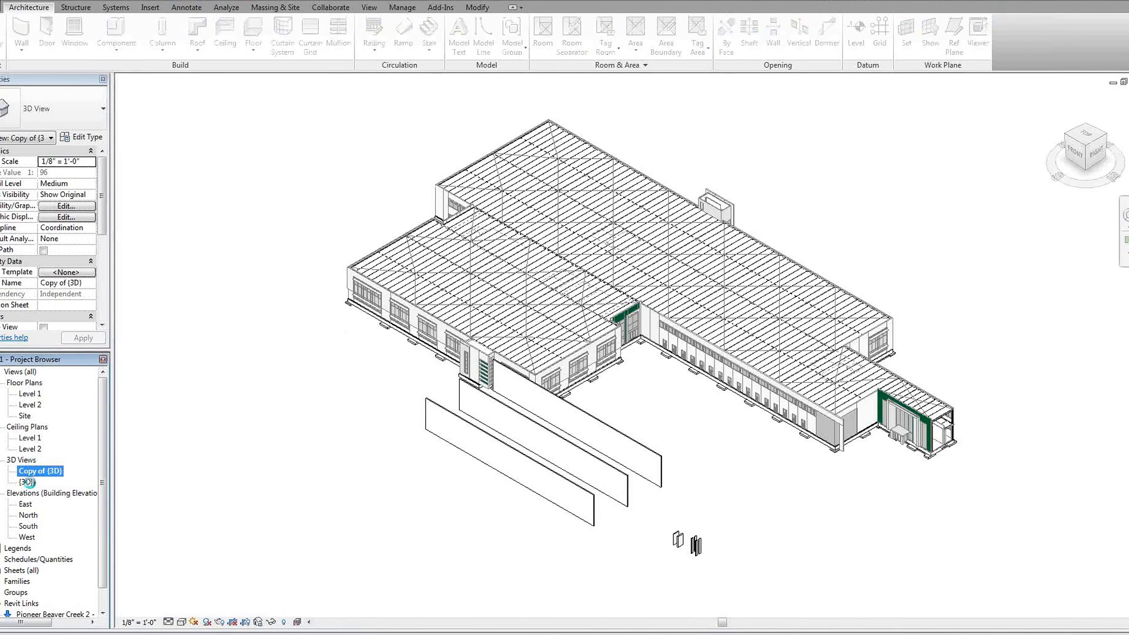
Step: Rename the duplicated 3D view as S-STL
key(F2)
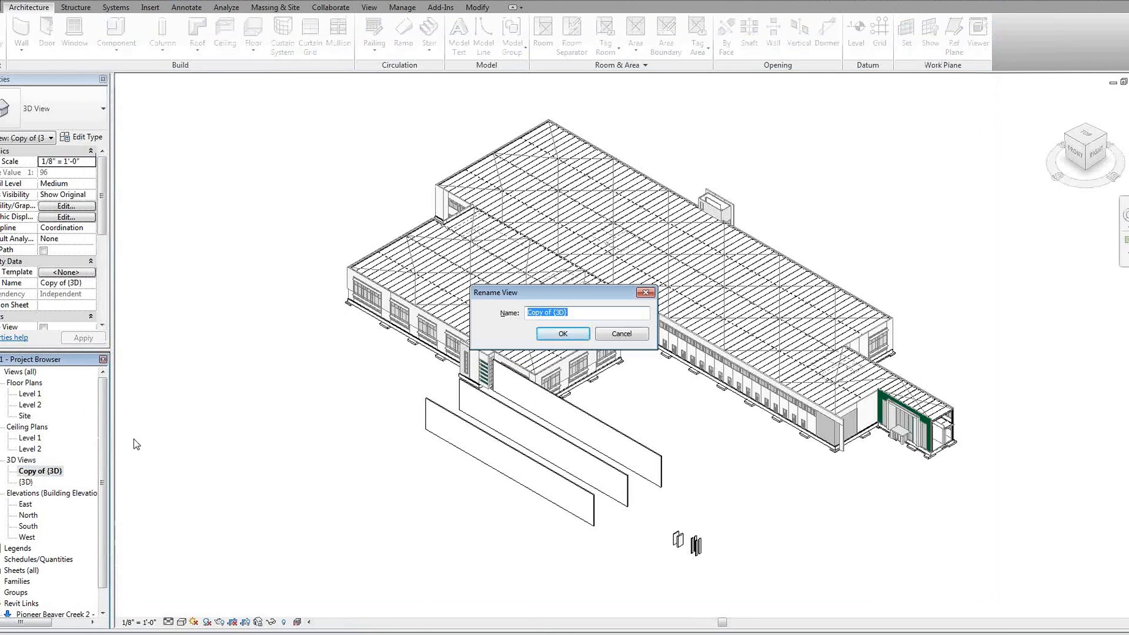
click(645, 292)
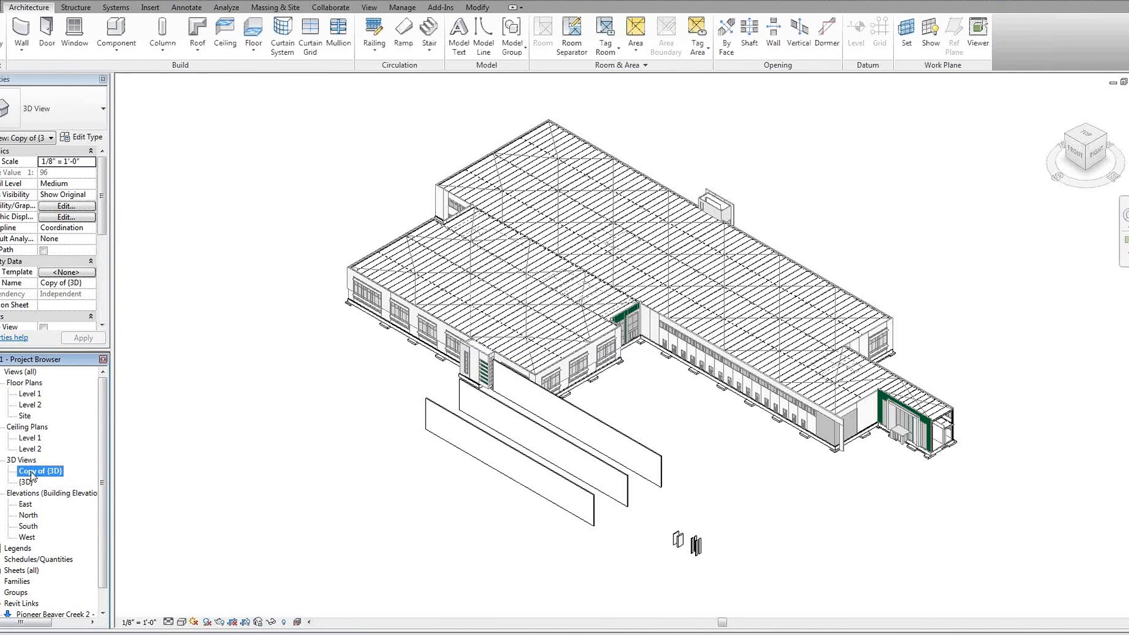
click(31, 472)
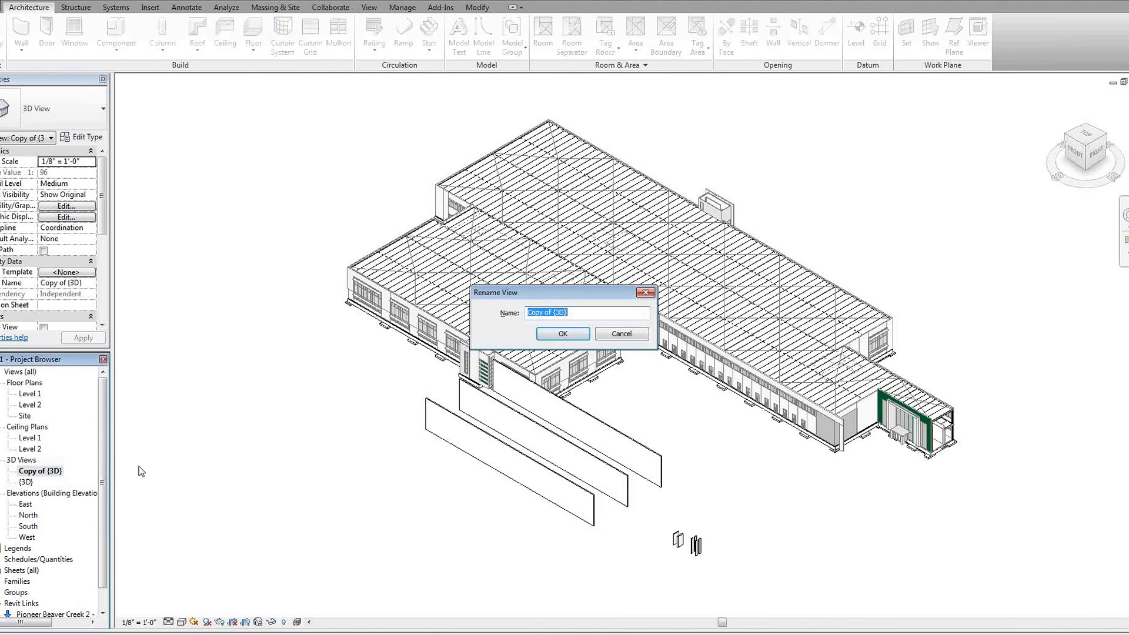
text(S-STL)
click(558, 335)
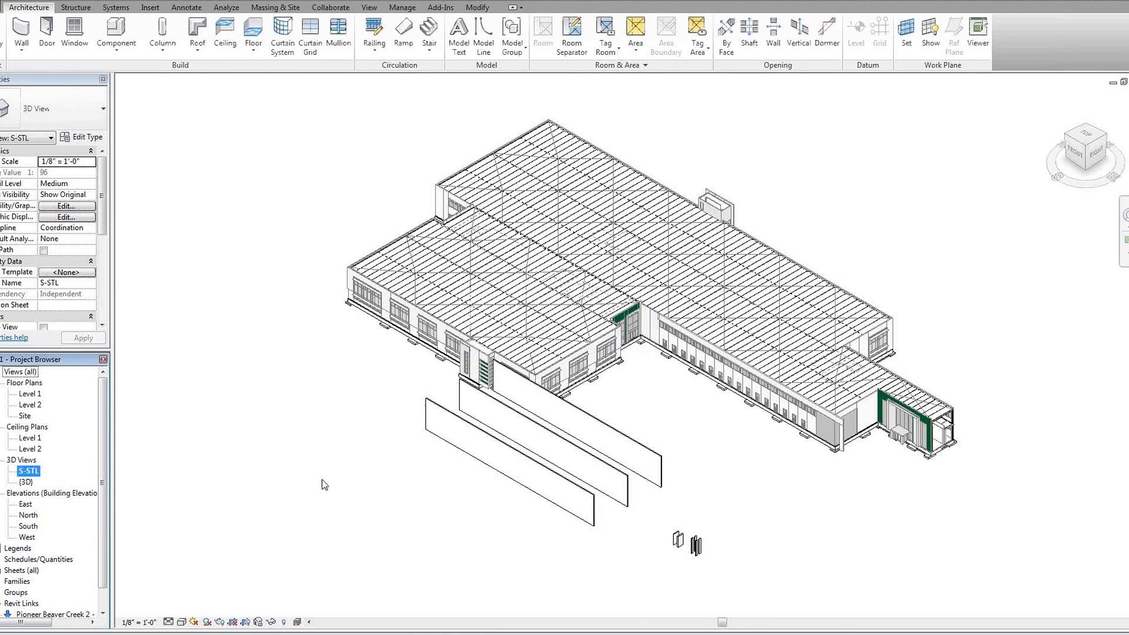
Step: Hide all model categories in the S-STL view except Structural Framing and Structural Columns using Visibility/Graphic Overrides
key(v)
key(v)
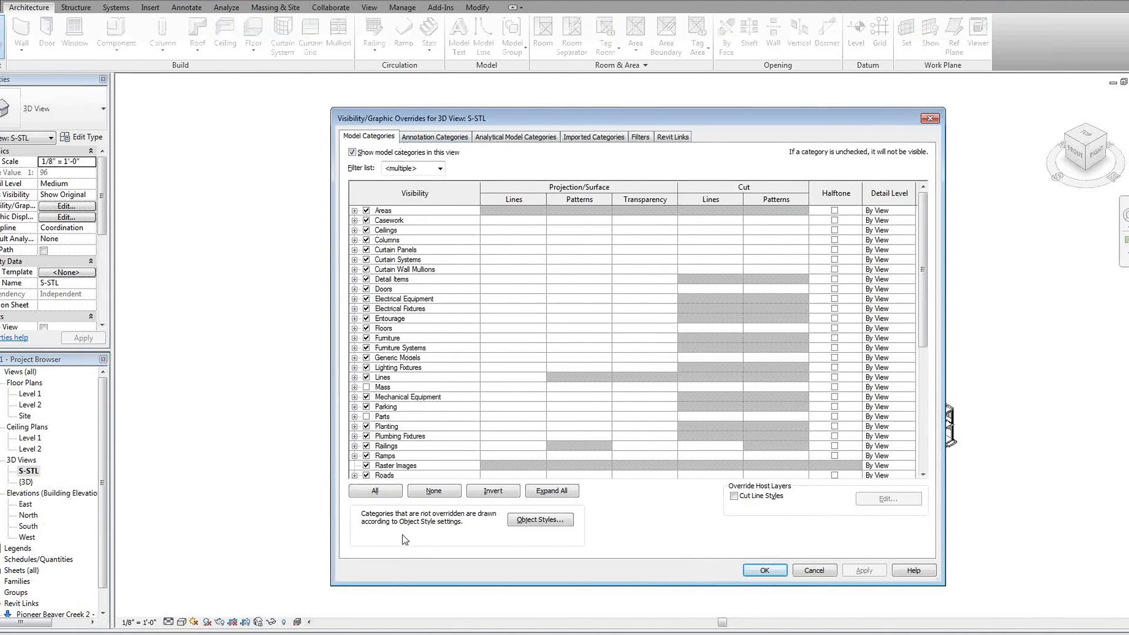
click(365, 492)
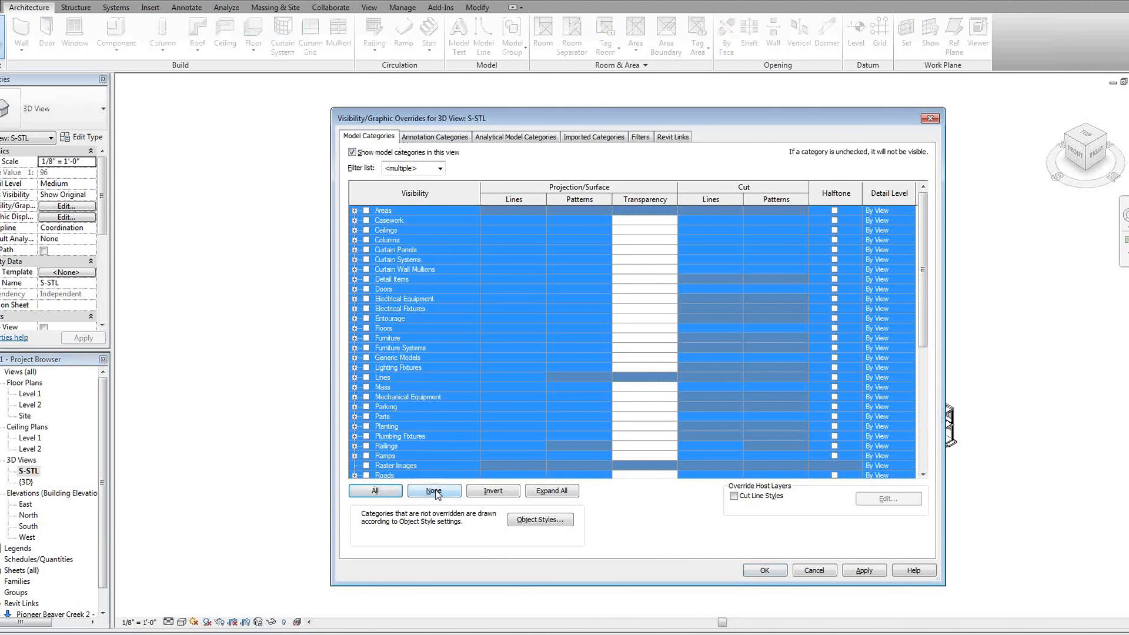
click(434, 490)
scroll(424, 412, down, 6)
scroll(422, 419, down, 1)
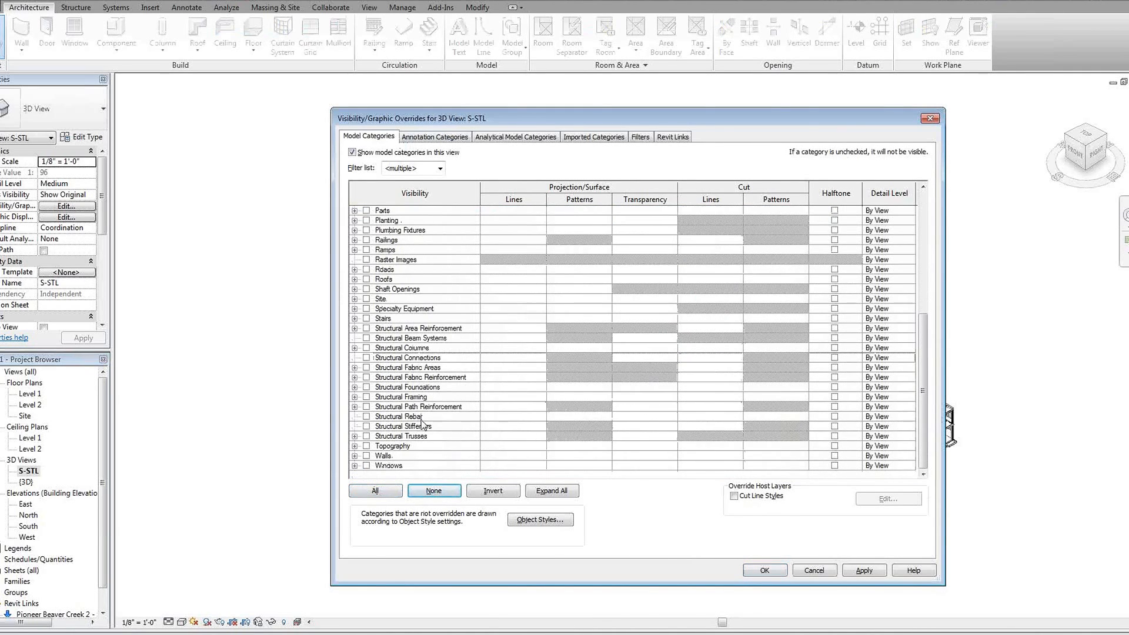
click(366, 398)
click(367, 348)
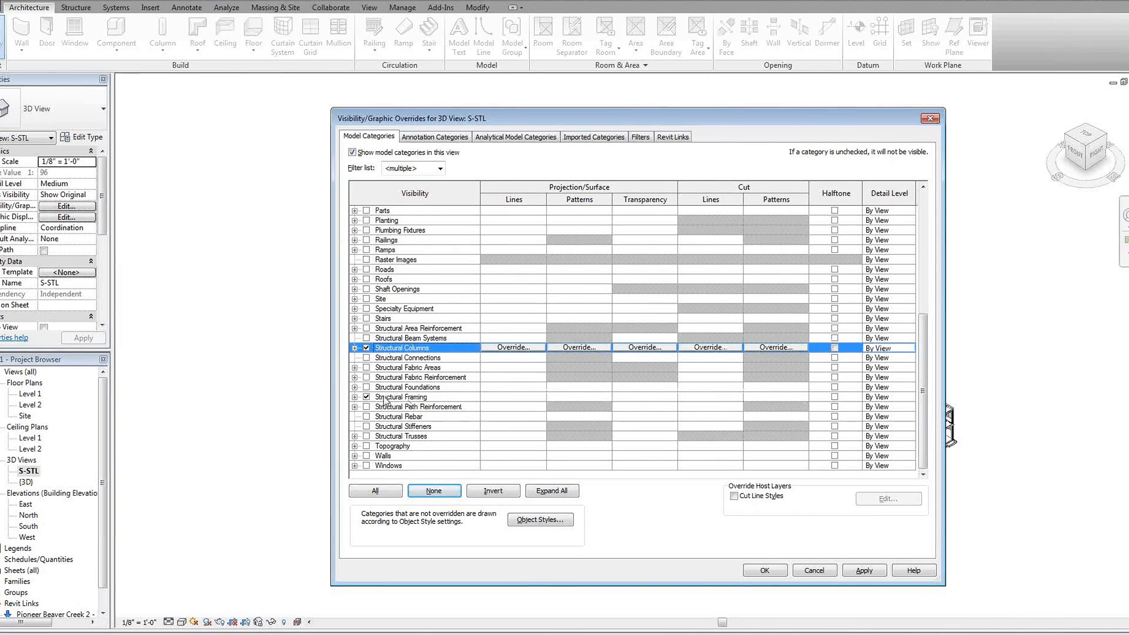
click(765, 571)
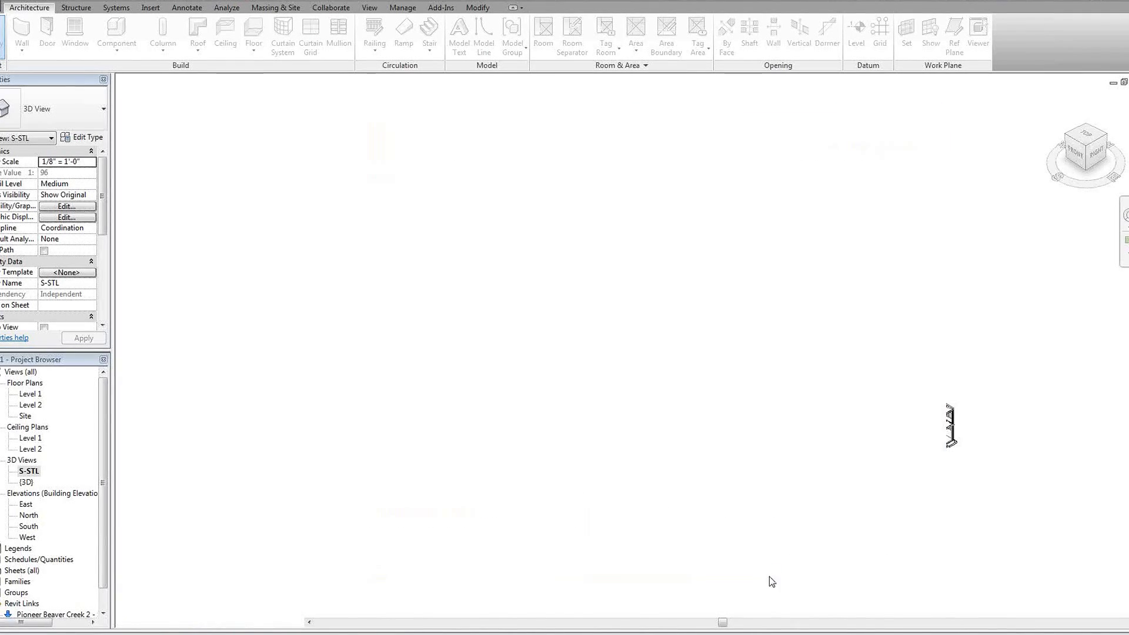
Step: Inspect the steel framing in the S-STL view, including a close look at the base of a column
scroll(674, 456, up, 3)
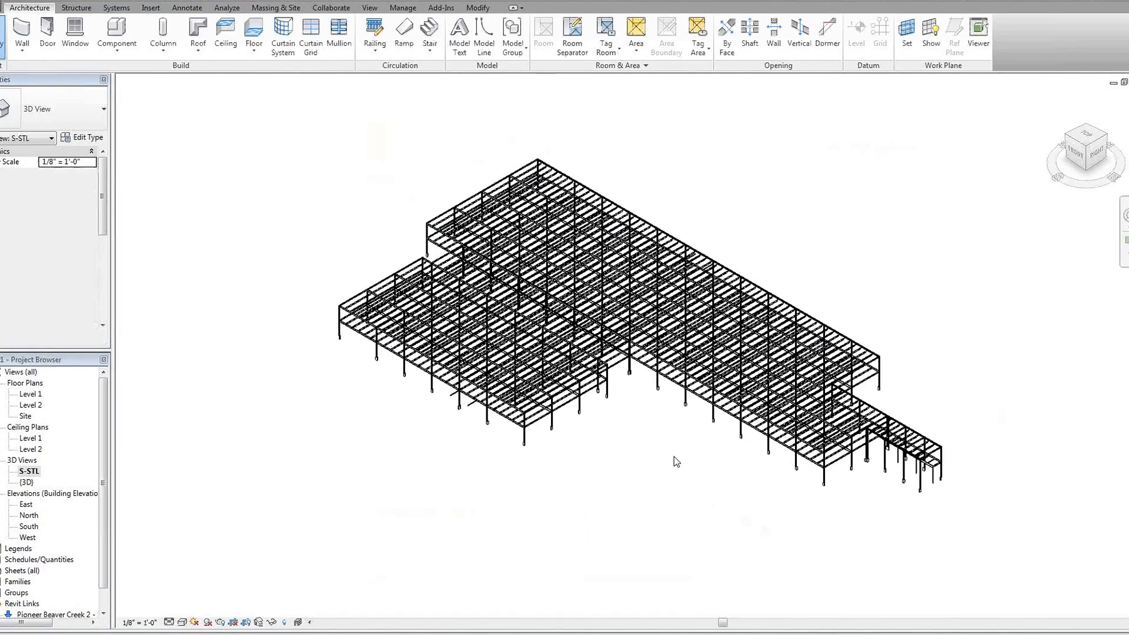
scroll(652, 434, up, 2)
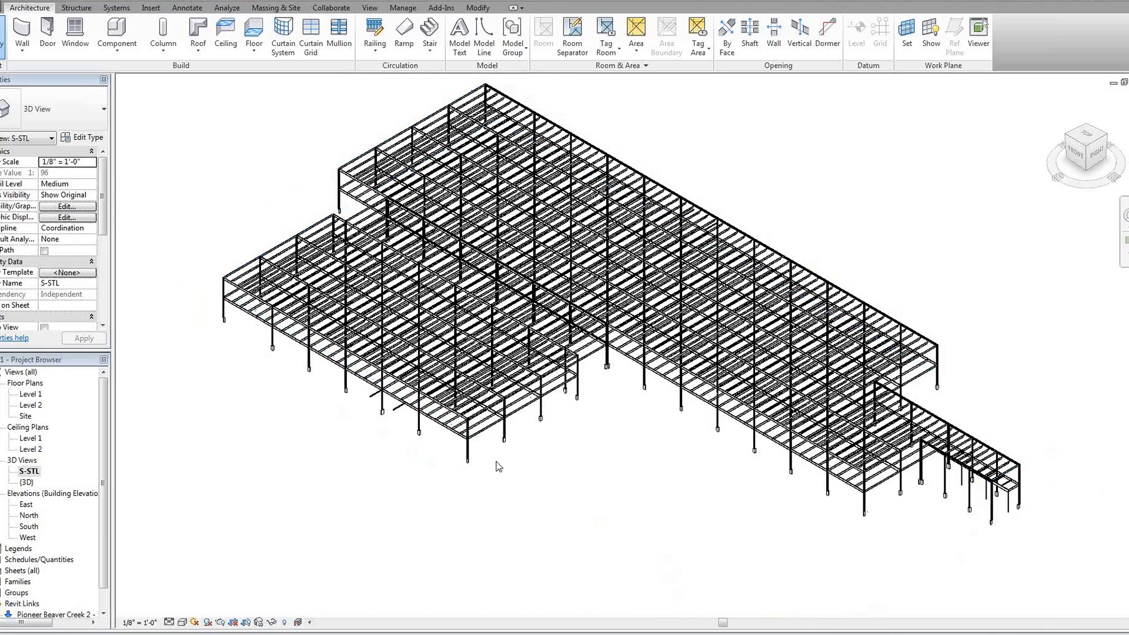
scroll(501, 476, up, 8)
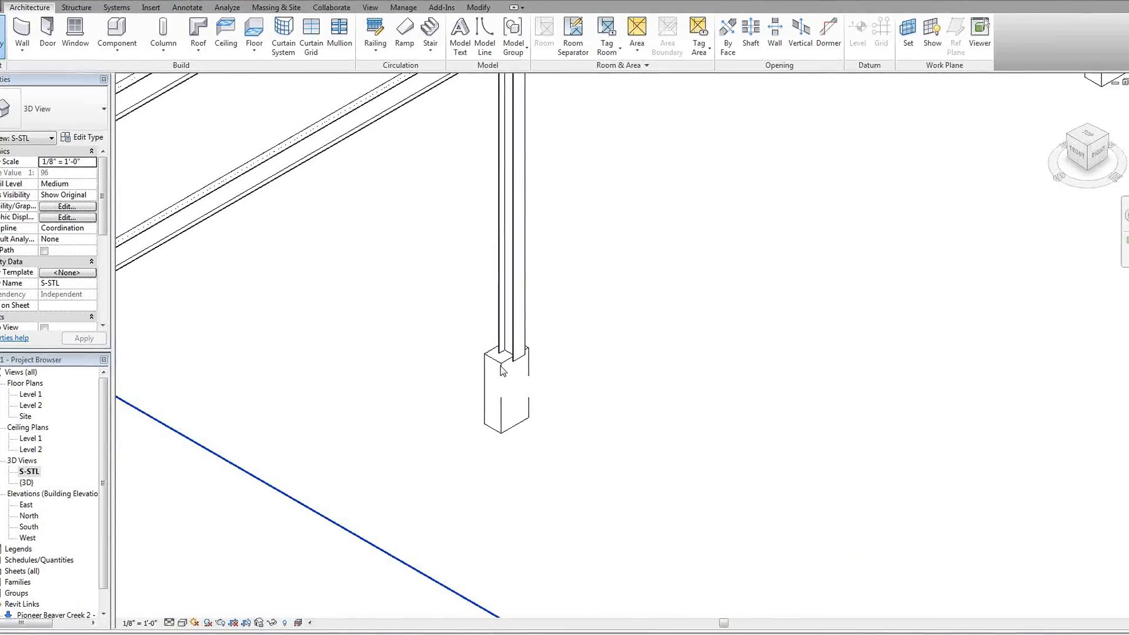
scroll(503, 373, down, 8)
scroll(527, 394, down, 8)
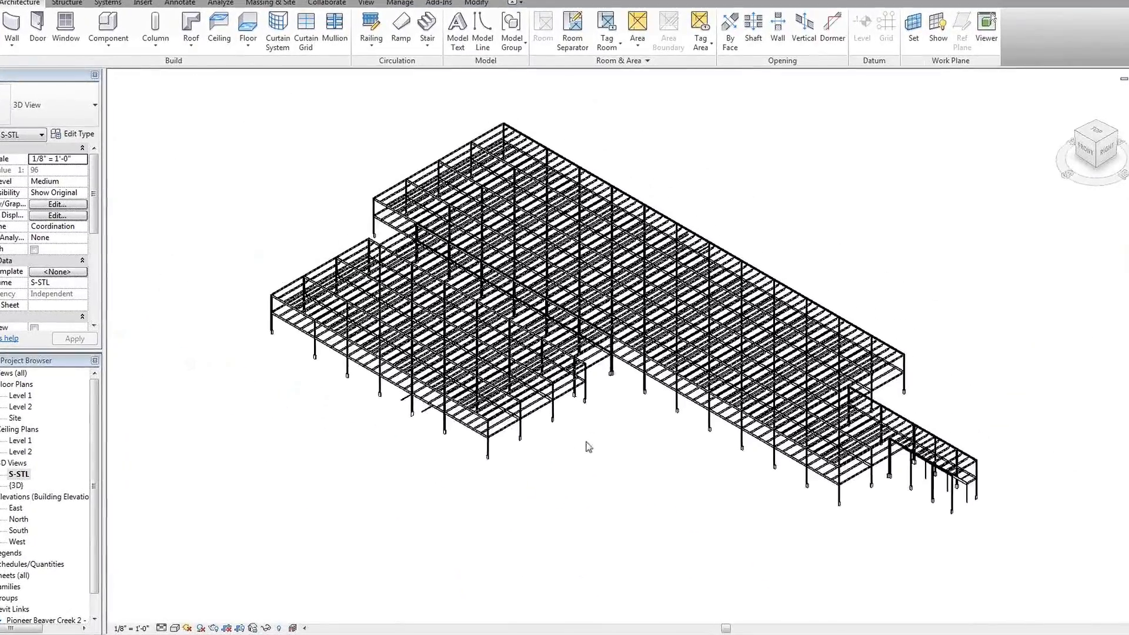
scroll(587, 442, up, 1)
middle_drag(597, 429, 585, 459)
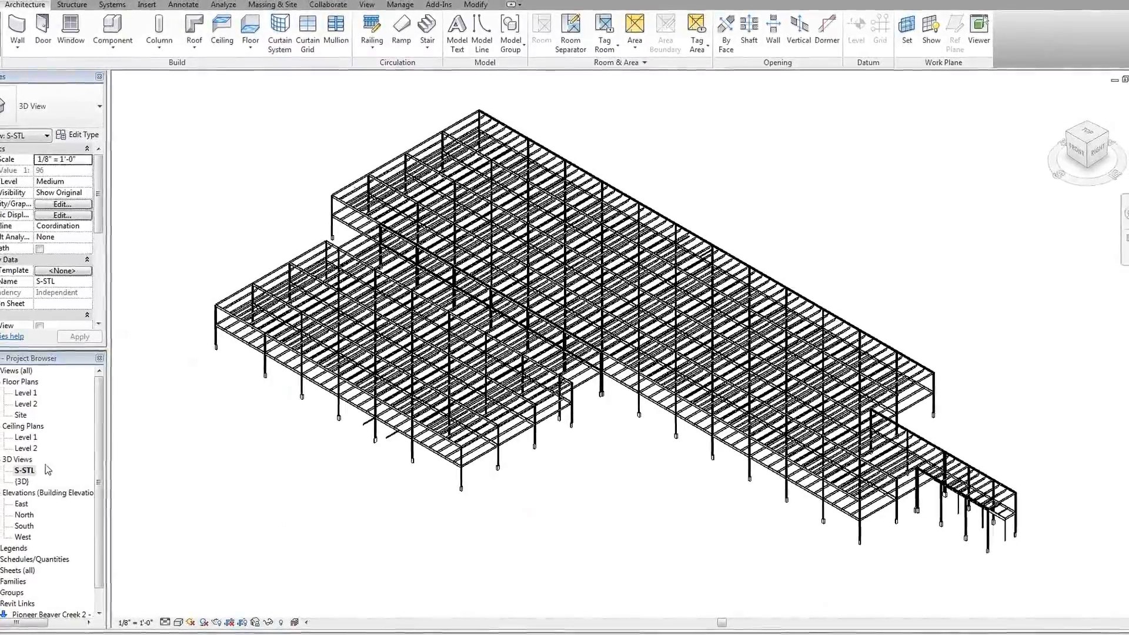
Step: Duplicate the S-STL 3D view and rename the copy as S-FDN
right_click(26, 471)
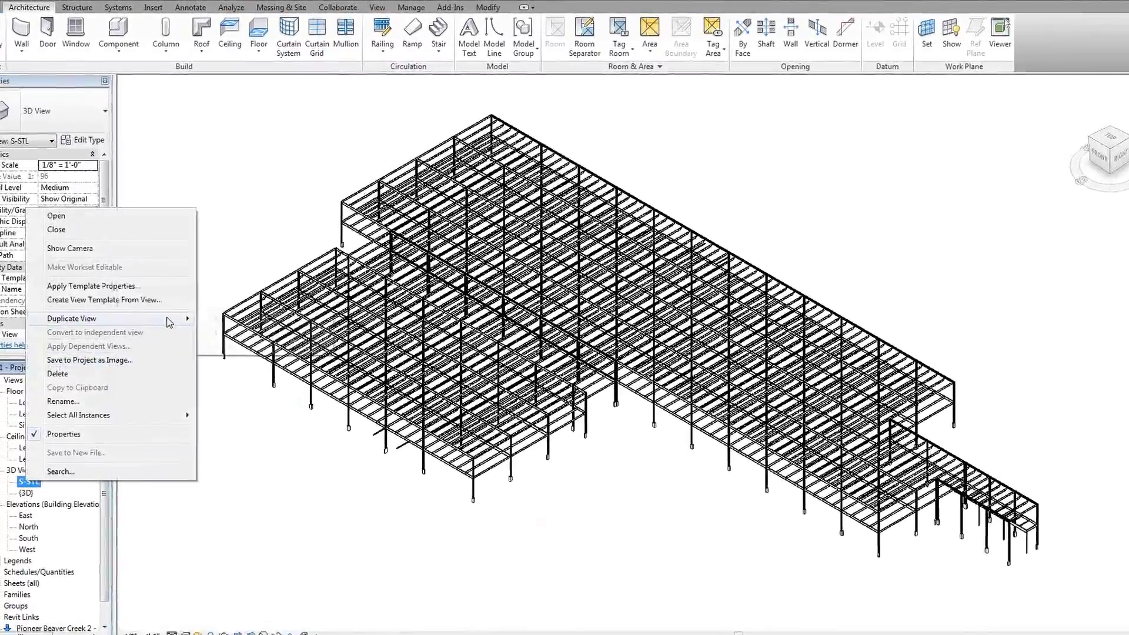
mouse_move(169, 322)
click(221, 319)
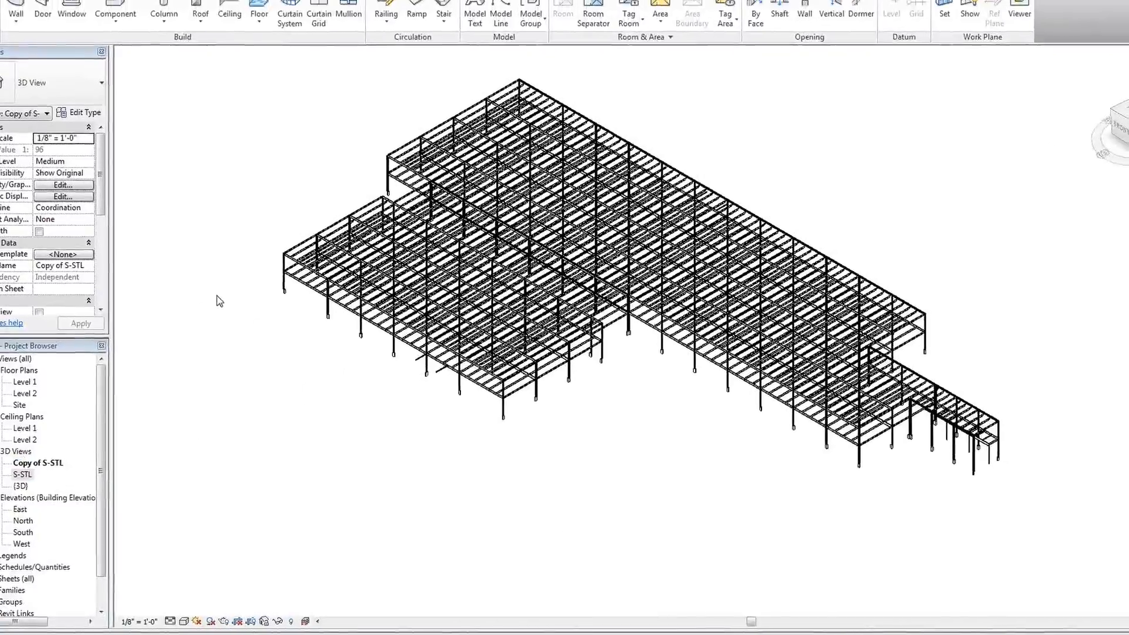
click(55, 464)
key(F2)
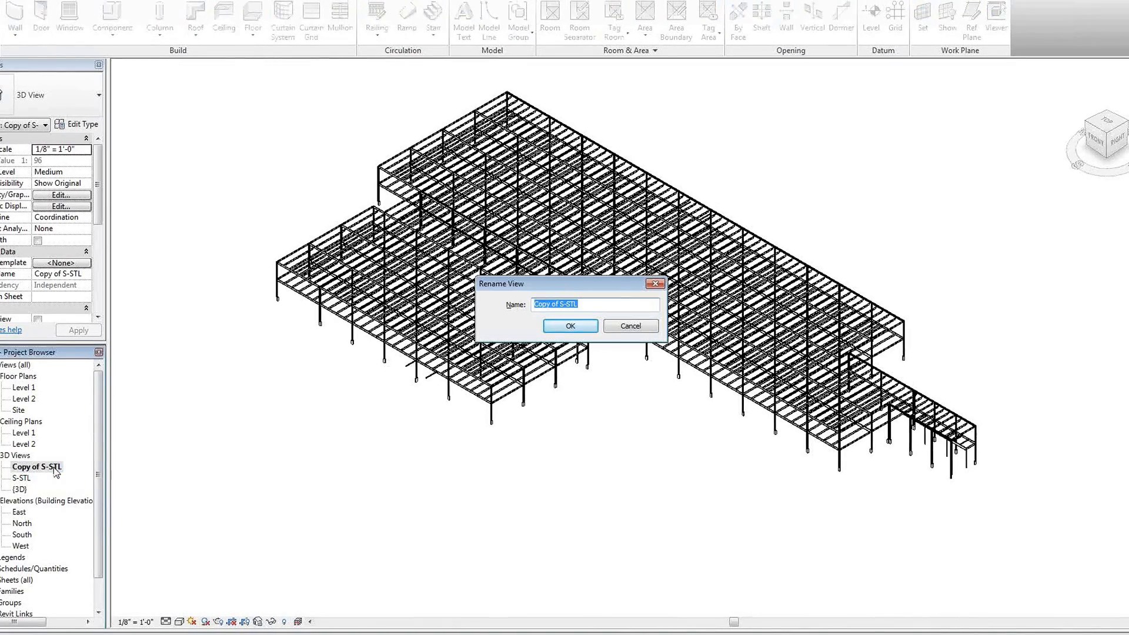
text(S-FDN)
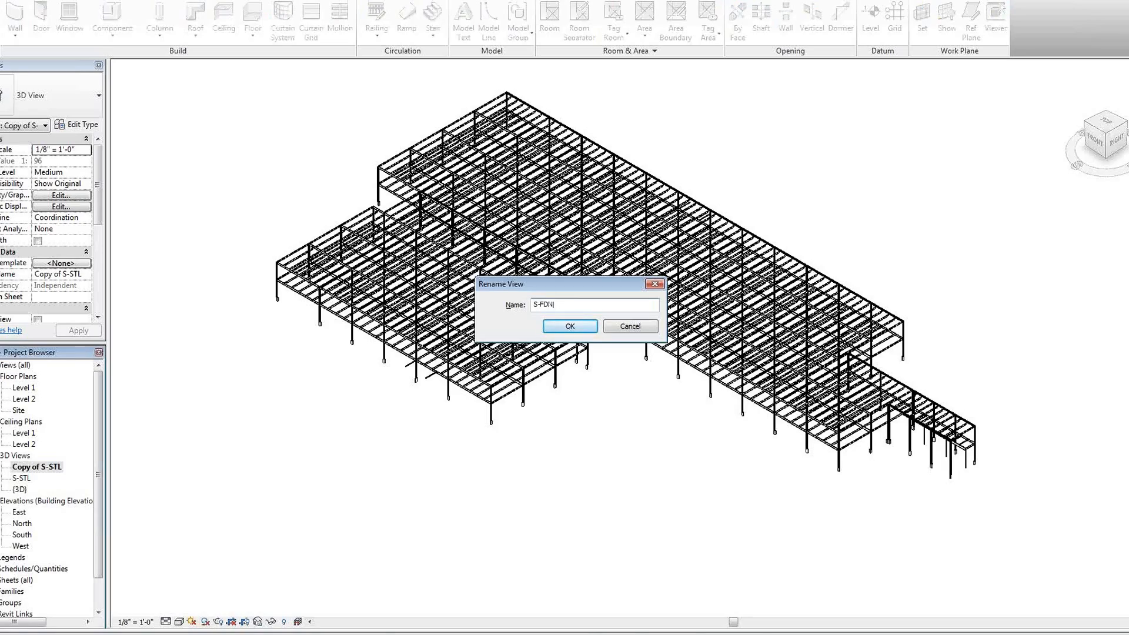
click(570, 326)
Step: Turn off Structural Columns and Structural Framing in the S-FDN view and turn on Structural Foundations
click(21, 478)
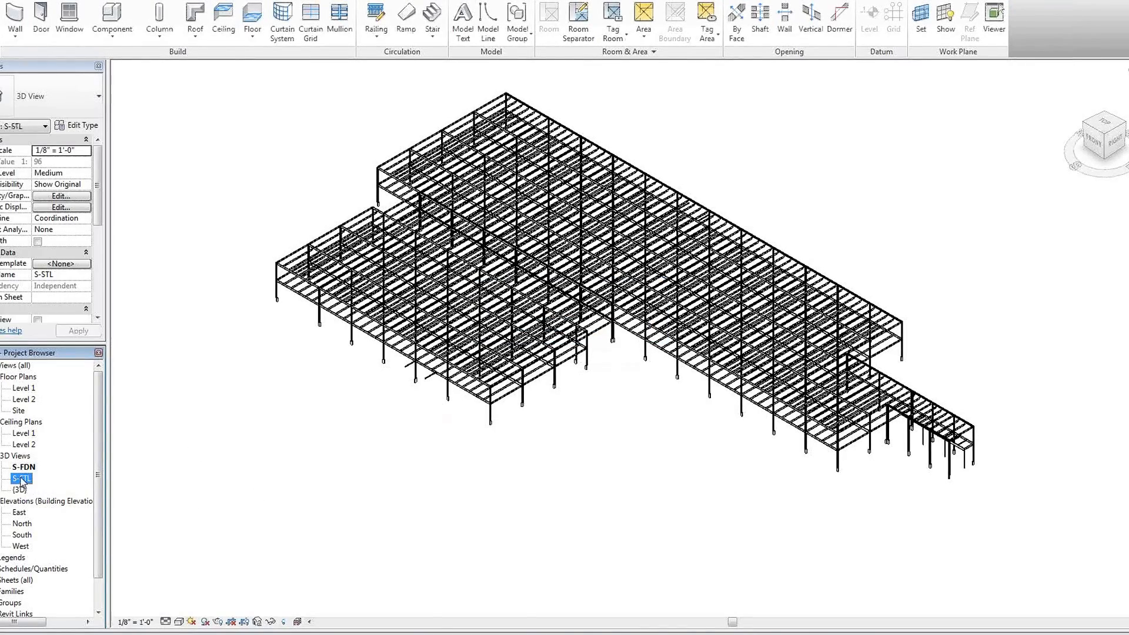
click(23, 468)
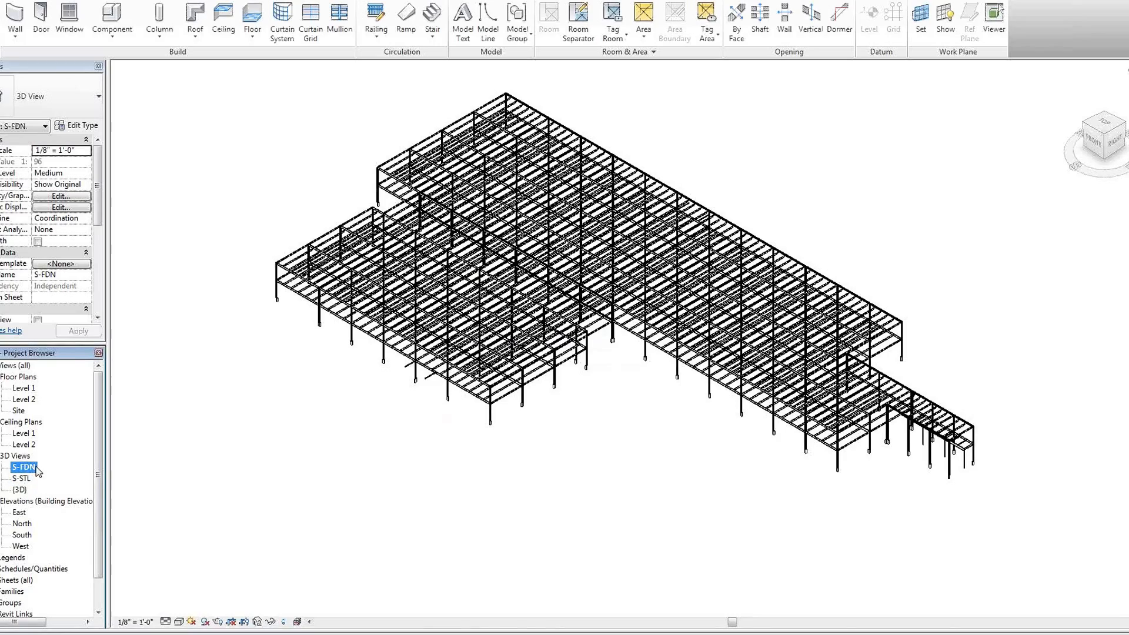
click(378, 434)
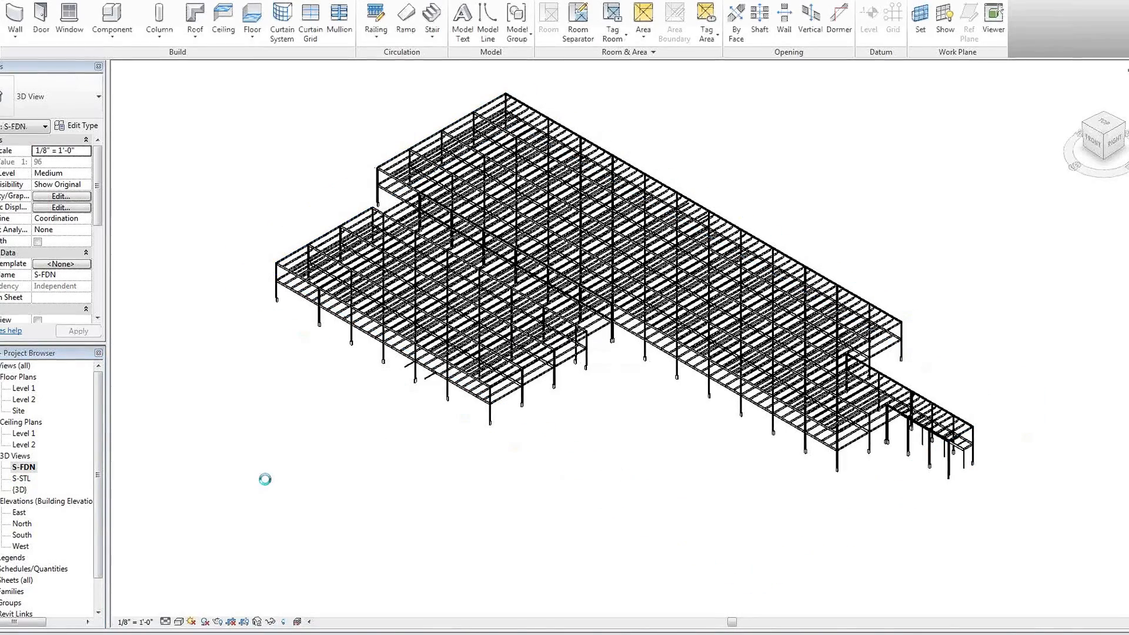
key(v)
key(v)
scroll(456, 400, down, 5)
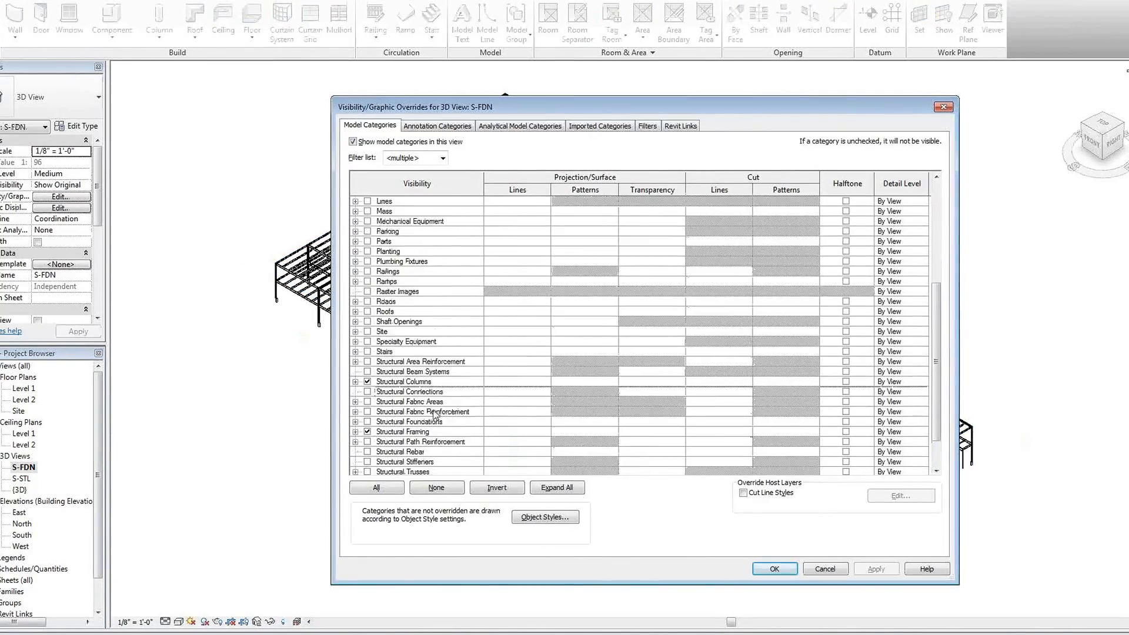
click(367, 382)
click(366, 341)
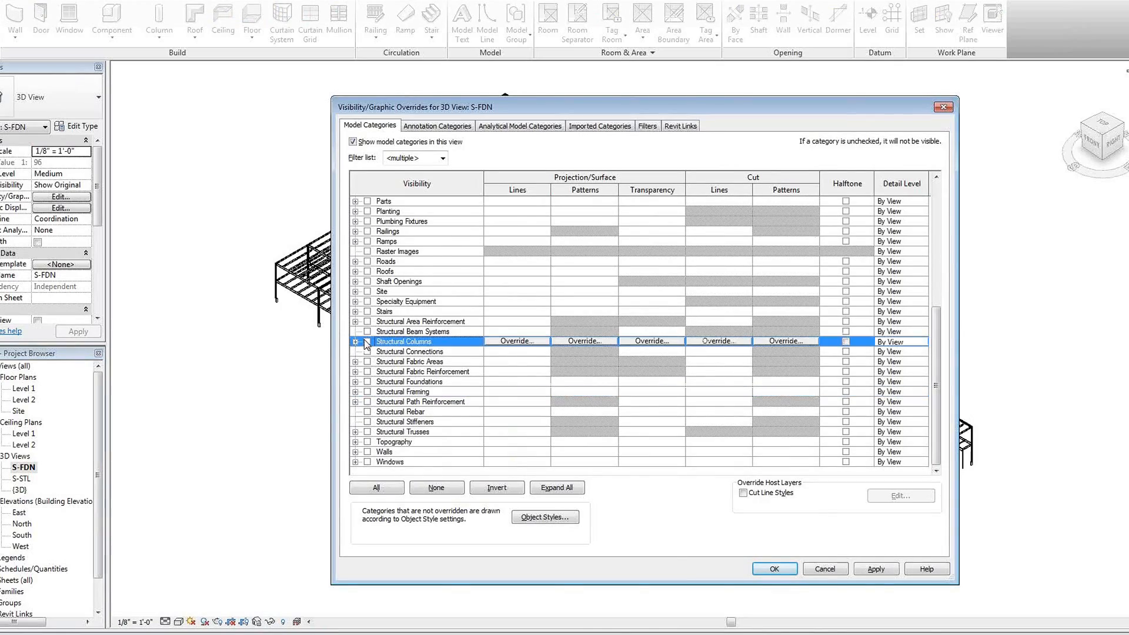
click(368, 382)
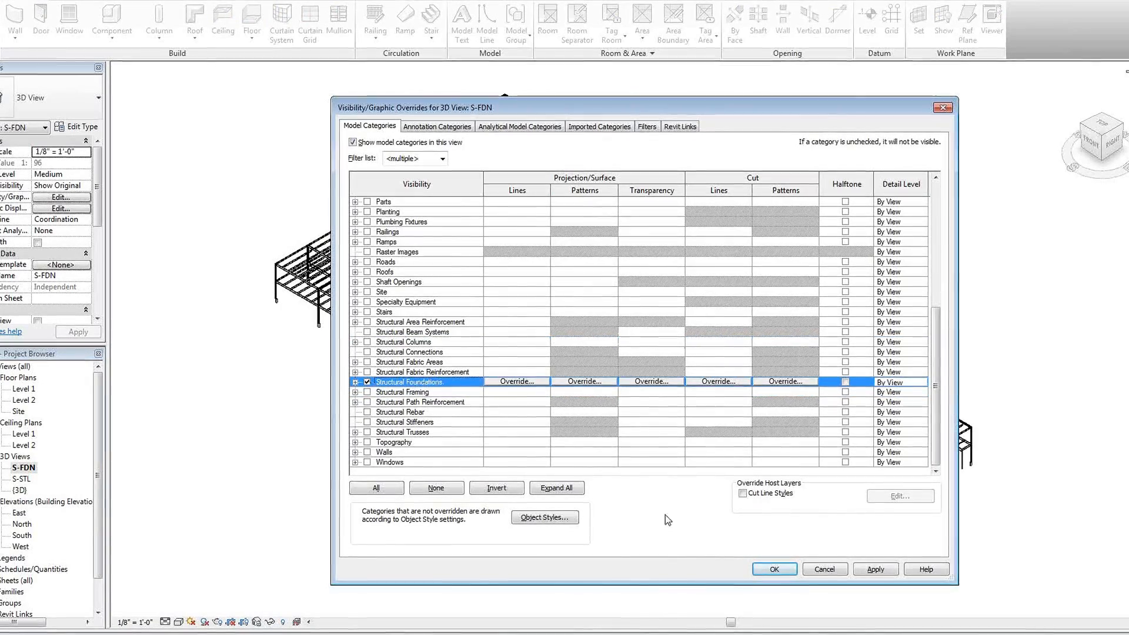
click(773, 569)
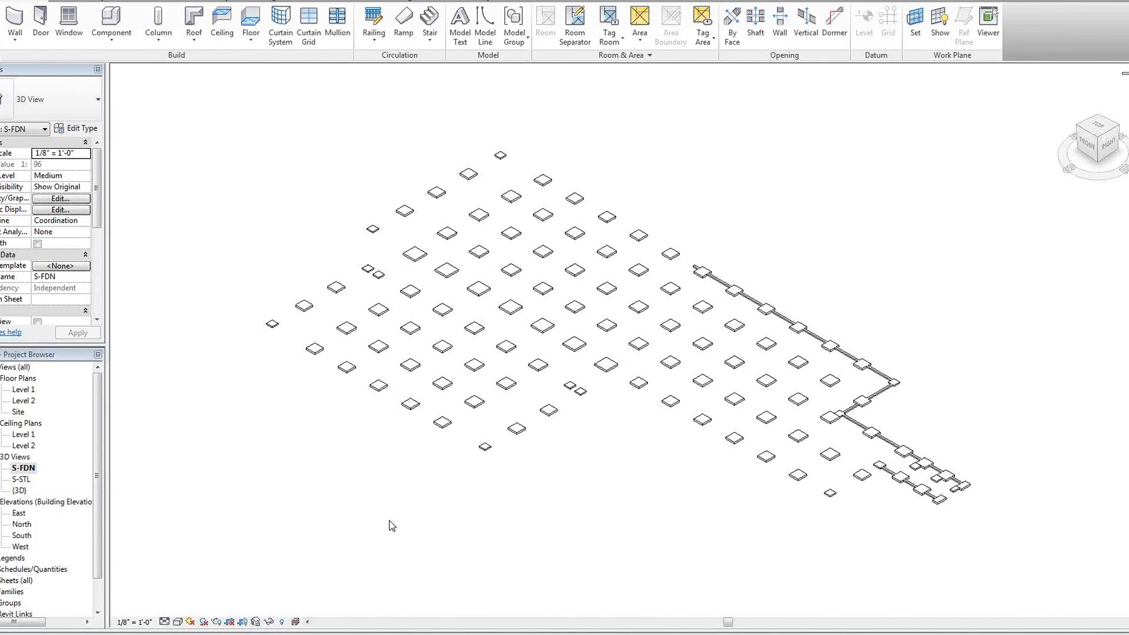
Step: Hide the linked model Pioneer Beaver Creek 2 Revit A13 Central.rvt in the S-FDN view's Visibility/Graphic Overrides
drag(98, 551, 98, 587)
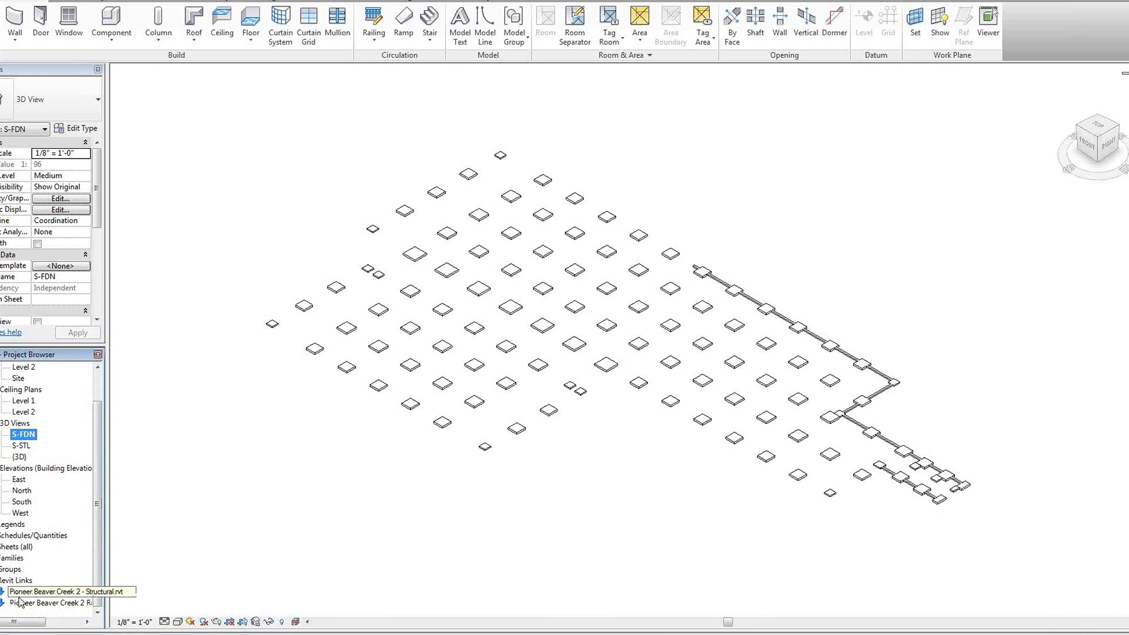
click(290, 482)
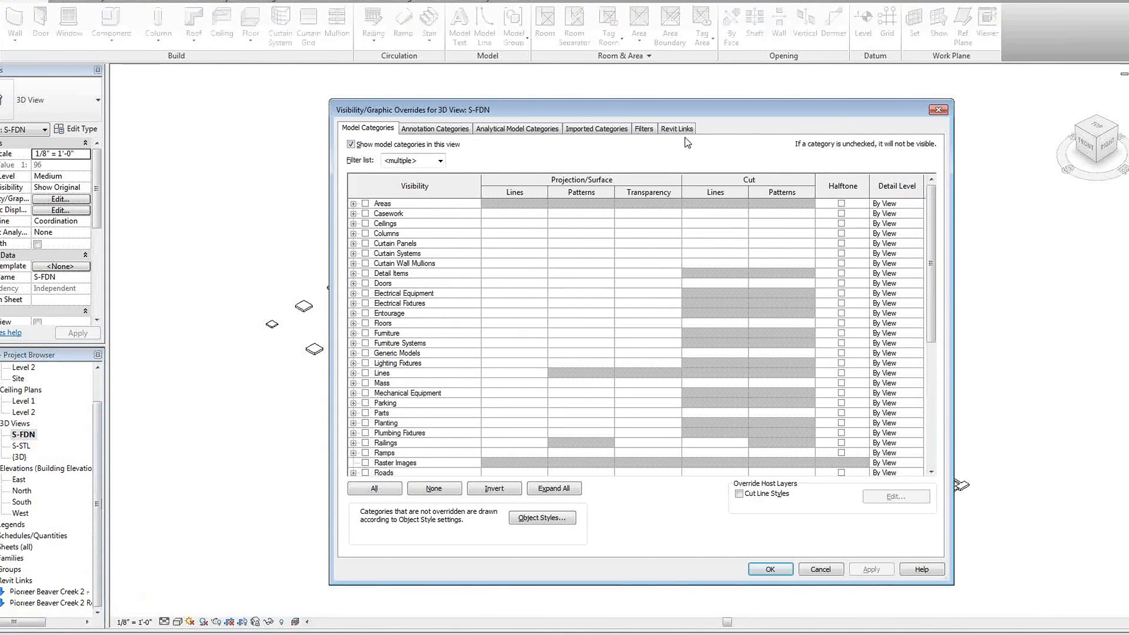
click(678, 129)
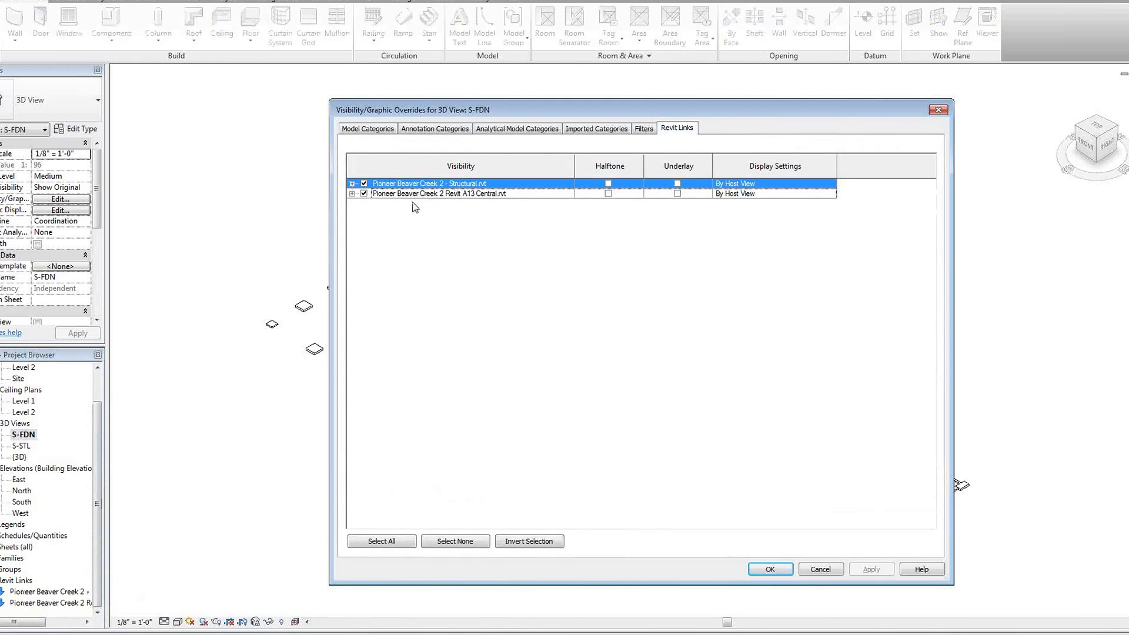
click(377, 195)
click(770, 569)
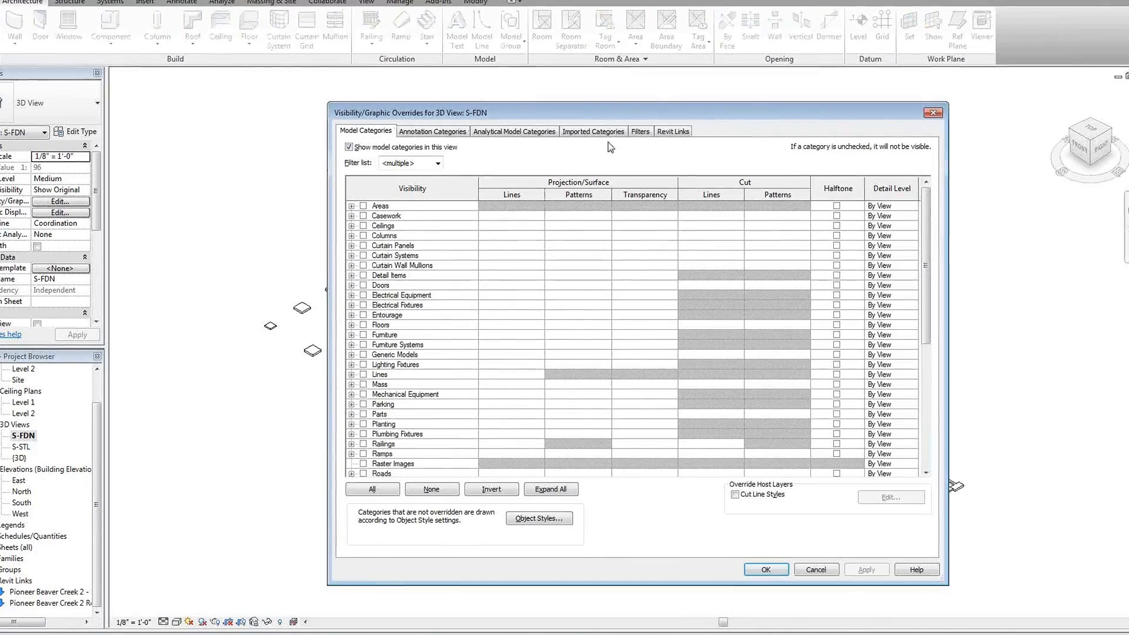
Step: Turn on the Walls category in the S-FDN view and check the visibility of the linked Revit models
scroll(676, 405, down, 7)
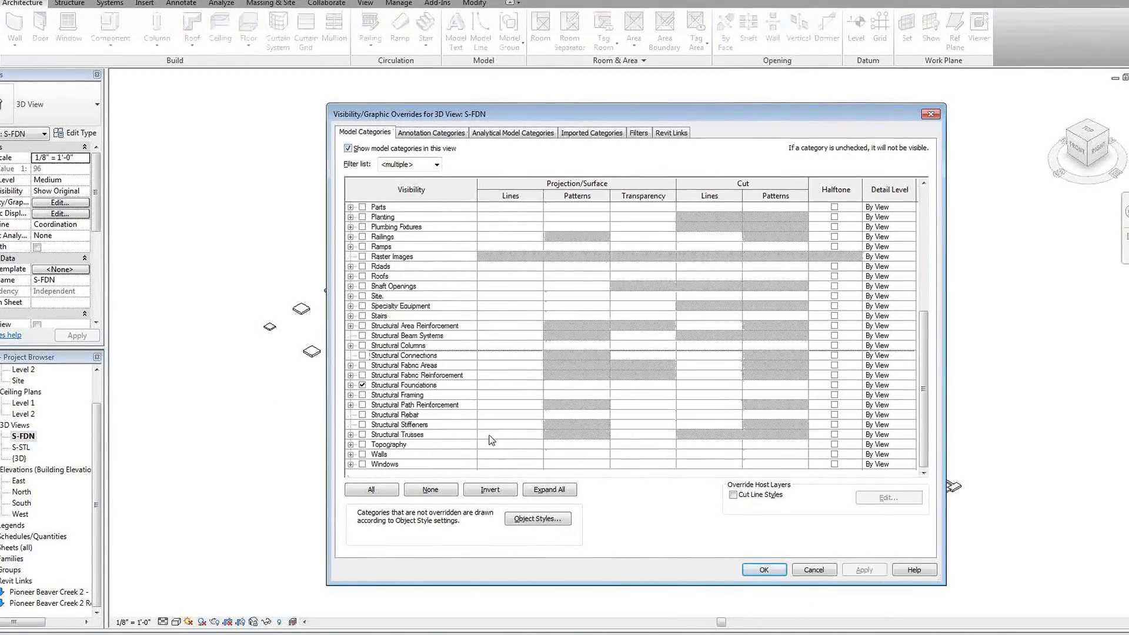
click(933, 114)
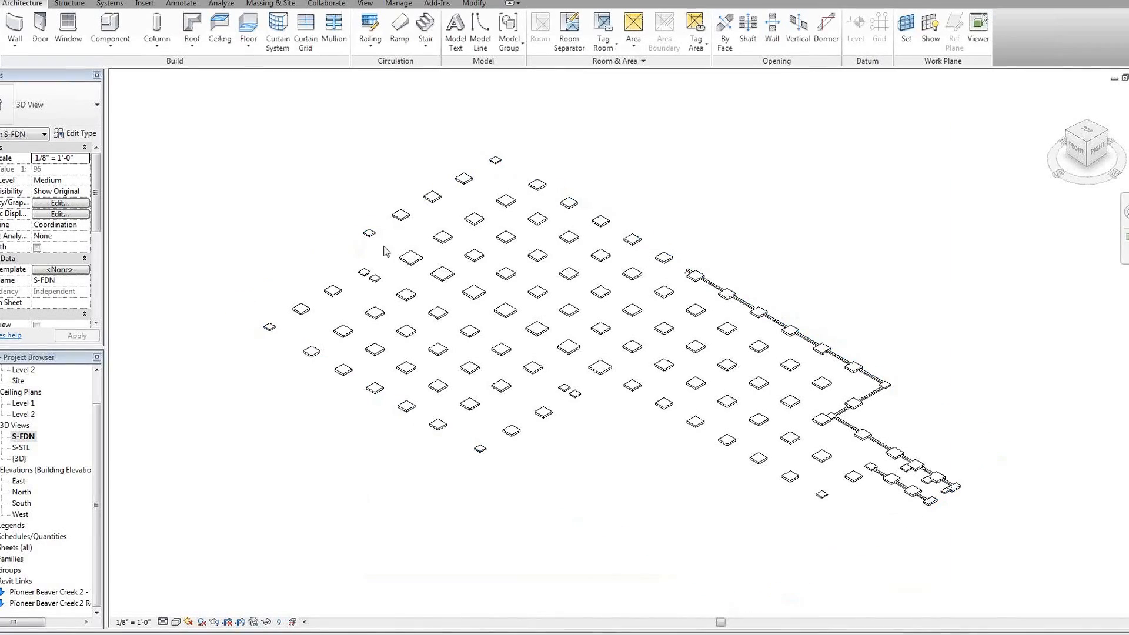
key(v)
key(v)
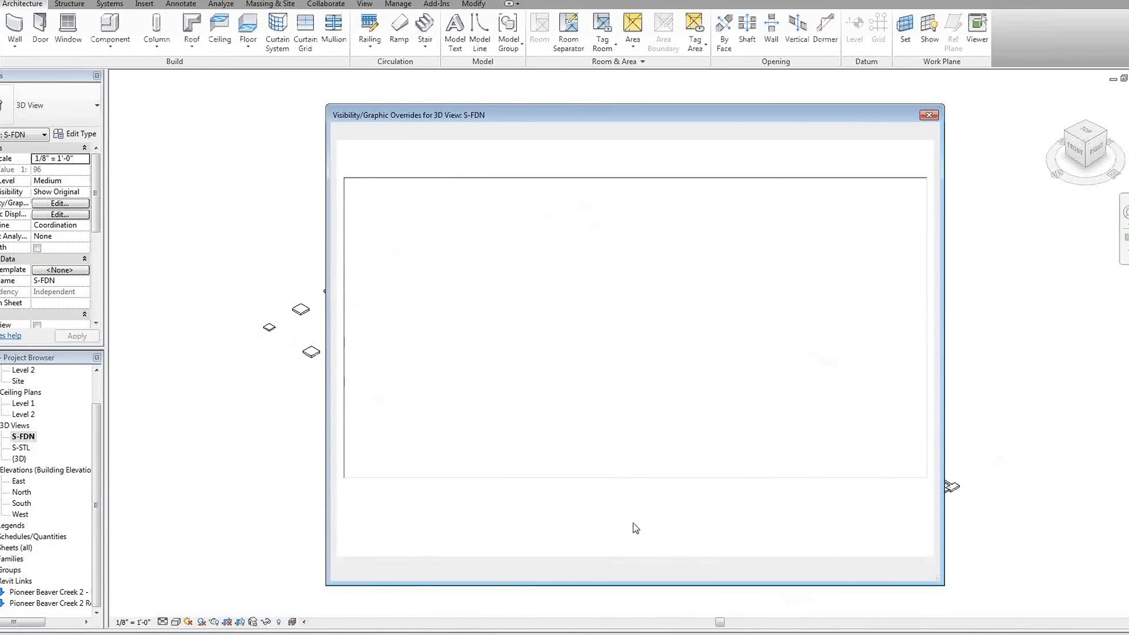
scroll(444, 352, down, 4)
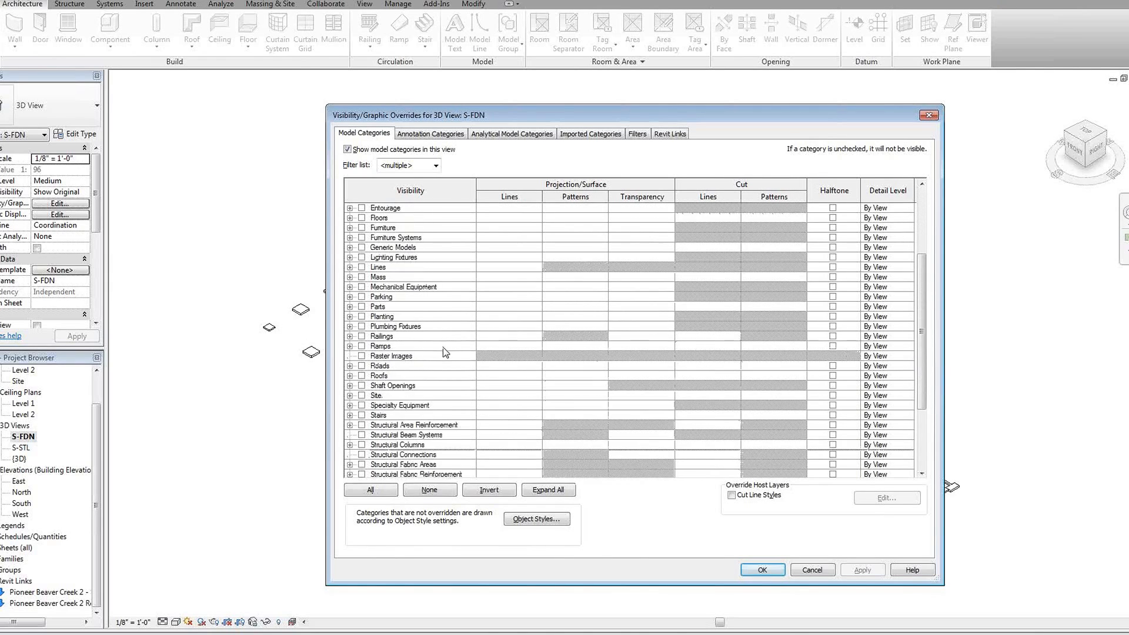
scroll(442, 348, down, 3)
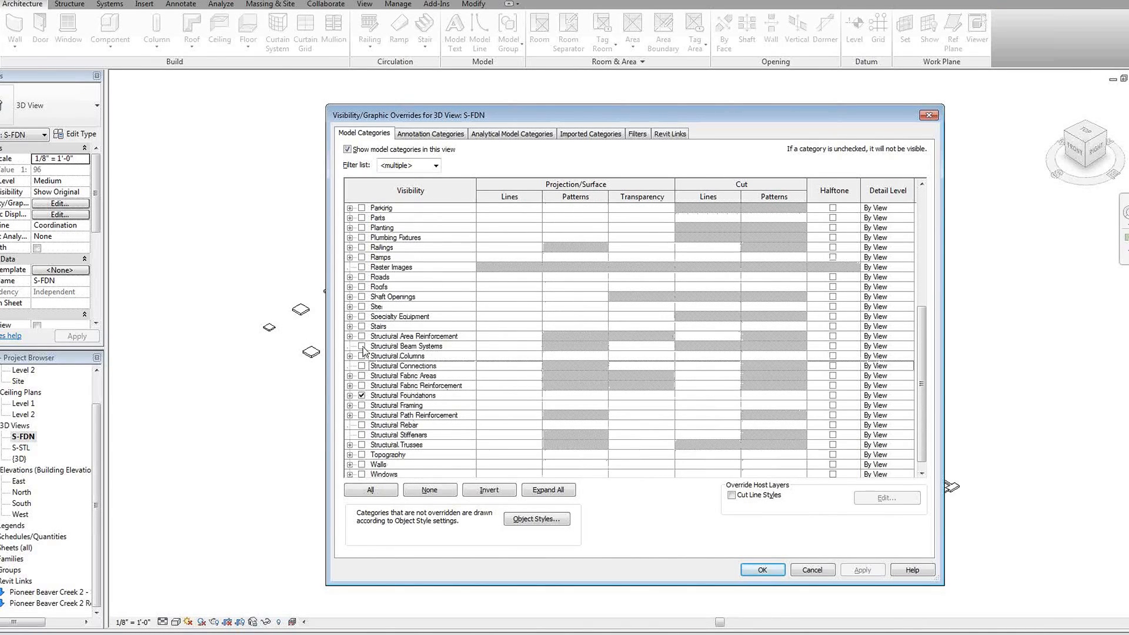
click(362, 464)
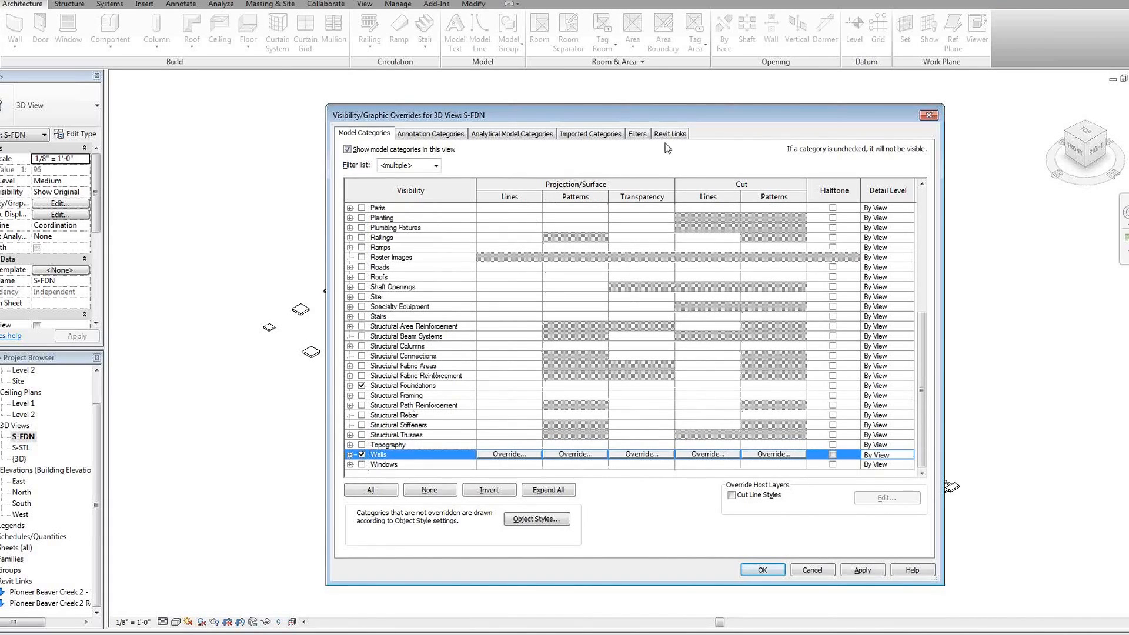
click(669, 134)
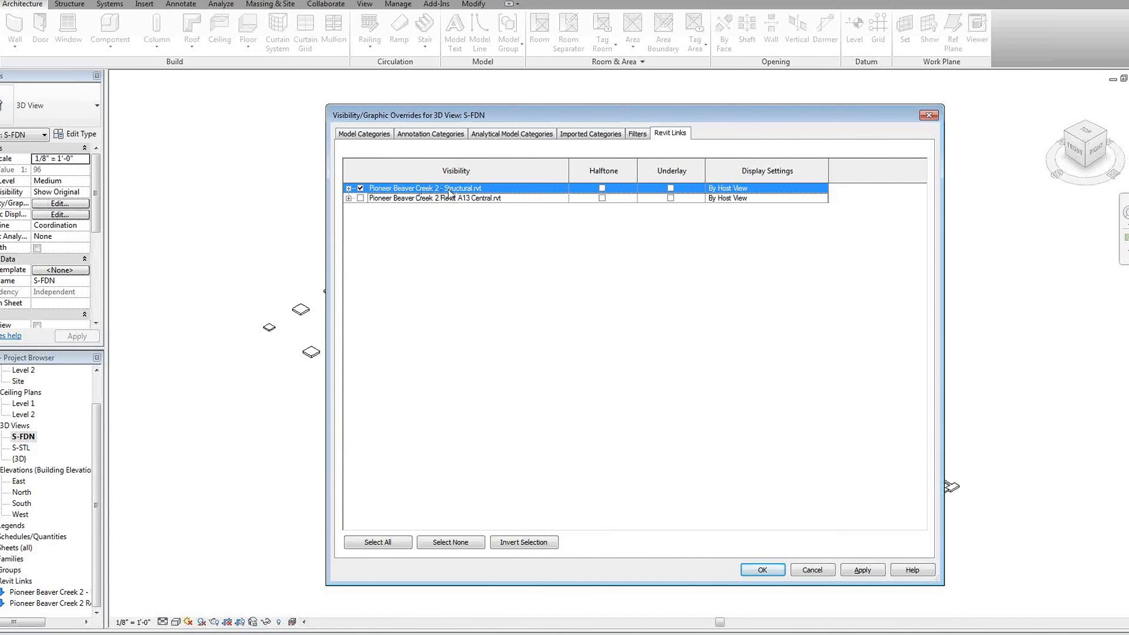
click(762, 570)
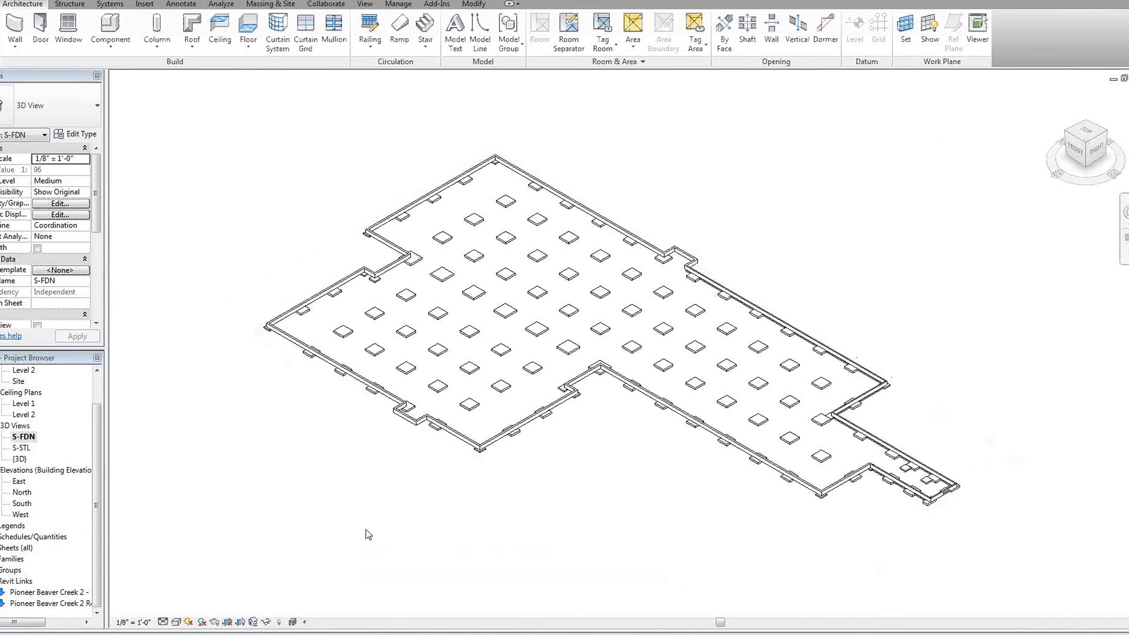
Step: Duplicate the S-FDN view in the project's 3D Views
middle_drag(406, 509, 399, 513)
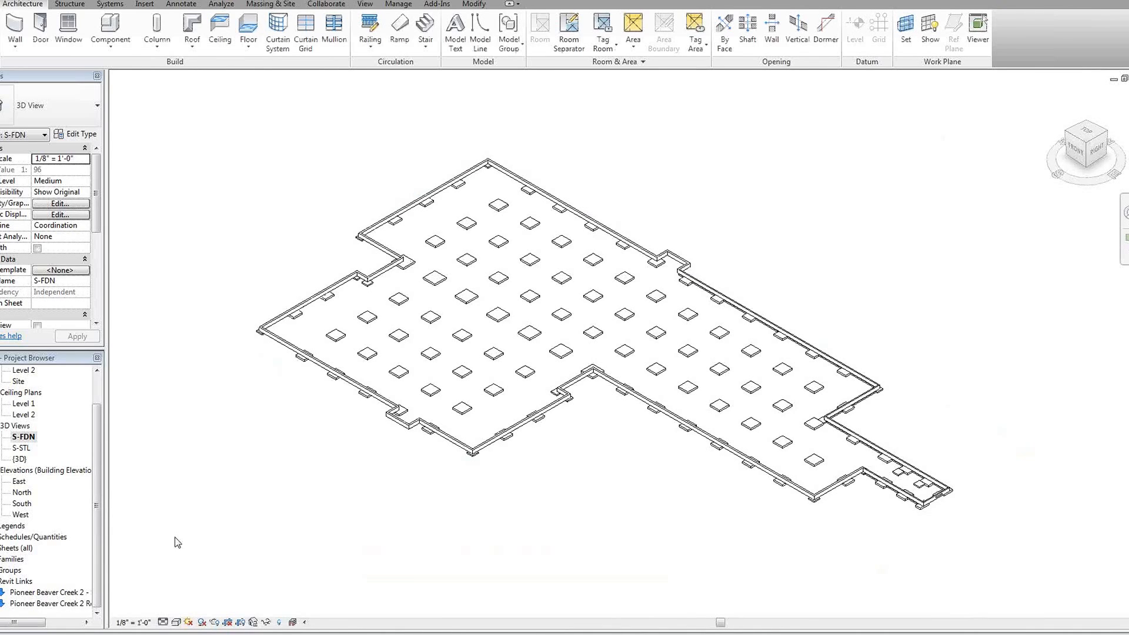
right_click(24, 437)
mouse_move(169, 284)
click(219, 278)
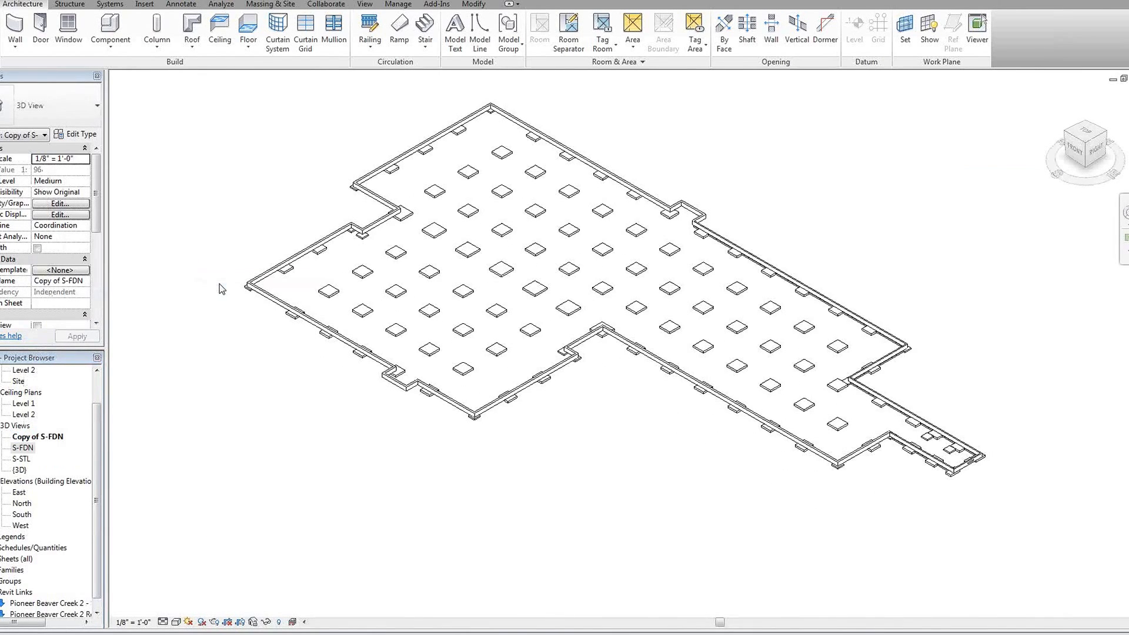
Step: Rename the copied S-FDN 3D view as S-Floors
click(30, 437)
key(F2)
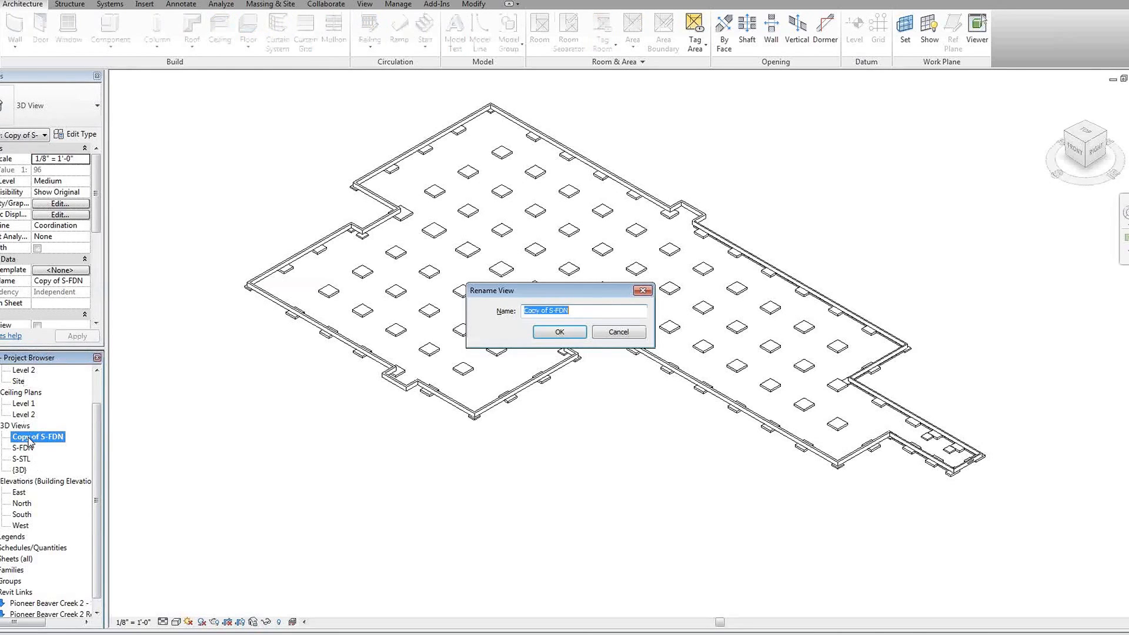
text(S-Floors)
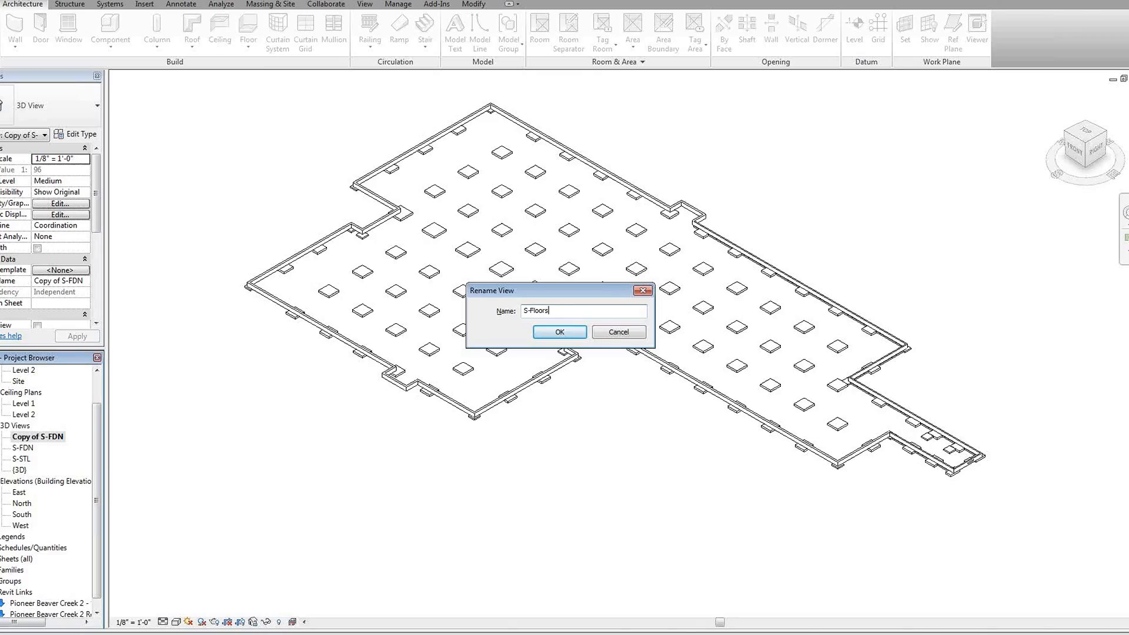
click(550, 334)
Step: Turn off the Structural Foundations category and turn on Floors in the S-Floors view's Visibility/Graphic Overrides
key(v)
key(v)
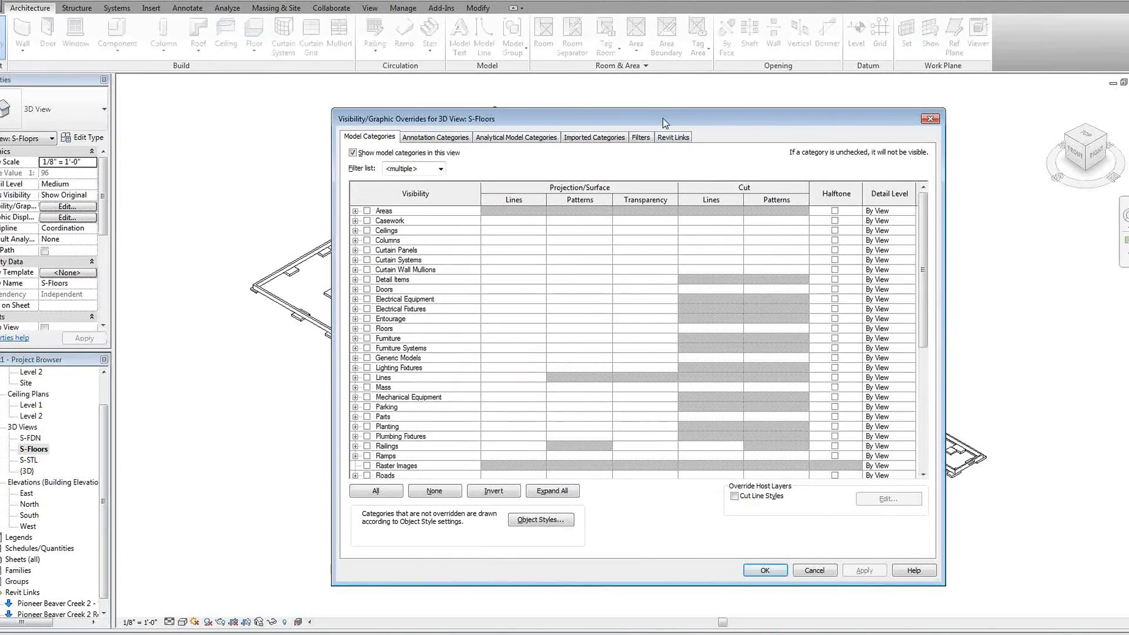
drag(663, 118, 657, 112)
scroll(448, 328, down, 6)
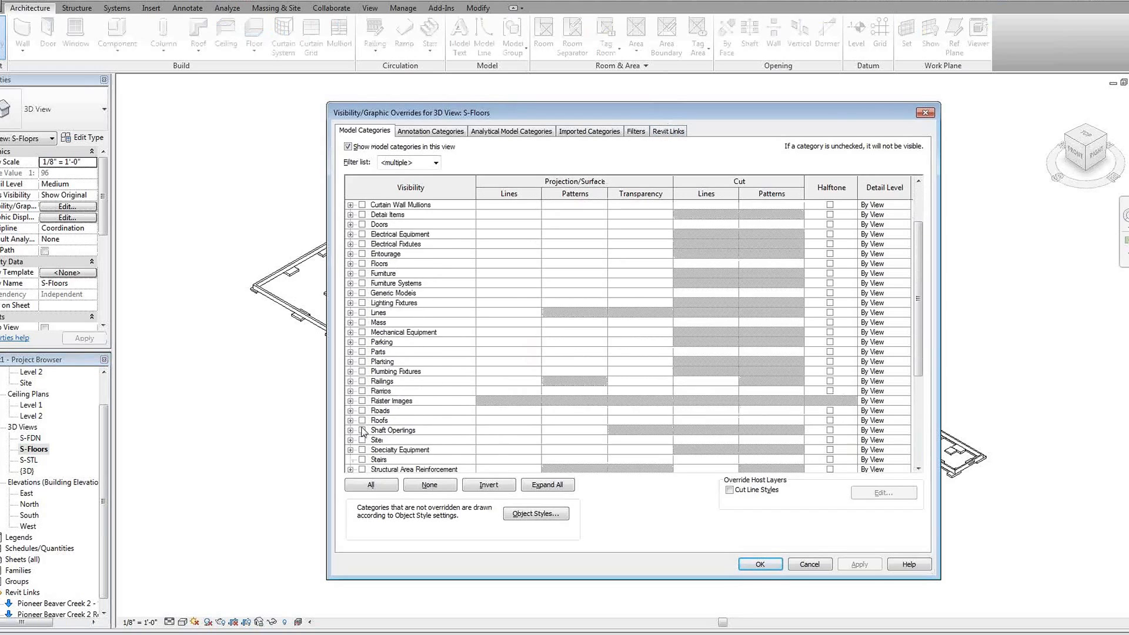
click(362, 421)
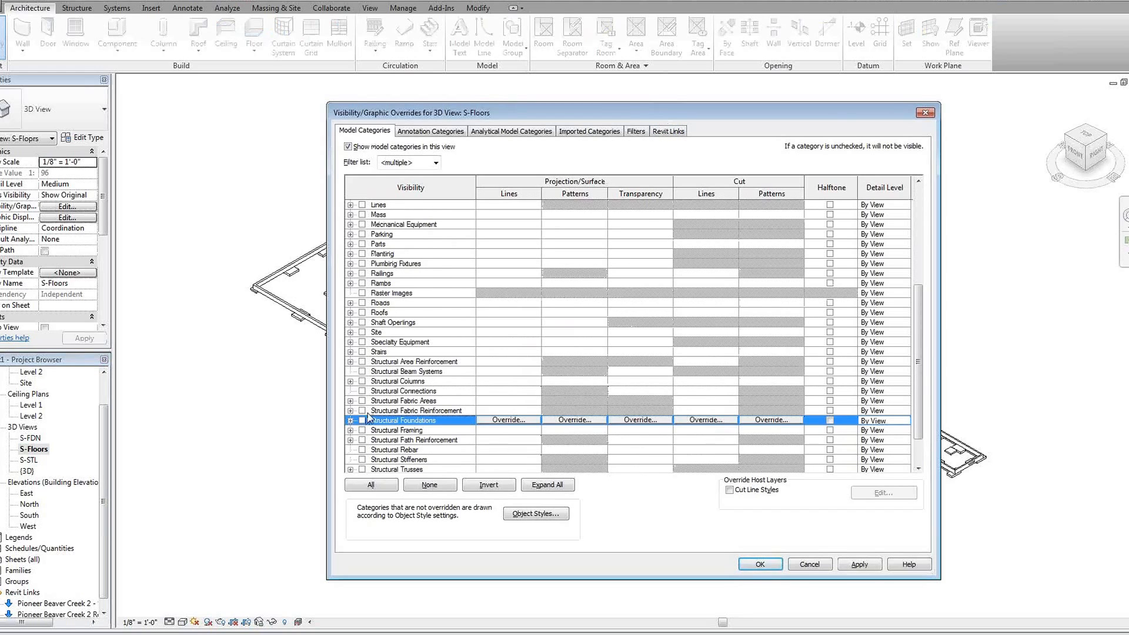
scroll(371, 335, up, 5)
click(363, 293)
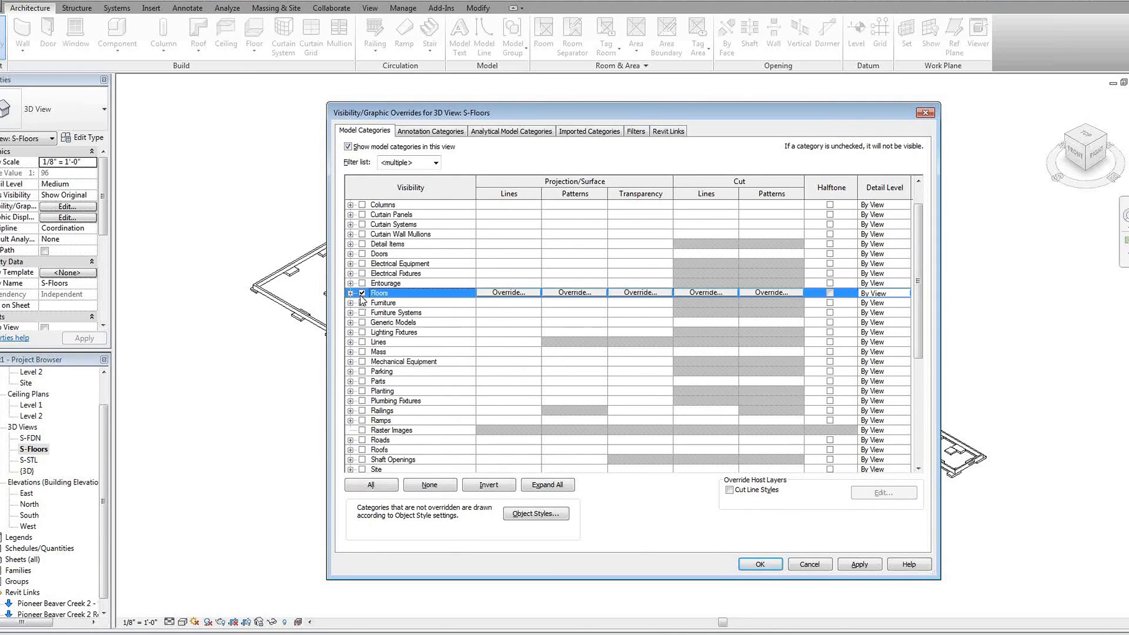
click(775, 562)
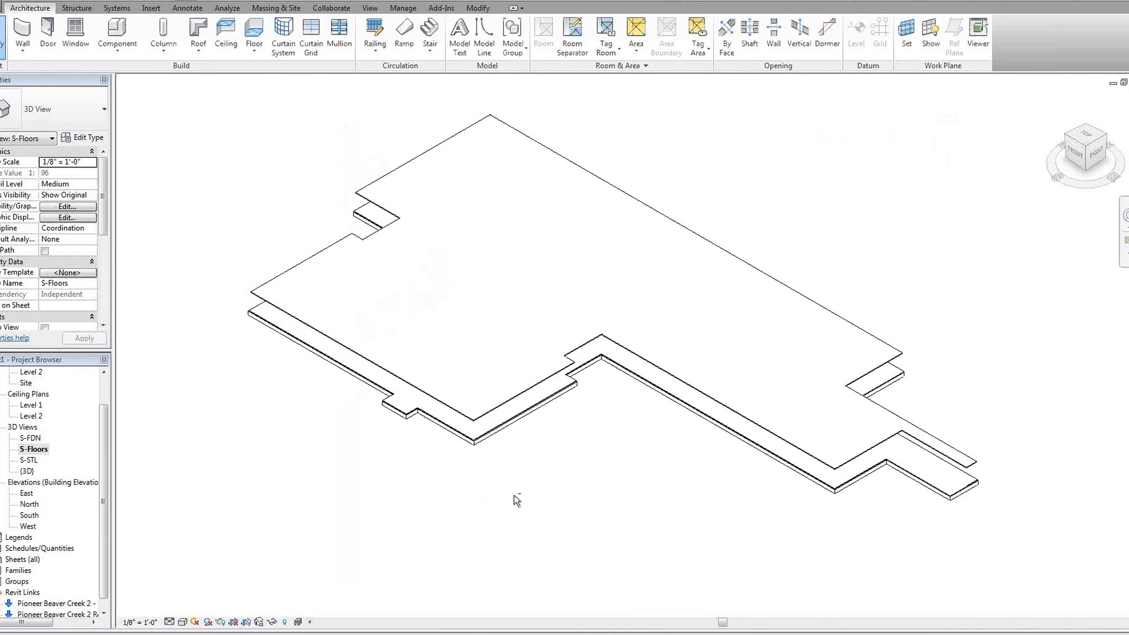
Step: Turn off the Walls category in the S-Floors view's Visibility/Graphic Overrides
shift+middle_drag(542, 434, 561, 542)
key(v)
key(v)
scroll(367, 456, down, 10)
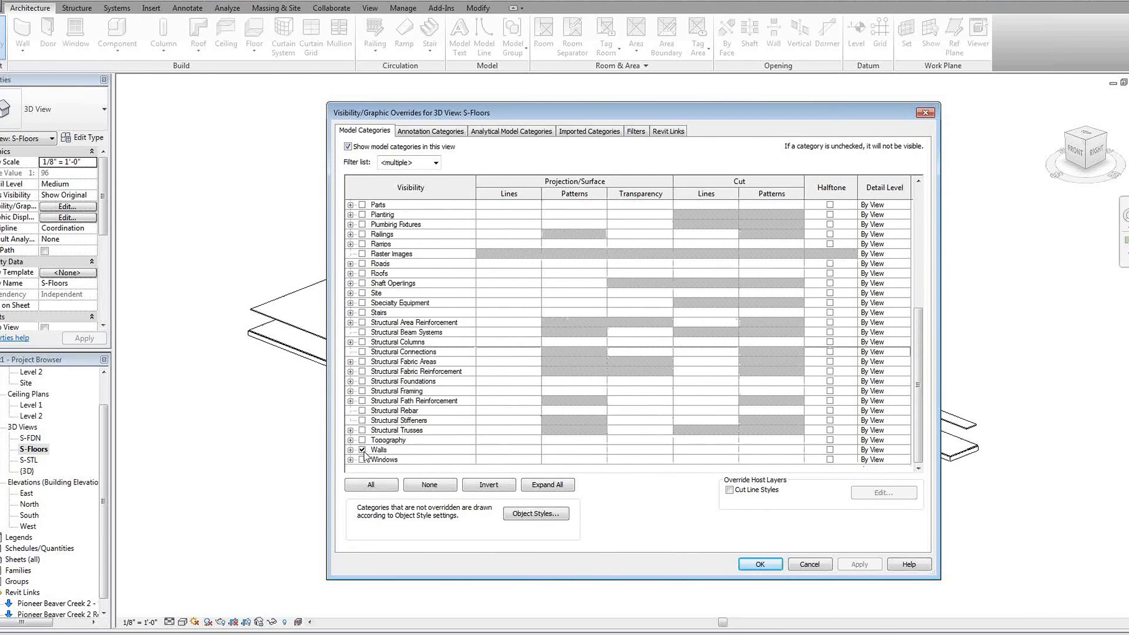
click(758, 564)
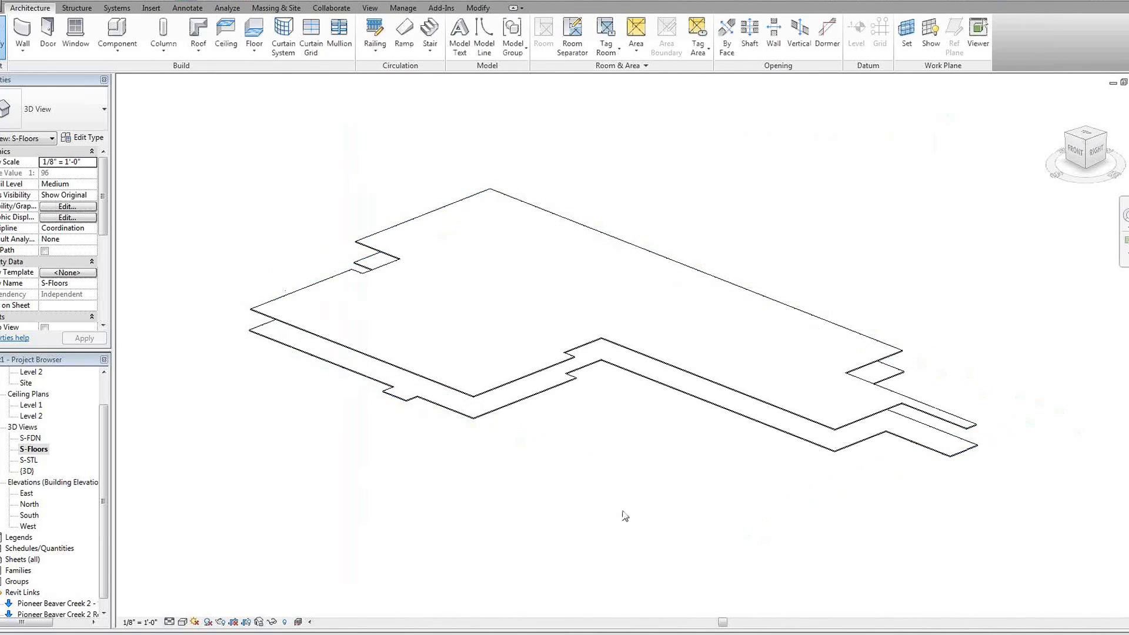
Step: Duplicate the S-Floors 3D view and rename the copy as A-Wal
right_click(35, 450)
mouse_move(167, 291)
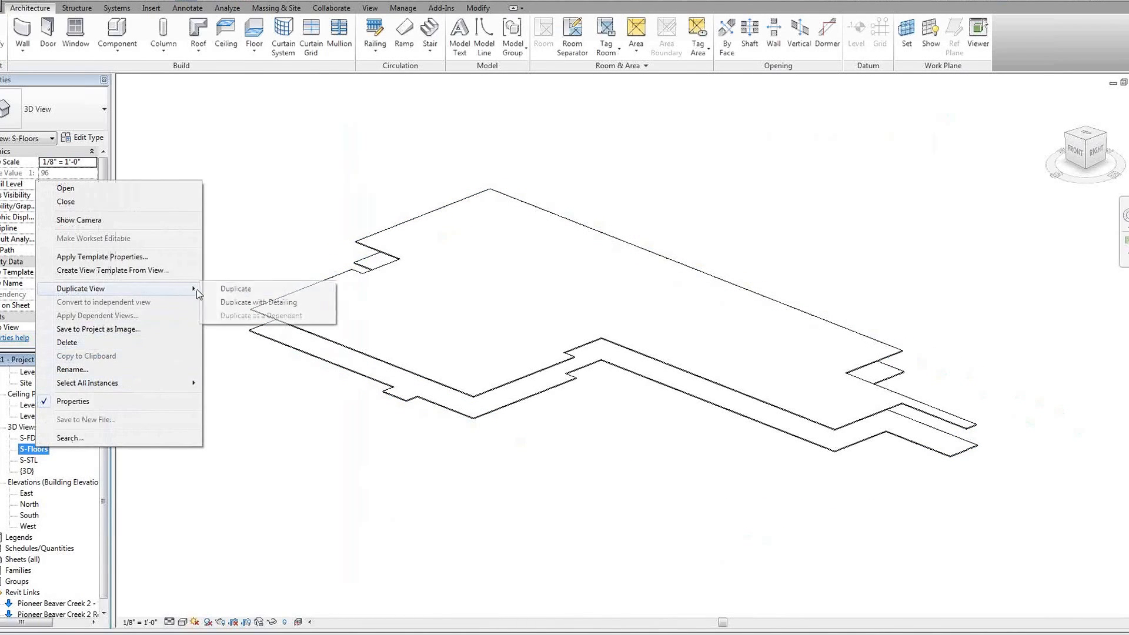
click(226, 289)
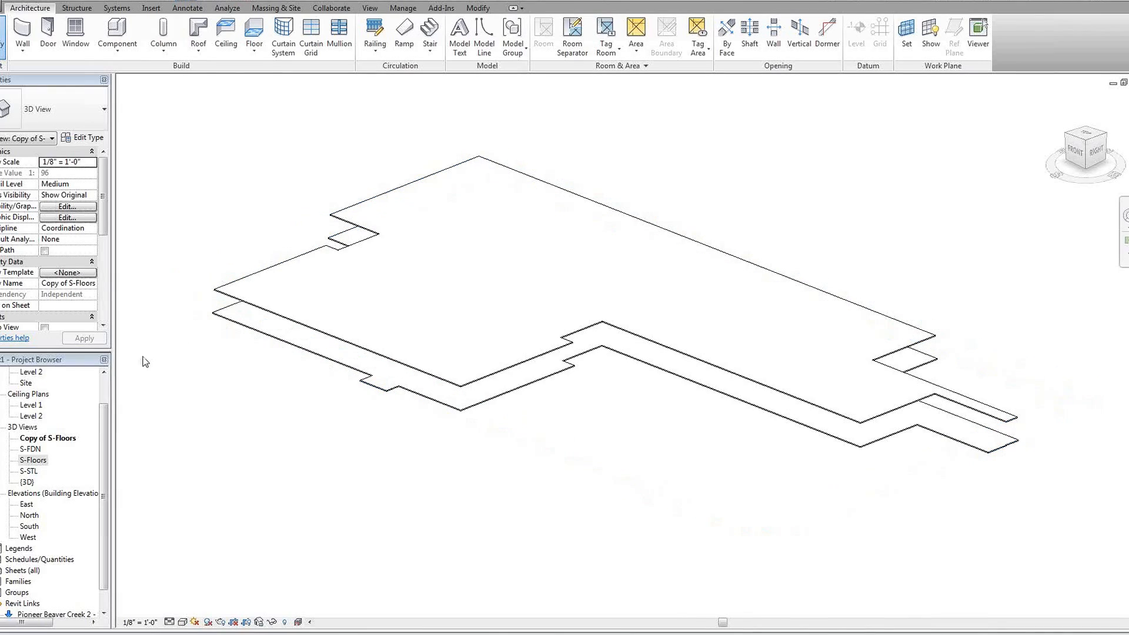
click(47, 439)
key(F2)
text(A-Wal)
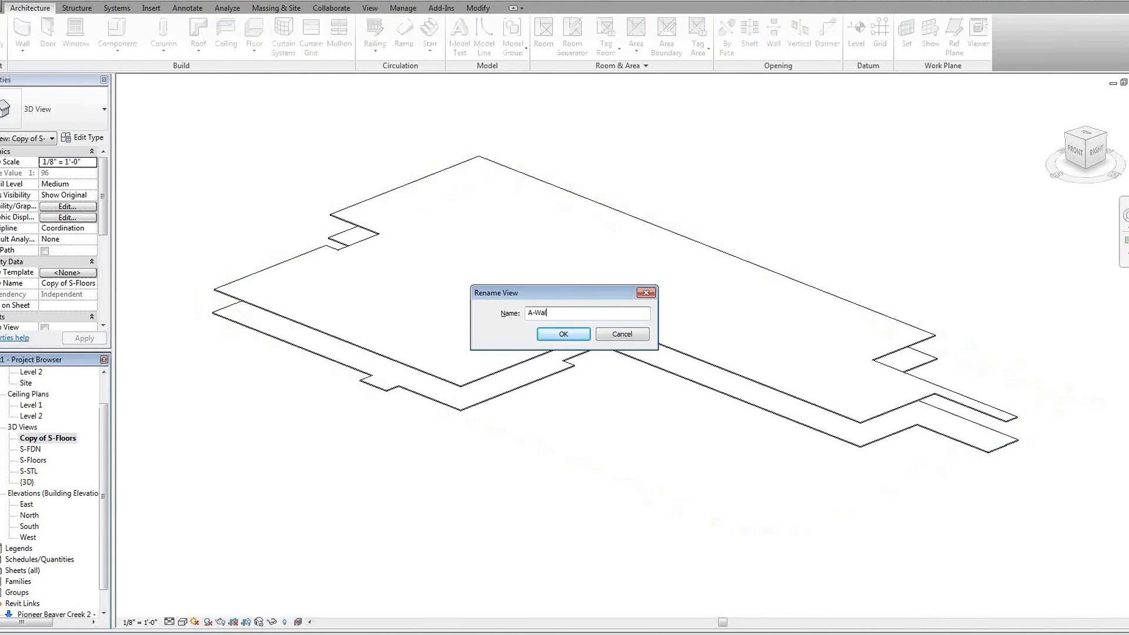
click(588, 338)
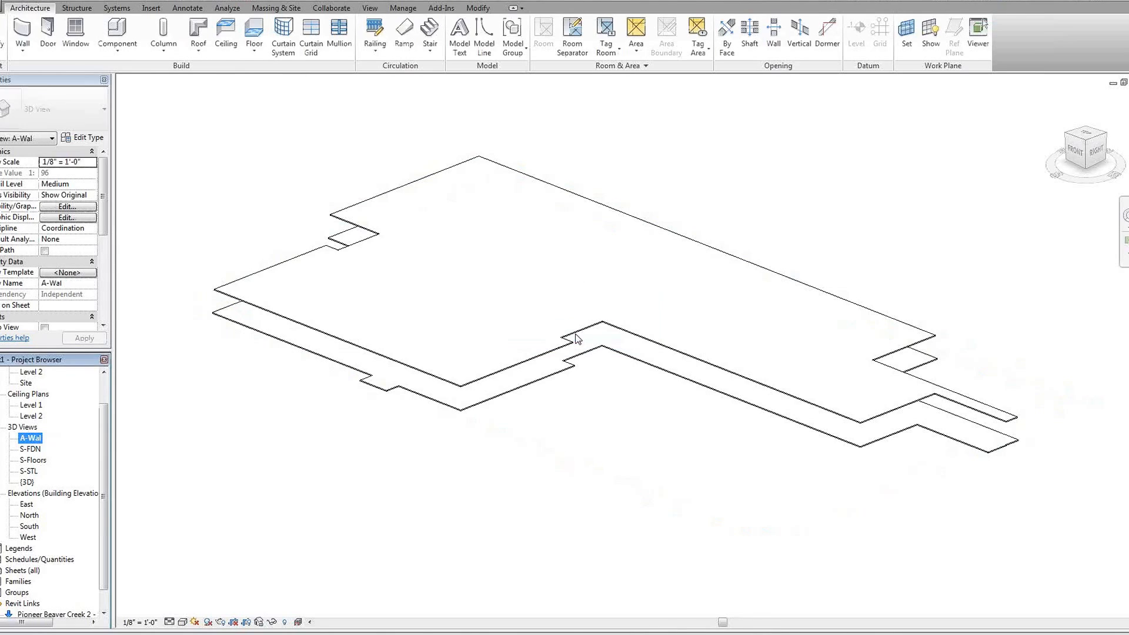
Step: In the A-Wal view, show the linked Pioneer Beaver Creek 2 Revit A13 Central.rvt and hide the linked Pioneer Beaver Creek 2 - Structural.rvt
key(v)
key(g)
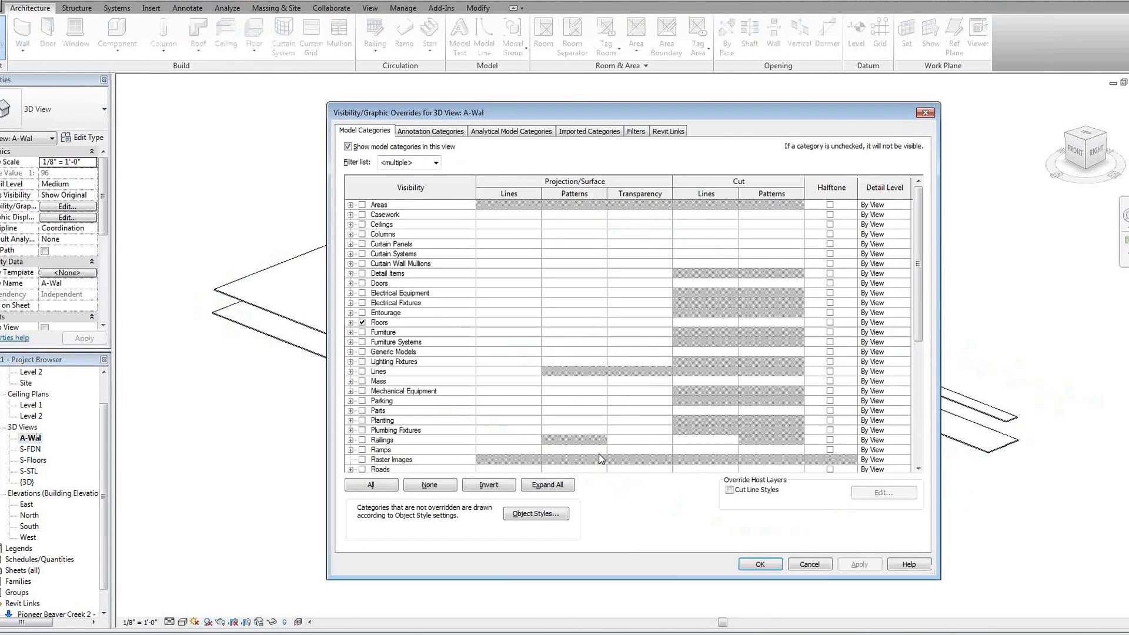
click(669, 131)
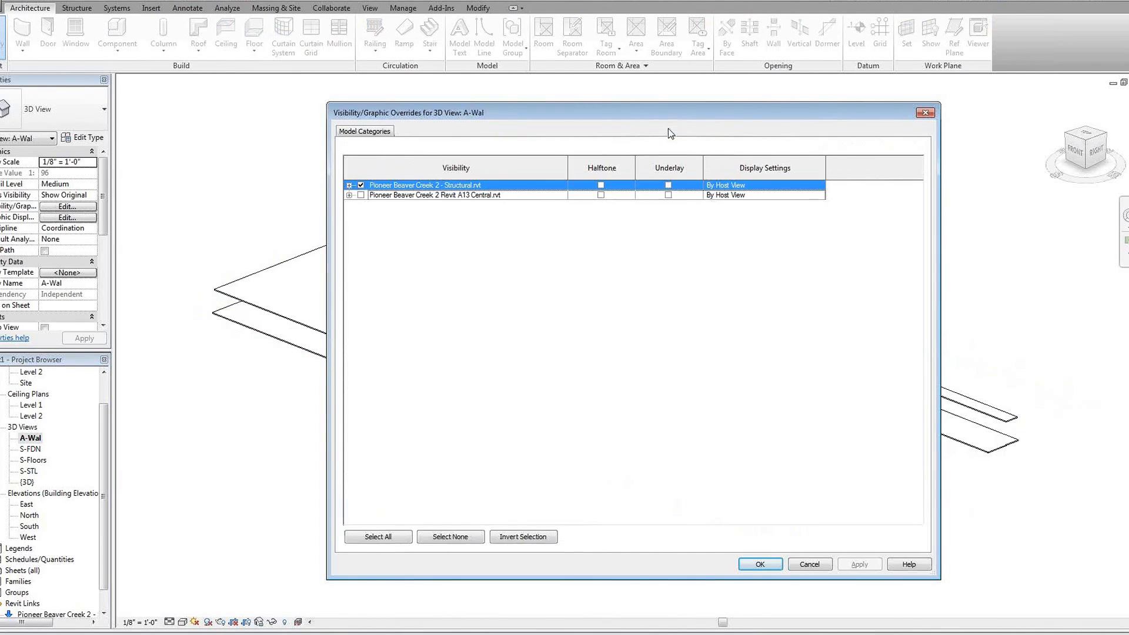
click(361, 196)
click(361, 186)
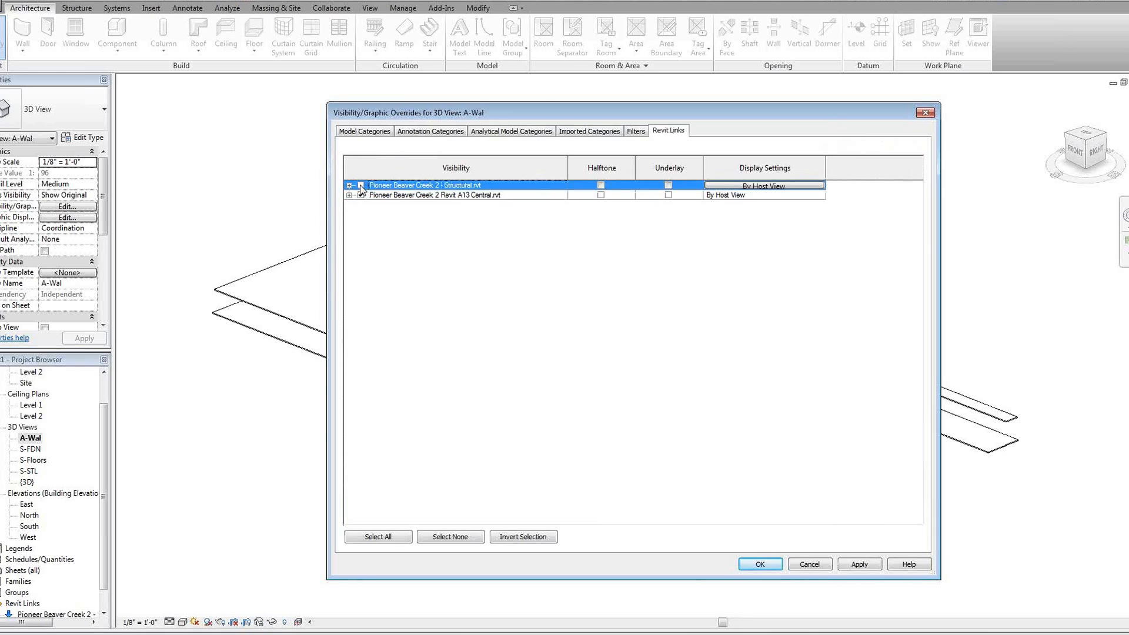
Step: Turn off the Floors category and turn on Walls in the A-Wal view's Visibility/Graphic Overrides
click(360, 132)
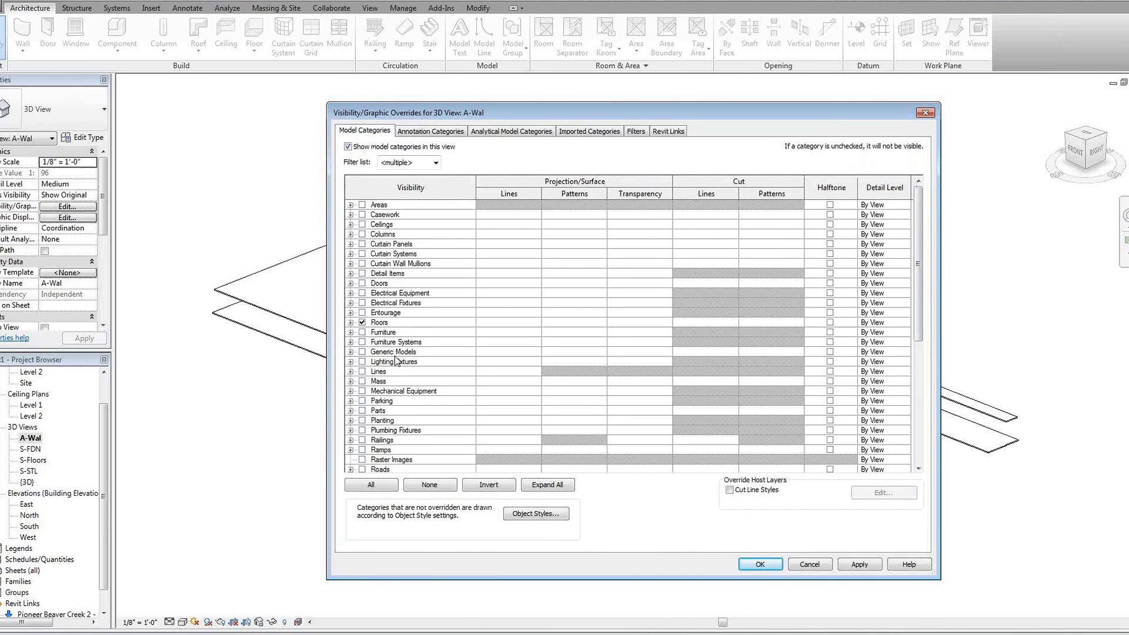
click(363, 323)
scroll(363, 382, down, 7)
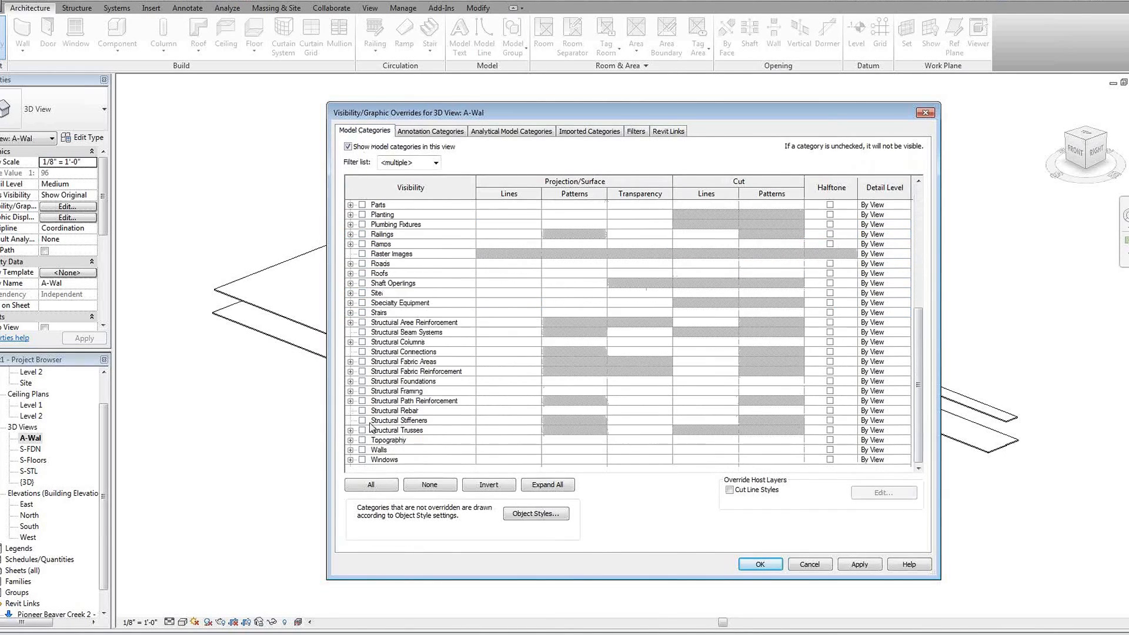
click(362, 450)
click(759, 563)
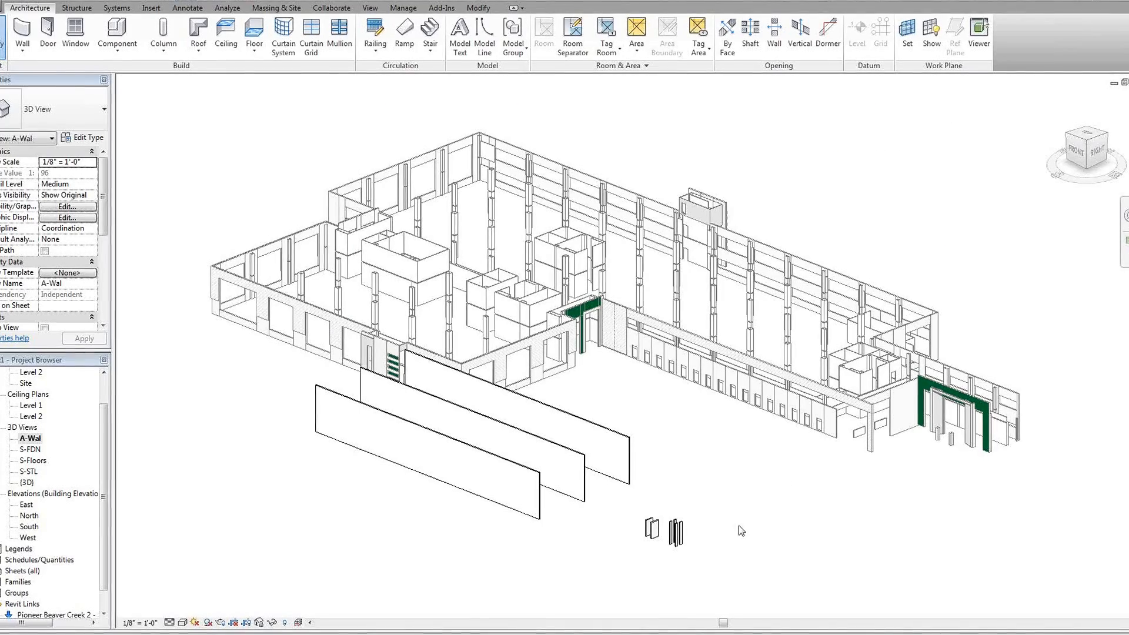
Step: Hide the long stray linked wall closest to the building in the A-Wal view as an individual element
shift+middle_drag(742, 472, 753, 470)
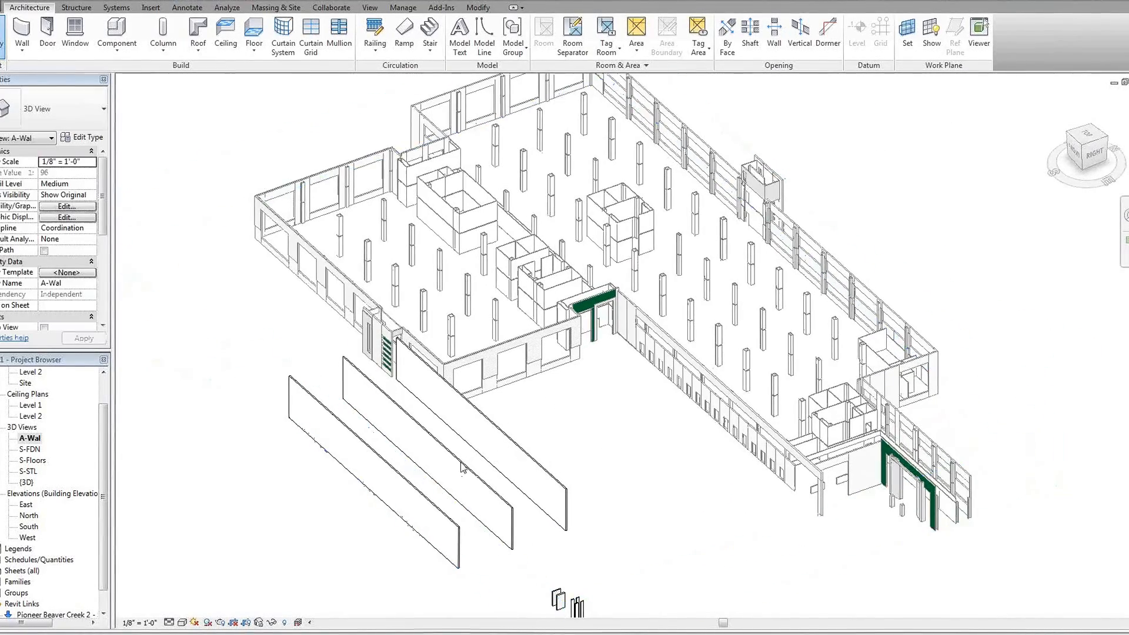
scroll(598, 442, down, 3)
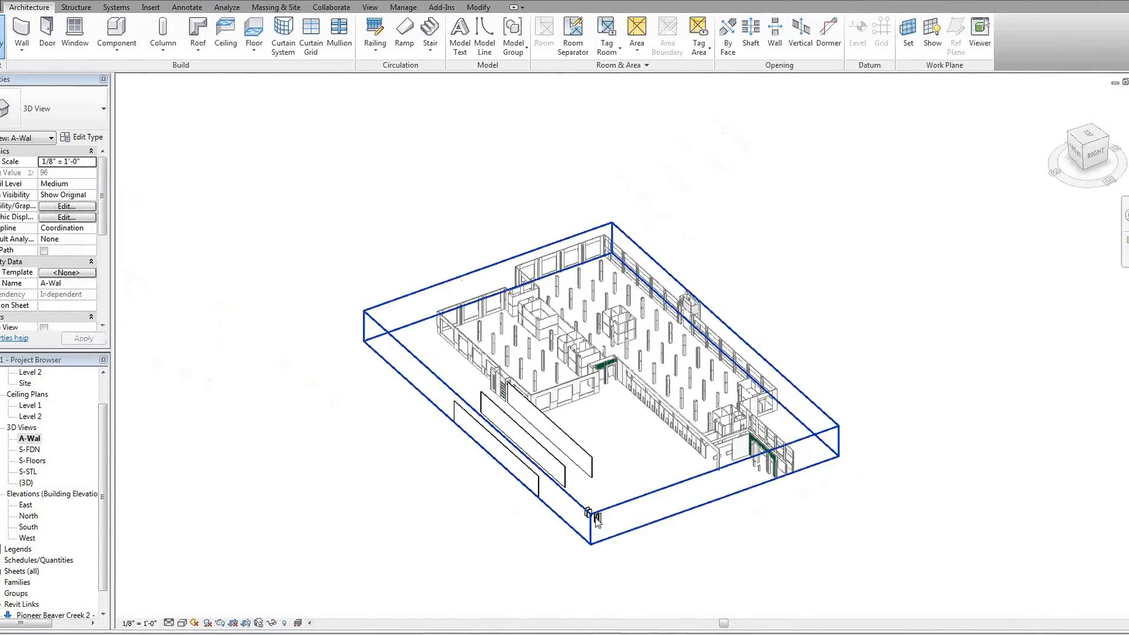
scroll(584, 469, up, 3)
mouse_move(584, 469)
shift+middle_down()
mouse_move(633, 447)
mouse_move(628, 456)
mouse_move(474, 465)
mouse_move(434, 449)
mouse_move(574, 469)
shift+middle_up()
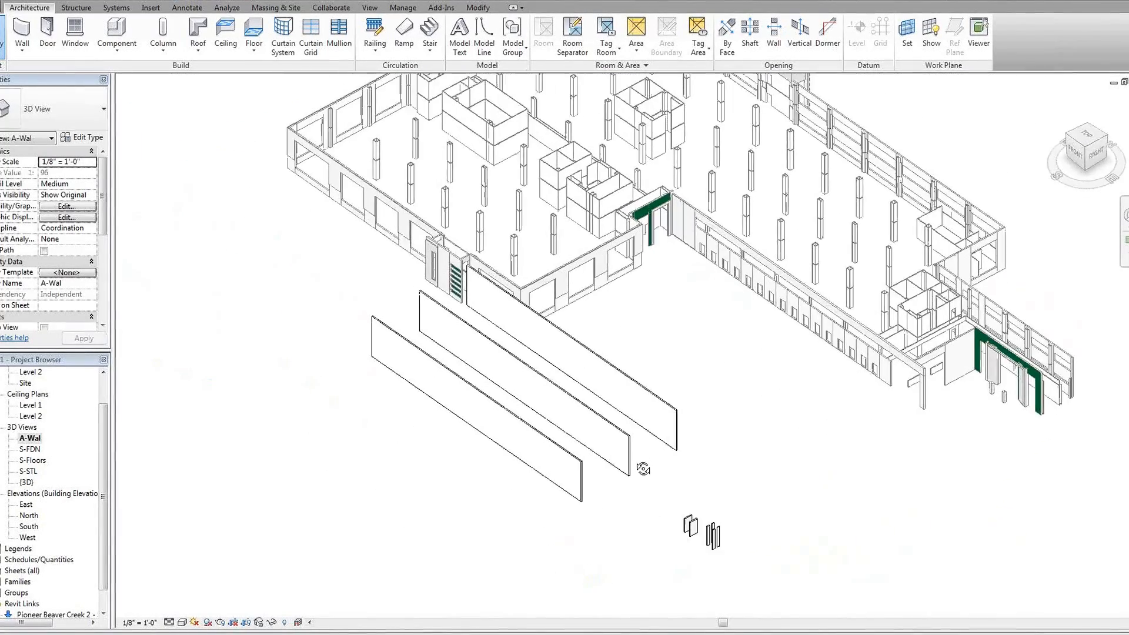
scroll(684, 409, up, 3)
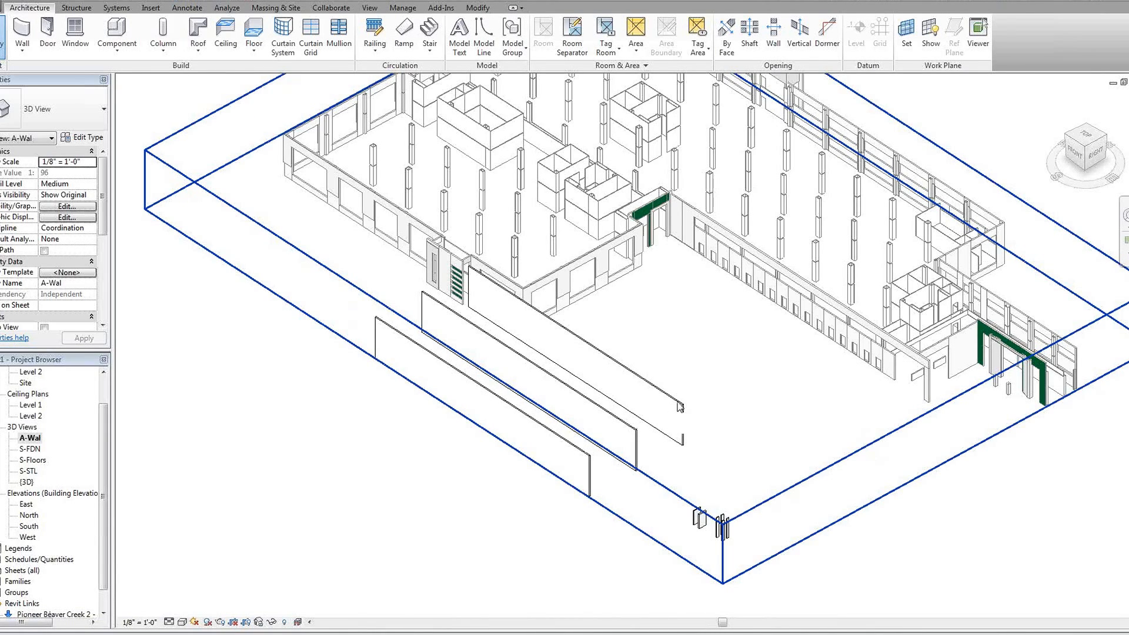
key(Tab)
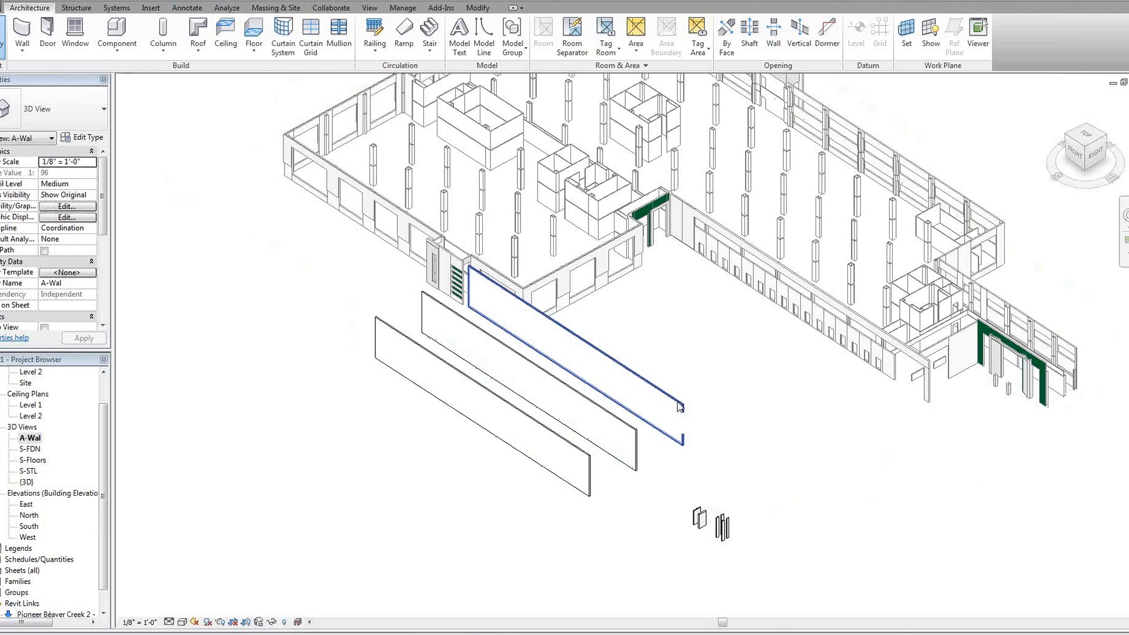
click(681, 407)
right_click(680, 407)
mouse_move(785, 200)
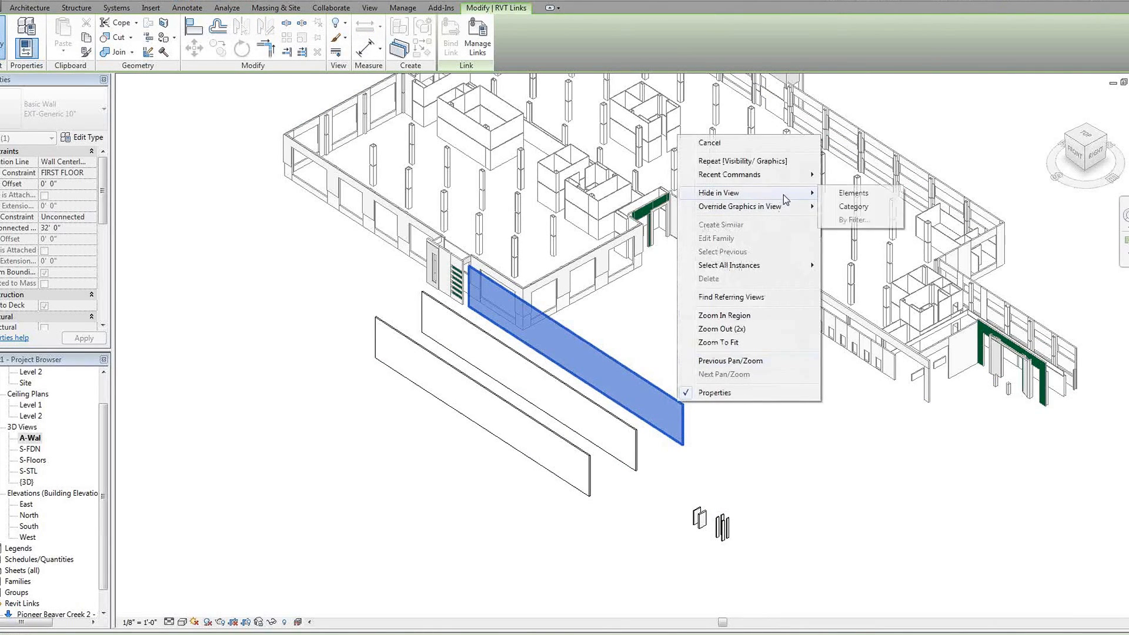
click(854, 192)
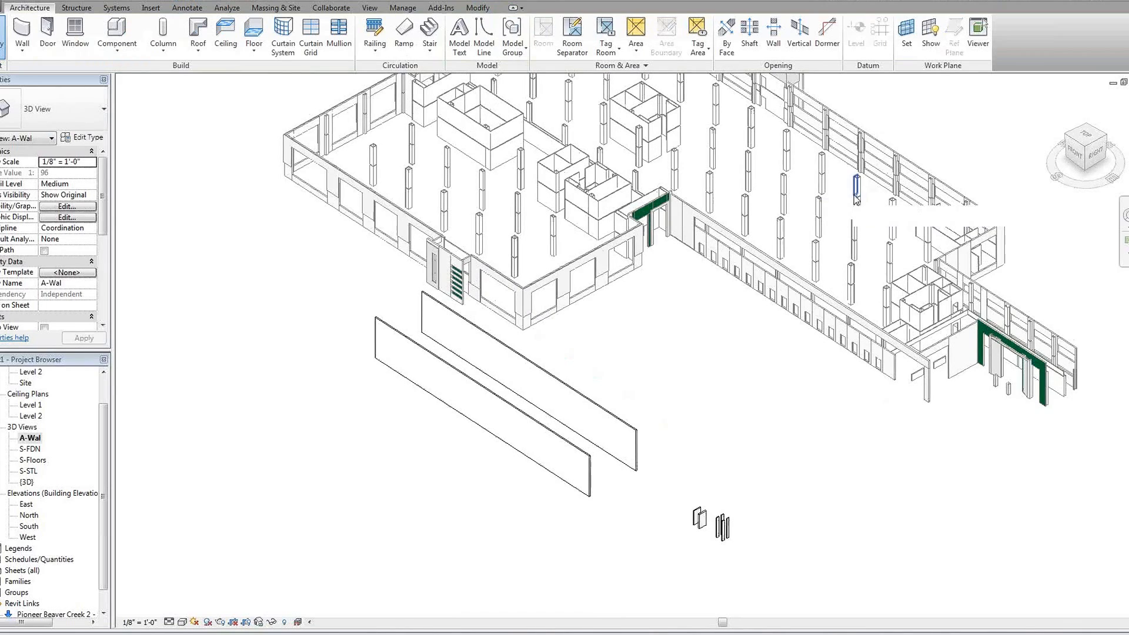
Step: Hide the two long stray linked walls and the six small wall pieces outside the building as elements in the A-Wal view
click(608, 413)
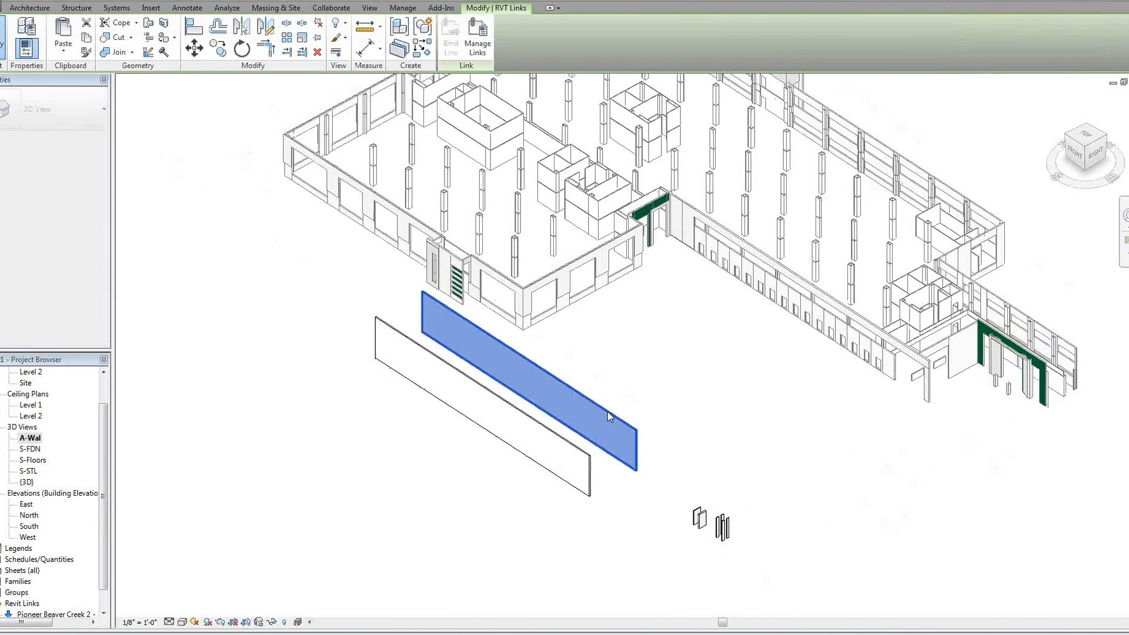
click(551, 439)
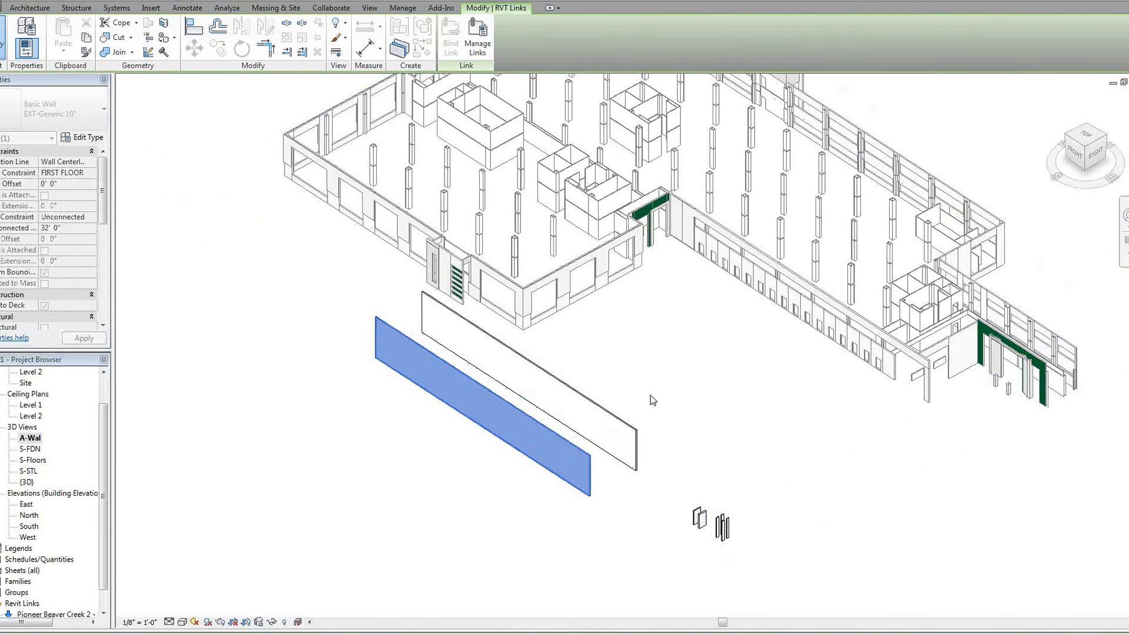
ctrl+click(609, 415)
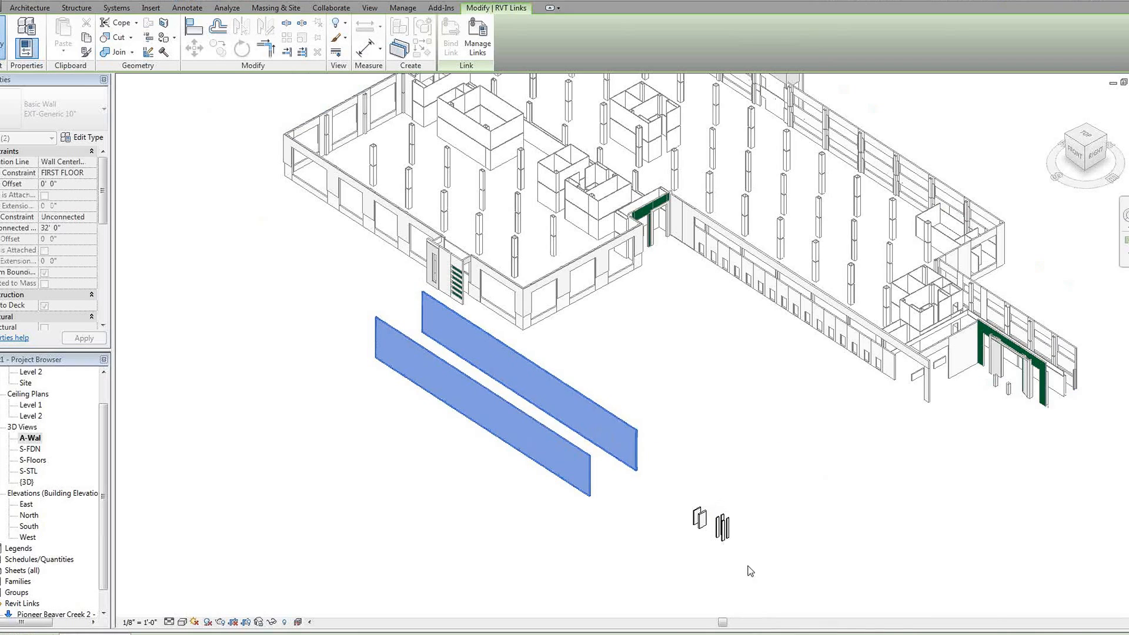
scroll(697, 520, up, 2)
scroll(696, 517, up, 2)
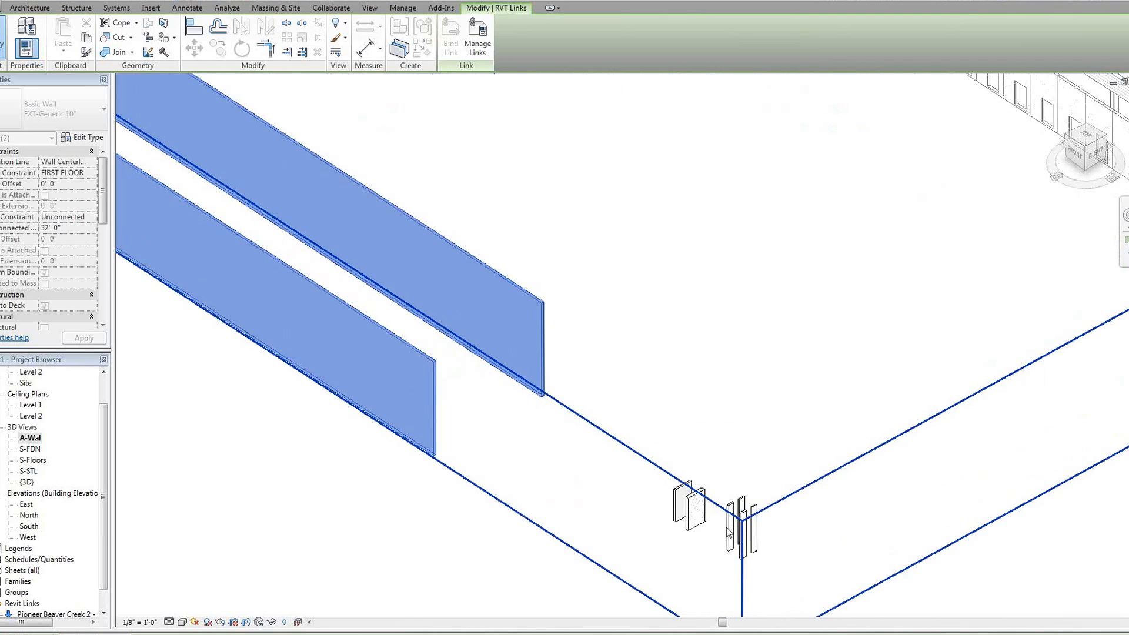
ctrl+click(681, 500)
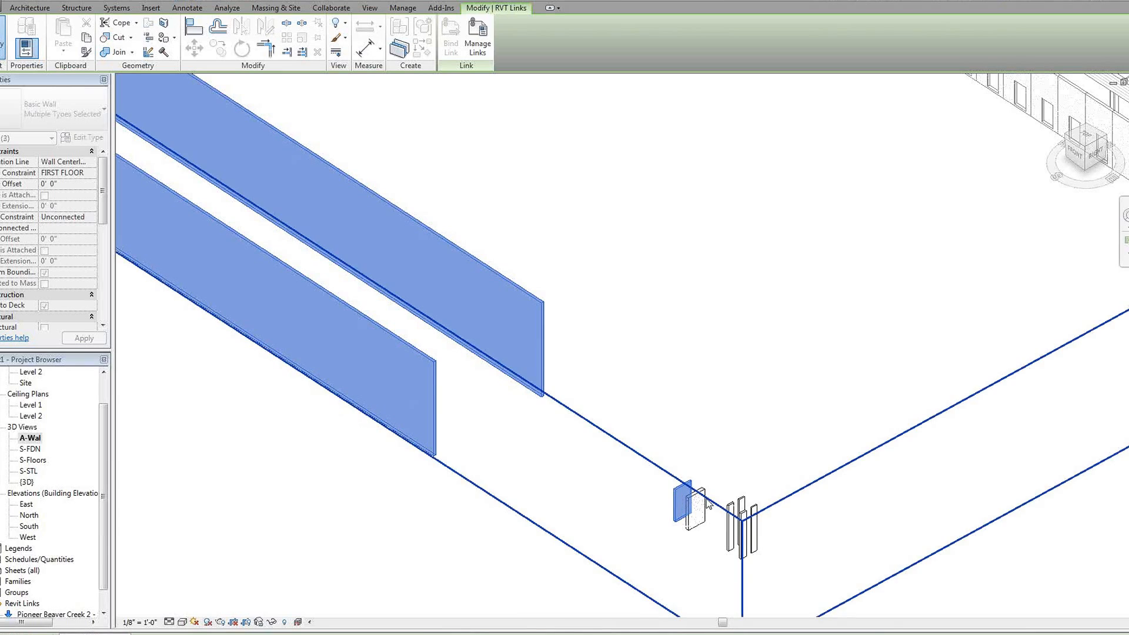
ctrl+click(700, 501)
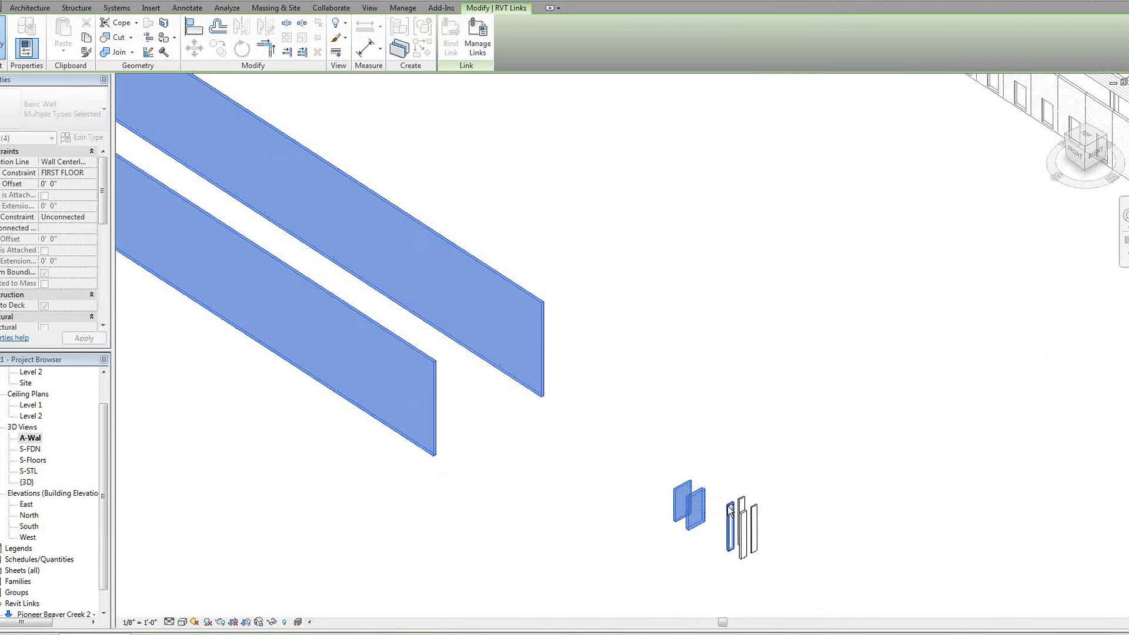
ctrl+click(729, 511)
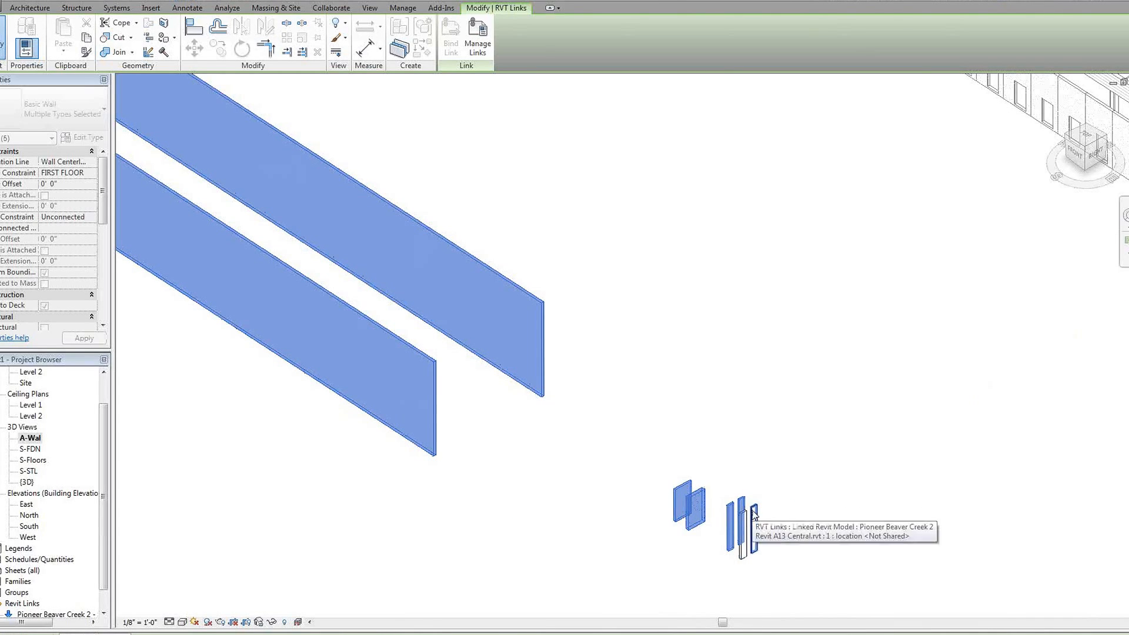
ctrl+click(753, 510)
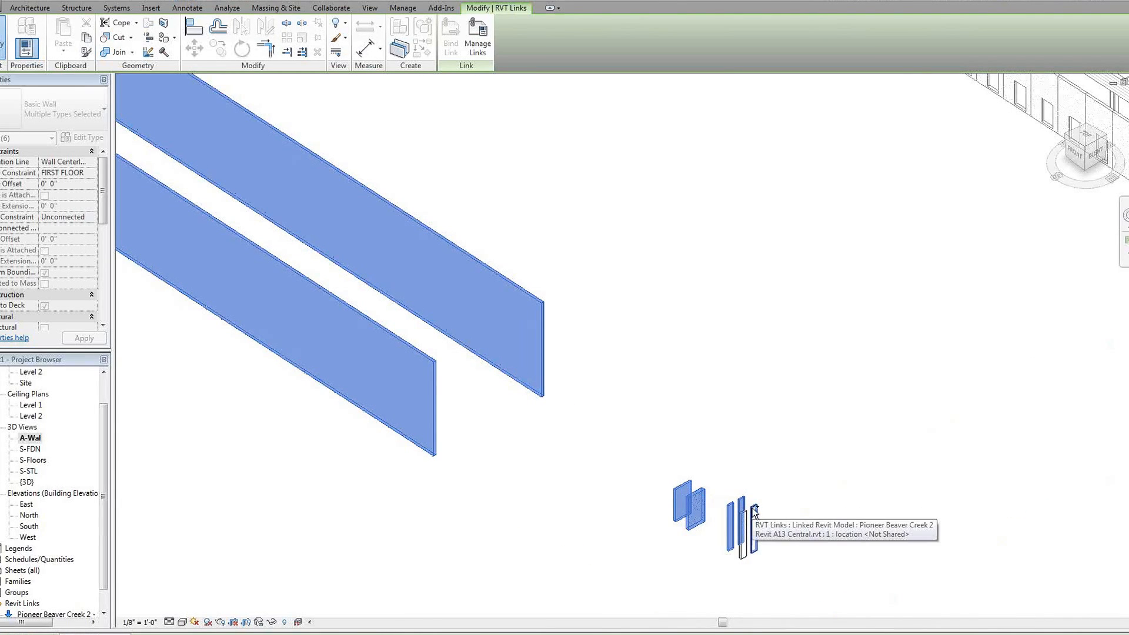
ctrl+click(754, 511)
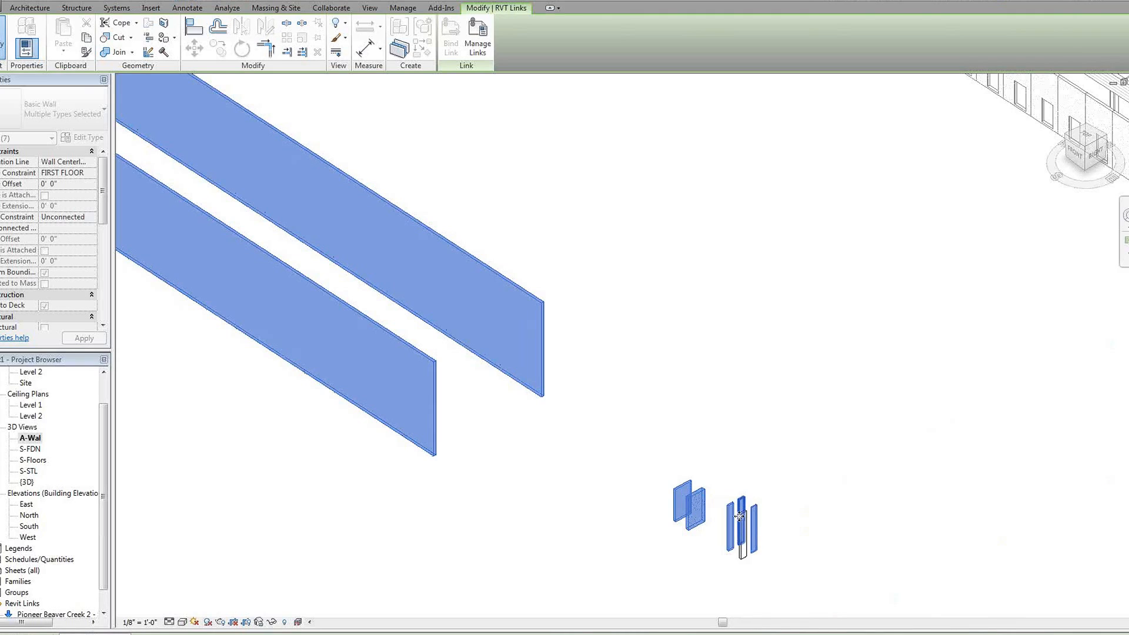
scroll(740, 574, up, 3)
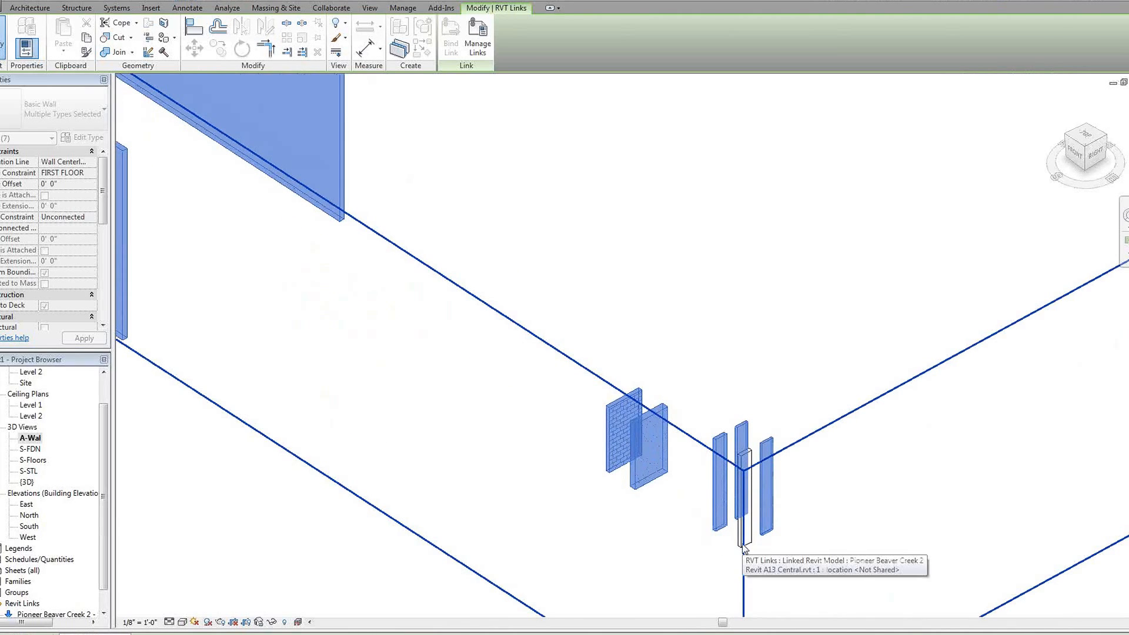
ctrl+click(742, 543)
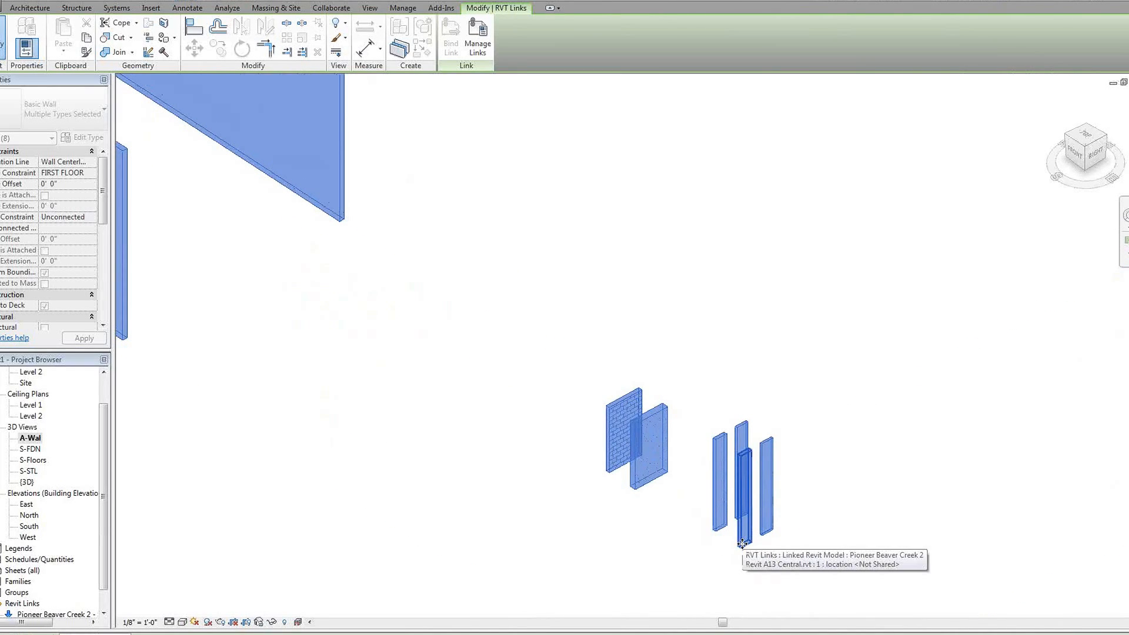
scroll(735, 536, down, 5)
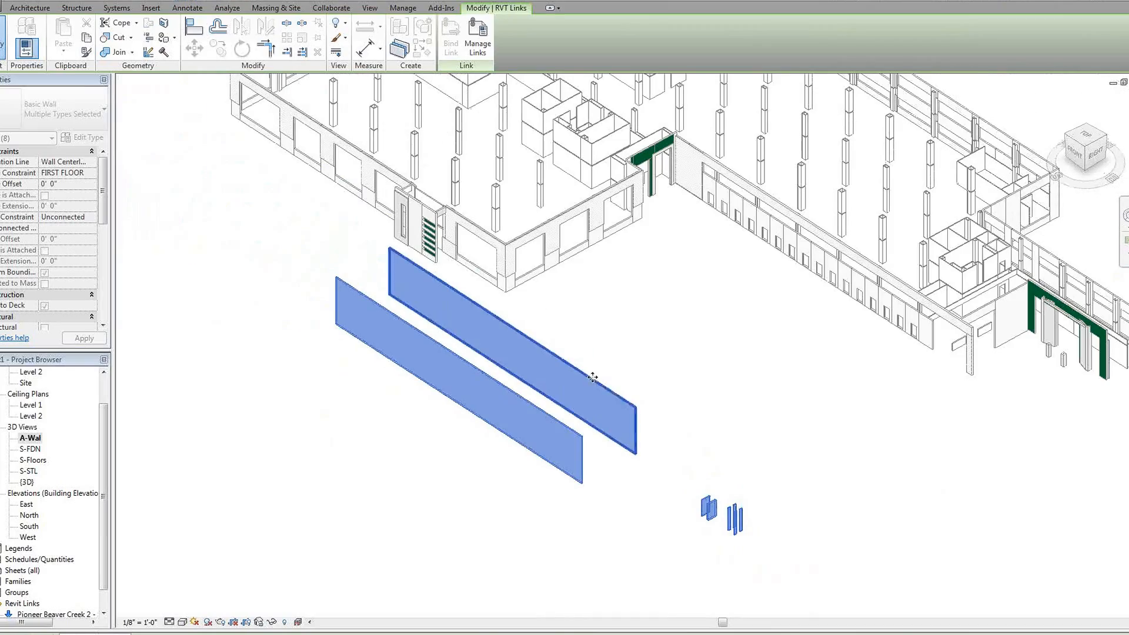
right_click(593, 377)
mouse_move(689, 440)
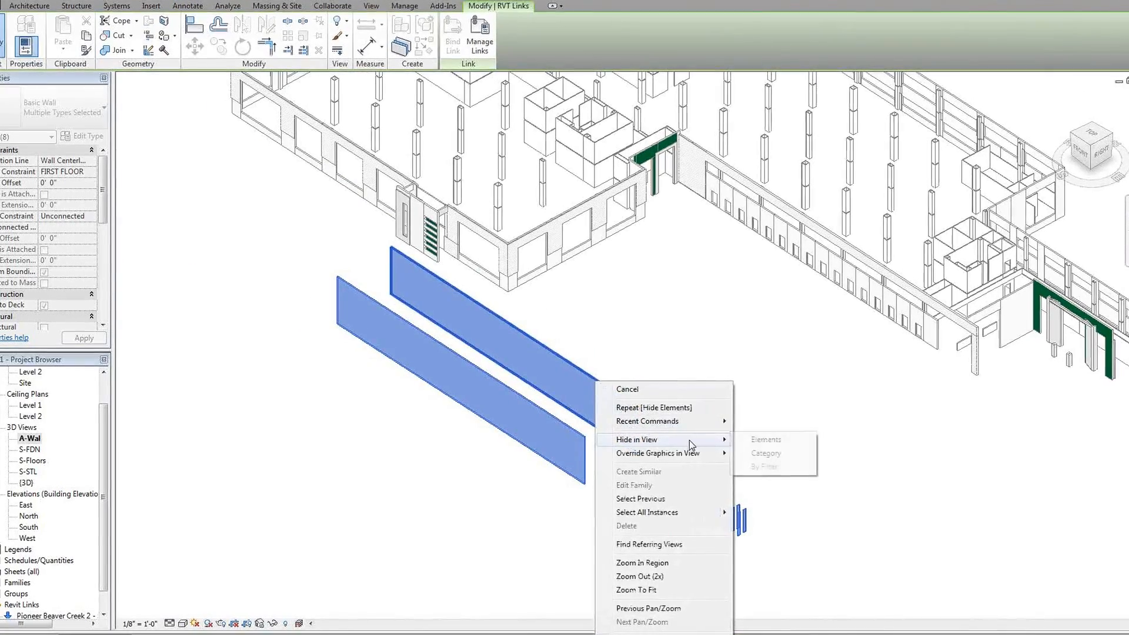
click(766, 439)
scroll(731, 383, down, 3)
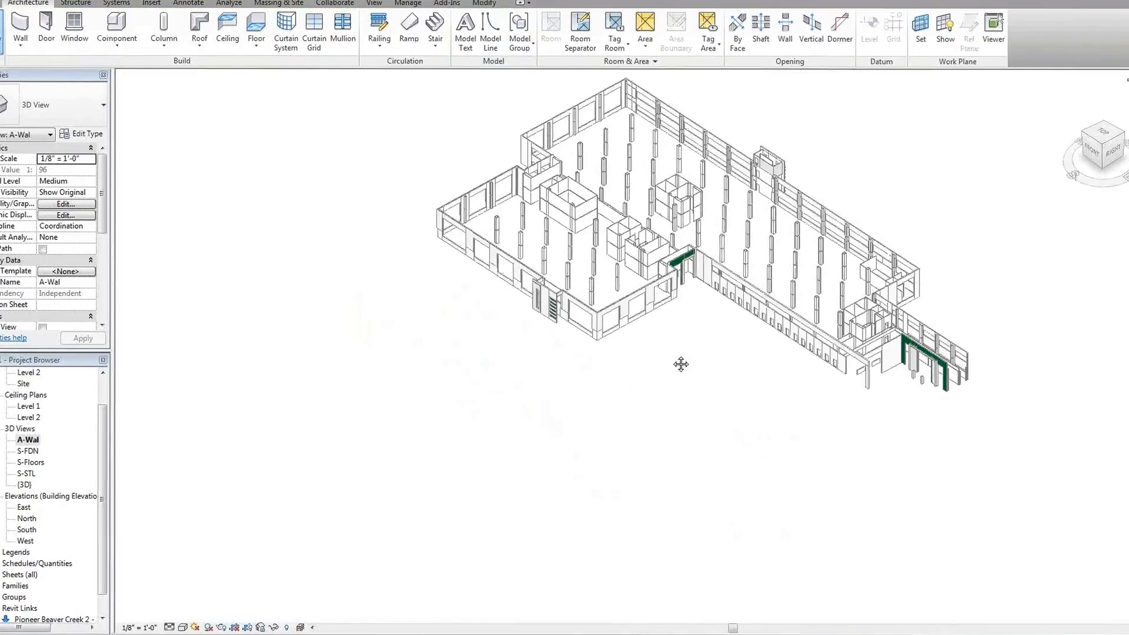
Step: Examine the type properties, including Function, of a linked wall enclosing an interior column near the front corner of the building
middle_drag(681, 364, 637, 464)
scroll(637, 464, up, 1)
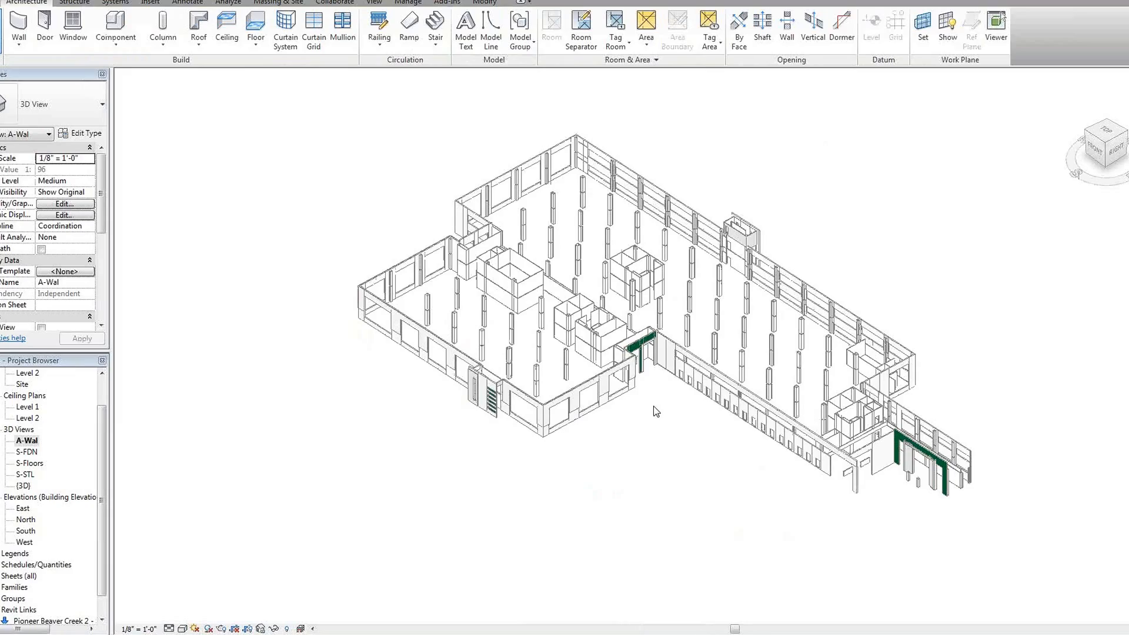
shift+middle_drag(654, 406, 670, 433)
scroll(658, 347, up, 1)
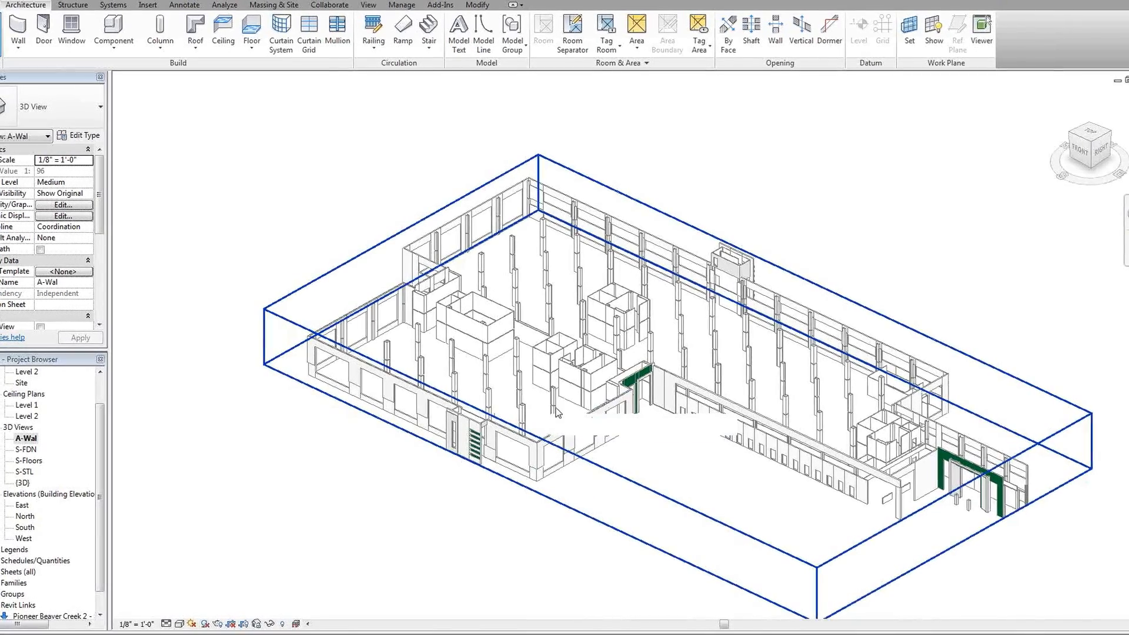
scroll(557, 386, up, 7)
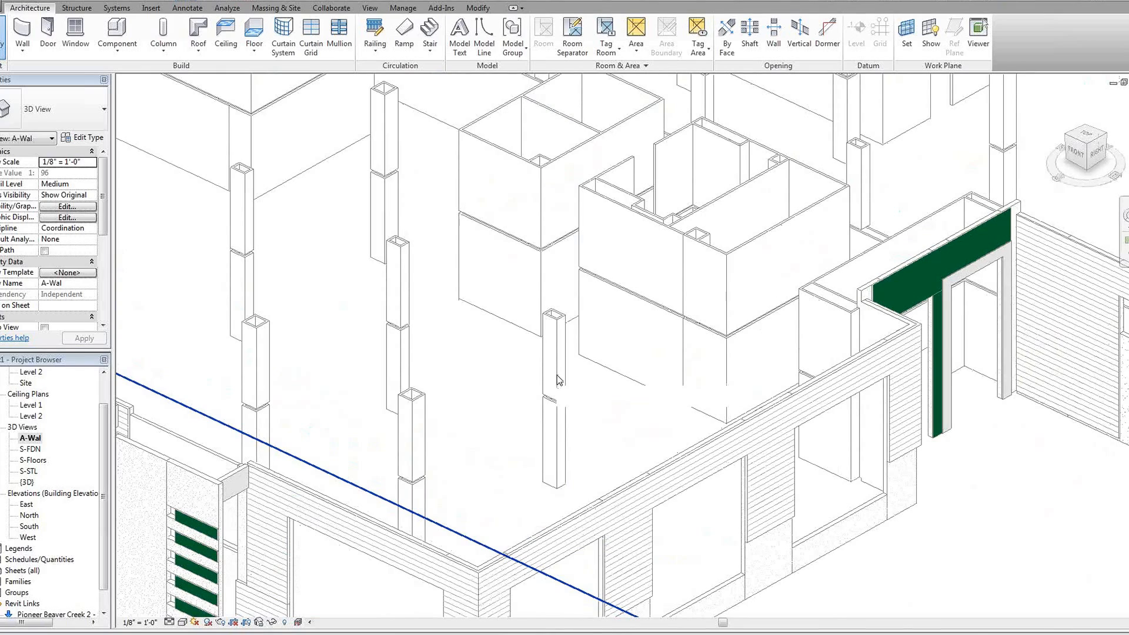
click(558, 380)
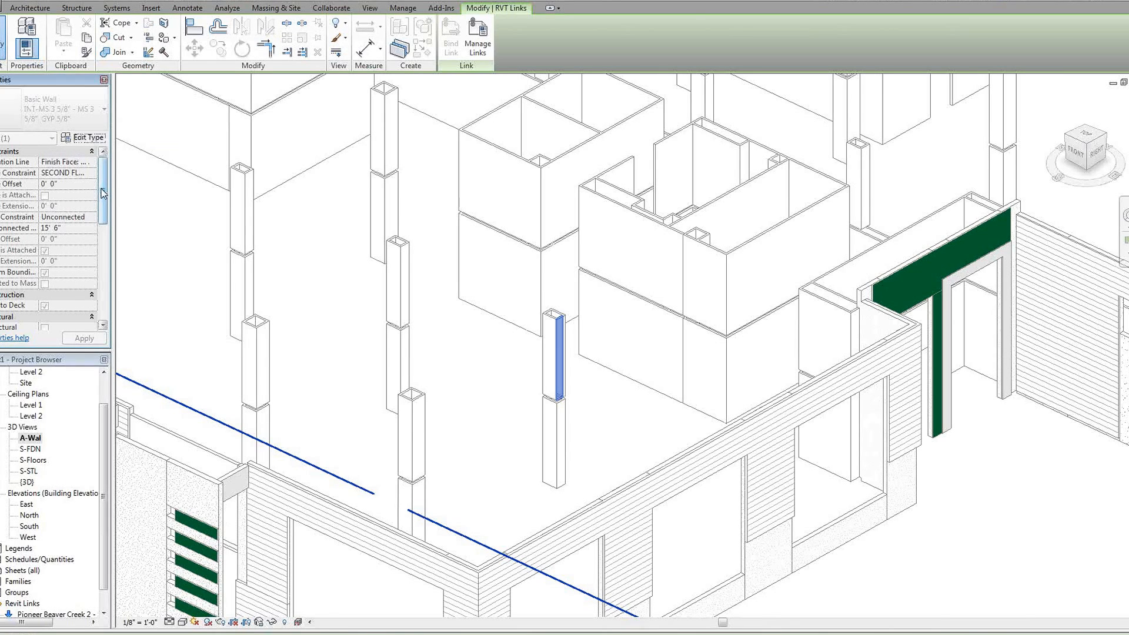
mouse_move(101, 189)
mouse_down()
mouse_move(103, 291)
mouse_move(101, 189)
mouse_up()
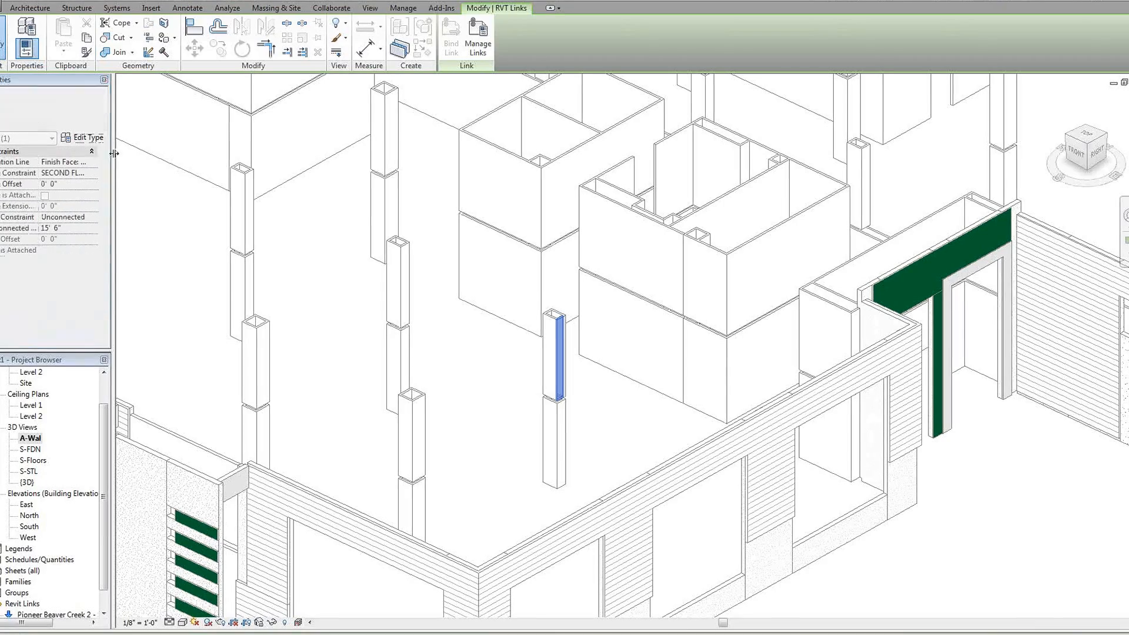
click(83, 138)
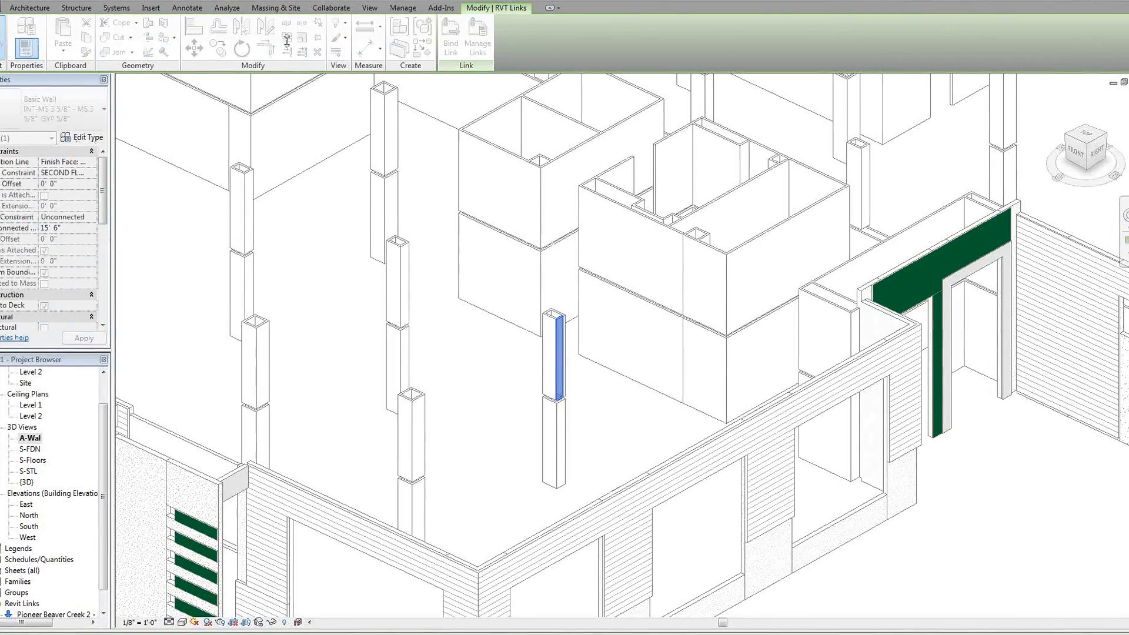
drag(1100, 55, 476, 35)
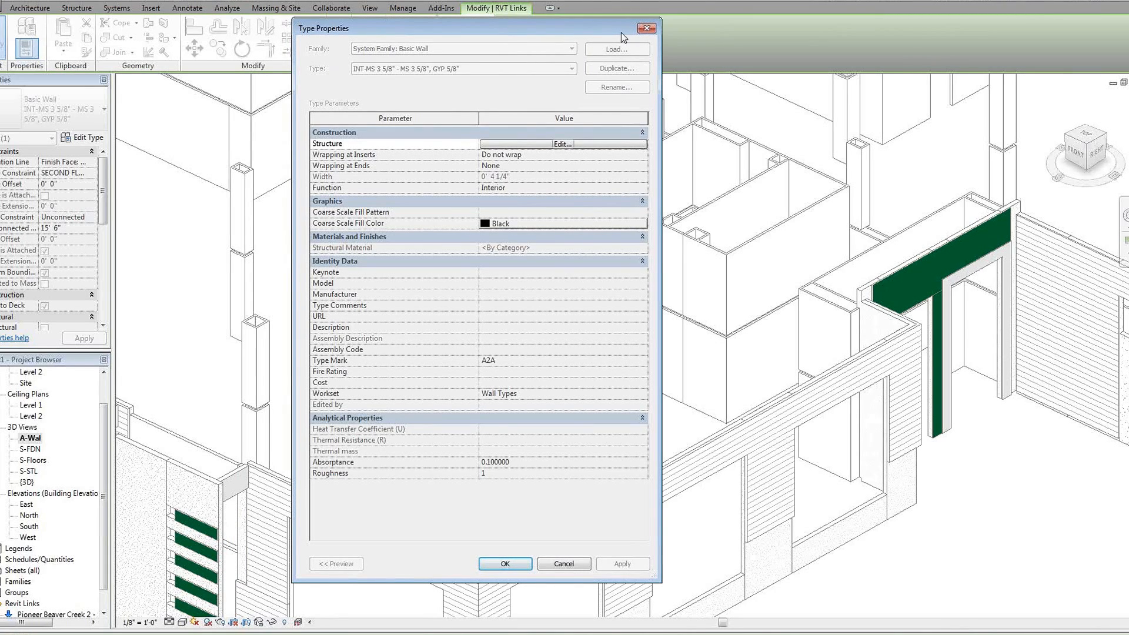
drag(592, 33, 563, 79)
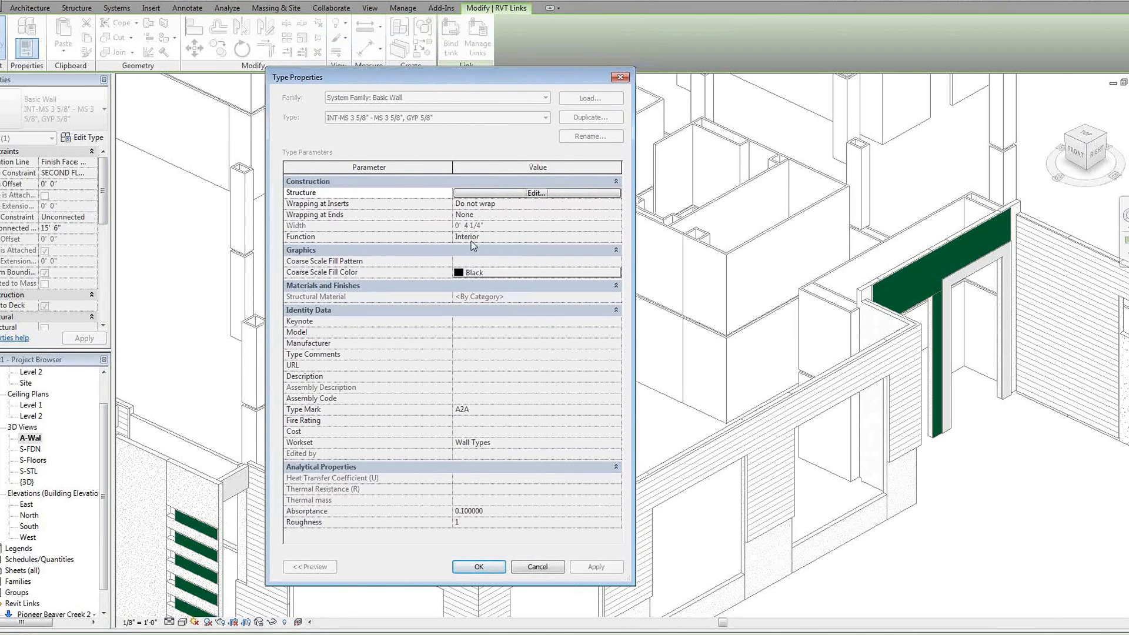
click(621, 79)
scroll(646, 277, down, 3)
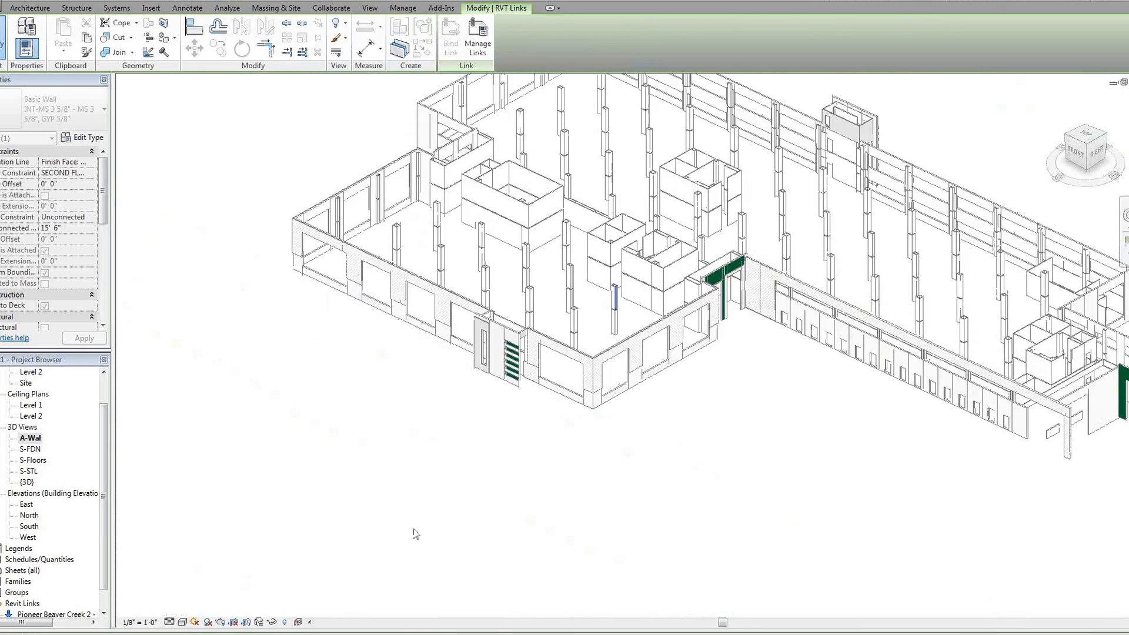
click(415, 533)
Step: Add the Interior filter to the A-Wal view's Visibility/Graphic Overrides and turn off its visibility
scroll(504, 461, down, 2)
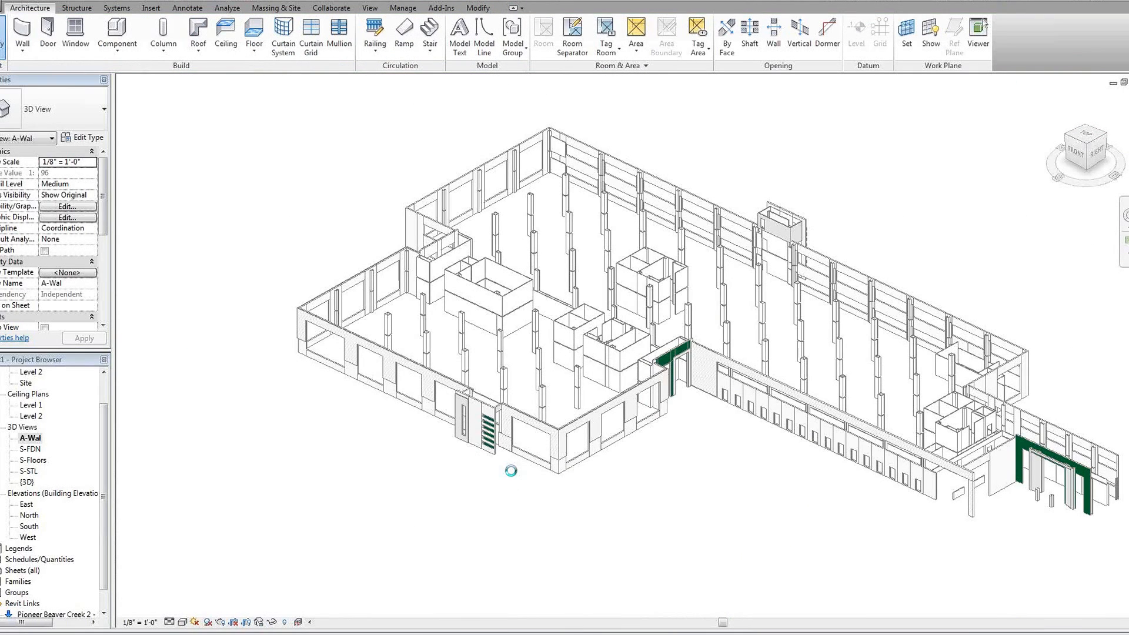
key(v)
key(g)
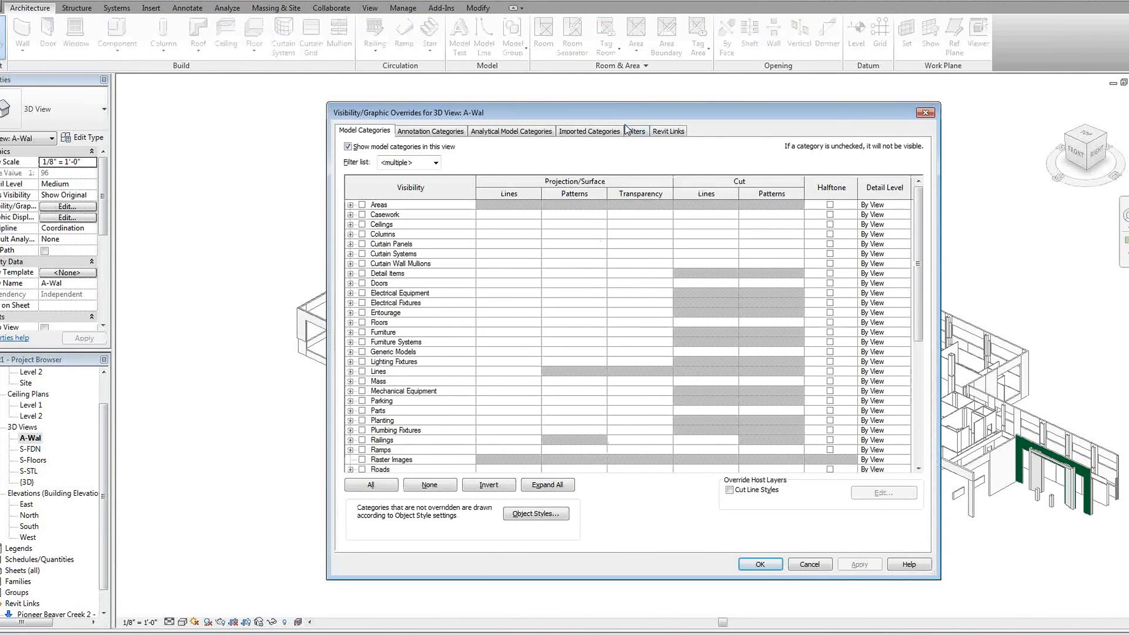
click(636, 131)
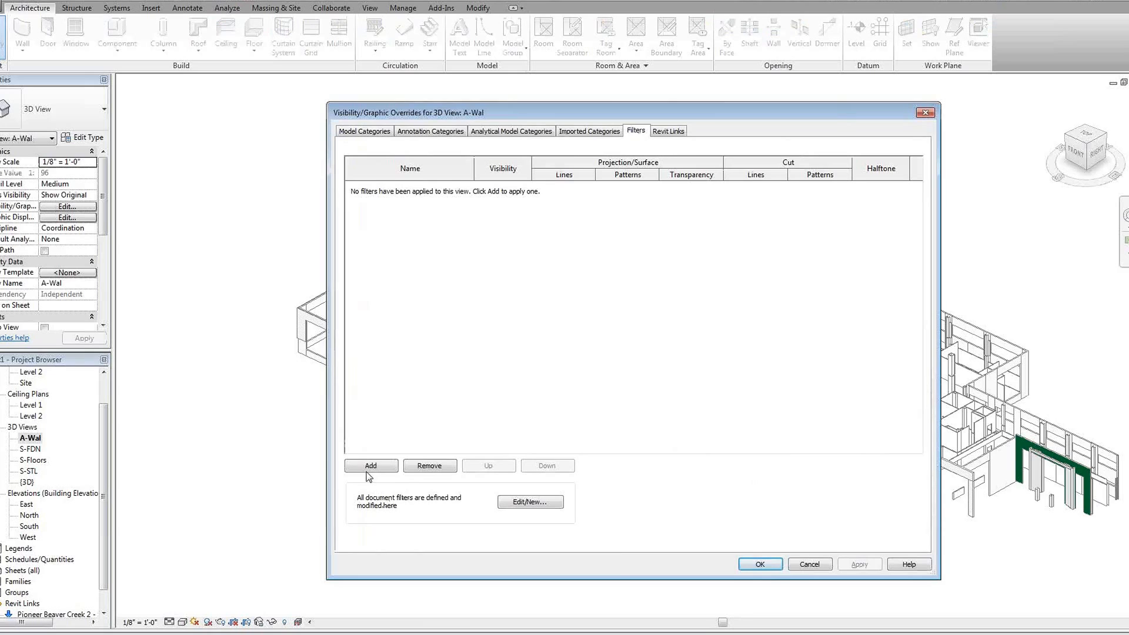
click(361, 469)
drag(819, 254, 658, 239)
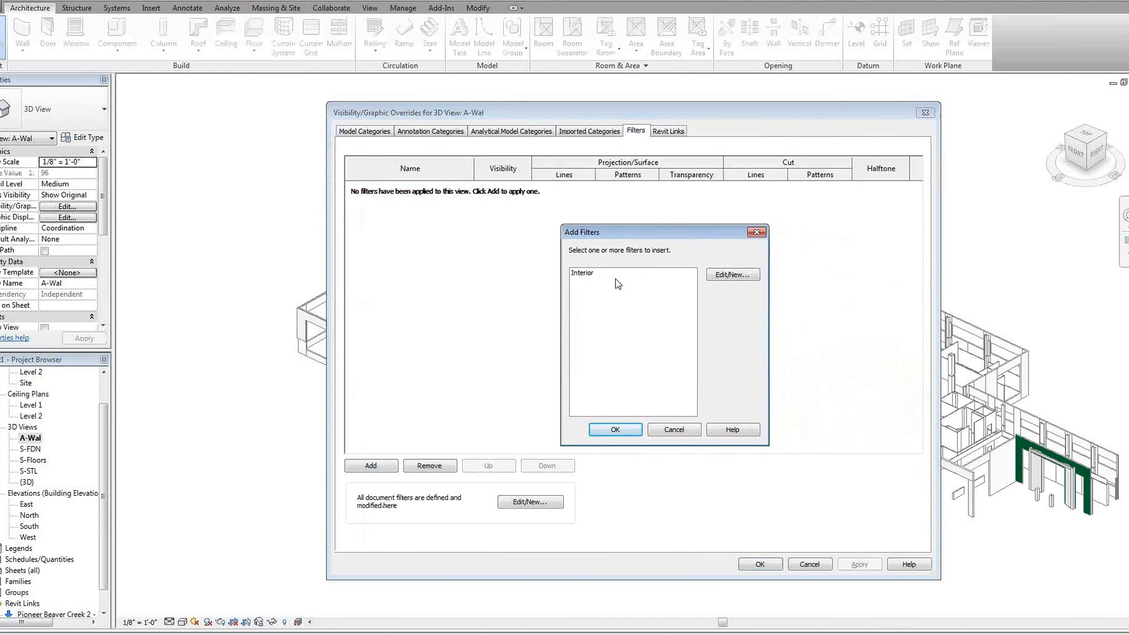
click(584, 275)
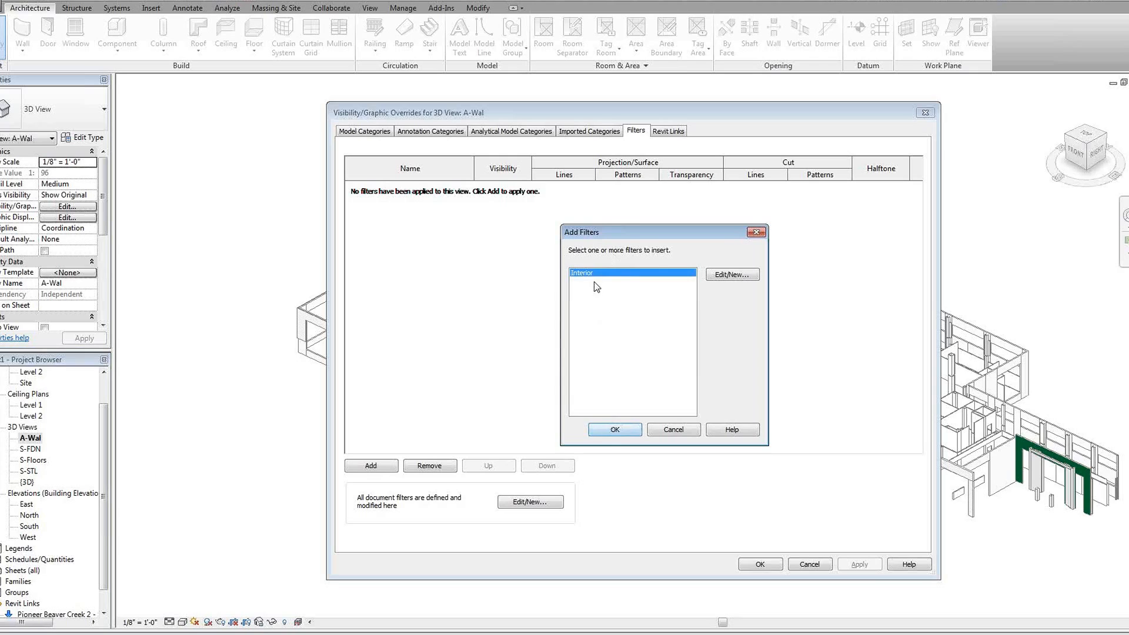
click(615, 431)
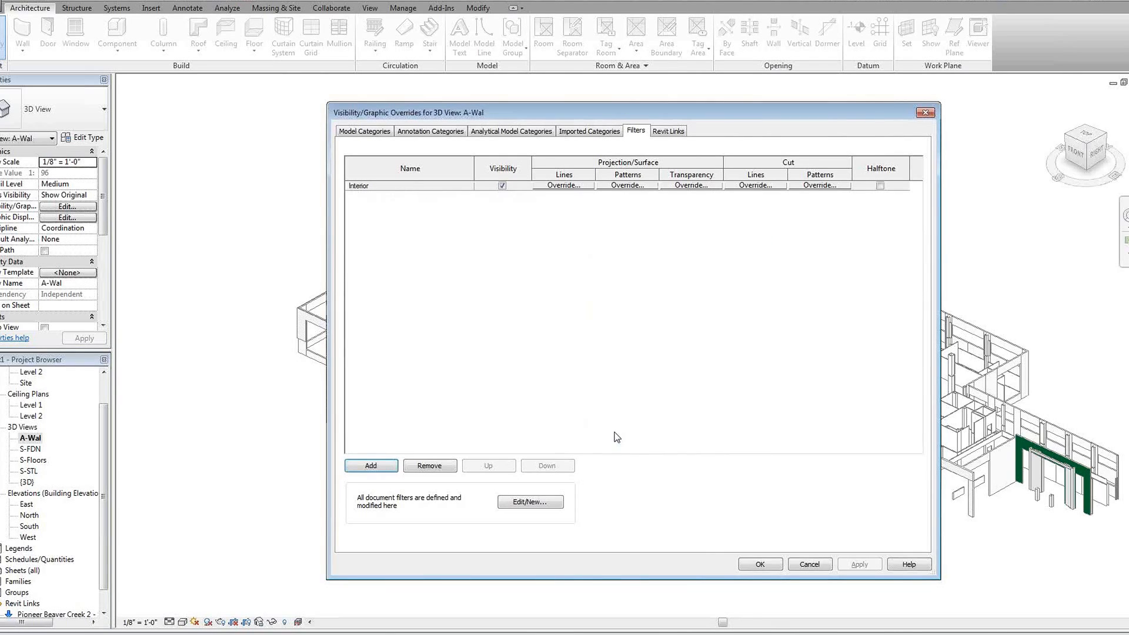
click(502, 186)
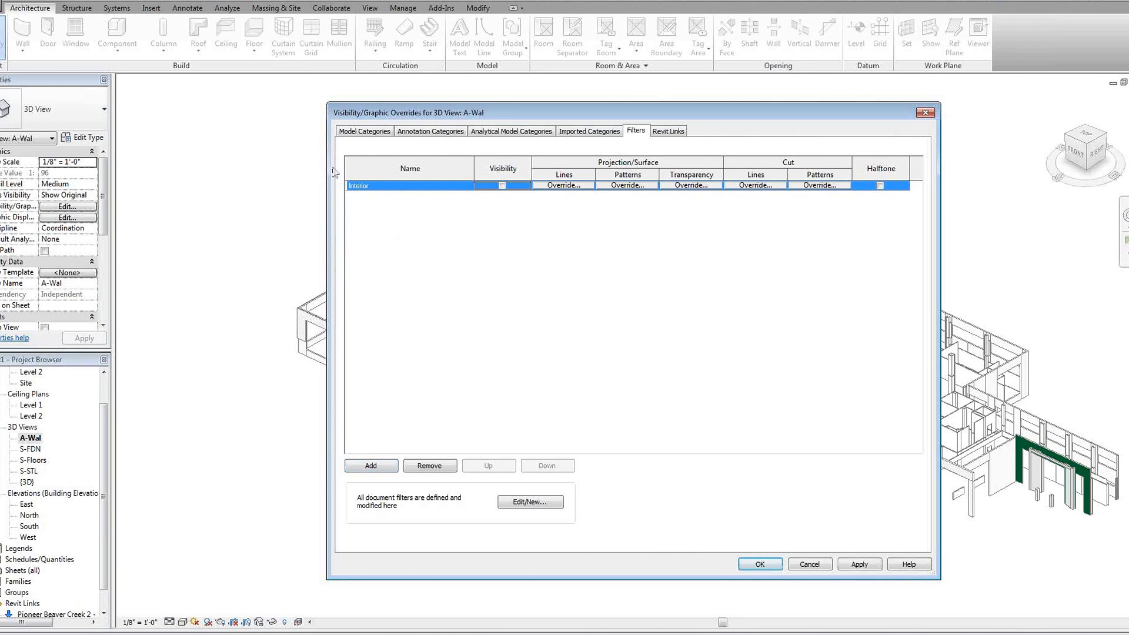
click(758, 565)
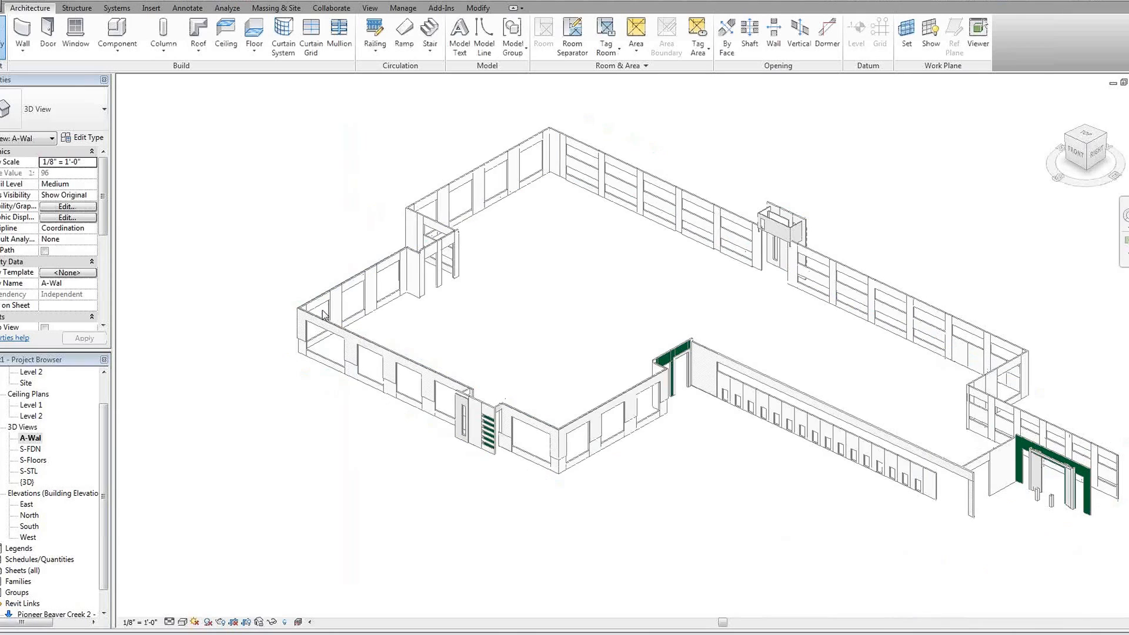
Step: Rename the A-Wal 3D view as A-Wal_Ext
click(31, 438)
key(F2)
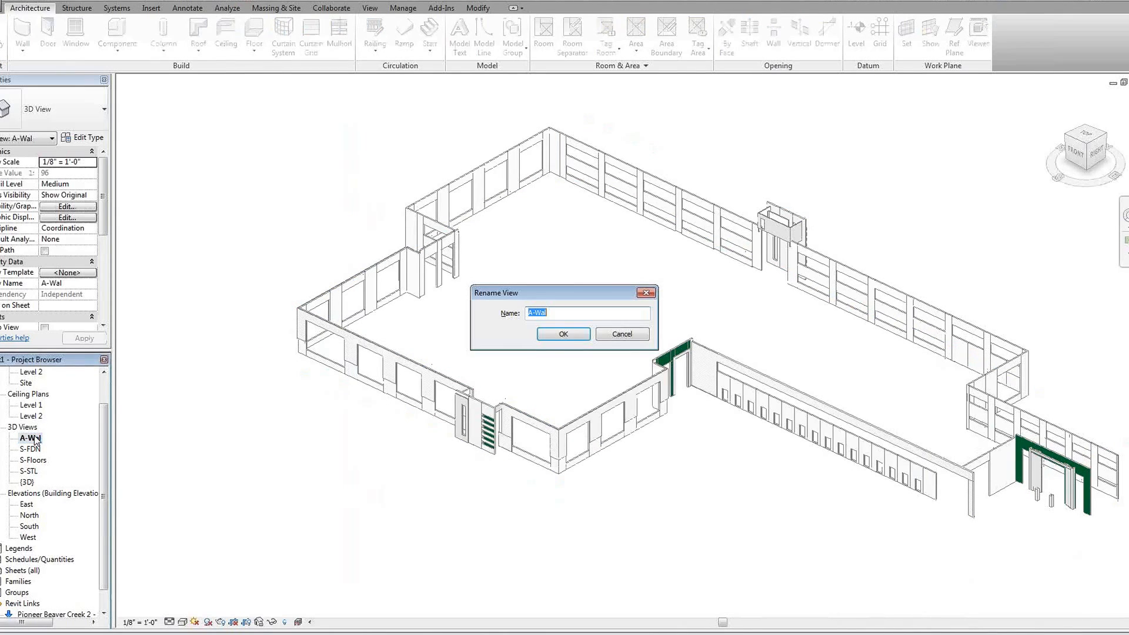
click(583, 316)
text(l)
click(561, 334)
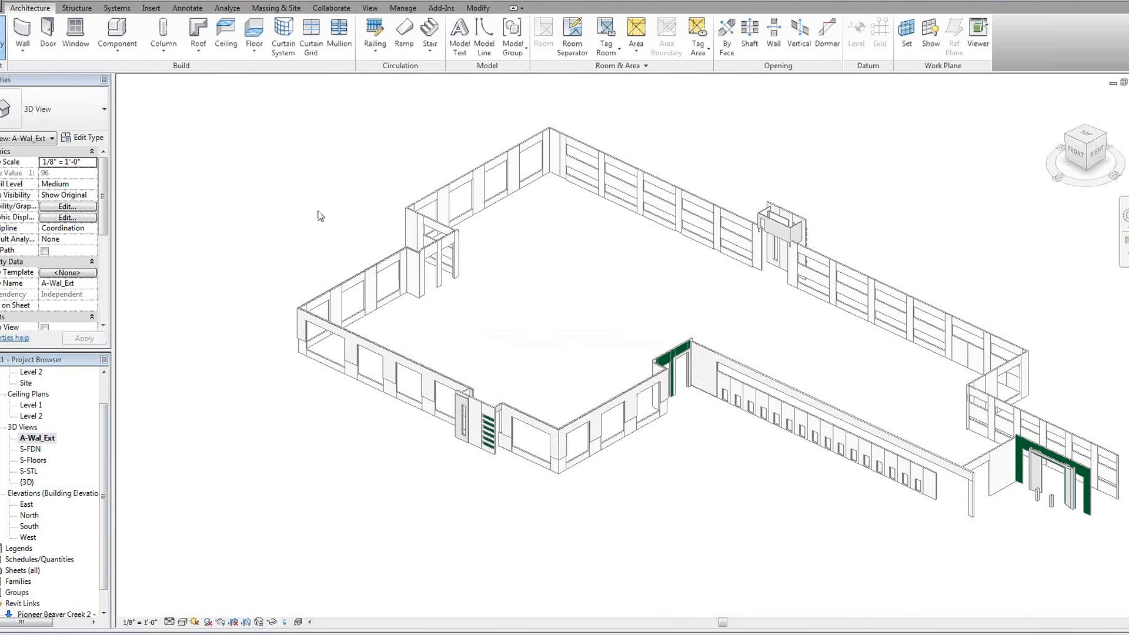
Step: Duplicate the A-Wal_Ext 3D view and rename the copy as A-Wal_Int
click(43, 437)
right_click(40, 443)
mouse_move(163, 286)
click(231, 282)
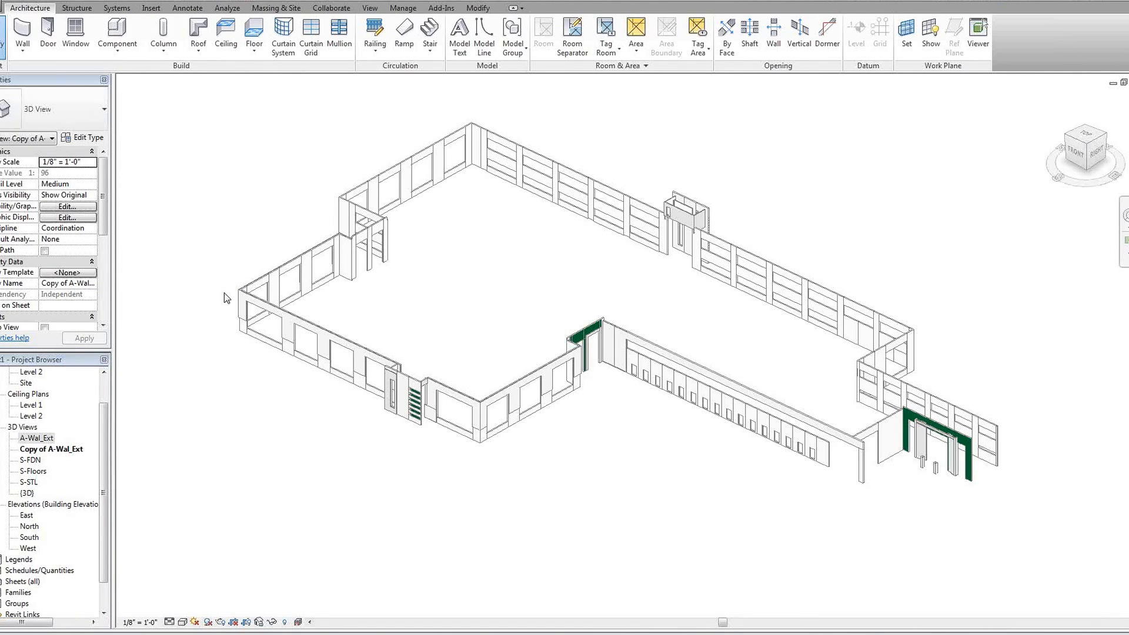
click(50, 450)
key(F2)
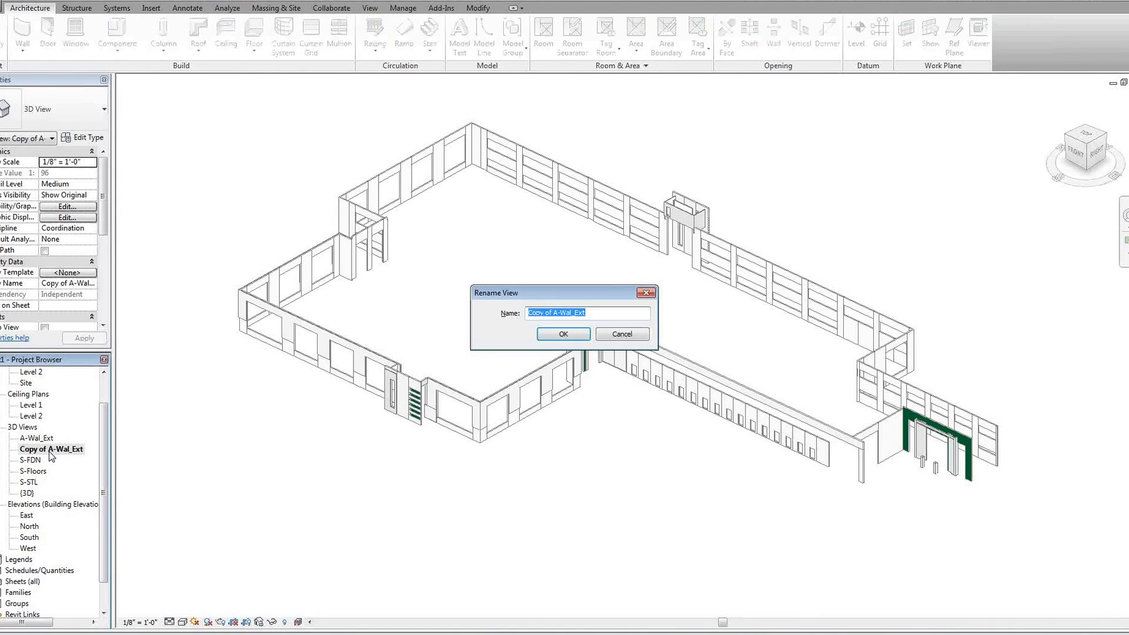
text(A-Wal_Int)
click(563, 334)
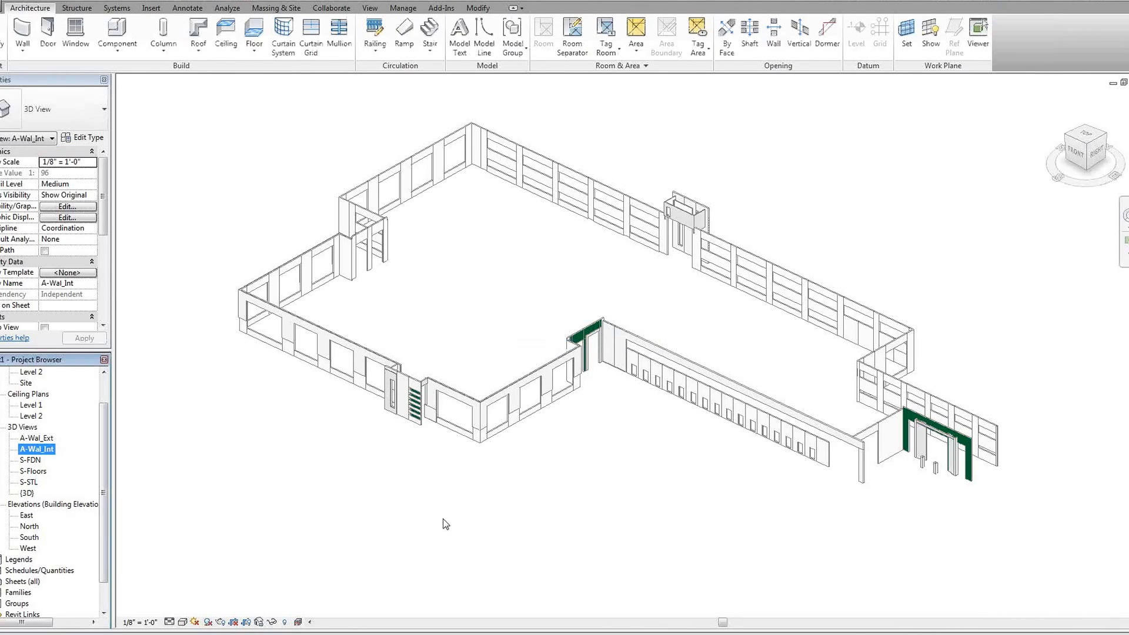
Step: Create a new view filter named Ext Wall from the A-Wal_Int view's Visibility/Graphic Overrides
key(v)
key(v)
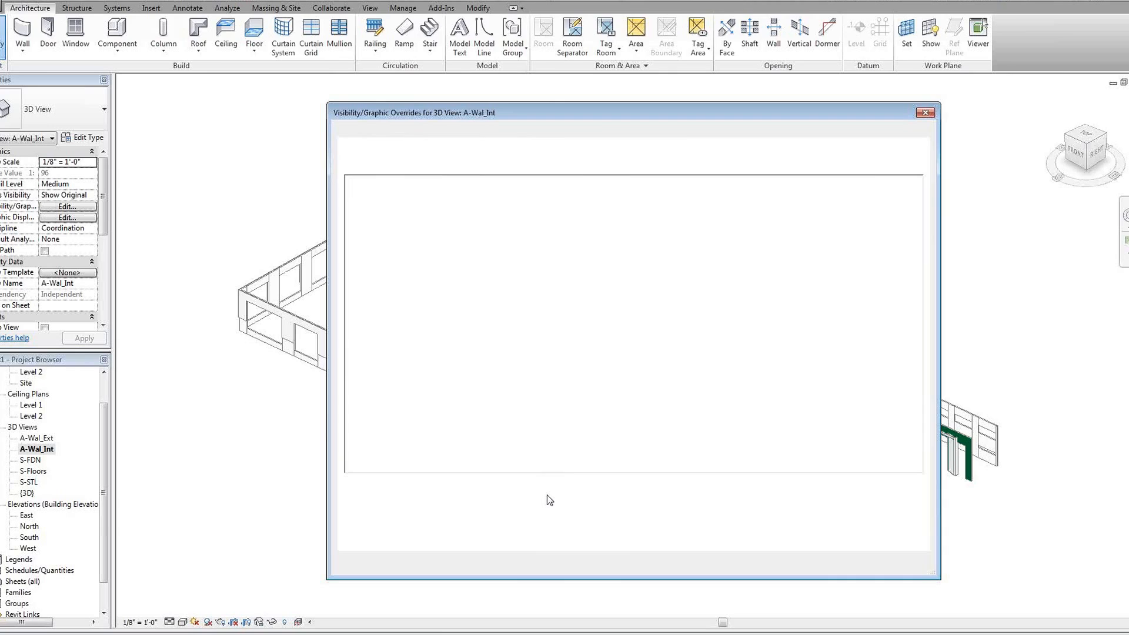
click(636, 132)
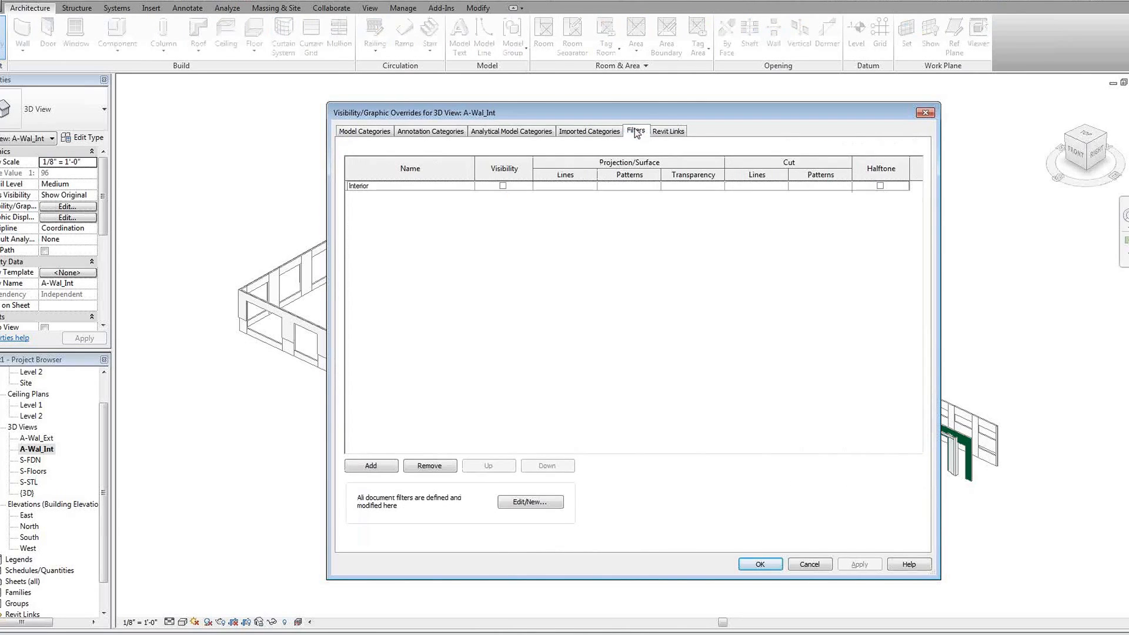
click(364, 186)
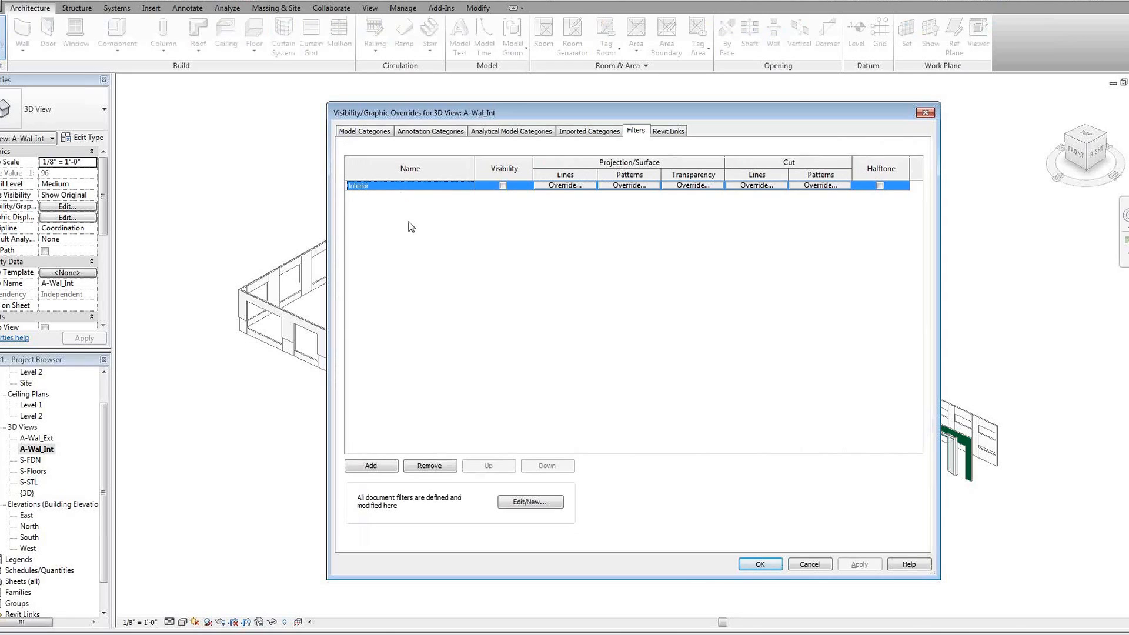
click(380, 466)
drag(679, 231, 650, 215)
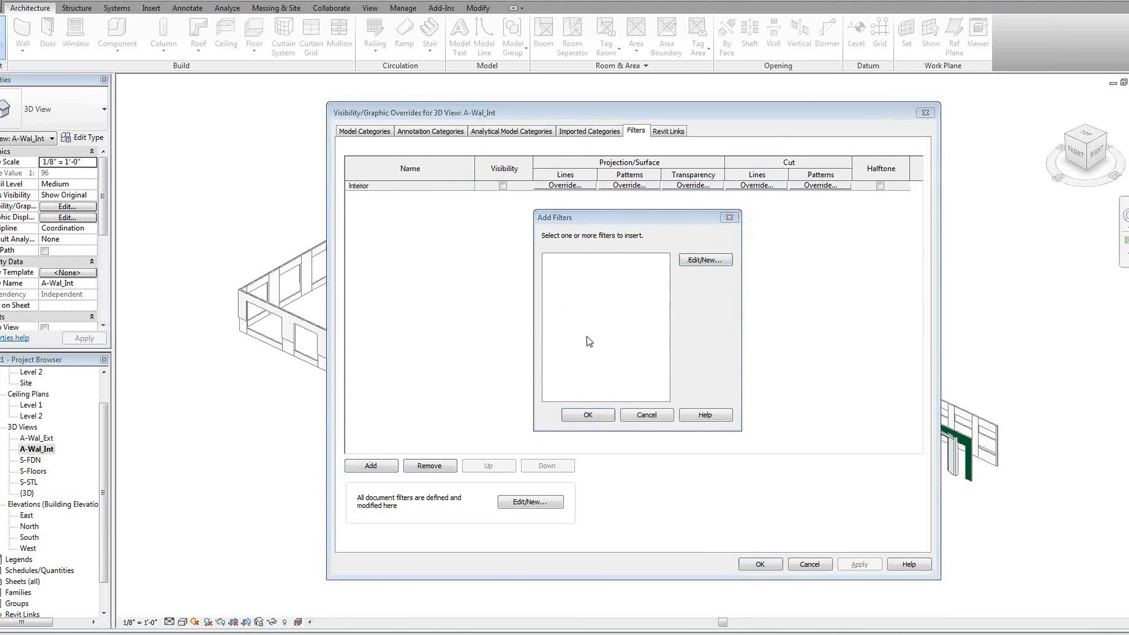
click(705, 259)
drag(647, 200, 486, 195)
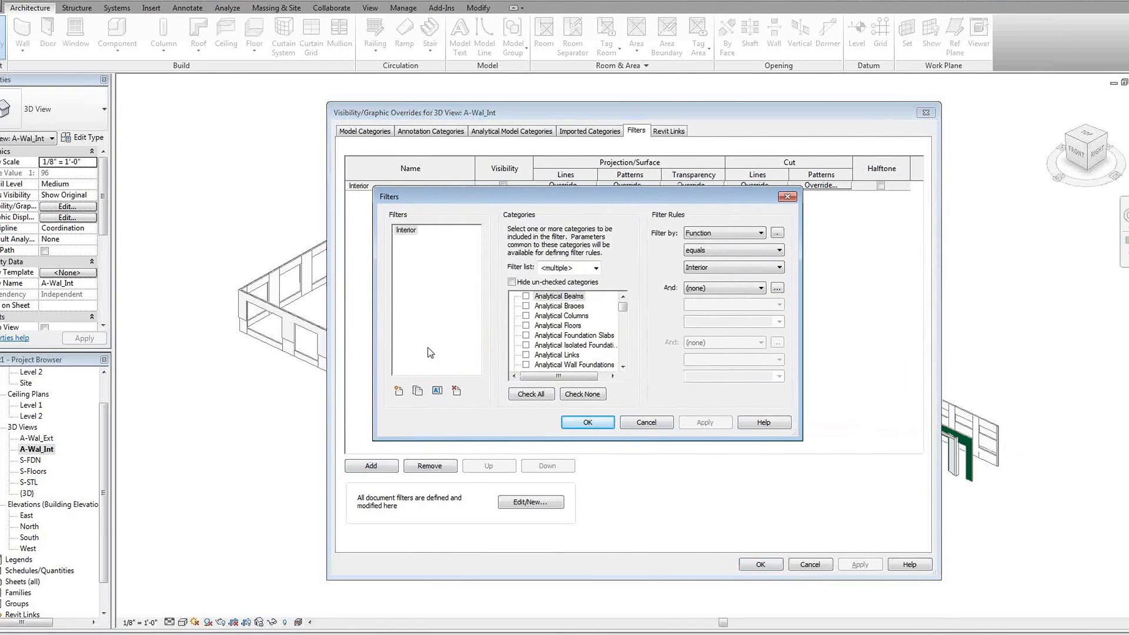
click(399, 391)
text(Ext Wall)
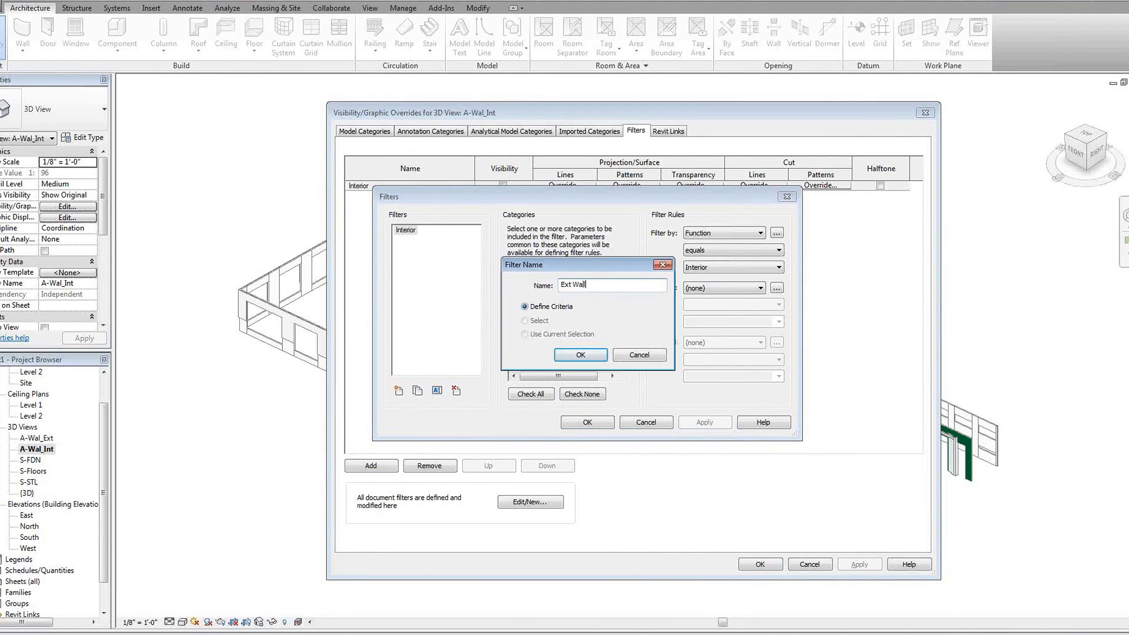
click(581, 356)
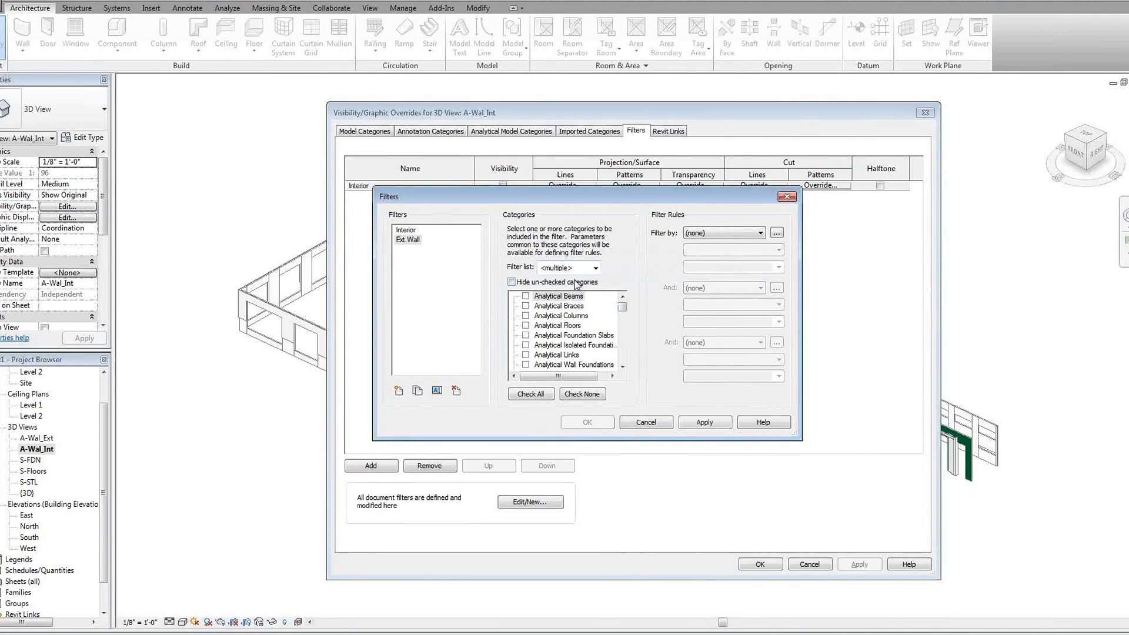
Step: Define the Ext Wall filter for the Walls category with the rule Function equals Exterior
click(408, 240)
drag(623, 307, 623, 356)
click(525, 355)
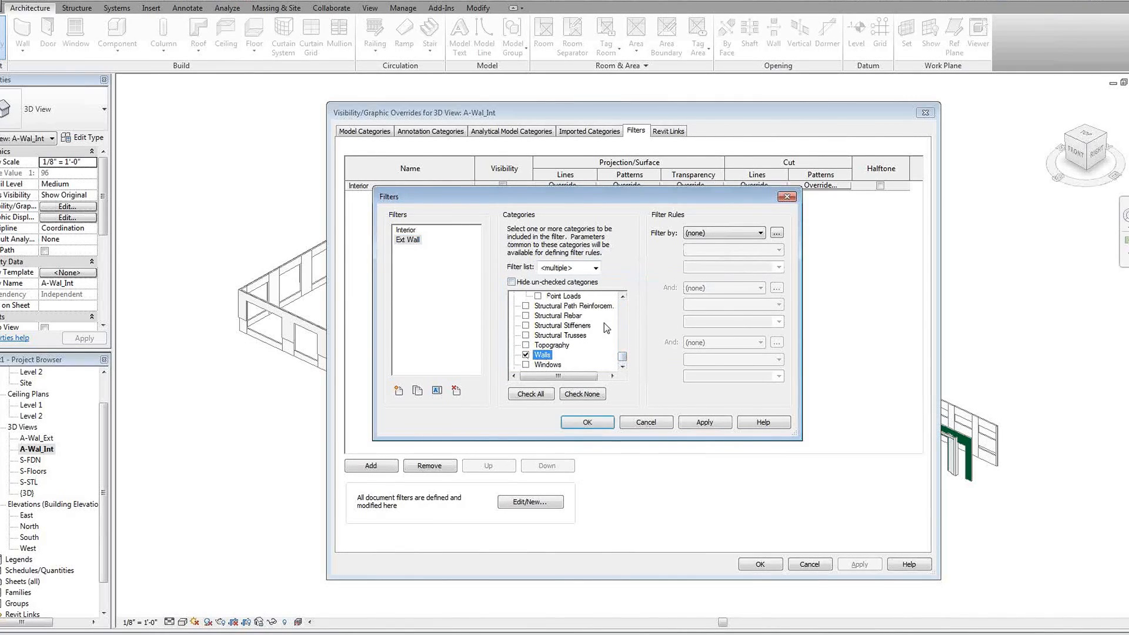
click(704, 234)
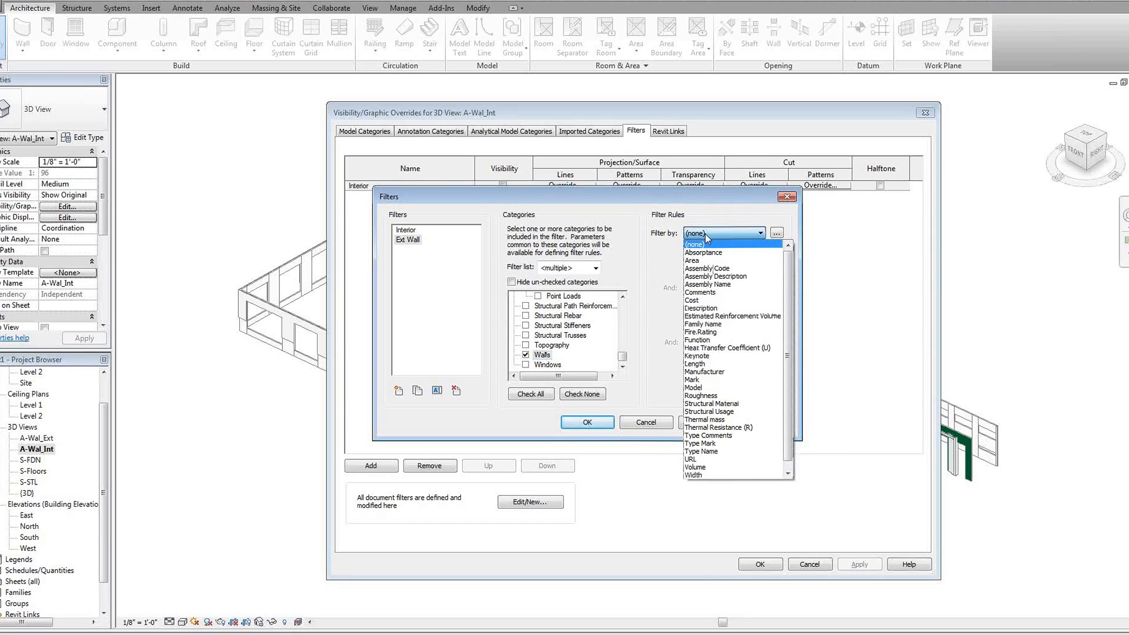
click(705, 340)
click(704, 268)
click(704, 283)
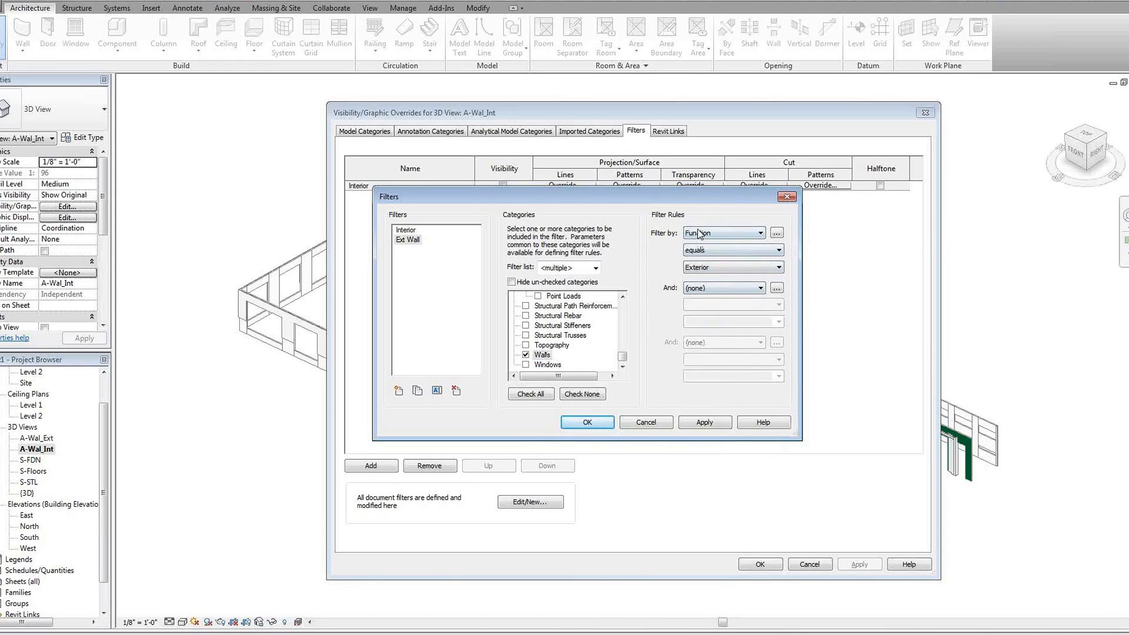
click(588, 423)
Step: Add the Ext Wall filter to the A-Wal_Int view with its visibility off, and remove the Interior filter
click(575, 259)
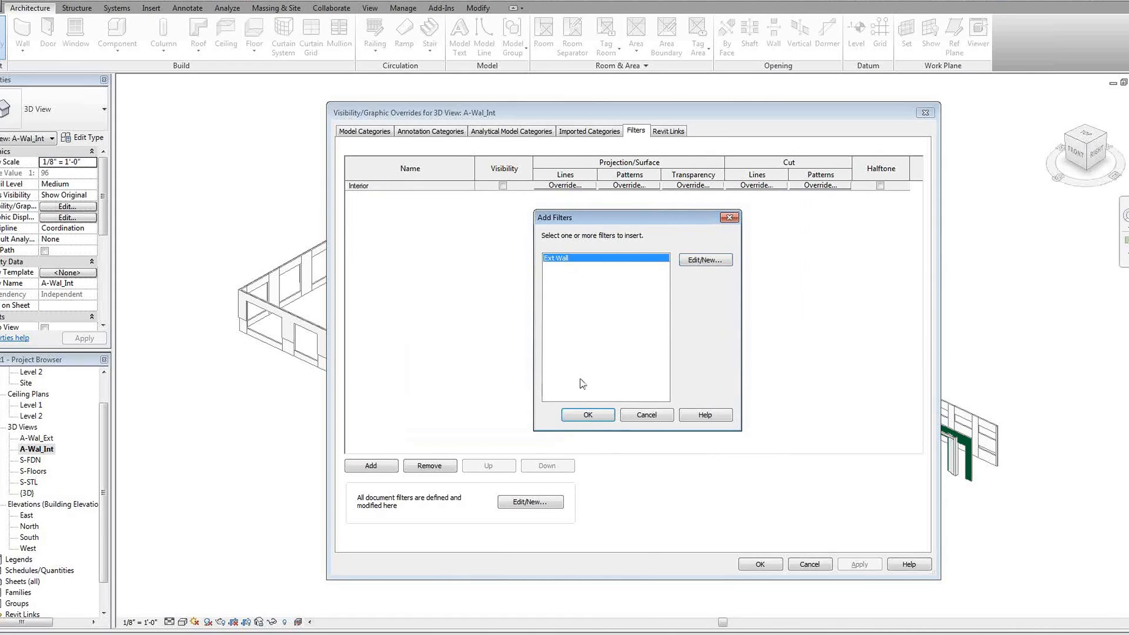
click(587, 415)
click(503, 196)
click(450, 185)
click(430, 466)
click(400, 185)
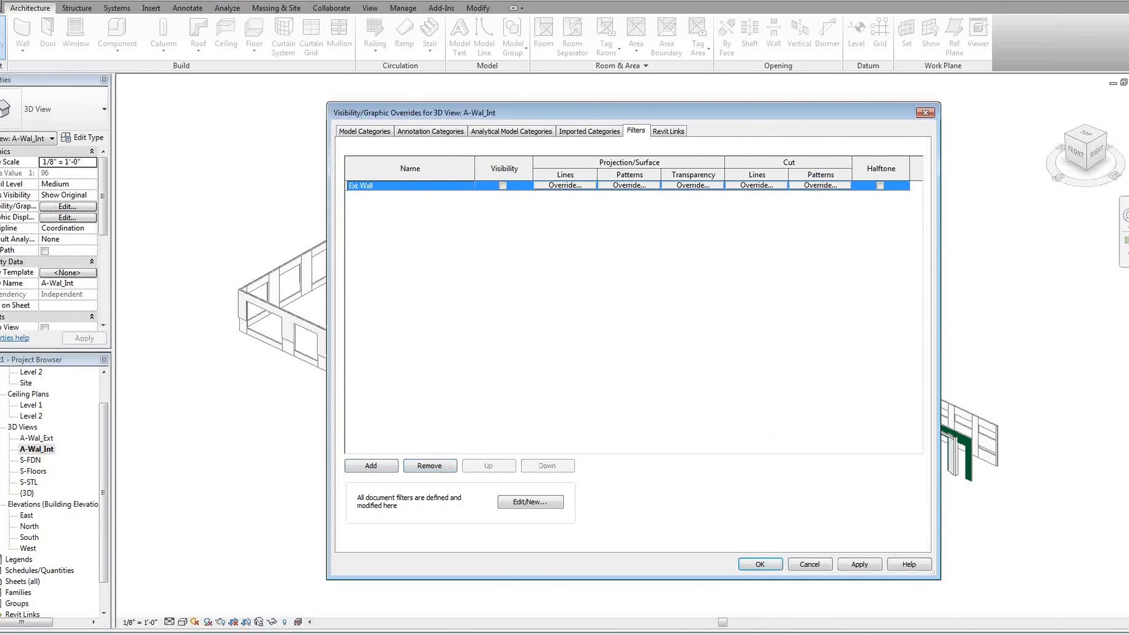
click(758, 564)
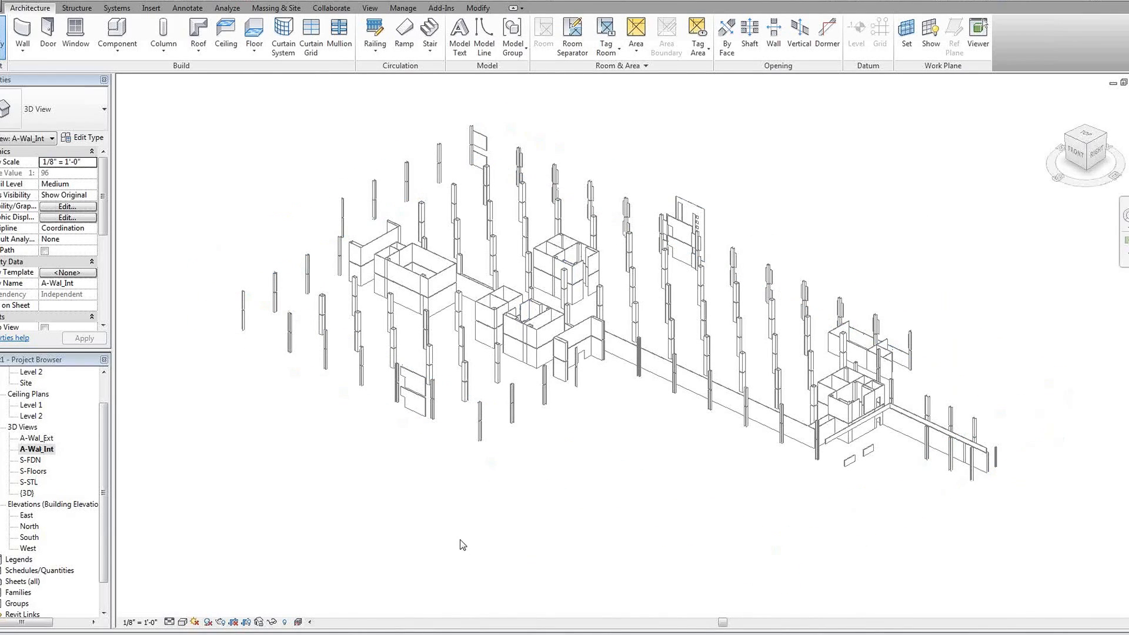
Step: Try the Shaded visual style on the A-Wal_Int view and restore Hidden Line
click(190, 623)
click(207, 573)
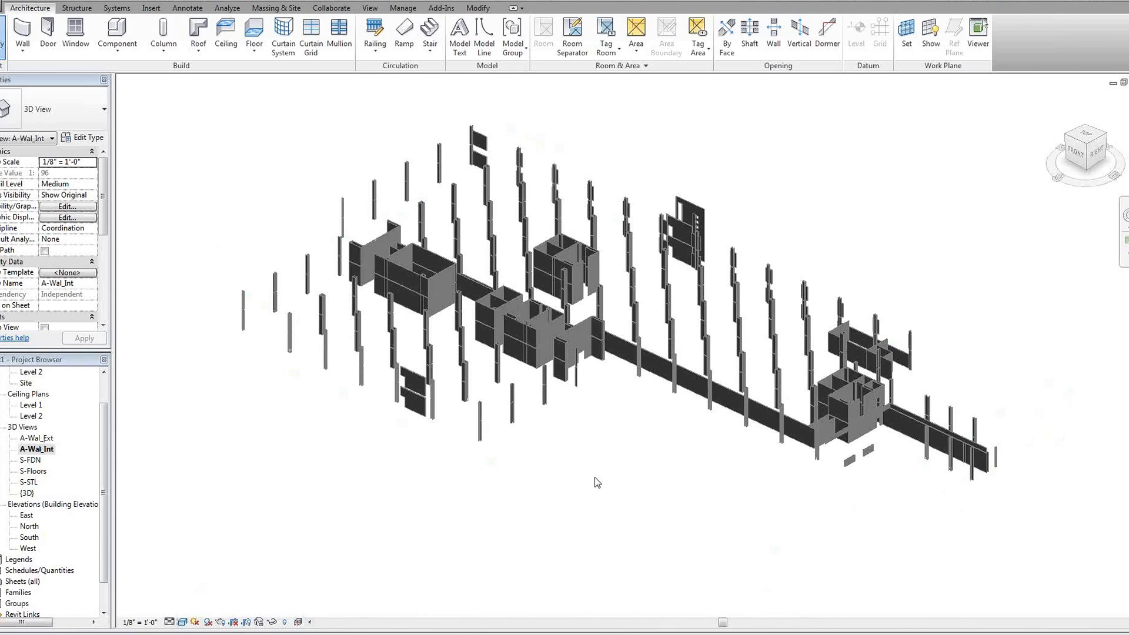
click(183, 623)
click(216, 561)
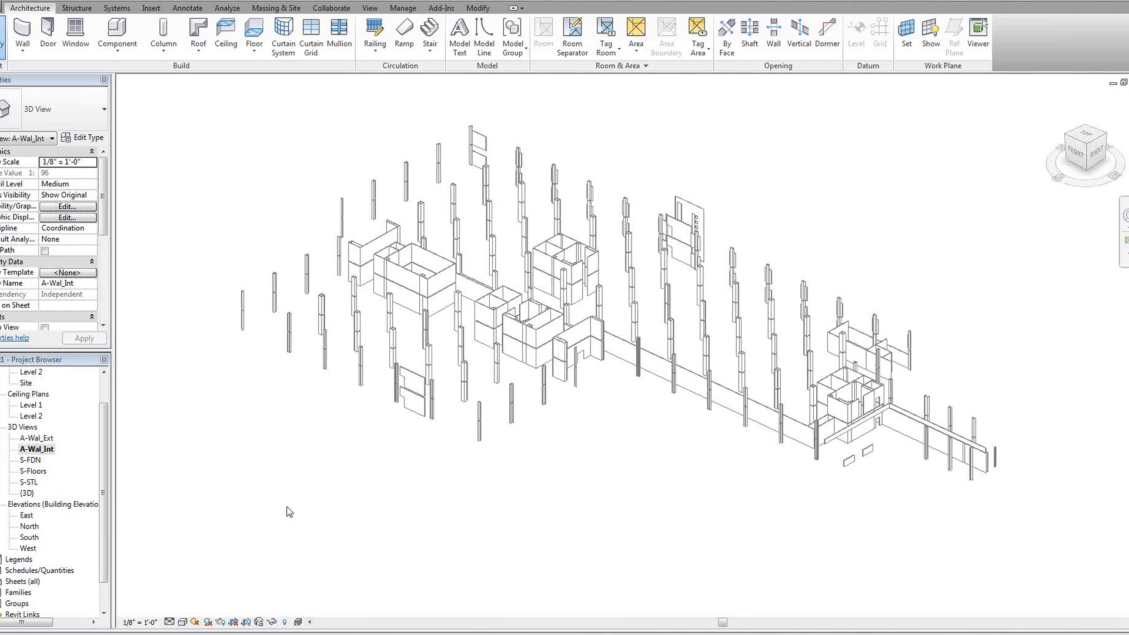
Step: Examine the hidden elements of the A-Wal_Int view in reveal mode, exit that mode, and open the {3D} view for comparison
click(284, 623)
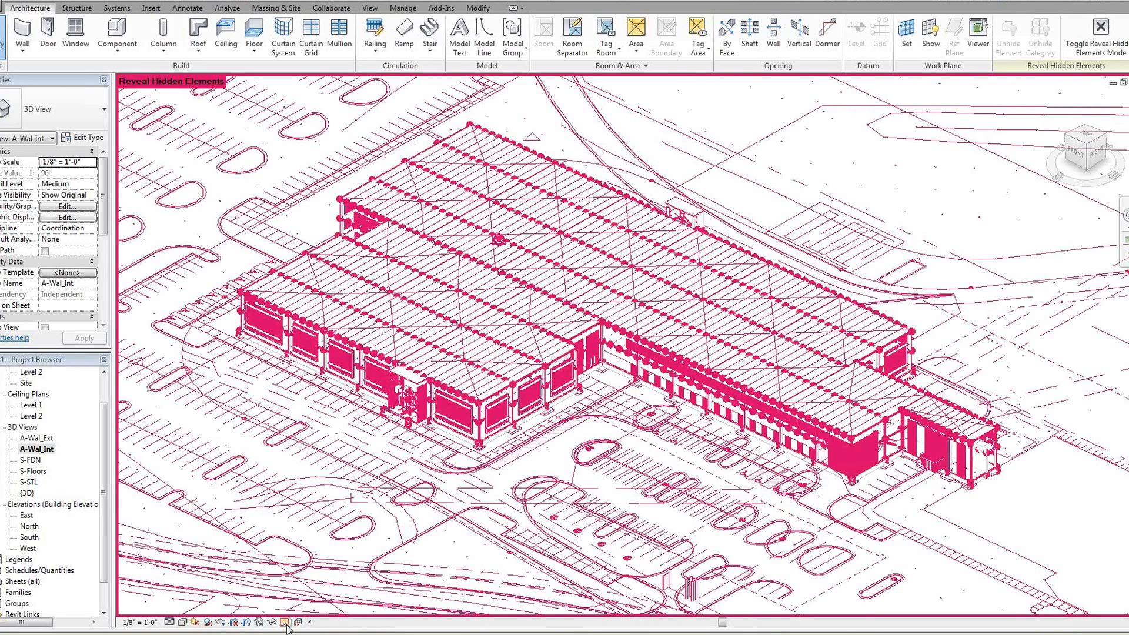
scroll(535, 453, down, 4)
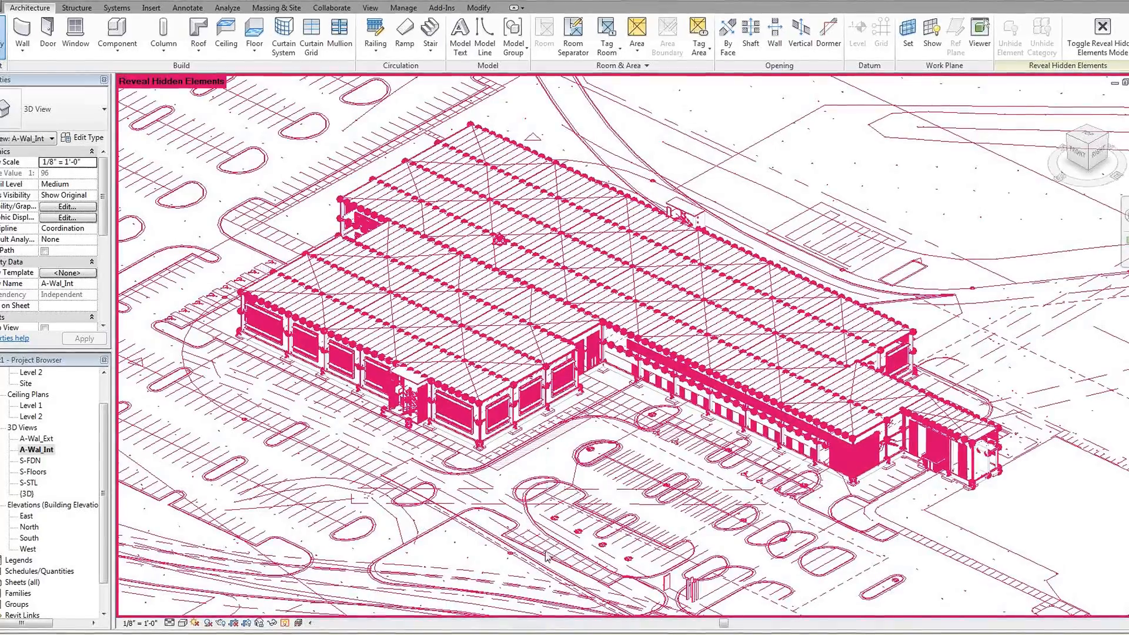
scroll(540, 445, up, 4)
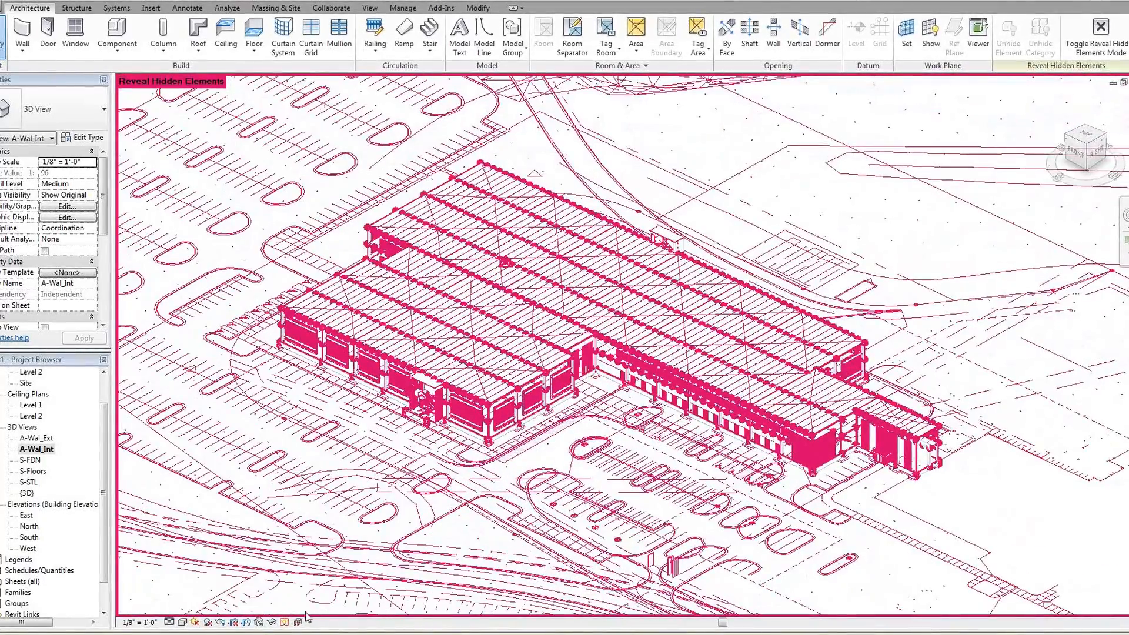
click(287, 623)
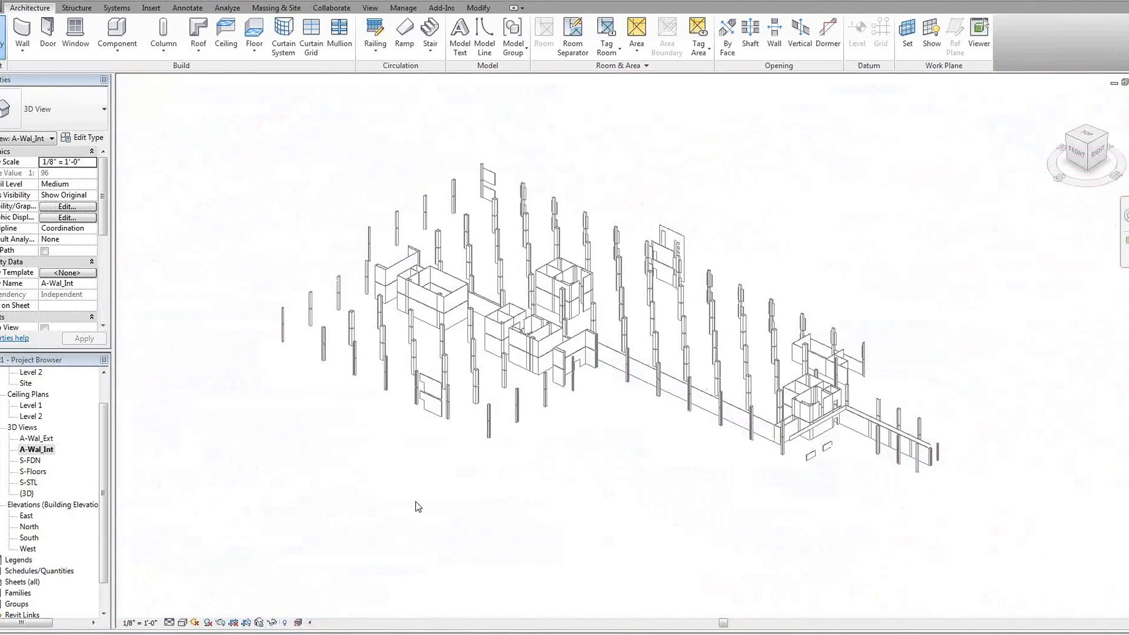
scroll(550, 481, up, 1)
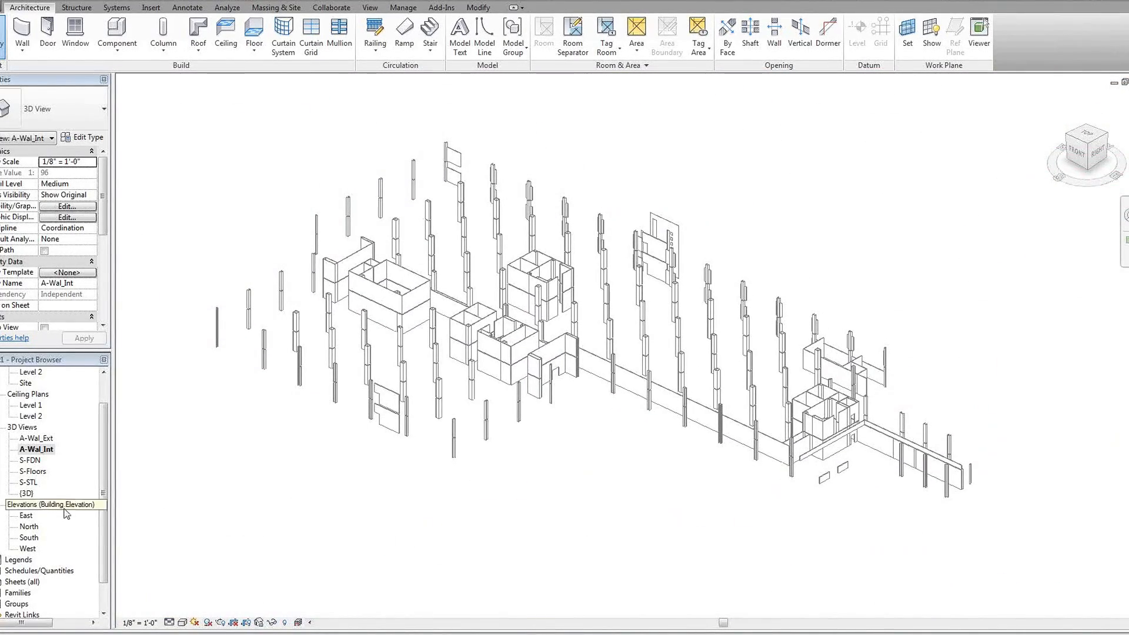
double_click(26, 494)
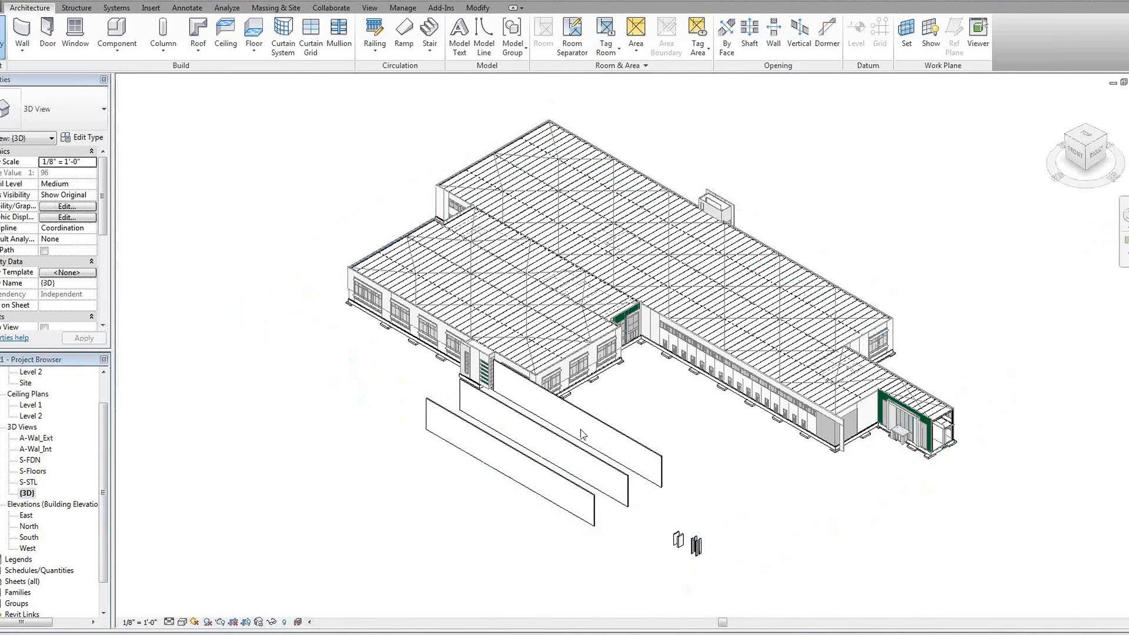
Step: Reveal hidden elements in the A-Wal_Ext view, unhide the stray long linked wall nearest the building, and exit reveal mode
double_click(41, 440)
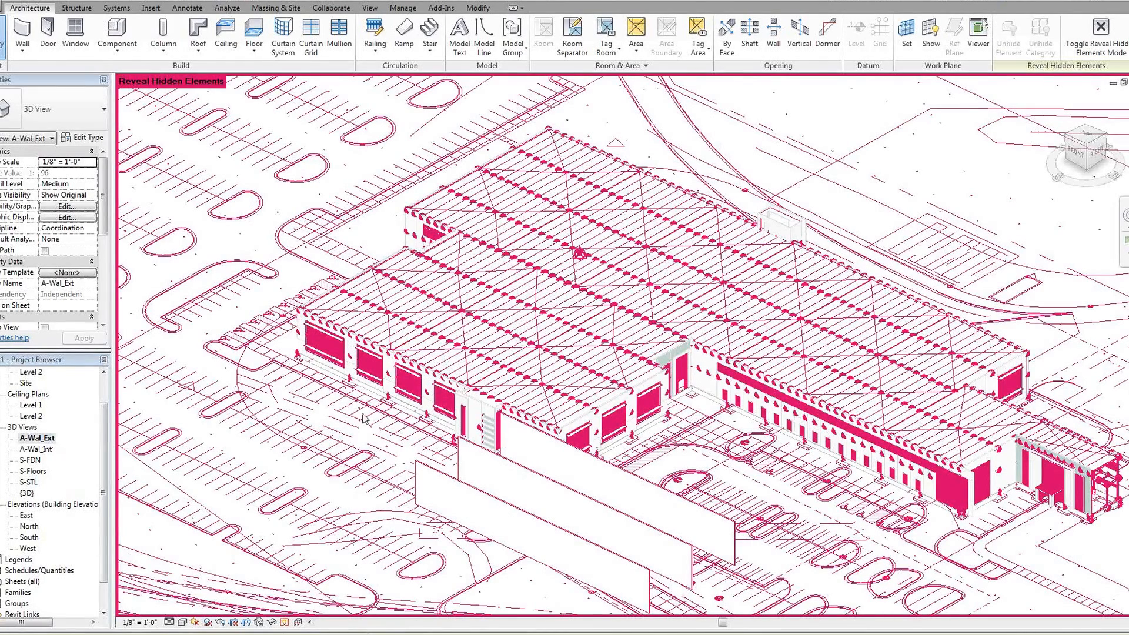
scroll(391, 391, down, 3)
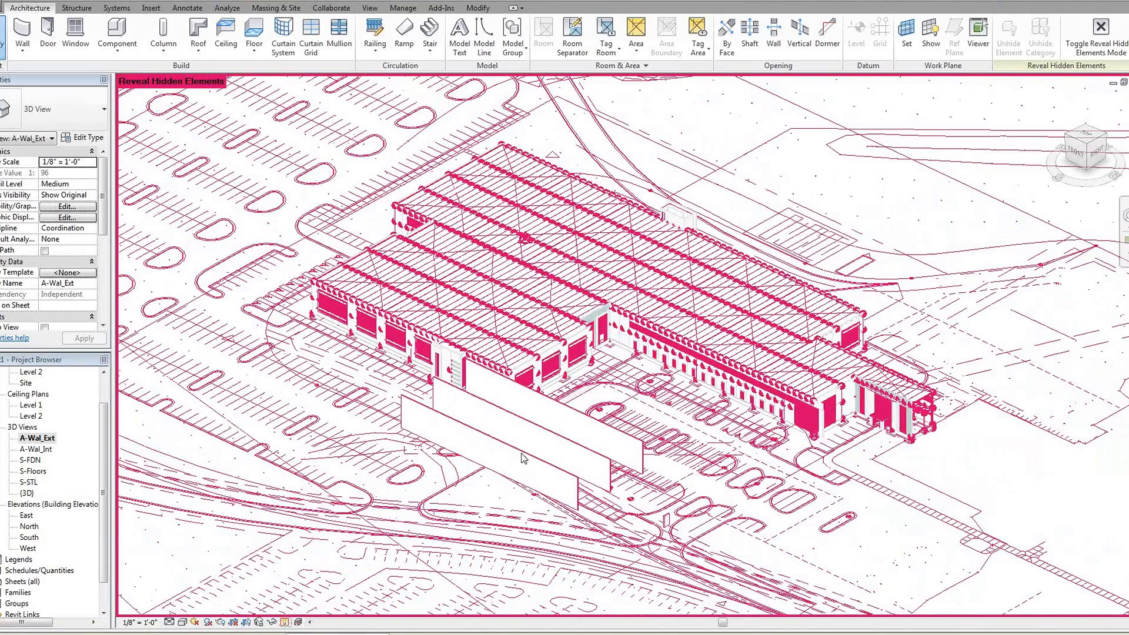
click(580, 417)
right_click(580, 416)
mouse_move(618, 205)
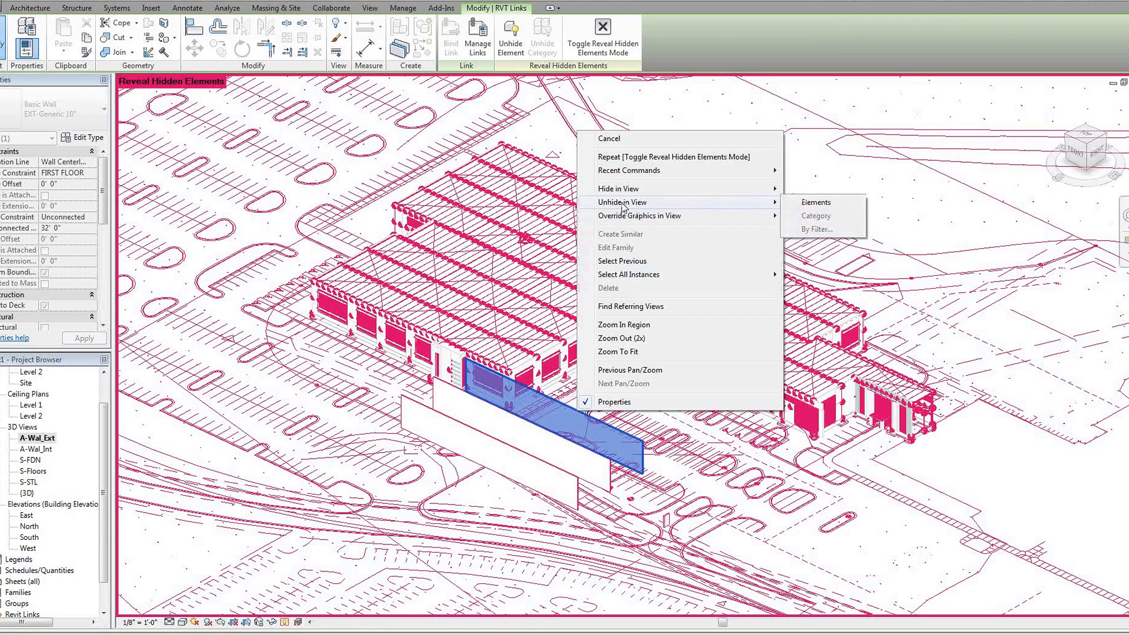
click(812, 203)
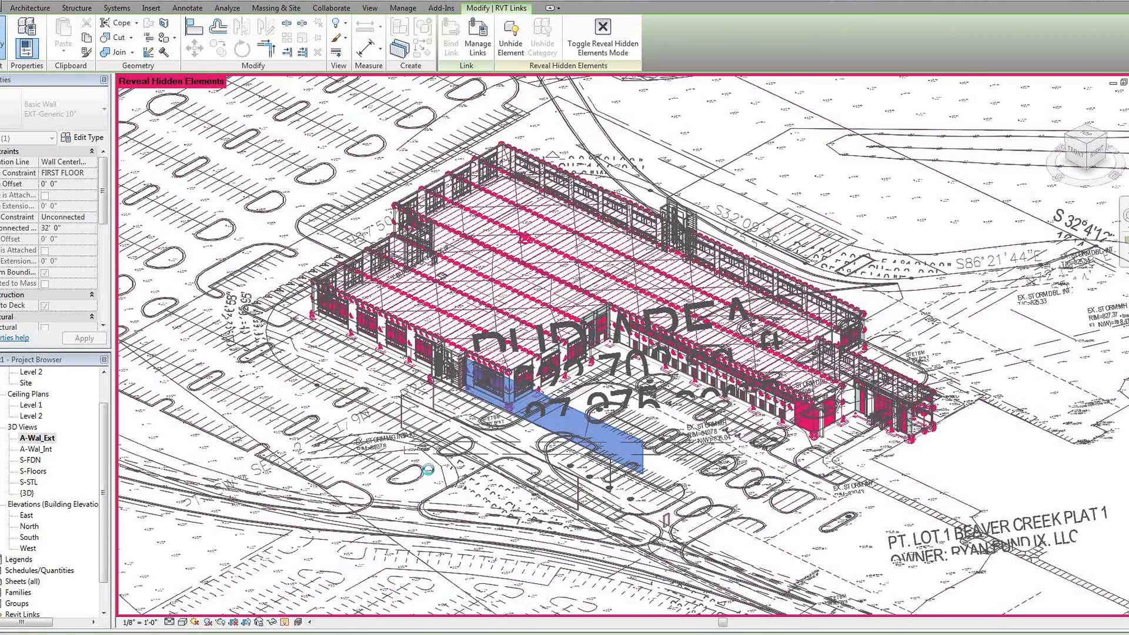
click(285, 622)
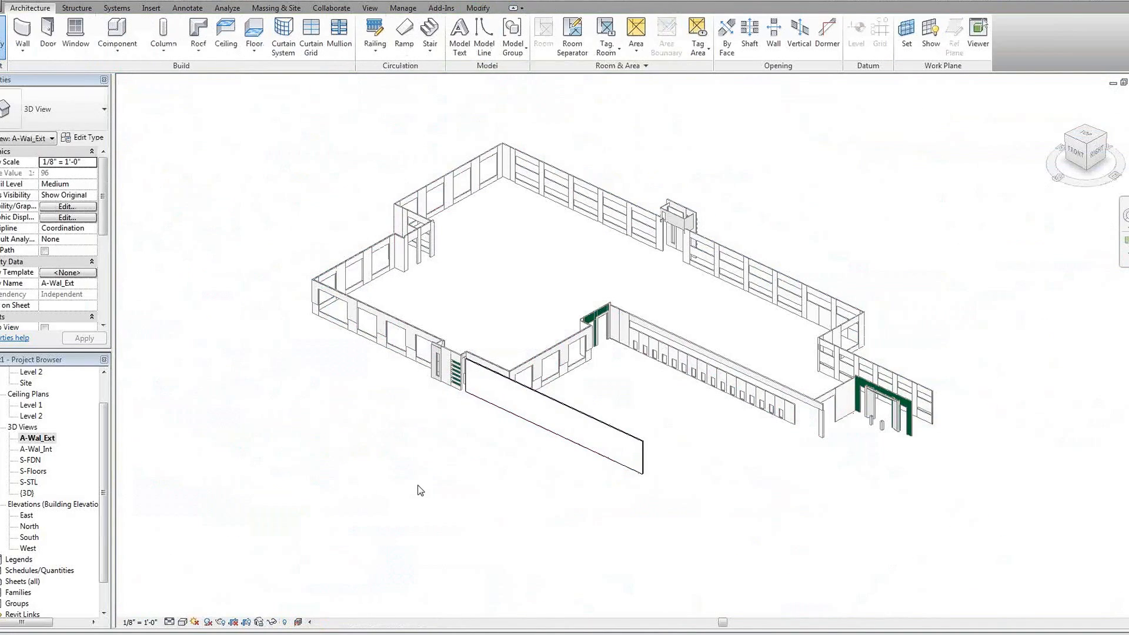
Step: Hide the stray long linked wall in front of the building again as an element in the A-Wal_Ext view
shift+middle_drag(458, 470, 552, 474)
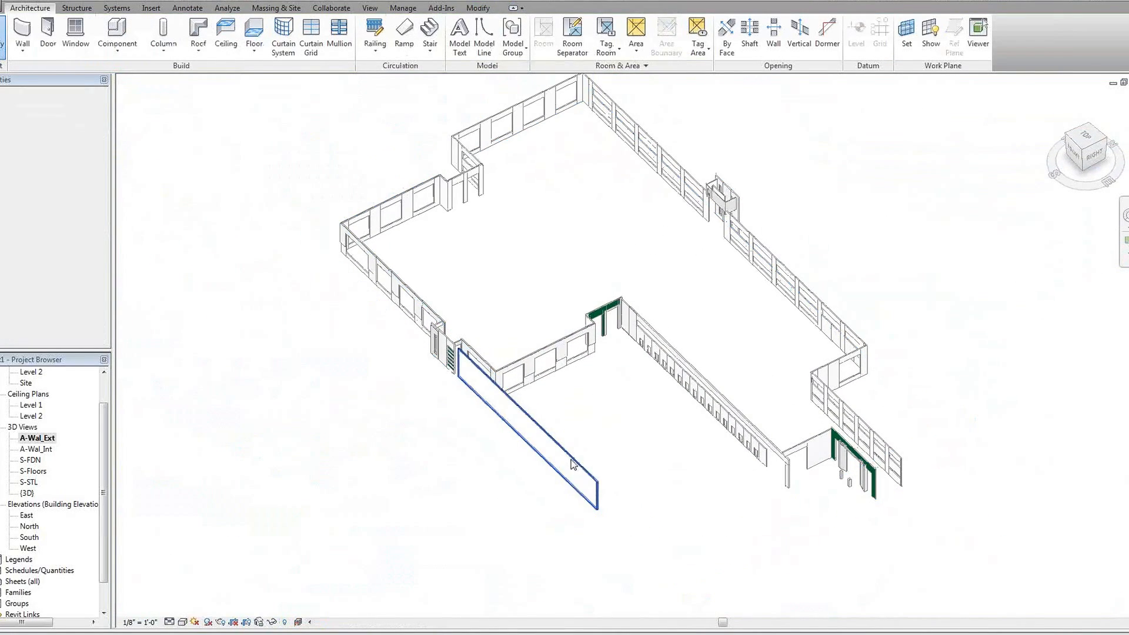
click(574, 458)
right_click(574, 458)
mouse_move(708, 252)
click(750, 251)
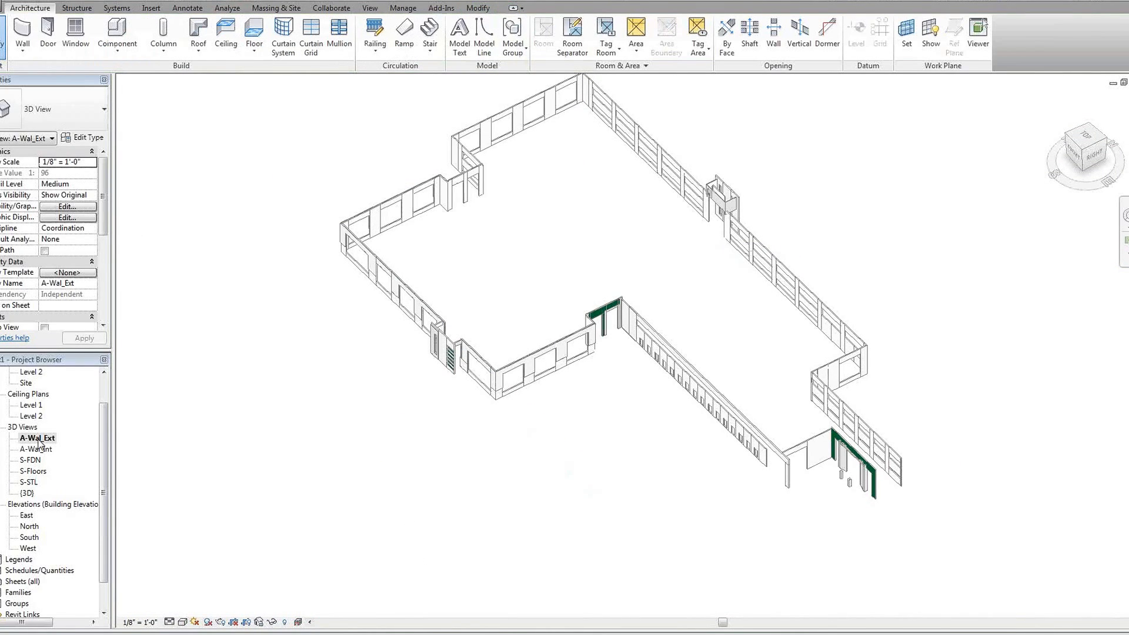
Step: Review the S-FDN, S-Floors and S-STL entries against the element list on the PowerPoint workflow slide, and return to Revit
click(31, 460)
click(32, 471)
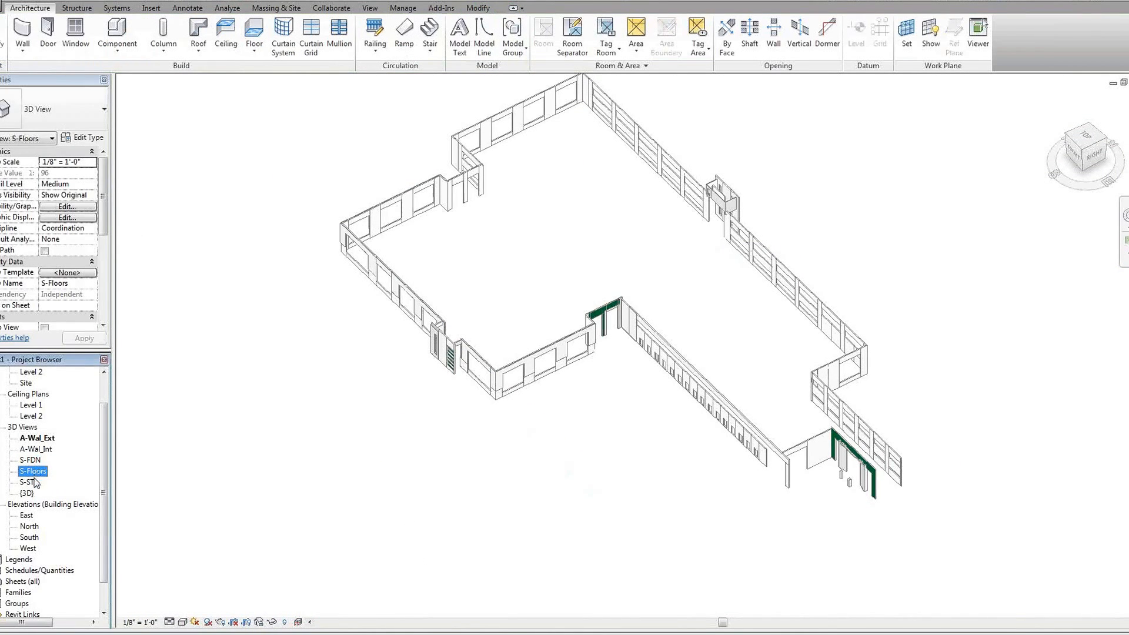
click(30, 482)
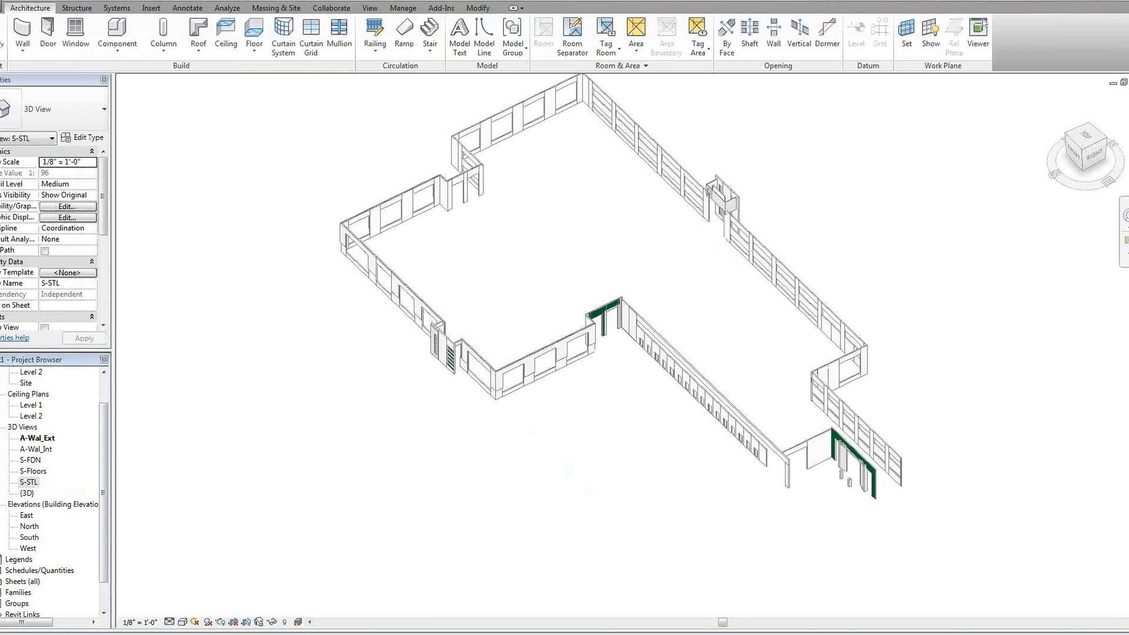
key(alt+Tab)
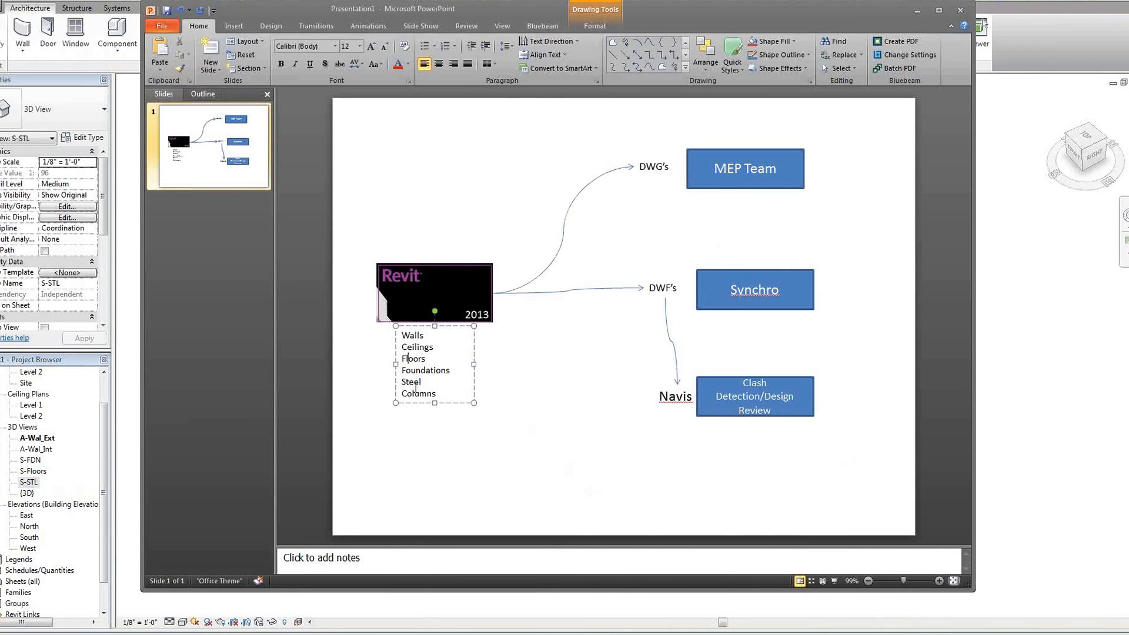
click(919, 10)
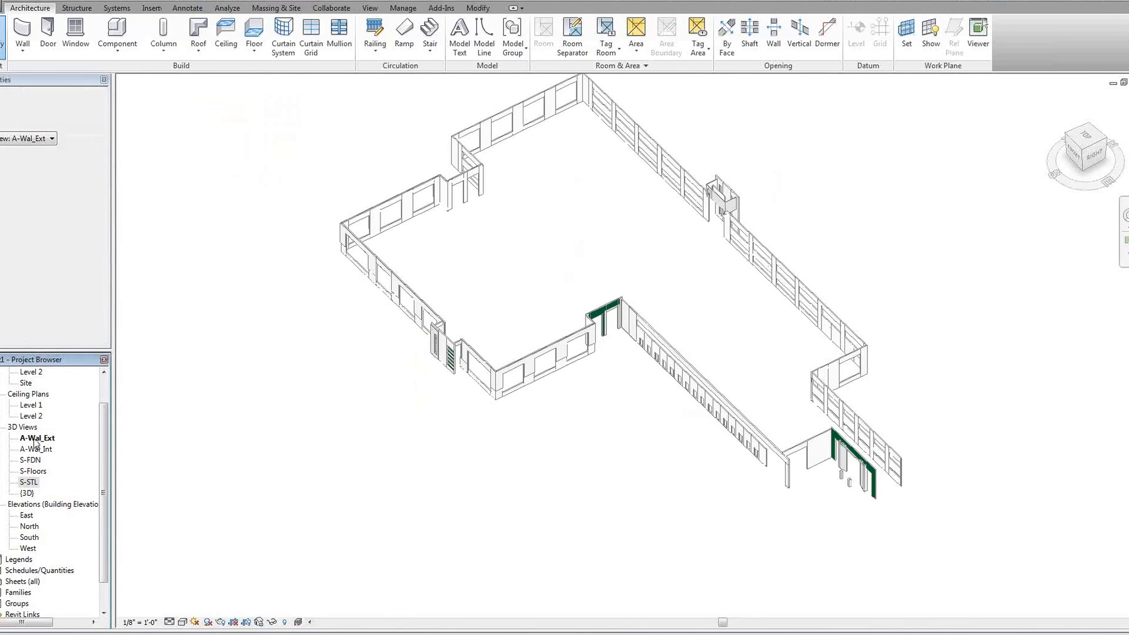
Step: Duplicate the A-Wal_Ext 3D view and rename the copy A-CLG
right_click(37, 441)
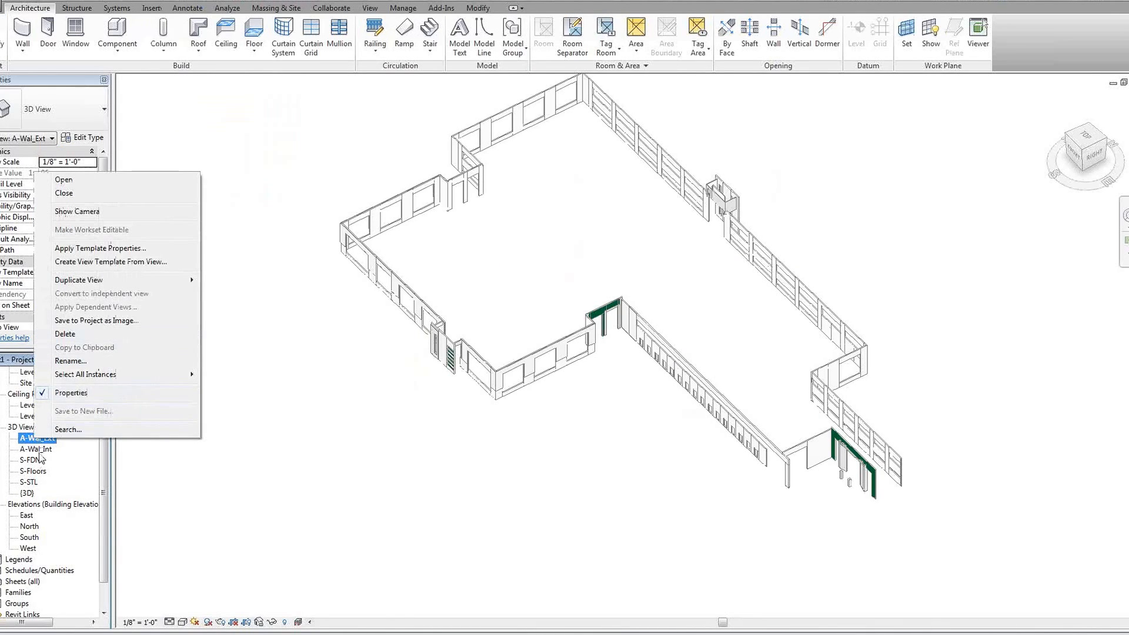
click(37, 463)
right_click(38, 441)
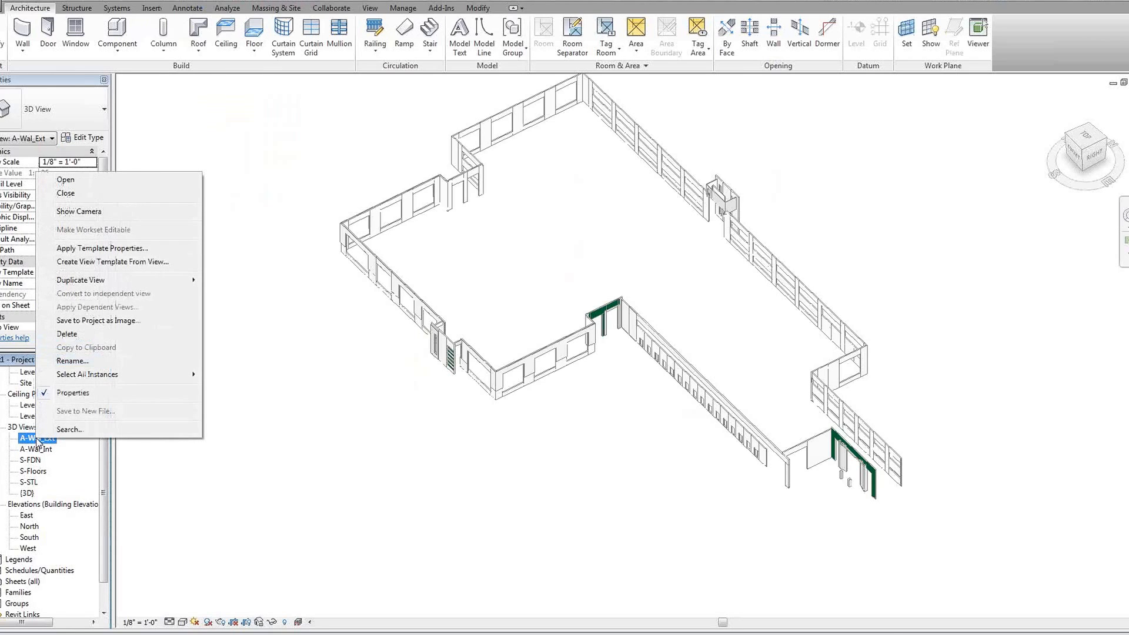
mouse_move(118, 281)
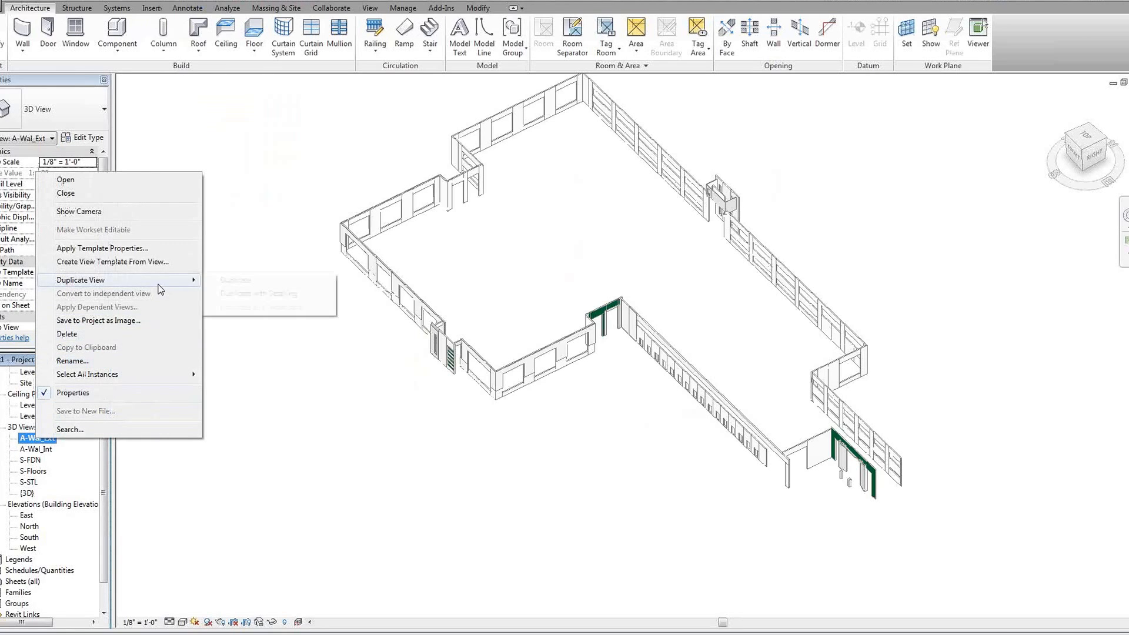
click(235, 281)
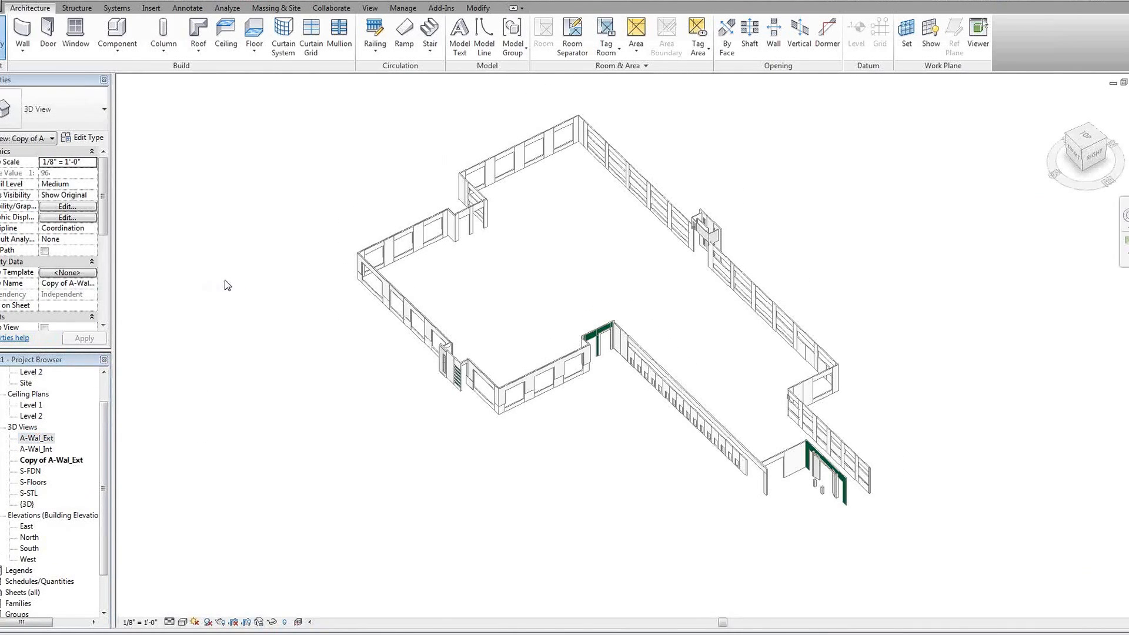
click(48, 460)
key(F2)
text(A-CLG)
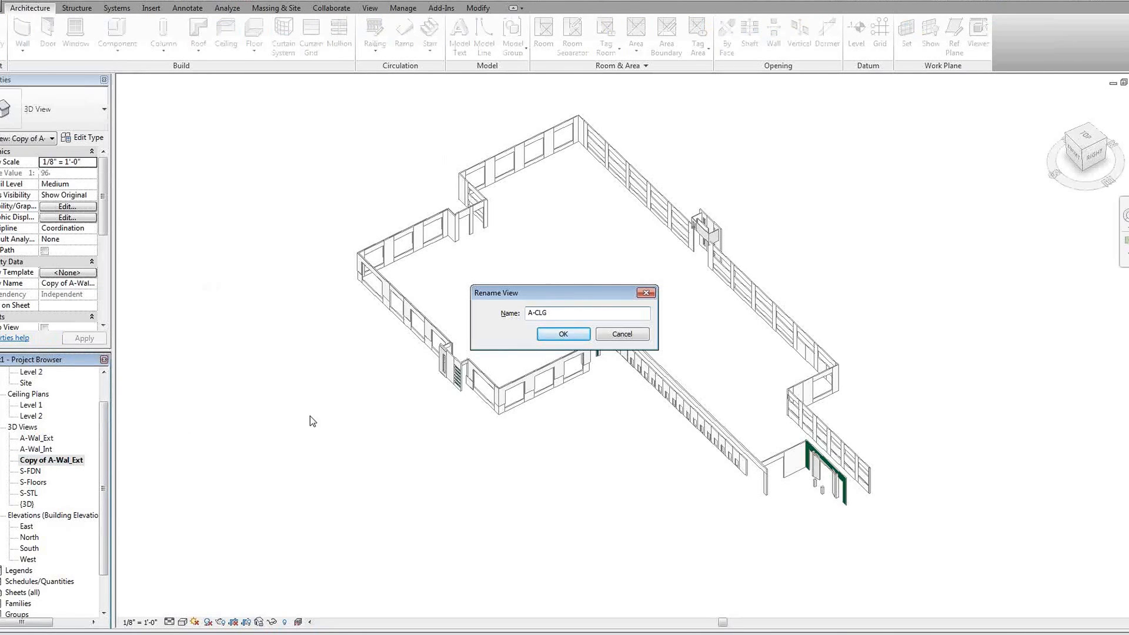
click(562, 335)
Step: Turn on the Ceilings category and turn off the Walls category in the A-CLG view
key(v)
key(v)
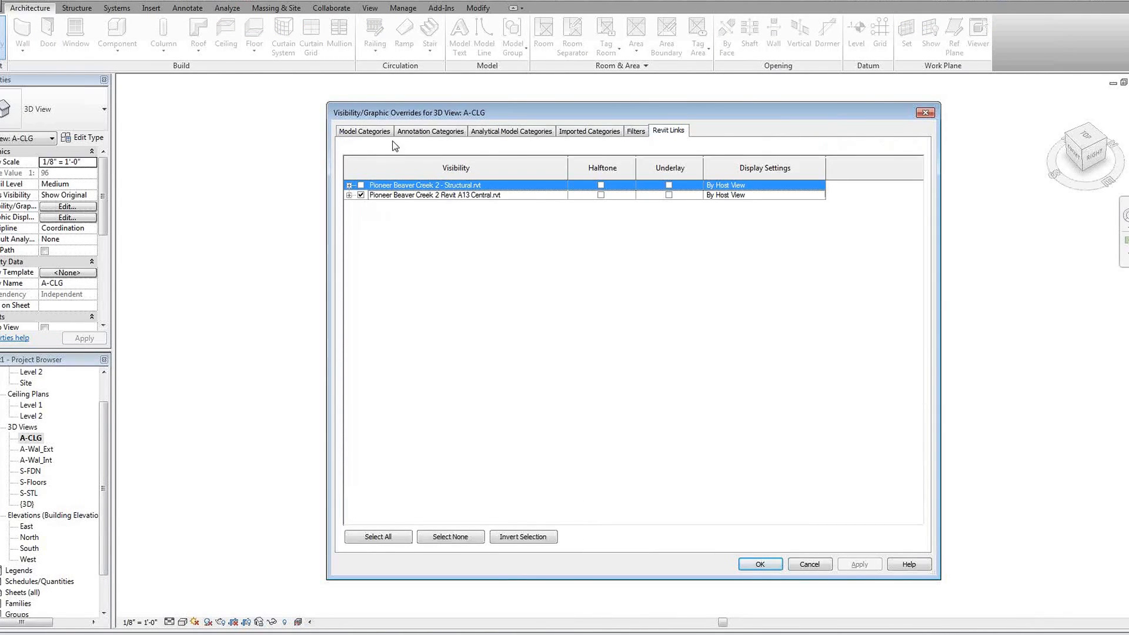
click(375, 136)
click(367, 227)
scroll(380, 375, down, 6)
scroll(380, 375, down, 1)
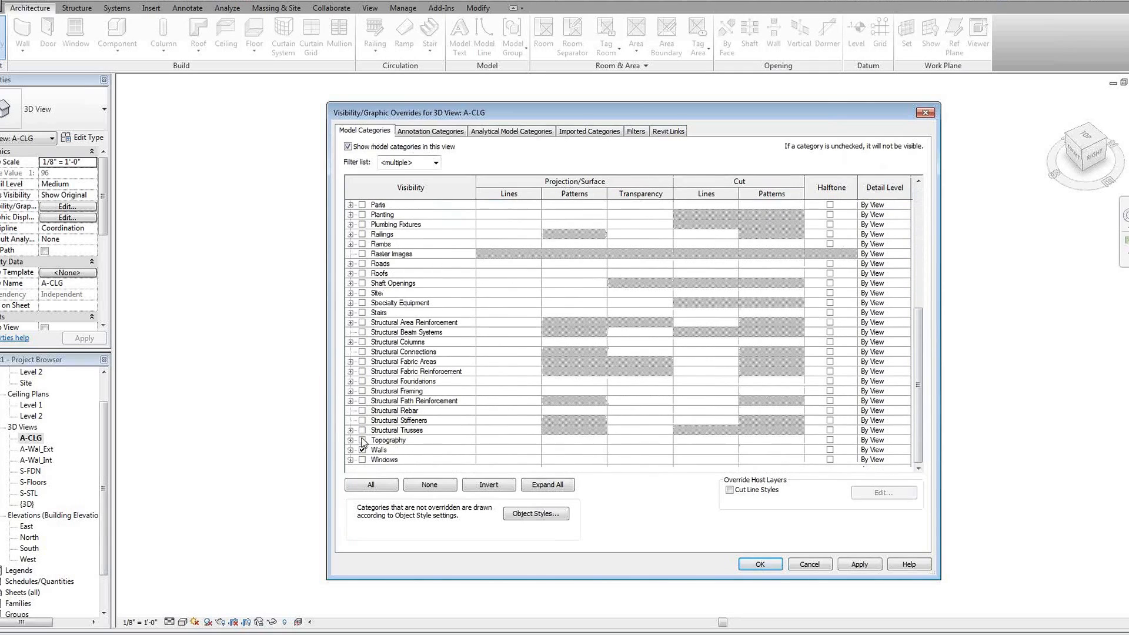
click(369, 451)
click(760, 565)
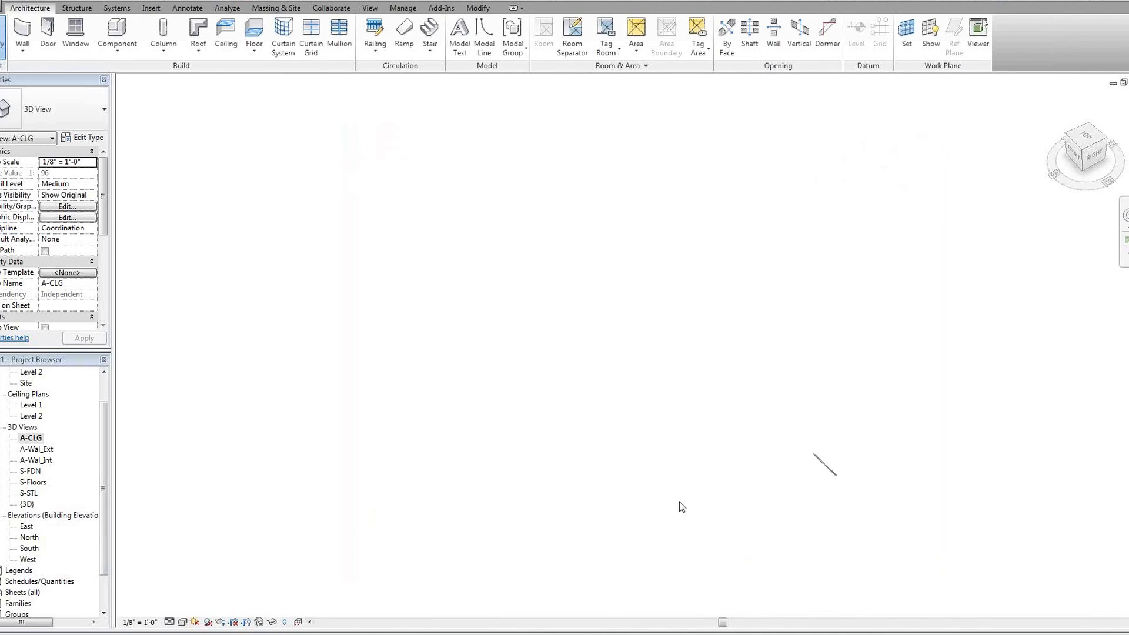
Step: Remove the Interior filter from the A-CLG view's visibility overrides
scroll(806, 480, up, 5)
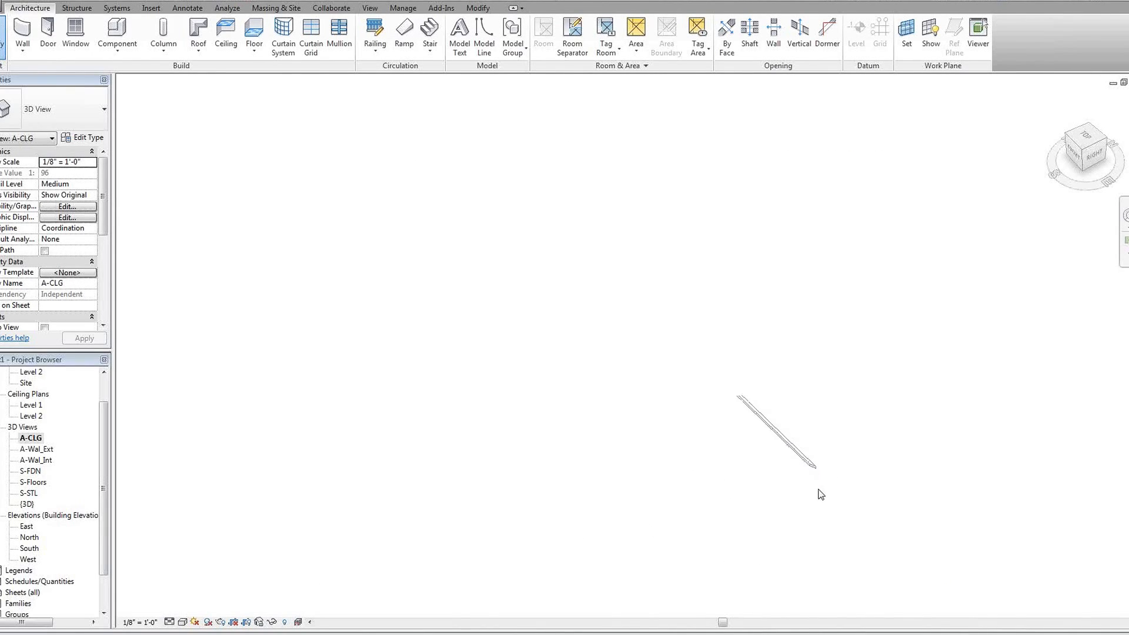
scroll(832, 411, down, 6)
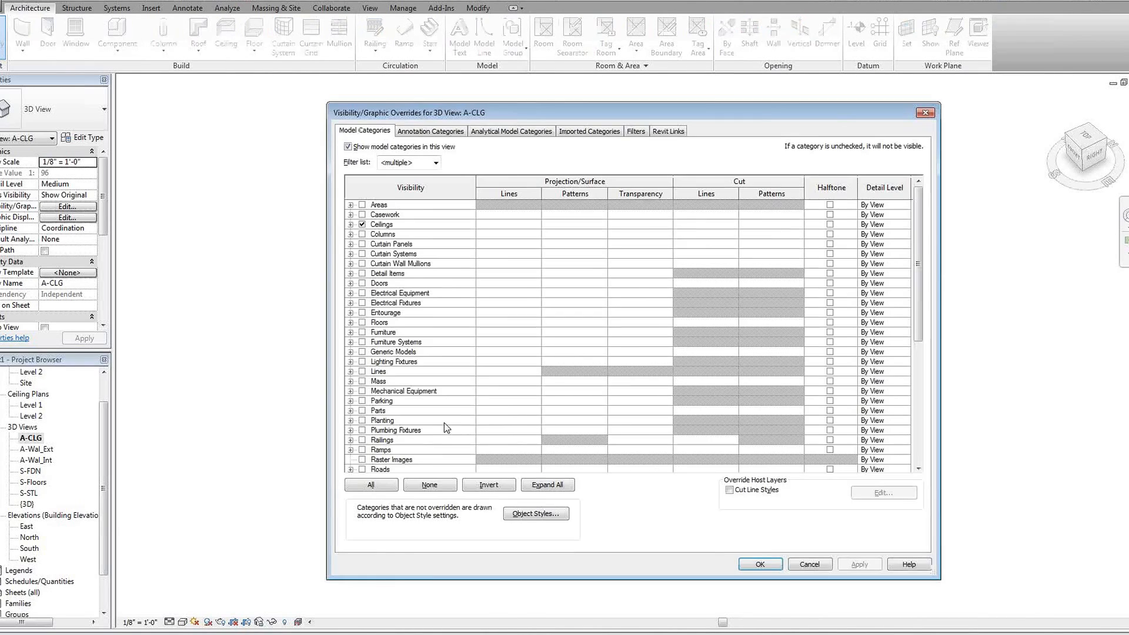
click(637, 130)
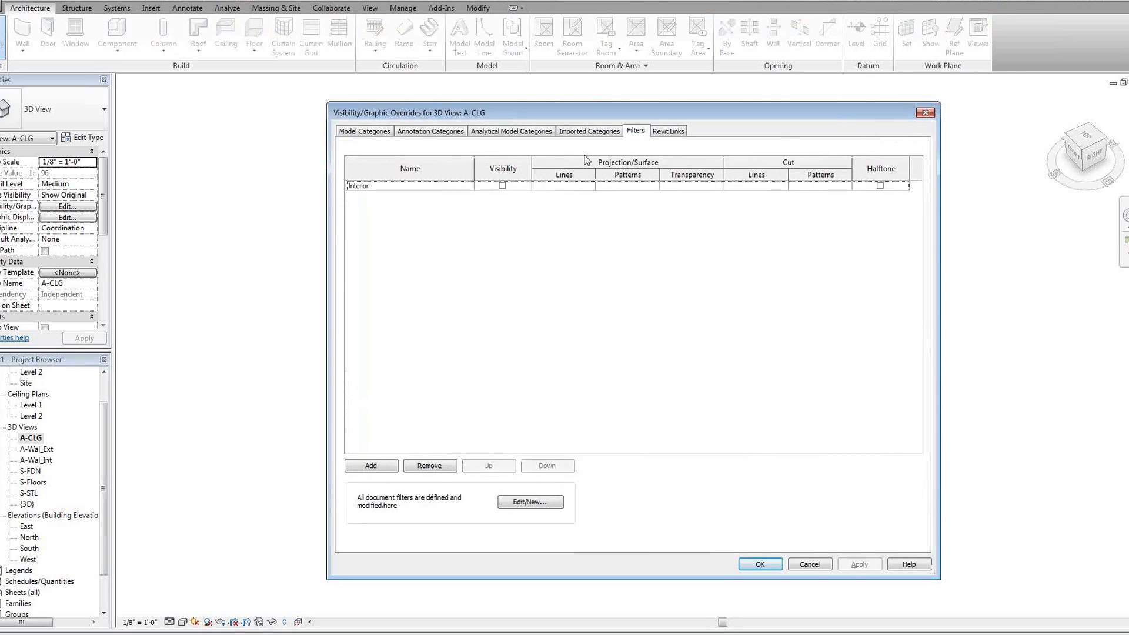
click(418, 185)
click(436, 465)
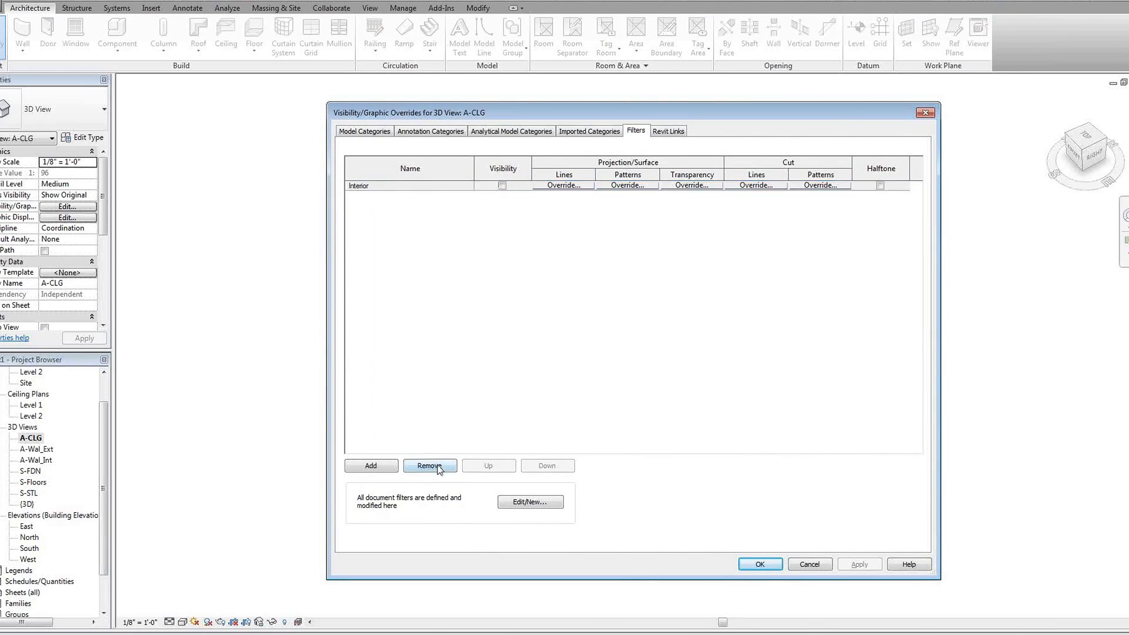
click(765, 564)
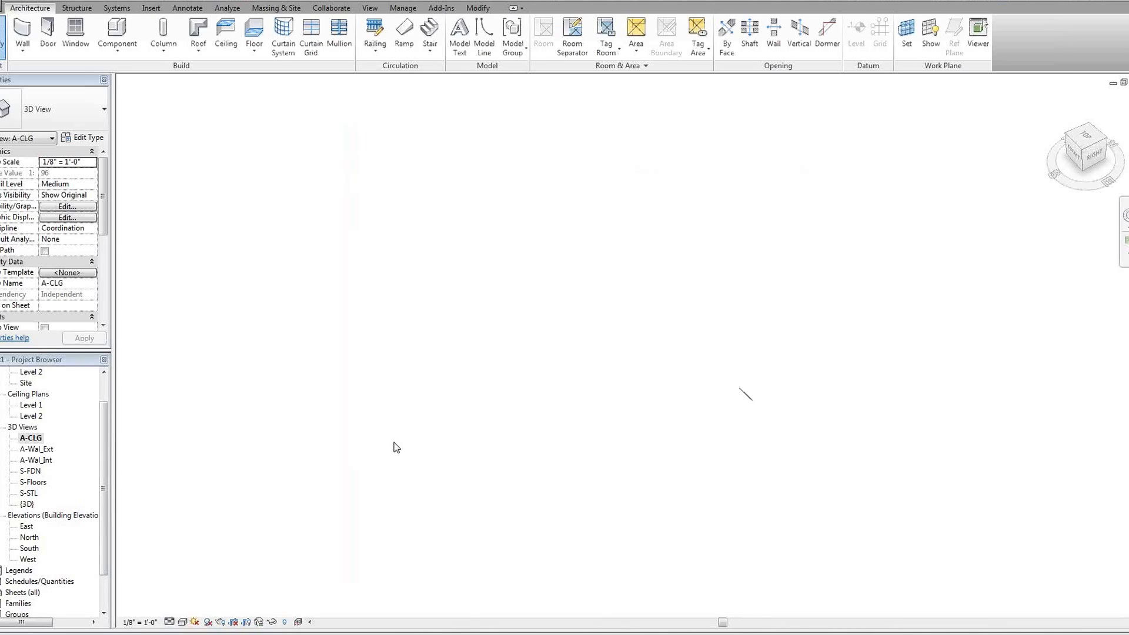
Step: Duplicate the S-FDN 3D view and rename the copy S-Columns
right_click(29, 473)
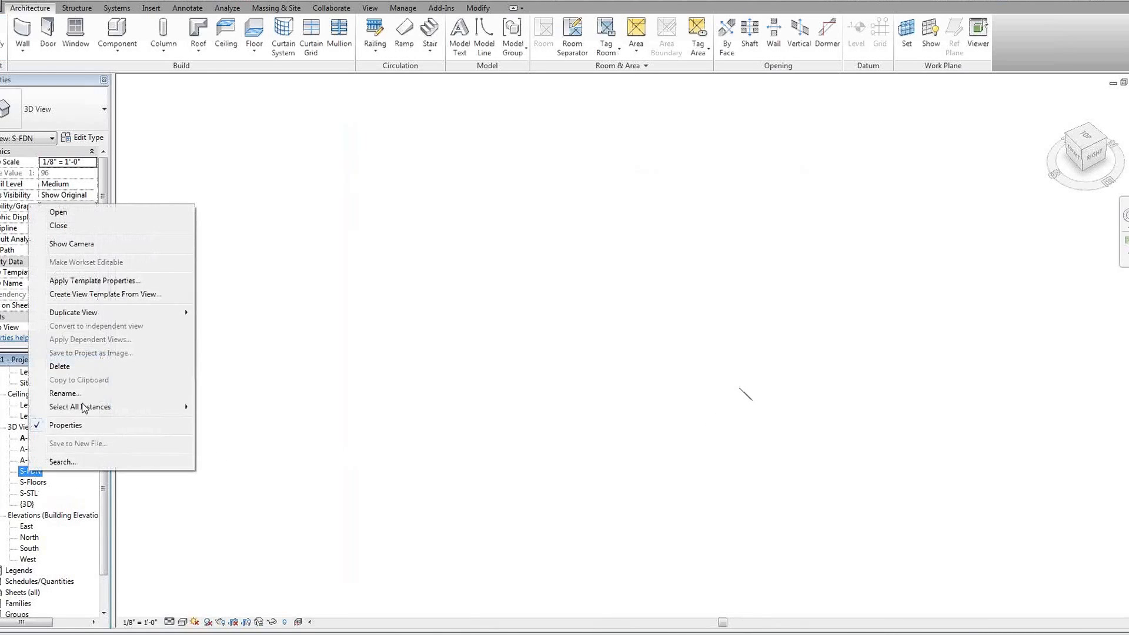
click(205, 316)
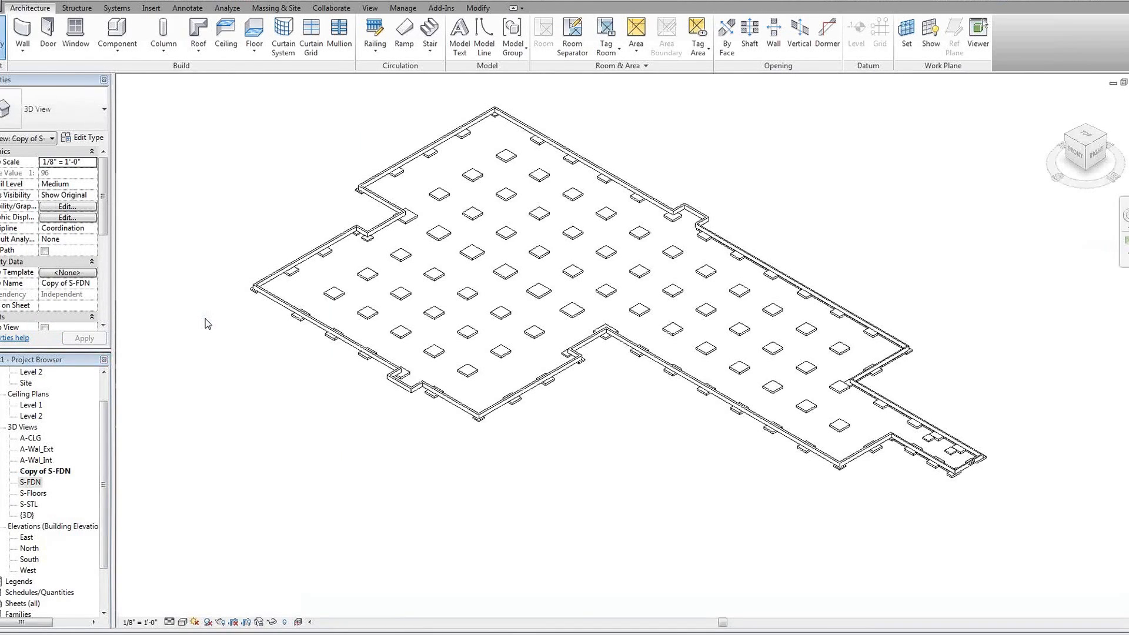
click(59, 471)
key(F2)
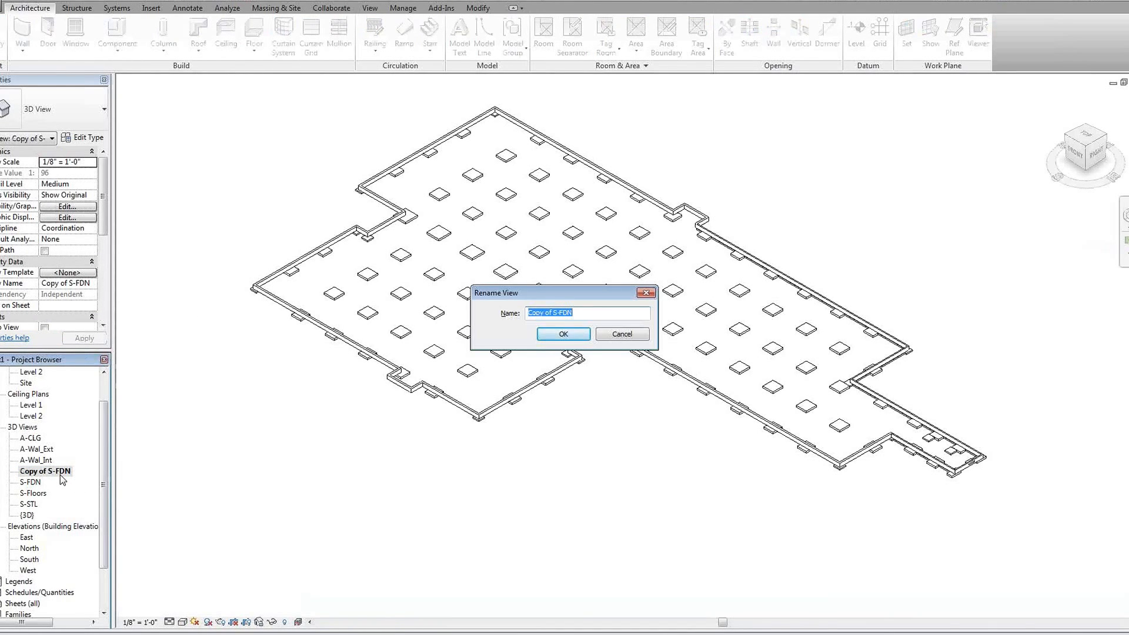
text(S)
key(BackSpace)
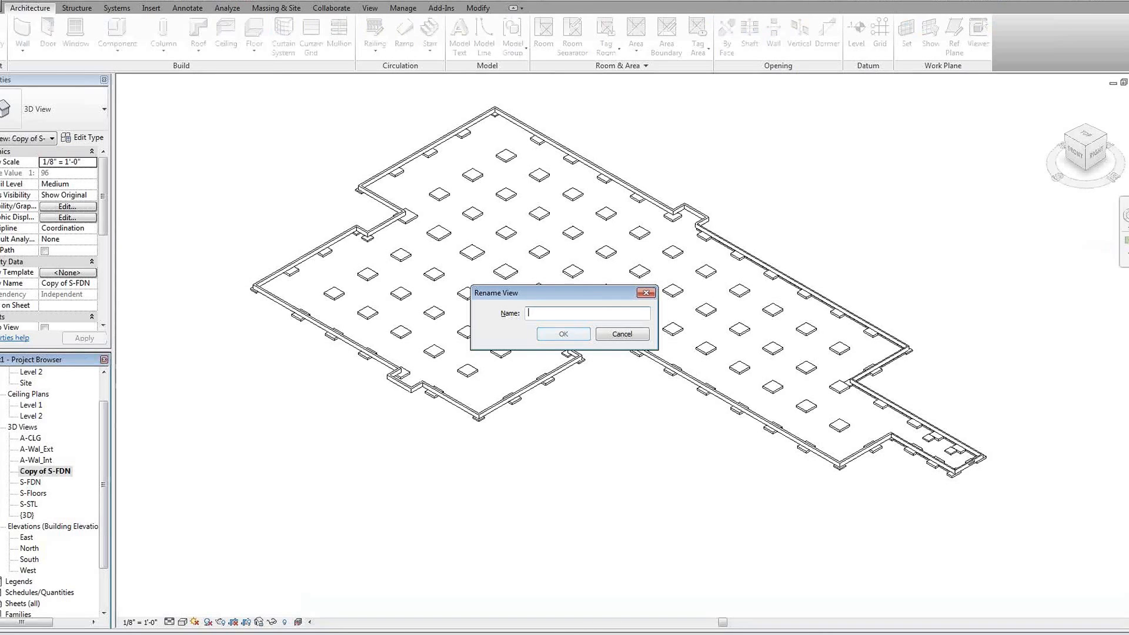
text(S-Columns)
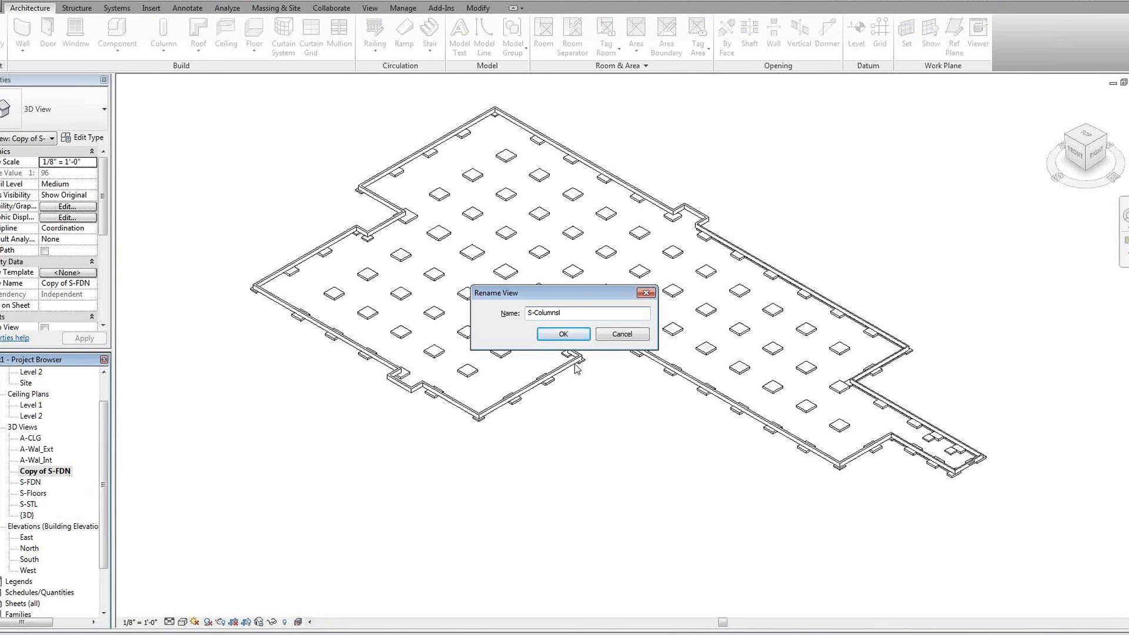
click(563, 334)
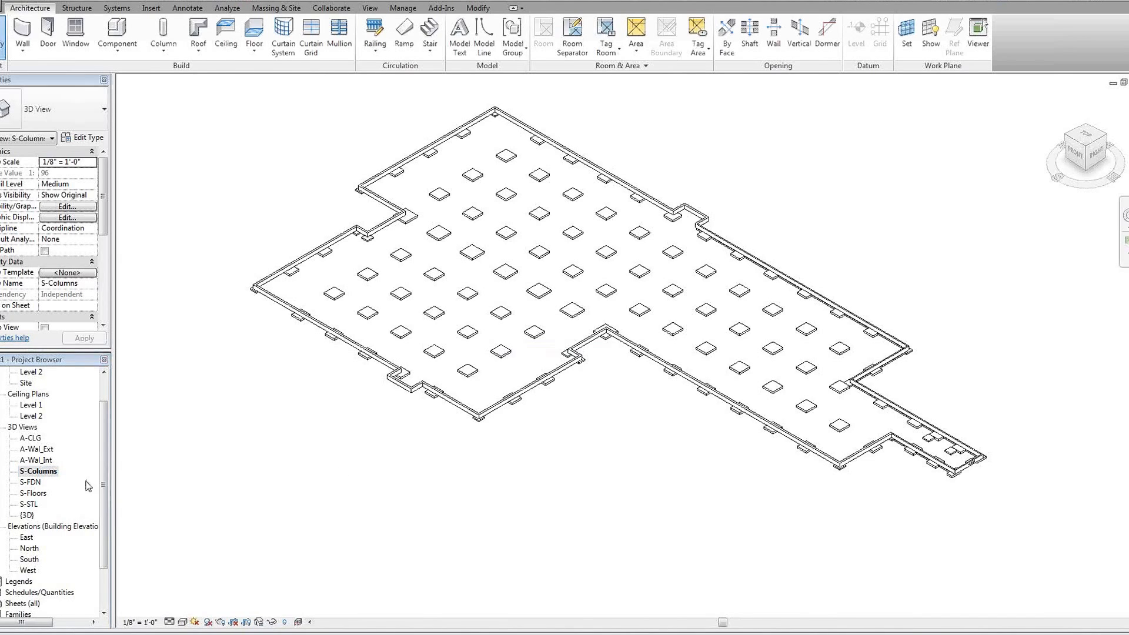
Step: In the S-Columns view, show the Pioneer Beaver Creek 2 Revit A13 Central link and switch the visible category from Structural Foundations to Columns
key(v)
key(v)
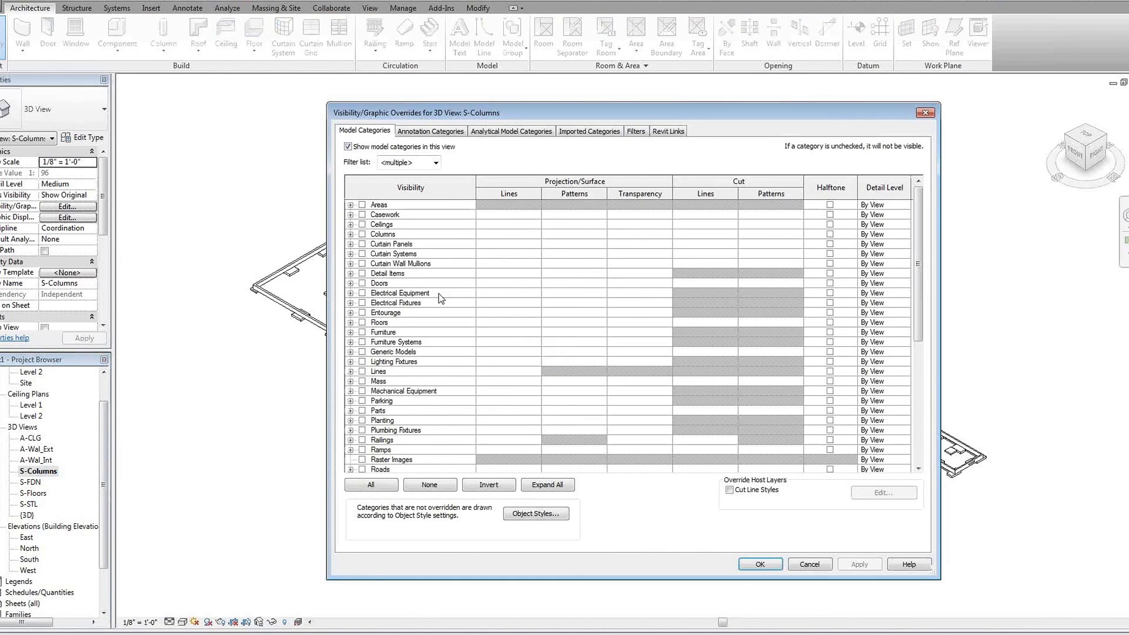
click(668, 130)
click(362, 185)
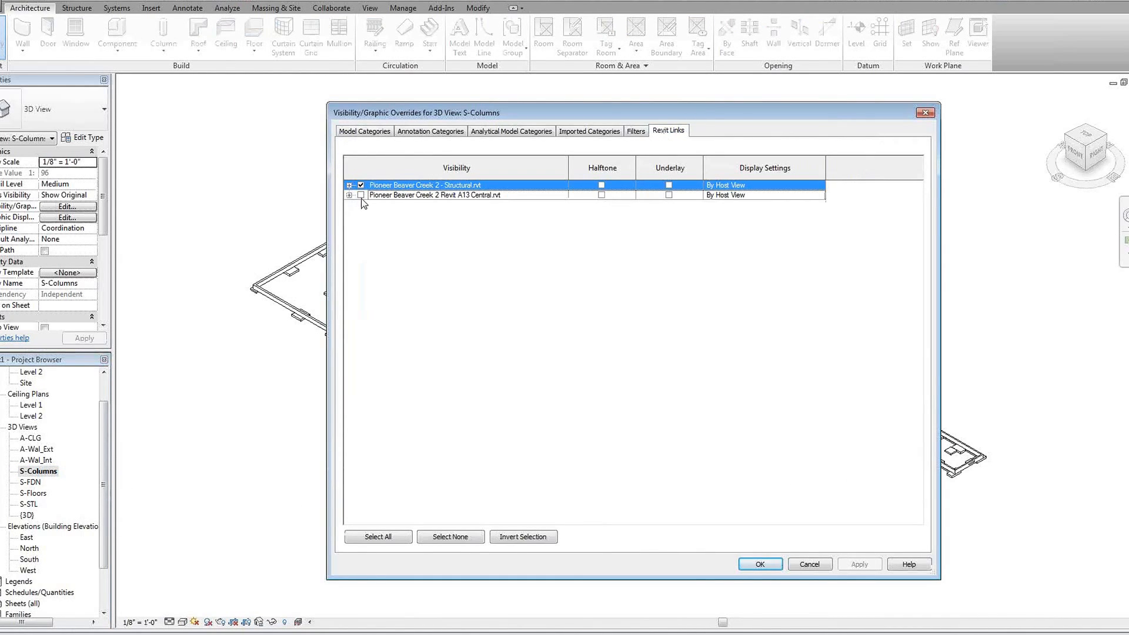
click(361, 195)
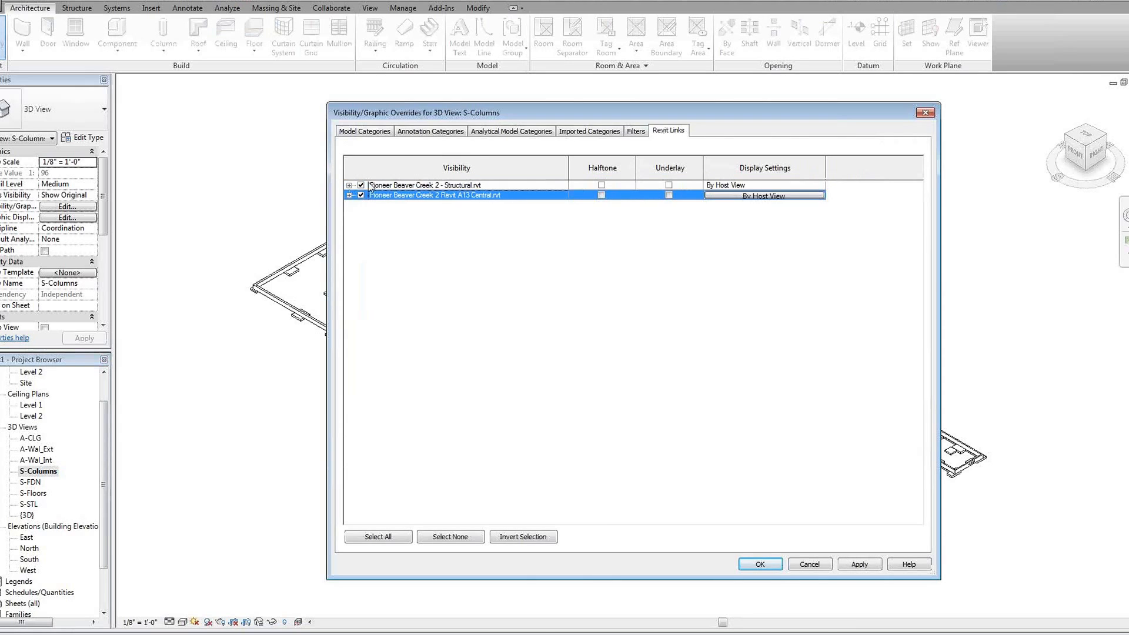
click(365, 131)
click(369, 236)
scroll(404, 314, down, 3)
scroll(406, 325, down, 2)
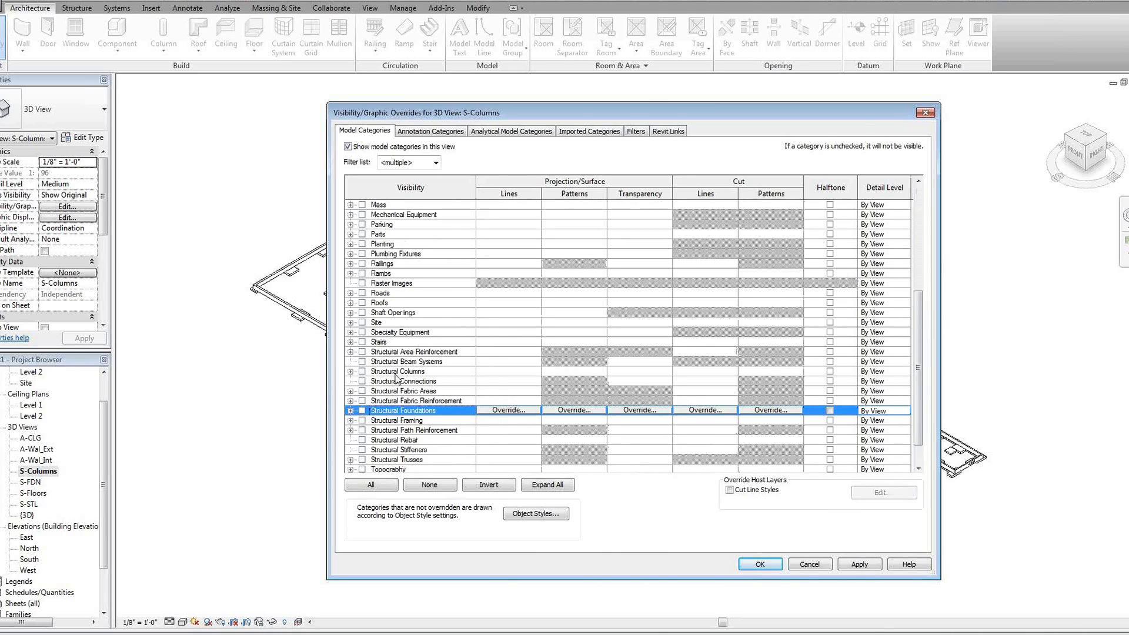
click(748, 563)
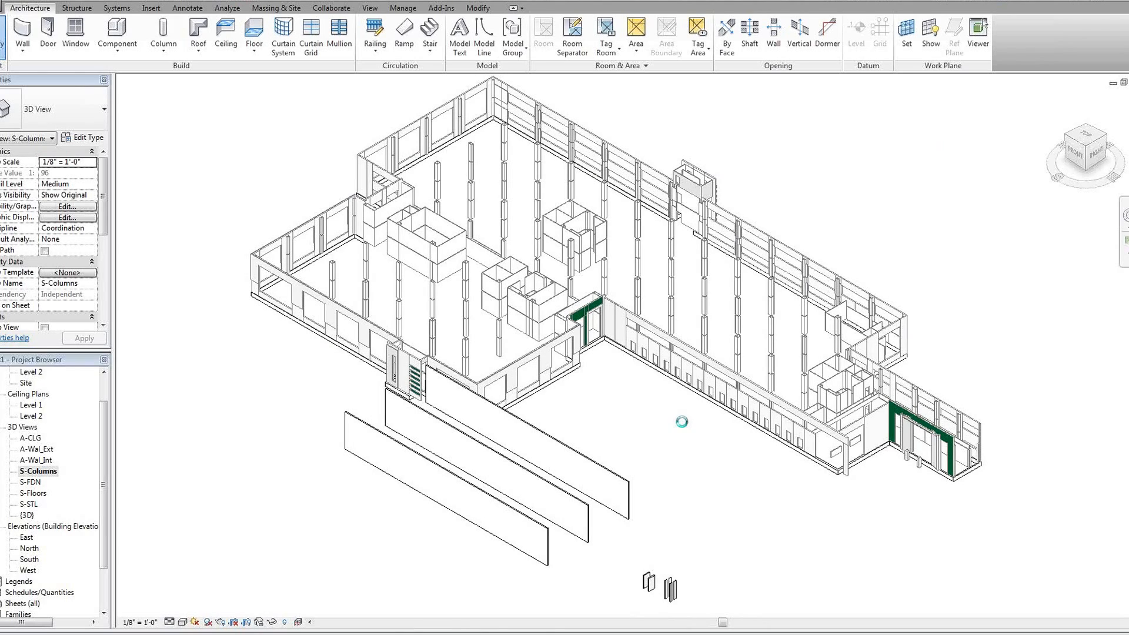
Step: Turn off the Walls category in the S-Columns view
key(v)
key(g)
scroll(589, 438, down, 7)
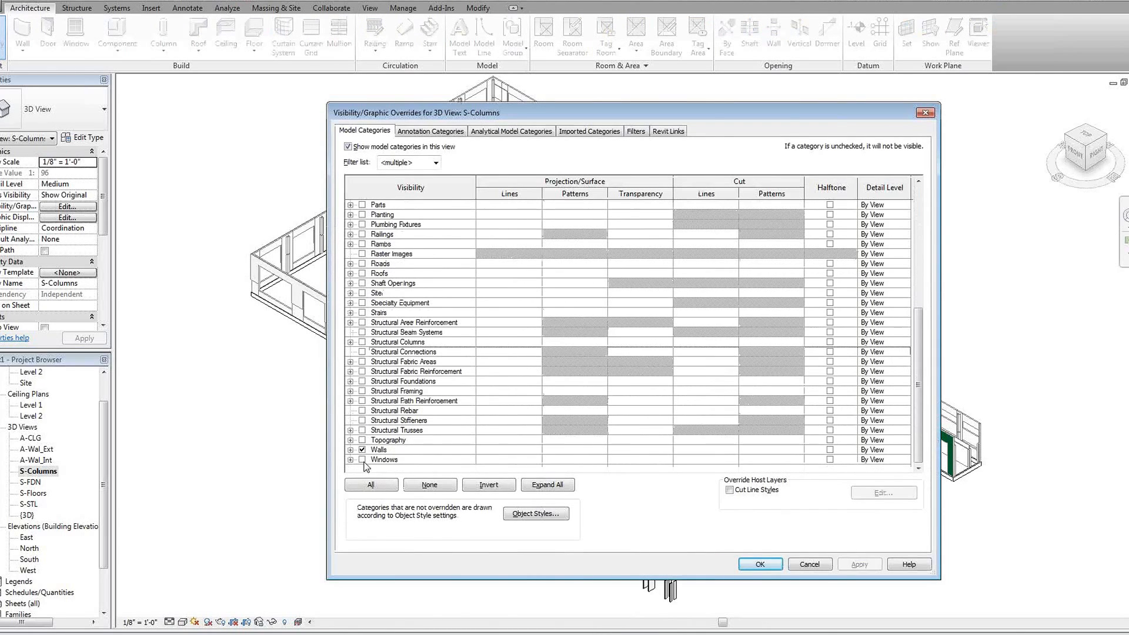
click(362, 450)
click(362, 450)
click(760, 564)
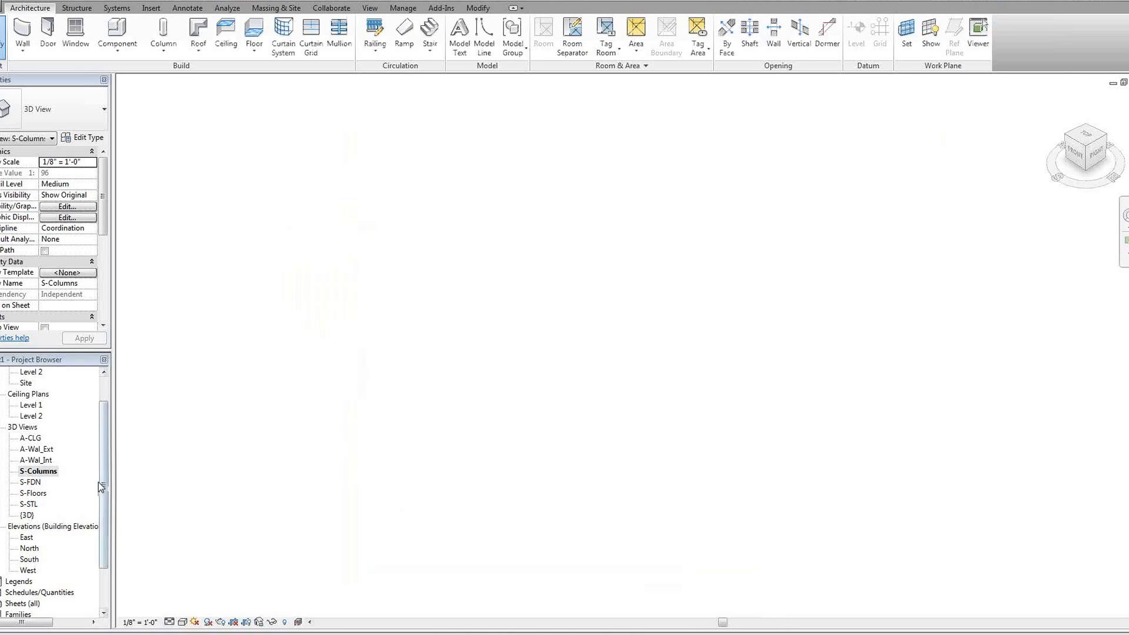
Step: Inspect the columns in the S-STL view and delete the S-Columns view
double_click(30, 504)
scroll(577, 433, up, 6)
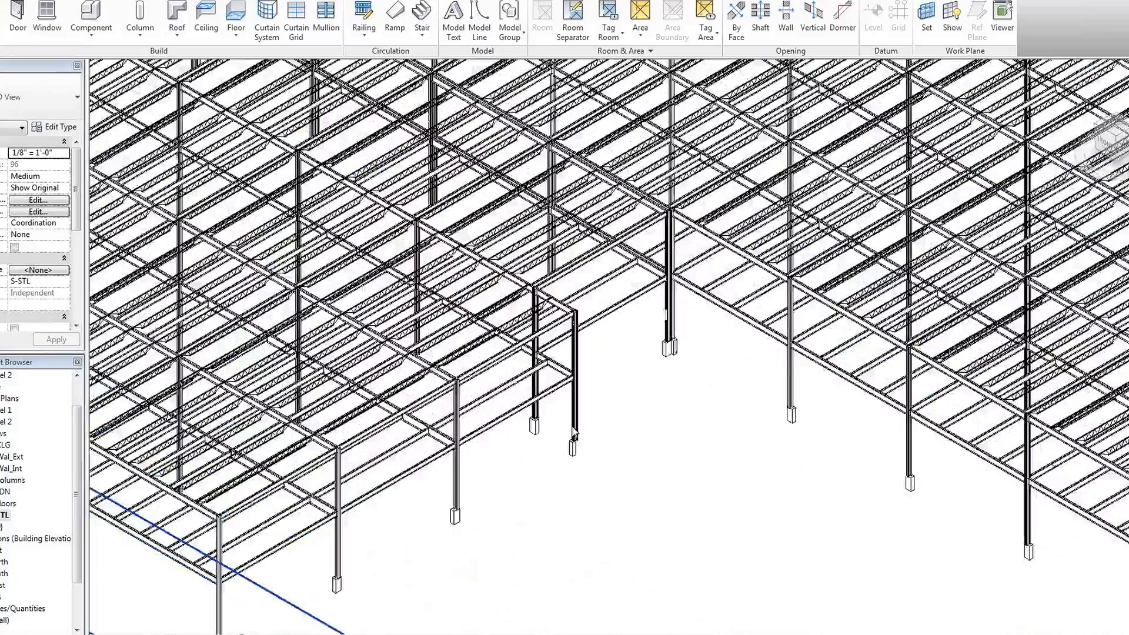
scroll(602, 427, down, 4)
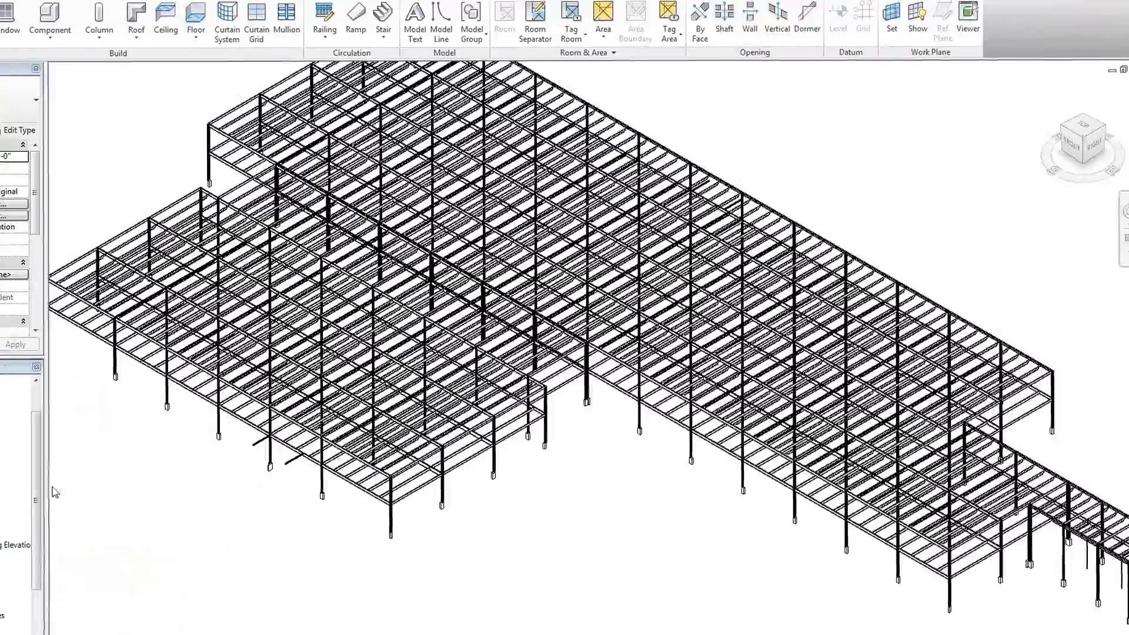
double_click(20, 480)
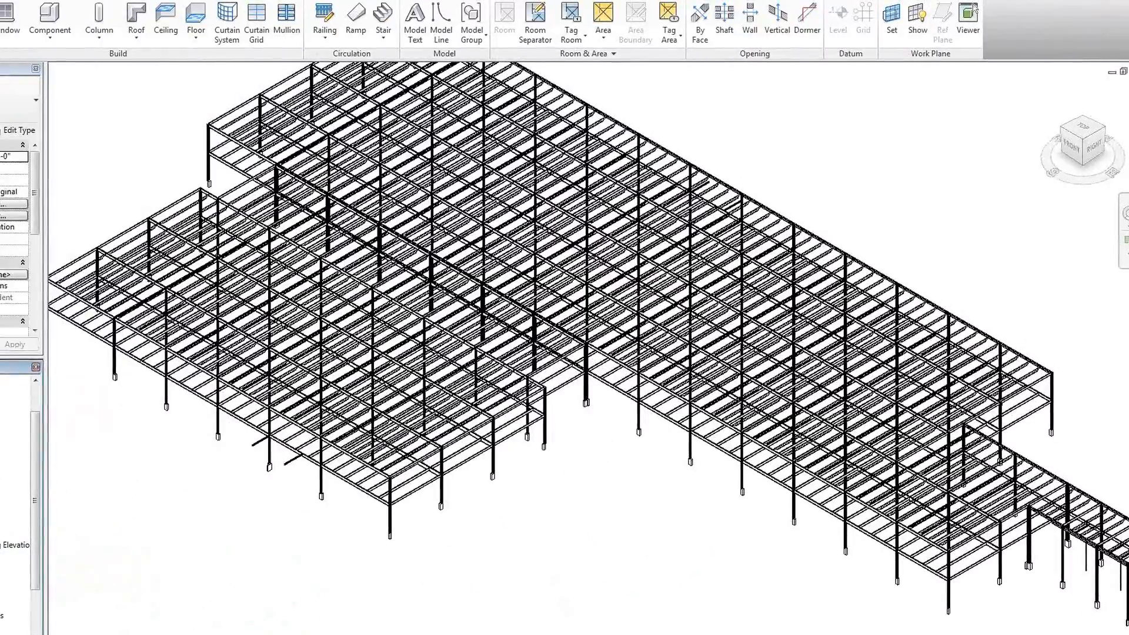
right_click(3, 489)
click(3, 378)
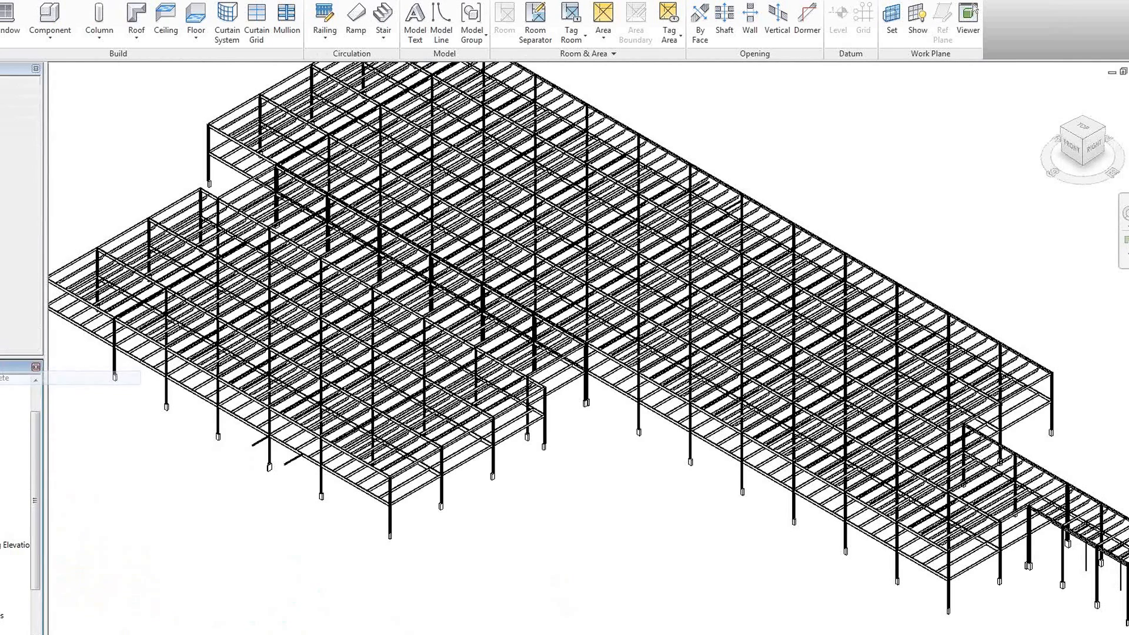
Step: Duplicate the A-Wal_Ext 3D view and rename the copy A-CWL
right_click(3, 466)
mouse_move(107, 302)
click(172, 301)
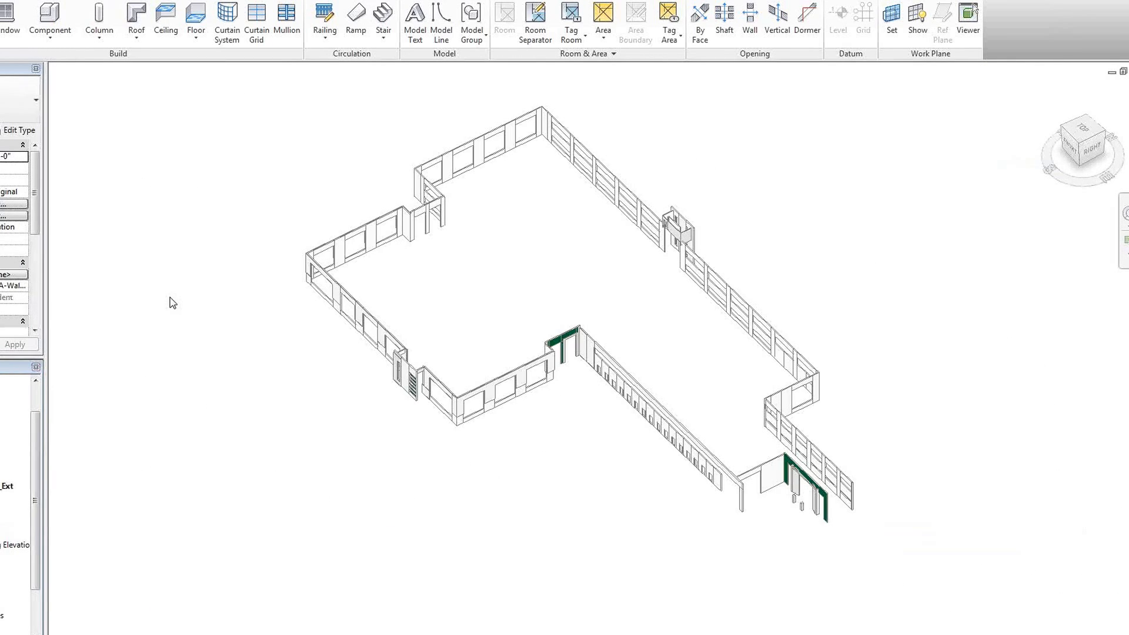
click(5, 489)
key(F2)
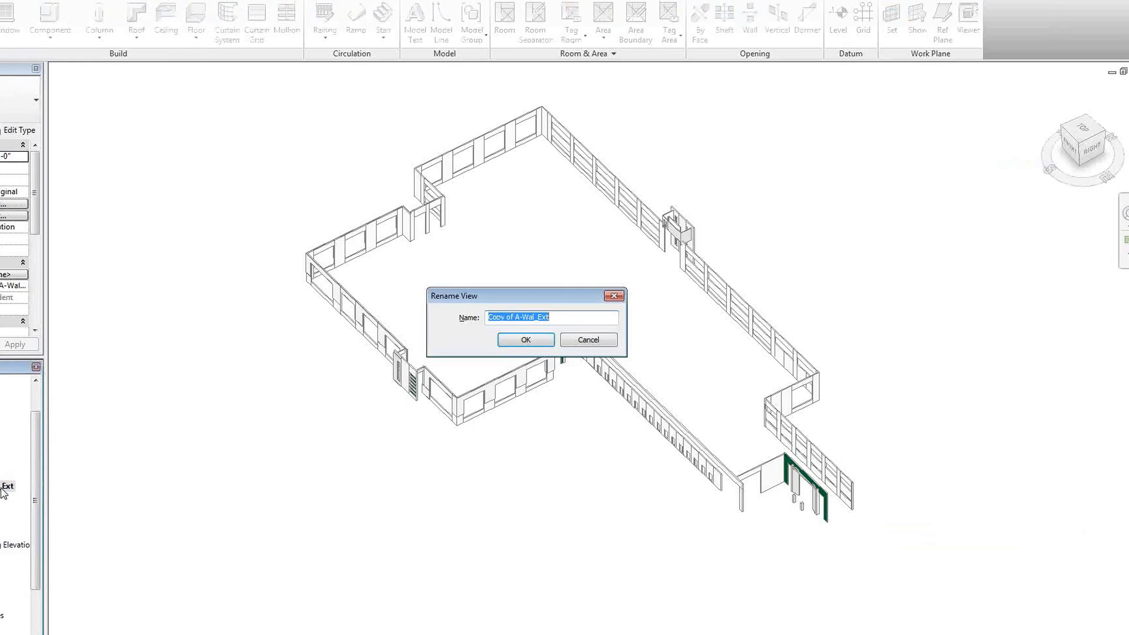
text(A-)
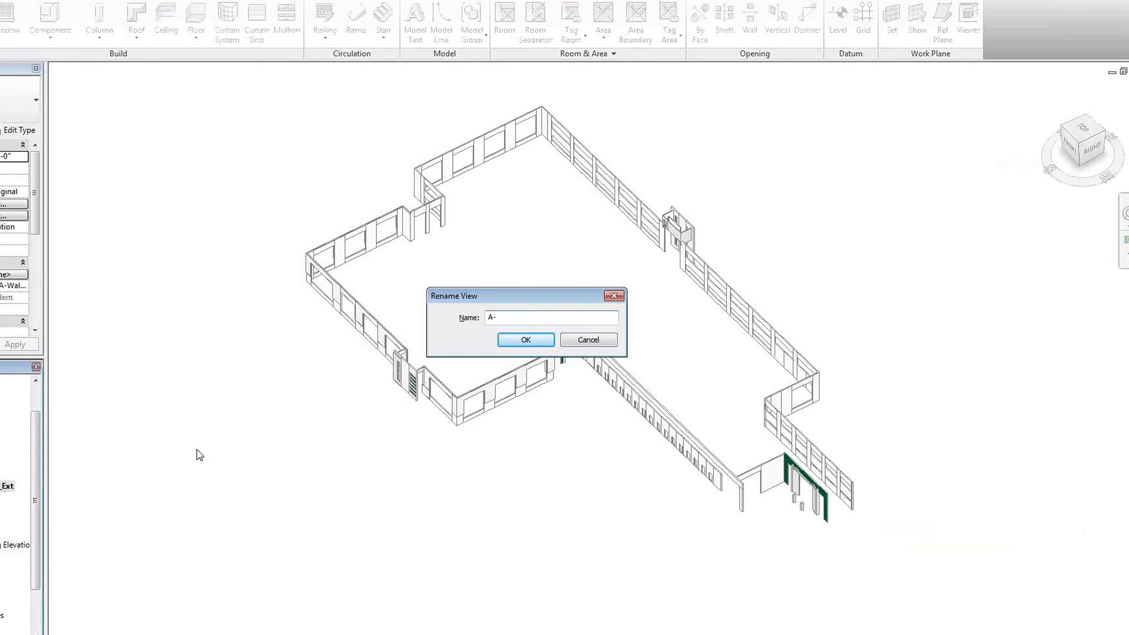
text(CWL)
click(507, 343)
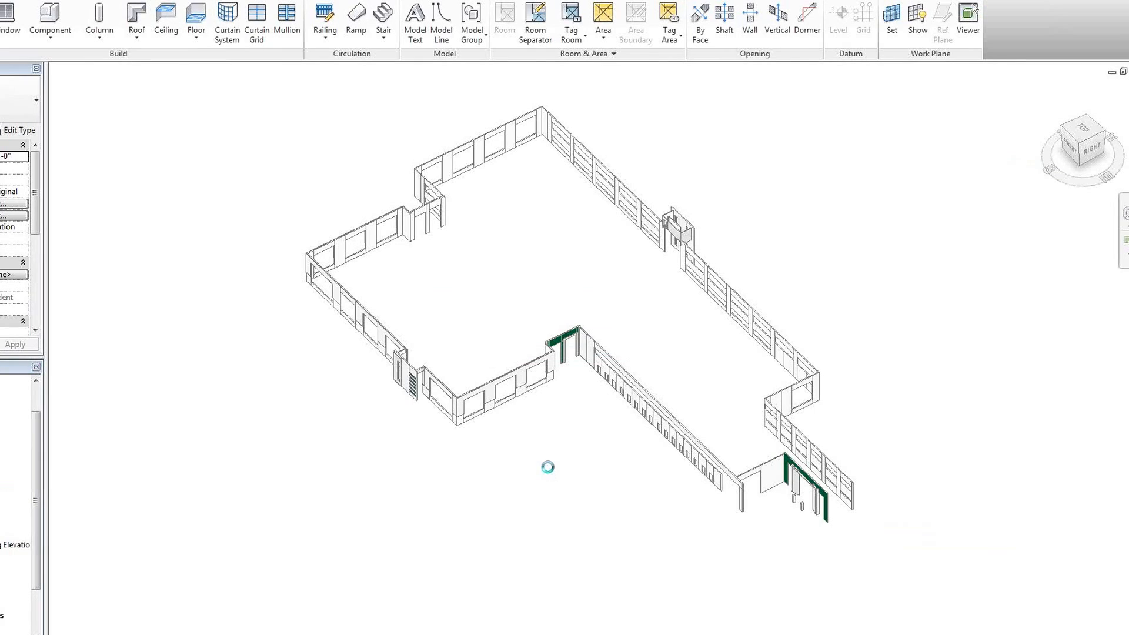
Step: In the A-CWL view, turn off Walls and turn on Curtain Panels, Curtain Systems and Curtain Wall Mullions
key(v)
key(g)
scroll(303, 468, down, 7)
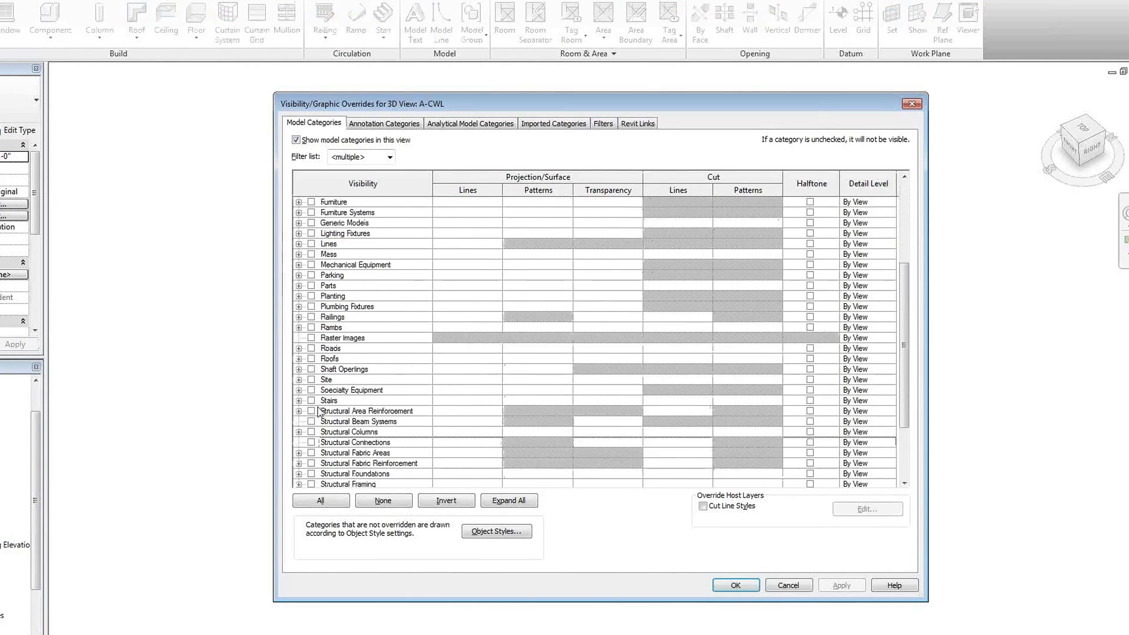
click(302, 465)
scroll(347, 405, up, 7)
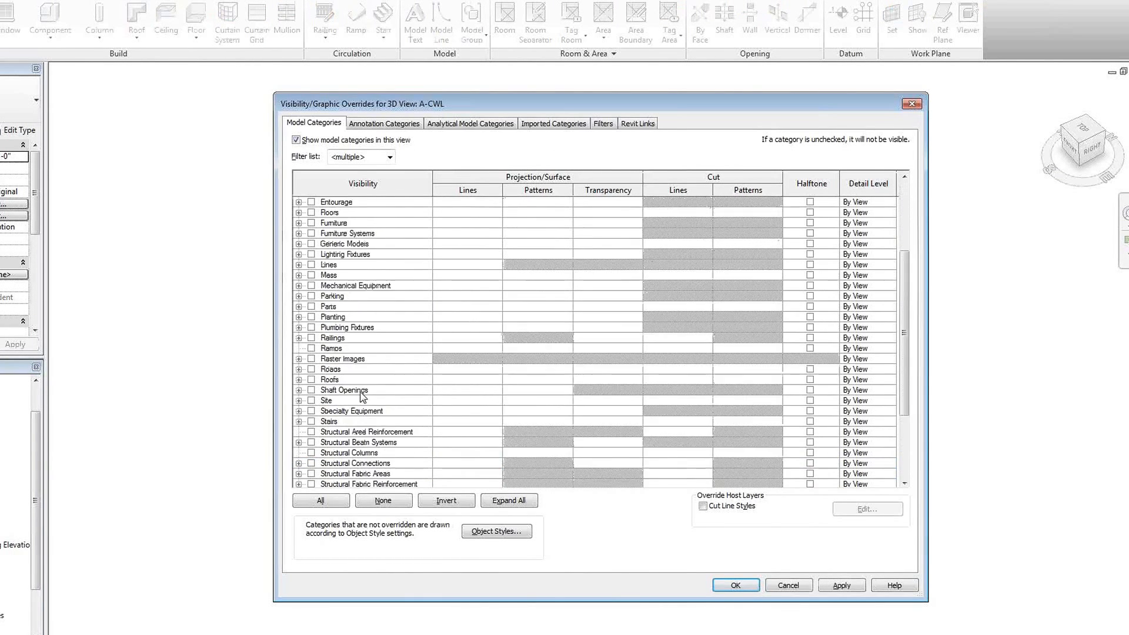
click(311, 243)
click(311, 254)
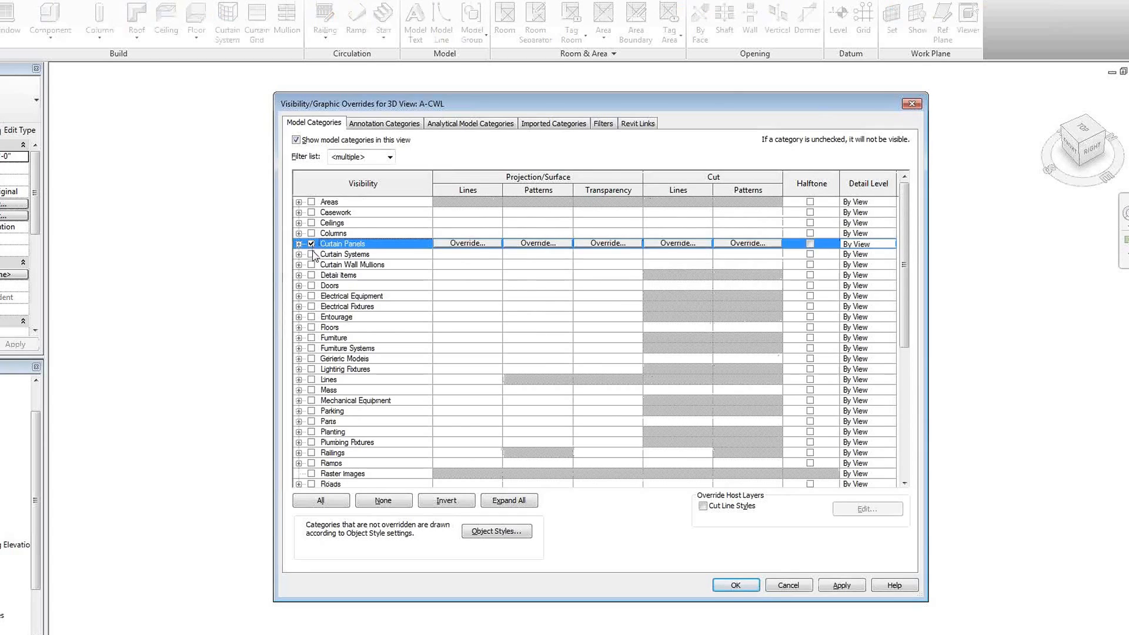
click(311, 265)
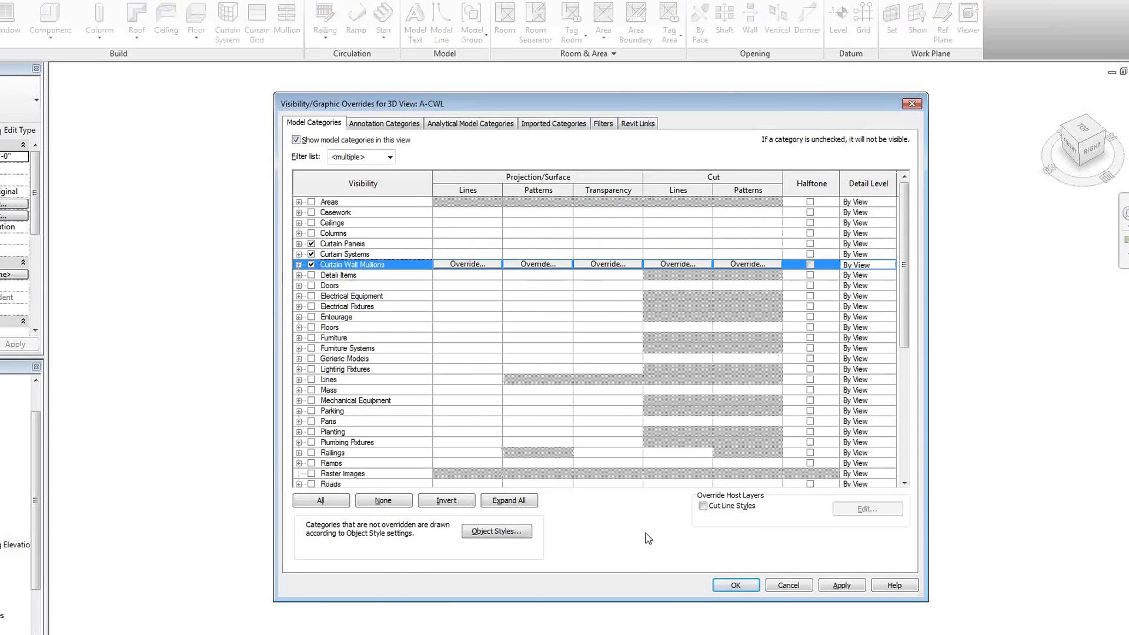
Step: Check the Revit link visibility for the A-CWL view, apply the overrides and inspect the curtain walls
click(638, 123)
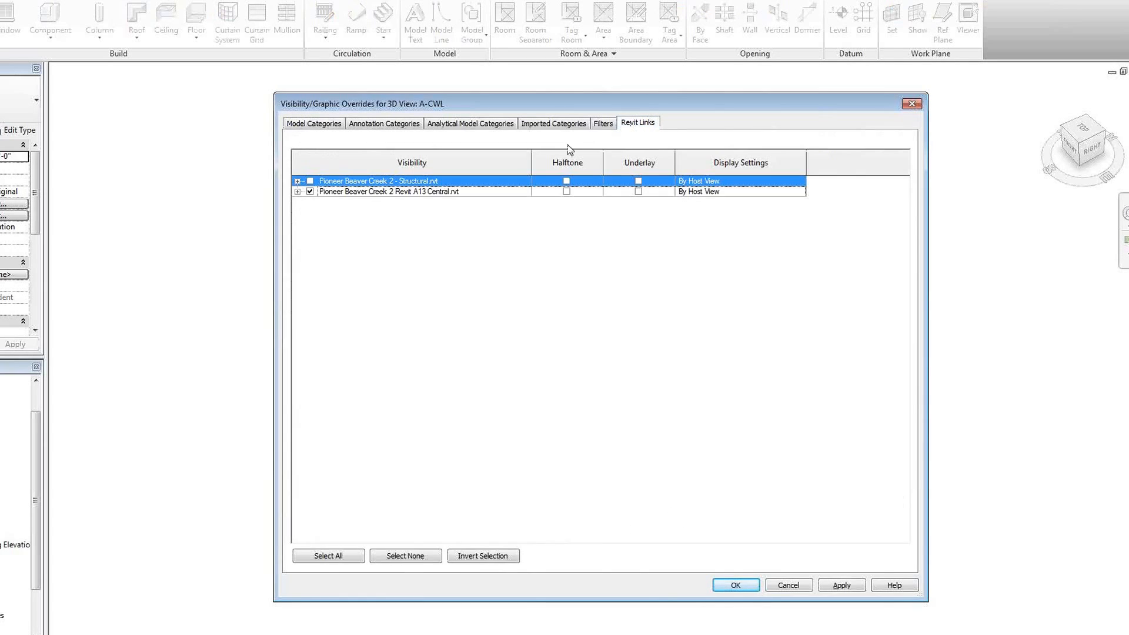
click(386, 191)
click(735, 585)
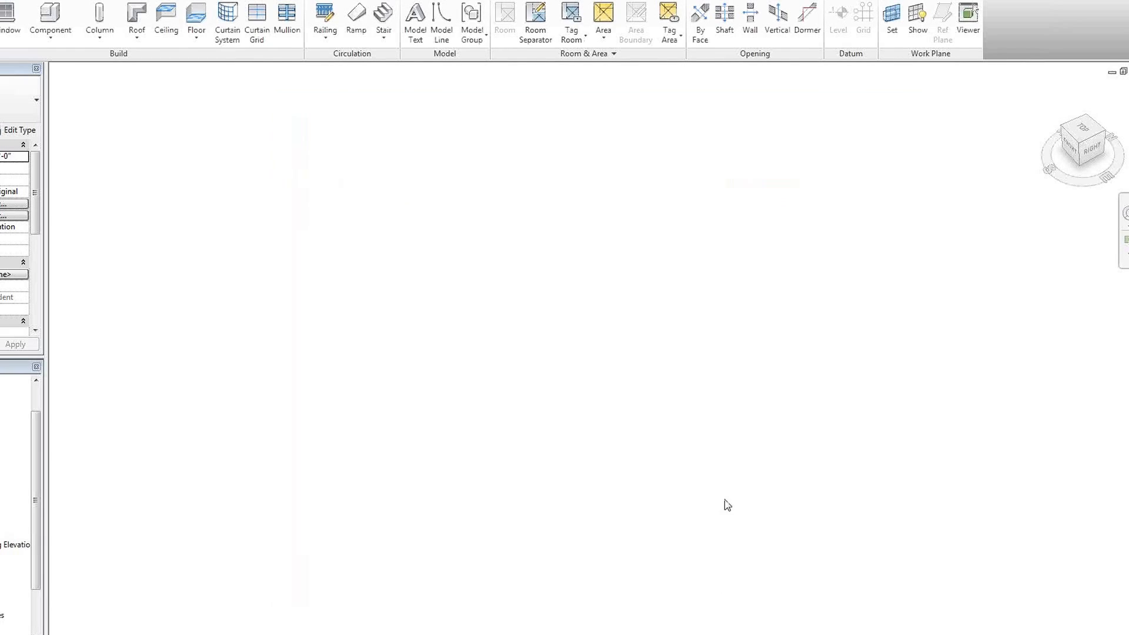
middle_drag(565, 433, 566, 461)
scroll(577, 428, up, 1)
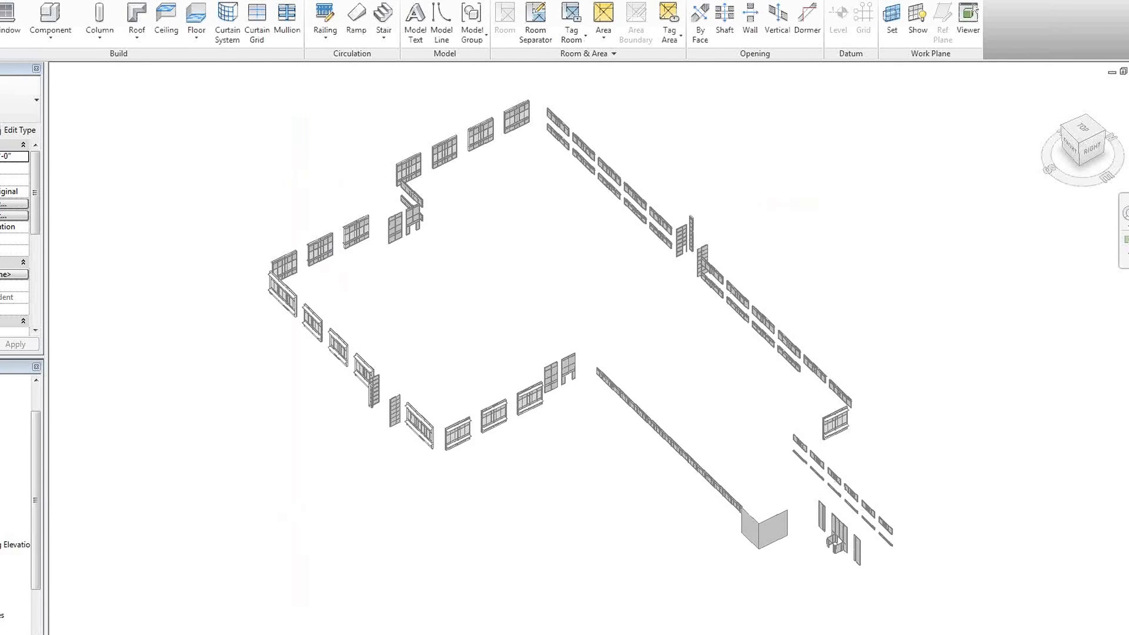
Step: Duplicate the A-CWL 3D view and rename the copy A-Windows
right_click(3, 458)
mouse_move(79, 289)
click(157, 291)
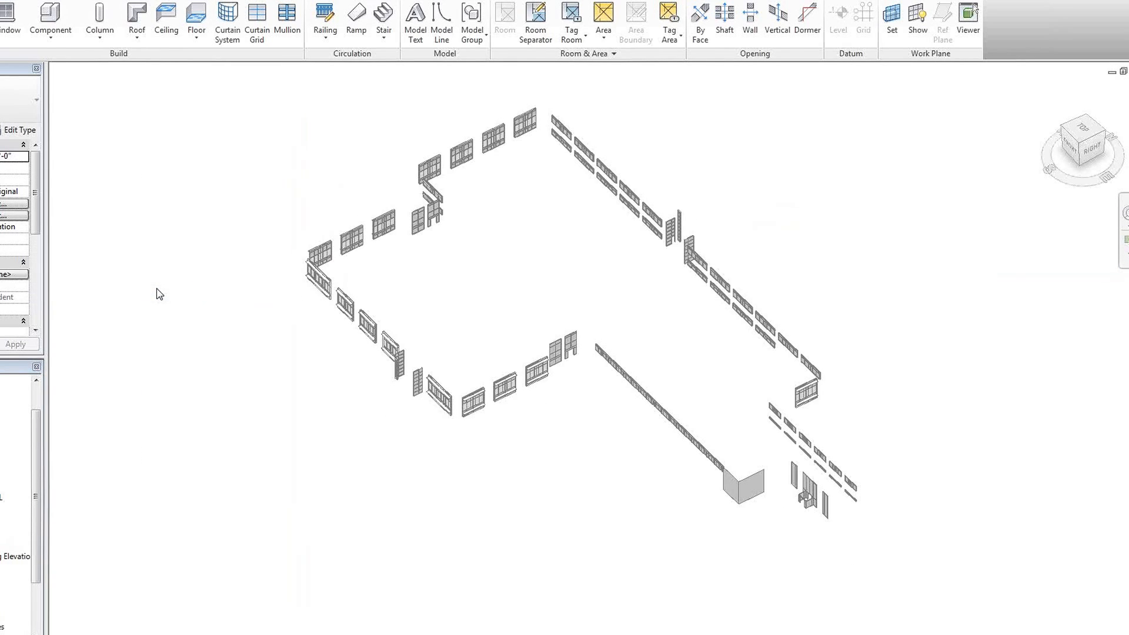
key(F2)
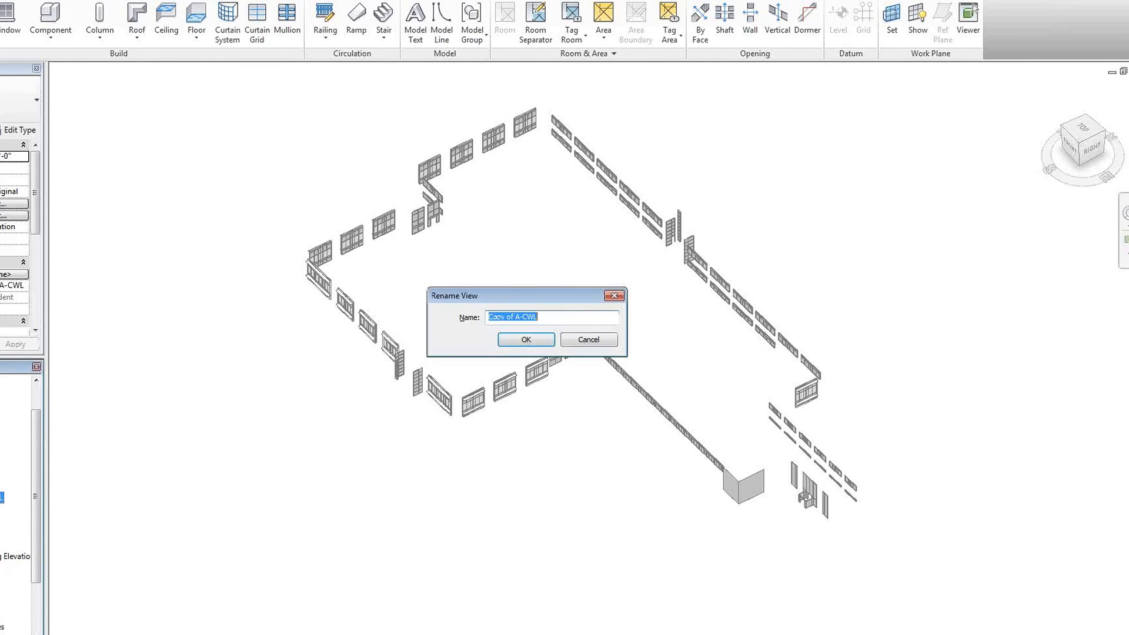
text(A-W)
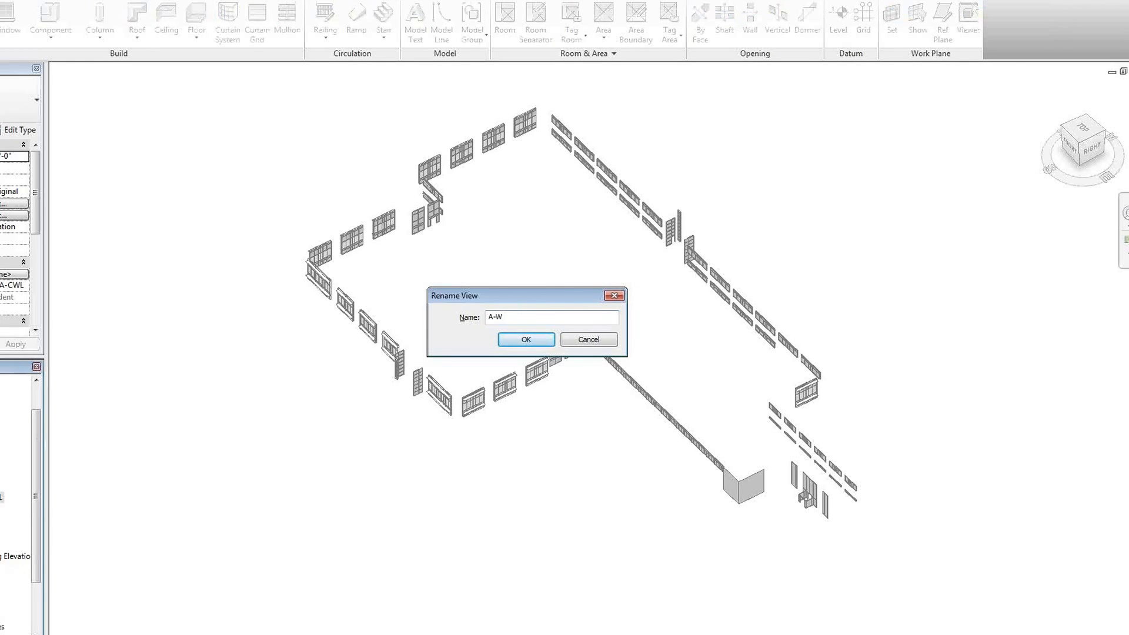
text(indows)
click(526, 339)
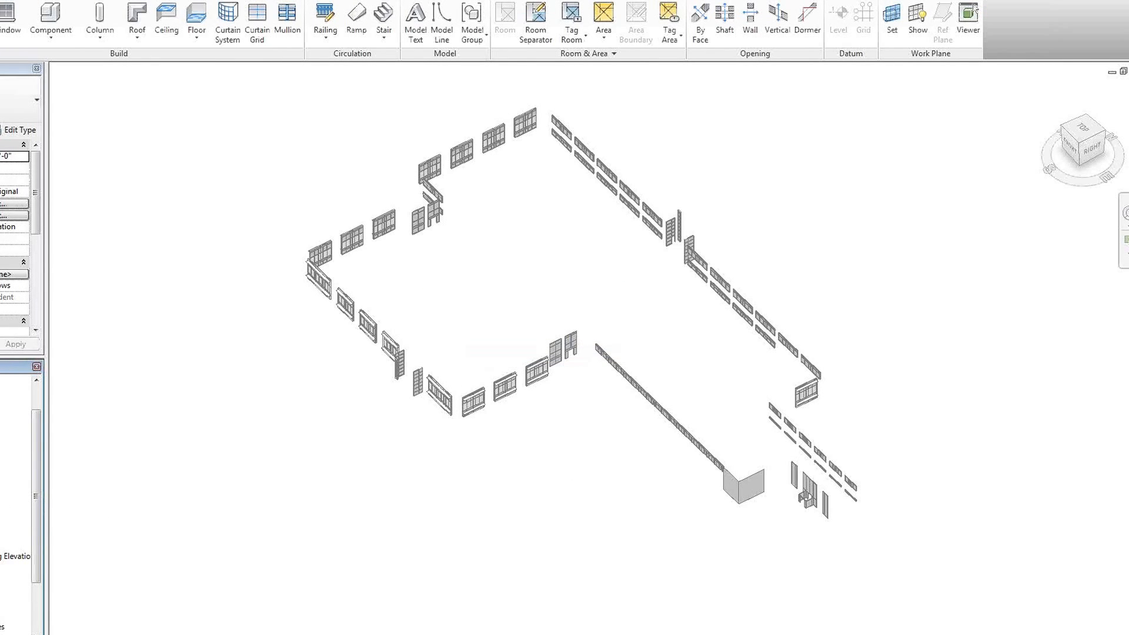
Step: In the A-Windows view, turn off Curtain Panels, Curtain Systems and Curtain Wall Mullions, and turn on Windows
key(v)
key(g)
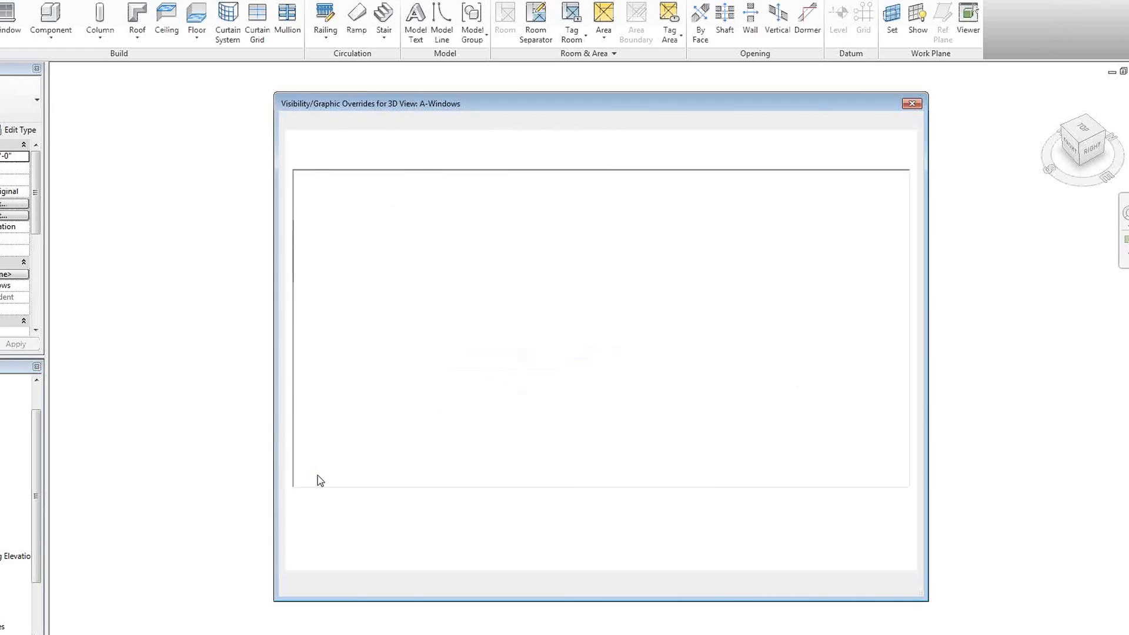
click(312, 244)
click(312, 254)
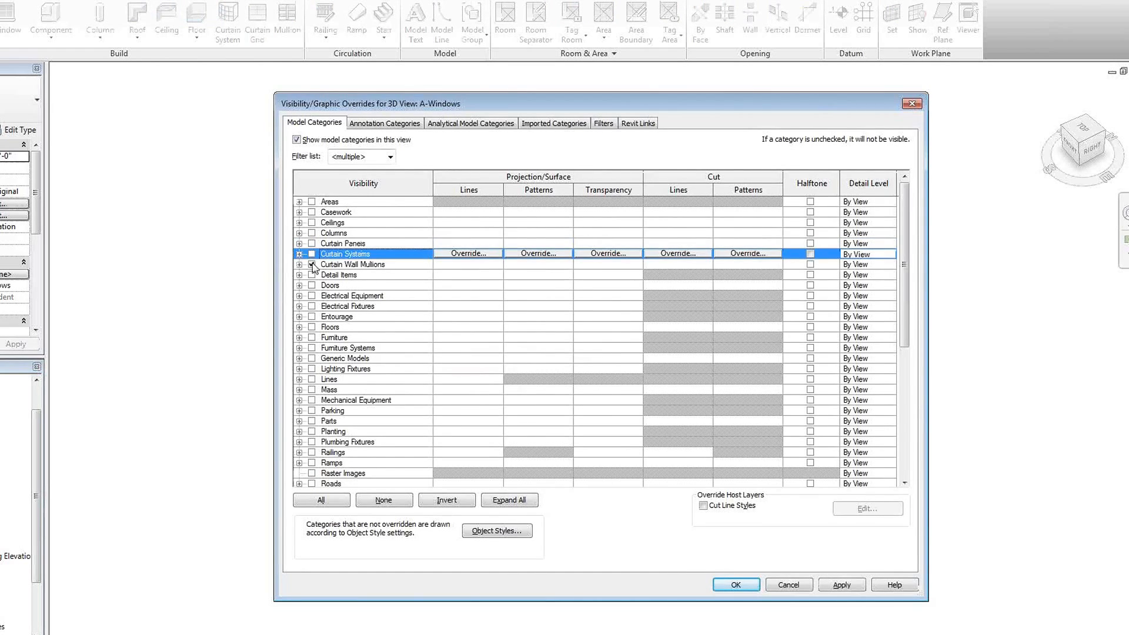
click(311, 264)
scroll(335, 351, down, 2)
scroll(335, 352, down, 5)
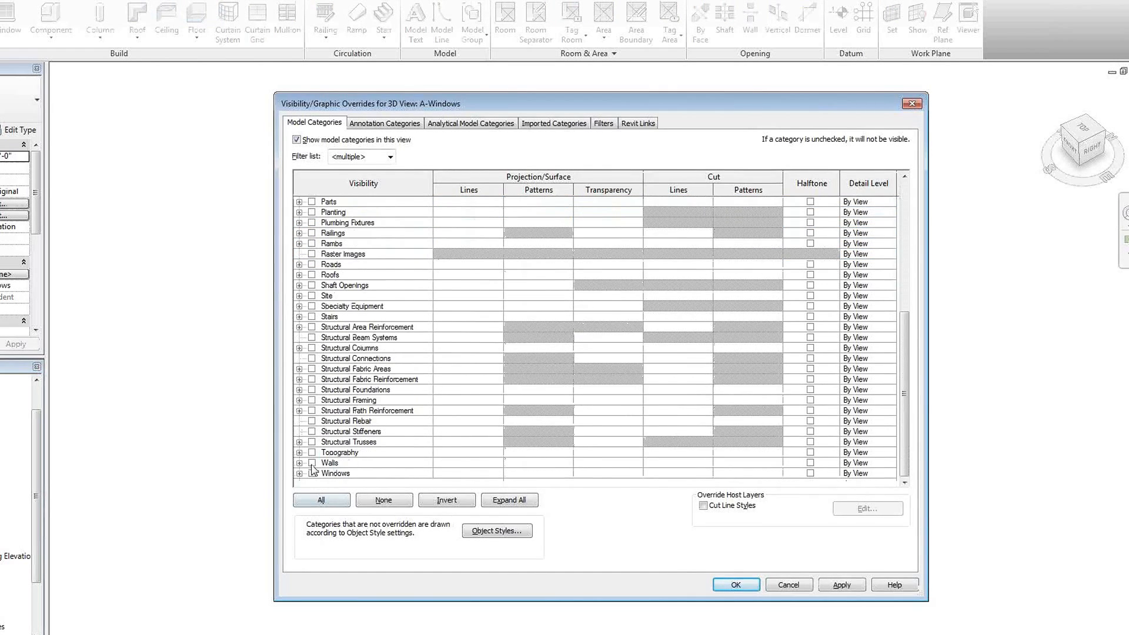
click(312, 473)
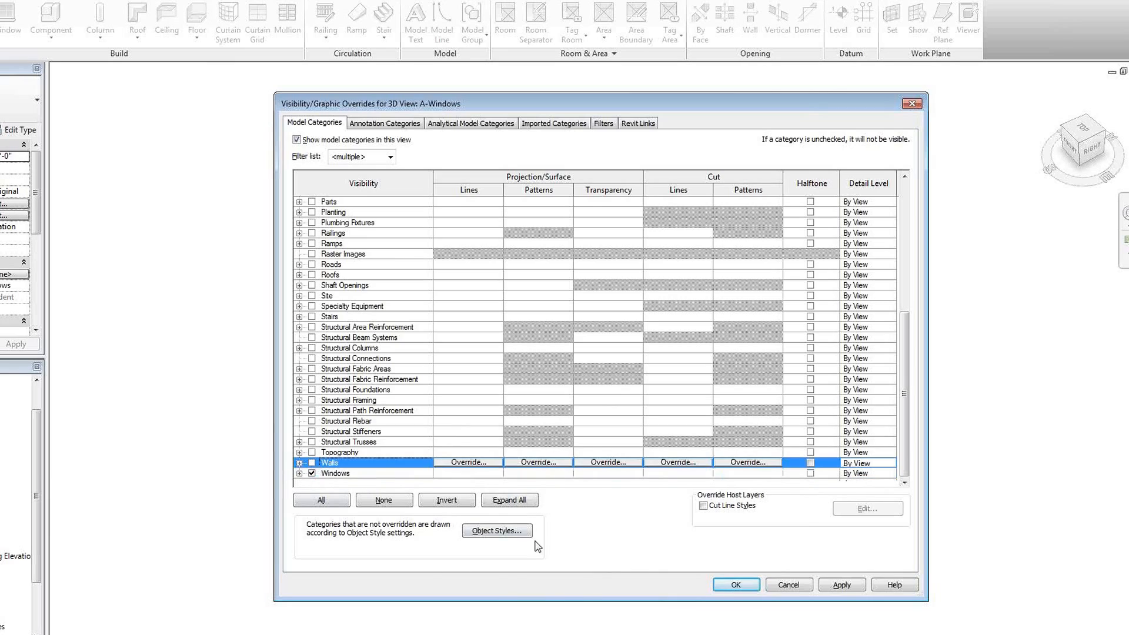
click(736, 585)
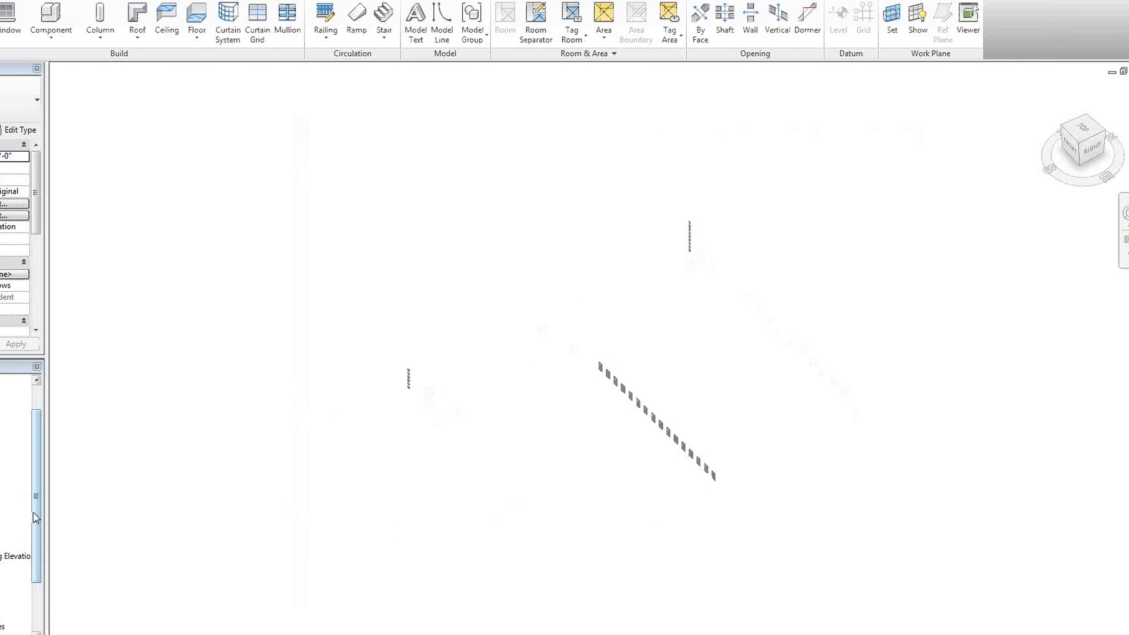
scroll(36, 454, up, 1)
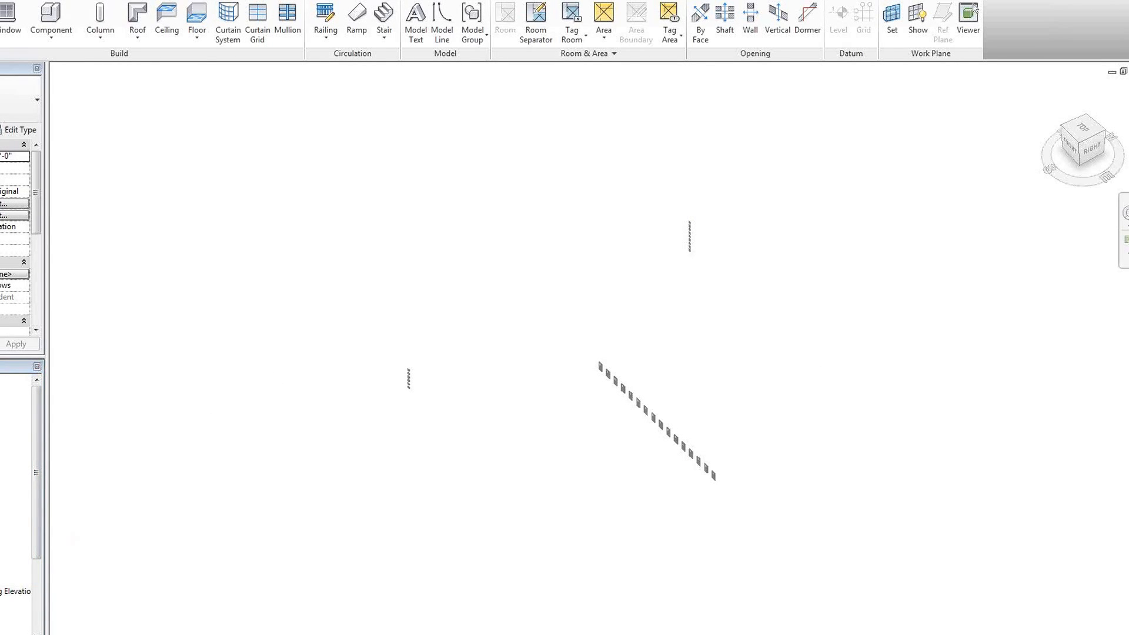
Step: Switch to the PowerPoint workflow diagram, review its DWG's and DWF's branches, and return to Revit
key(alt+f)
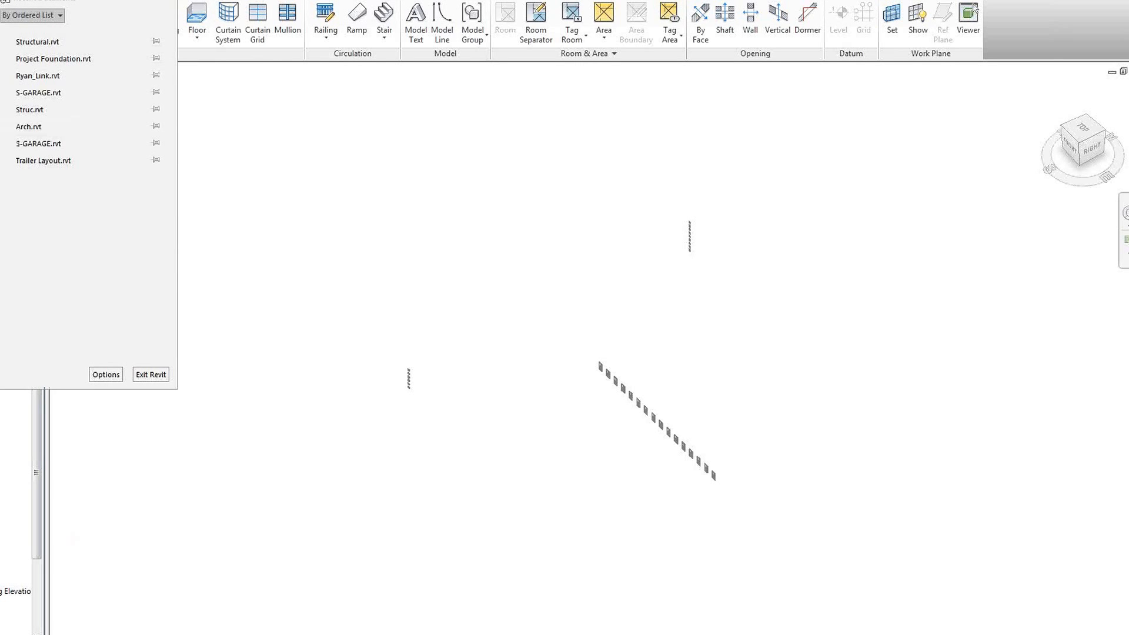
key(alt+Tab)
click(626, 162)
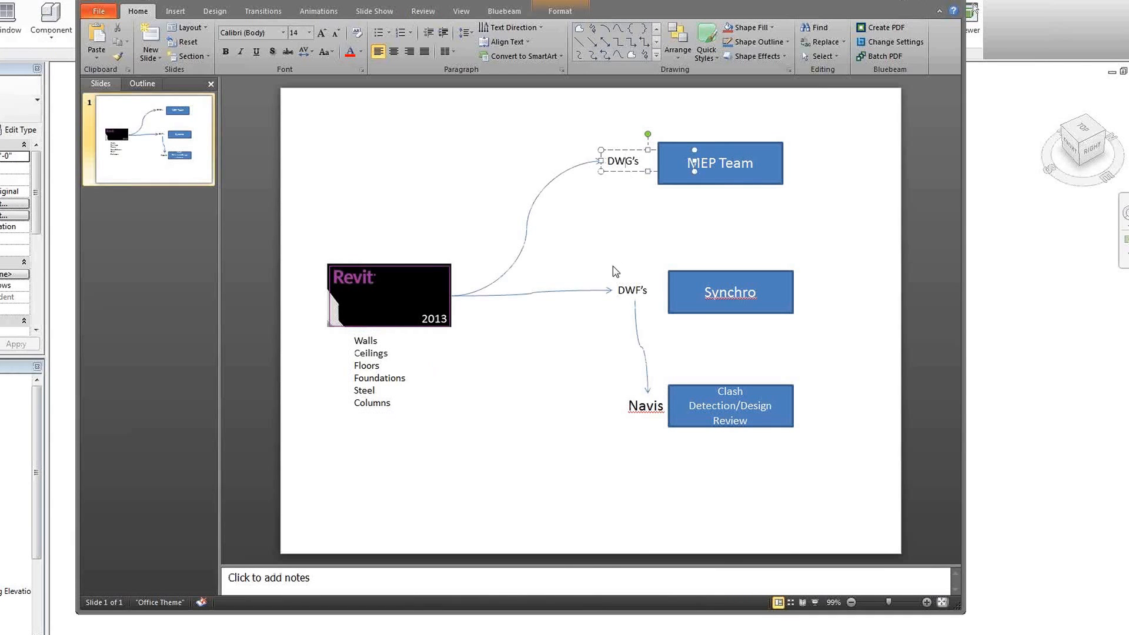
click(632, 290)
key(alt+Tab)
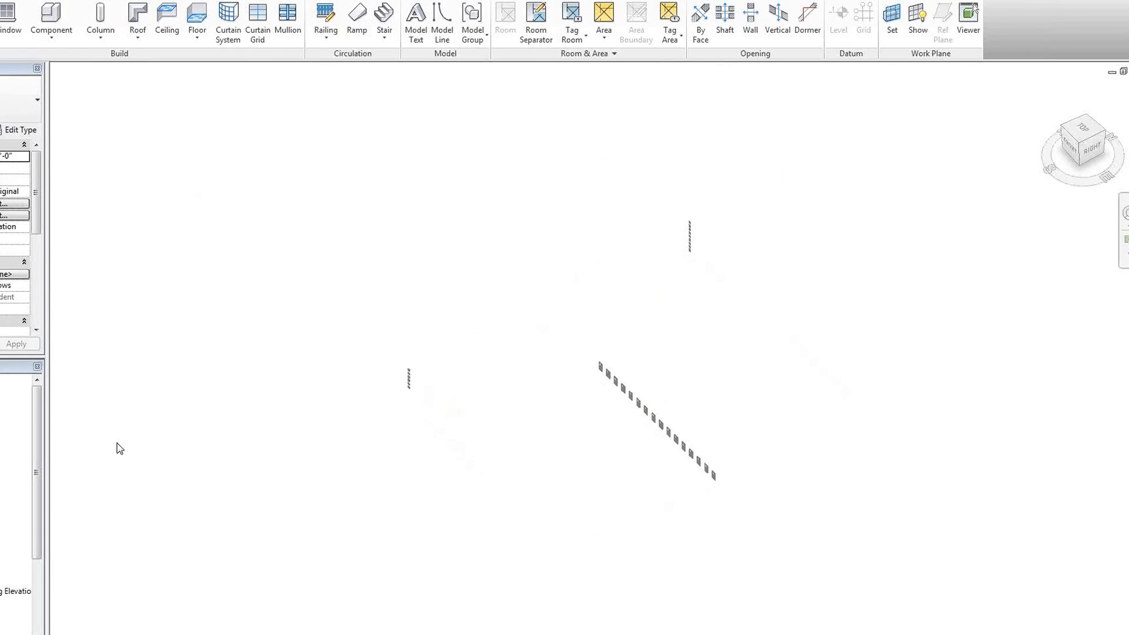
Step: Start a DWG export using the in-session view/sheet set and list the views in the model
key(alt+f)
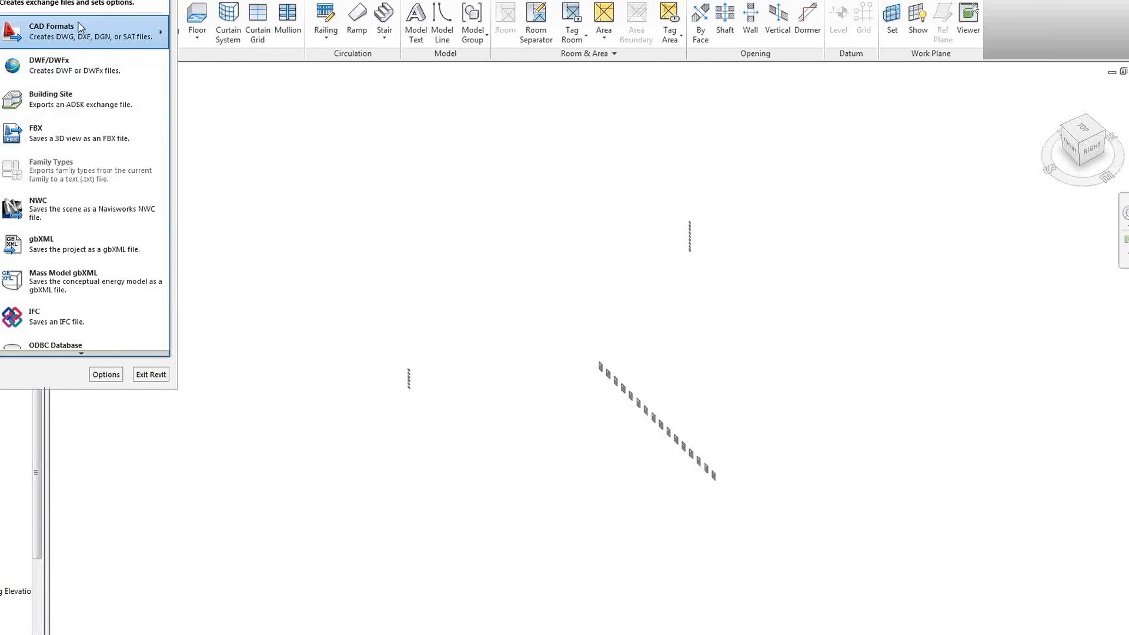
mouse_move(80, 27)
click(194, 25)
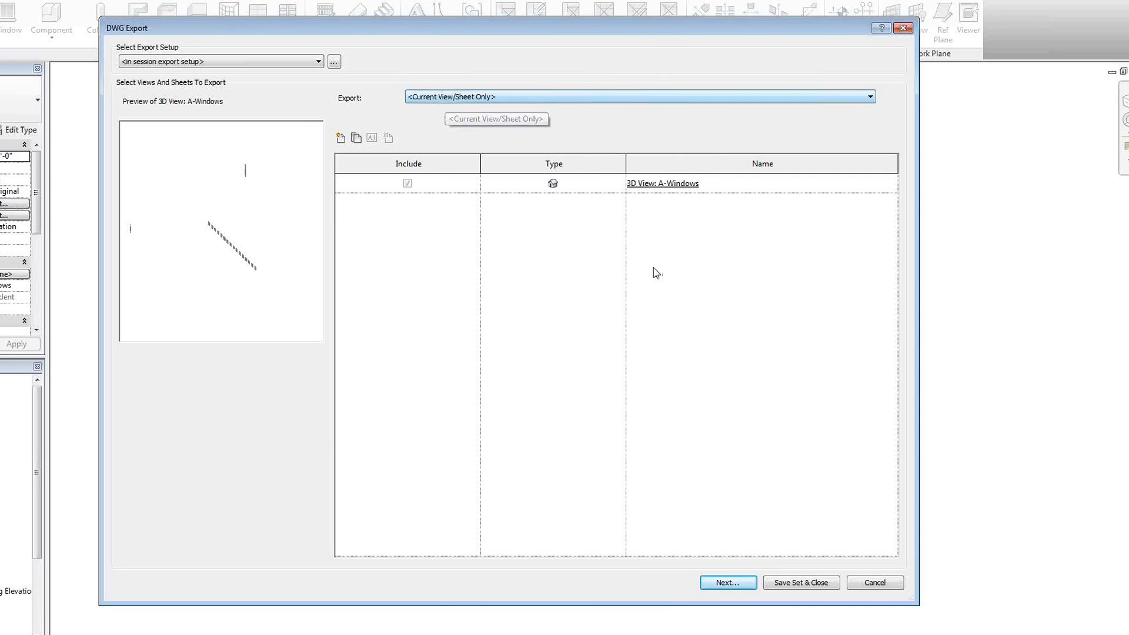
click(442, 97)
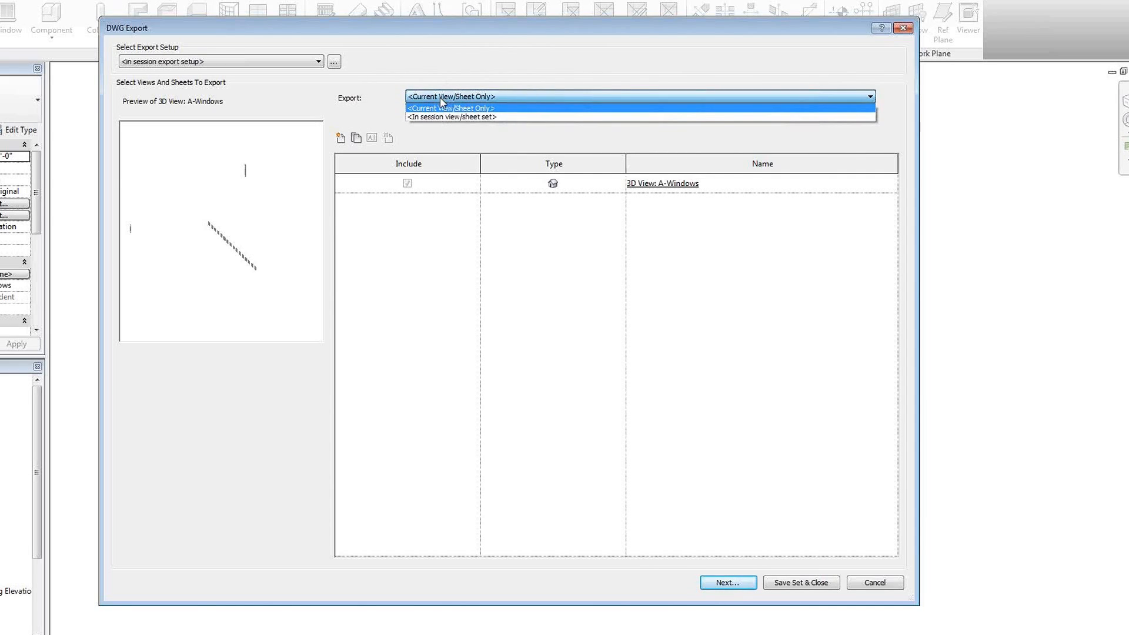
click(449, 87)
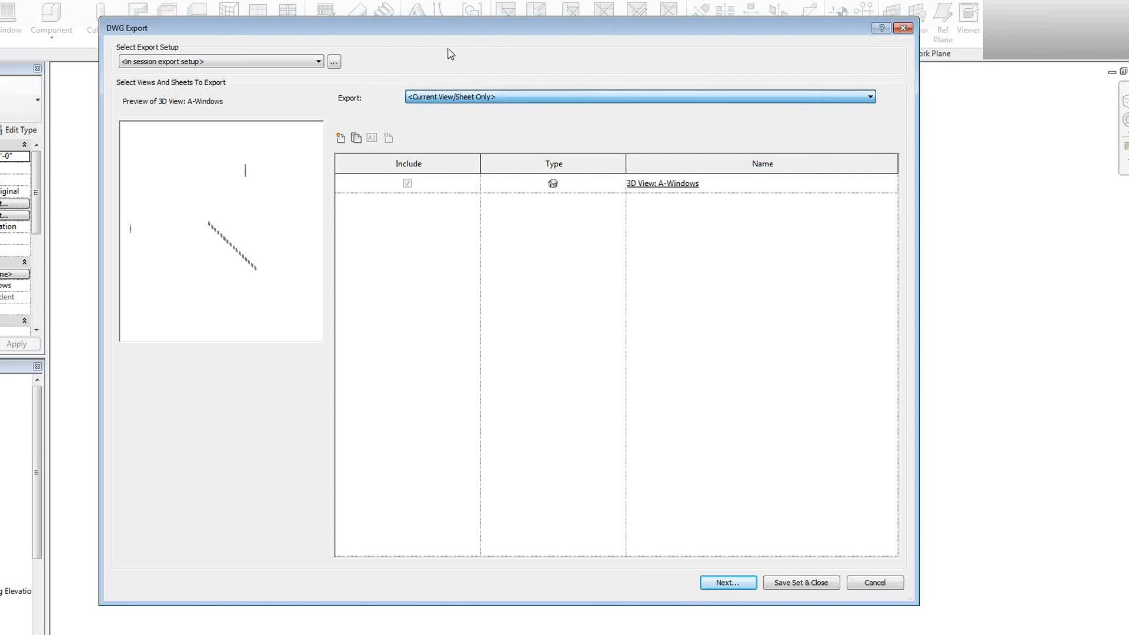
click(446, 98)
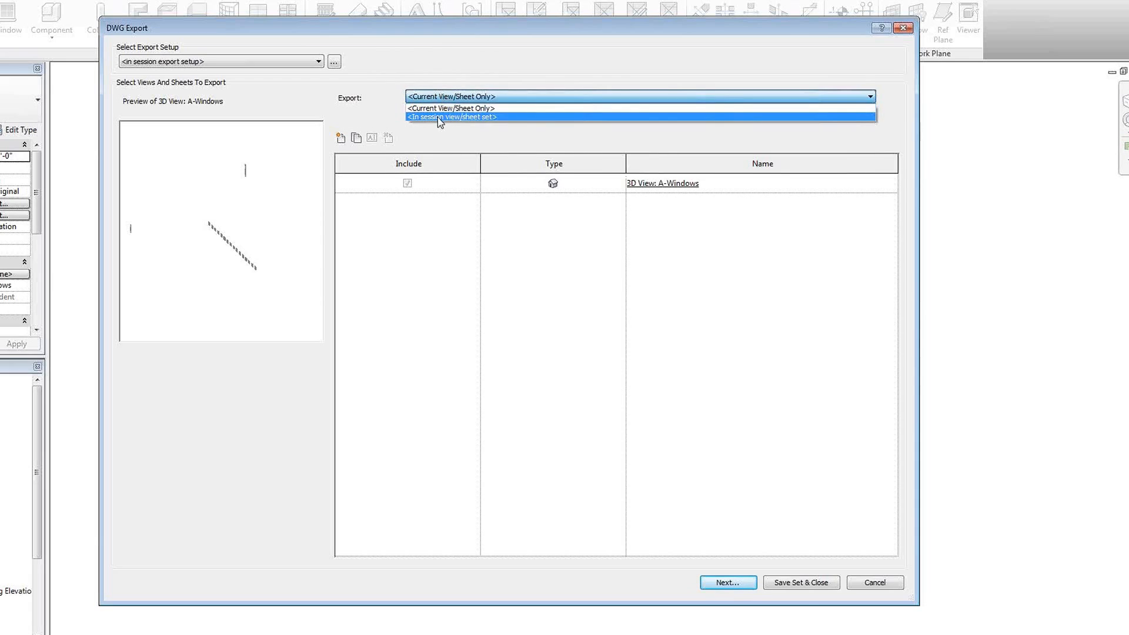
click(443, 117)
click(433, 117)
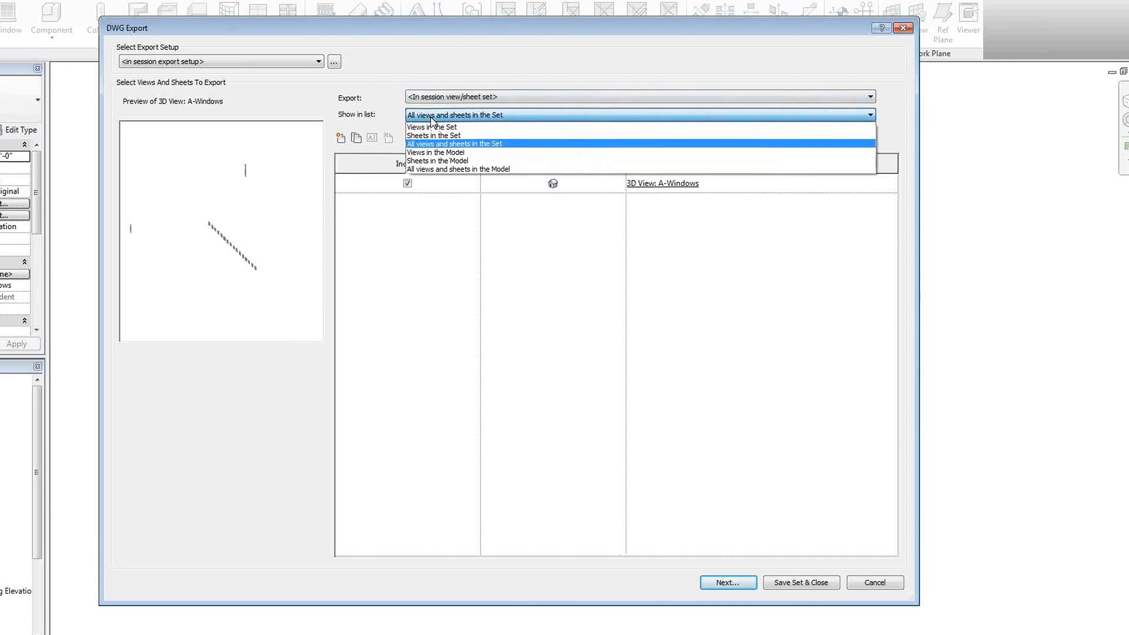
click(426, 153)
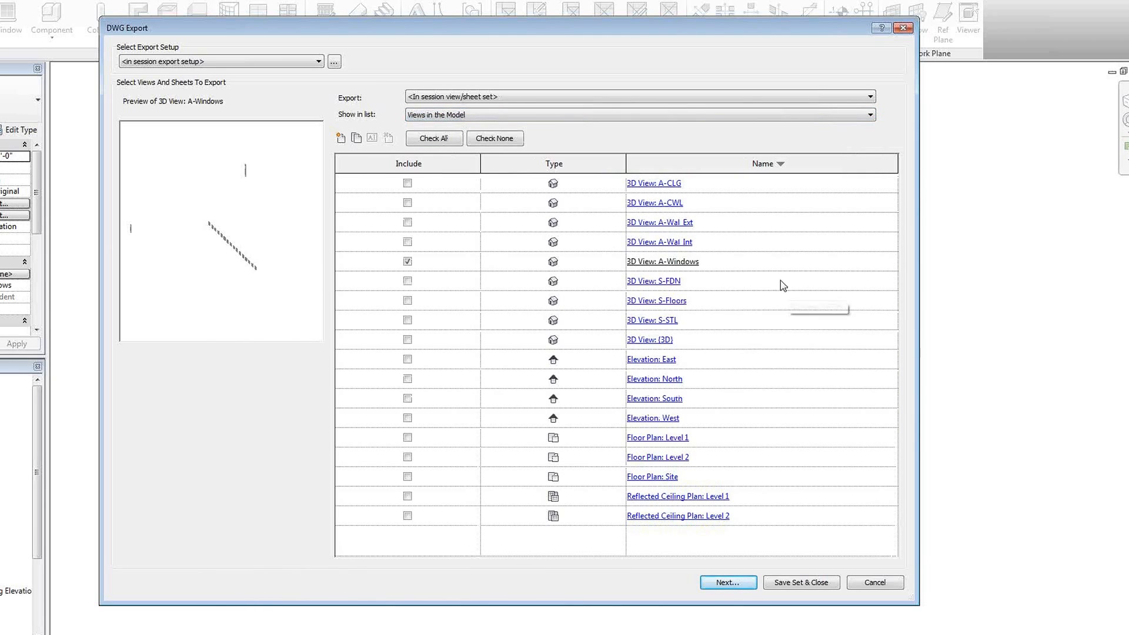
Step: Include the A-CLG, A-CWL, A-Wal_Ext, A-Wal_Int, S-FDN, S-Floors and S-STL 3D views in the export along with A-Windows
click(407, 183)
click(407, 202)
click(408, 223)
click(407, 242)
click(408, 282)
click(407, 282)
click(408, 300)
click(408, 300)
click(408, 321)
click(407, 319)
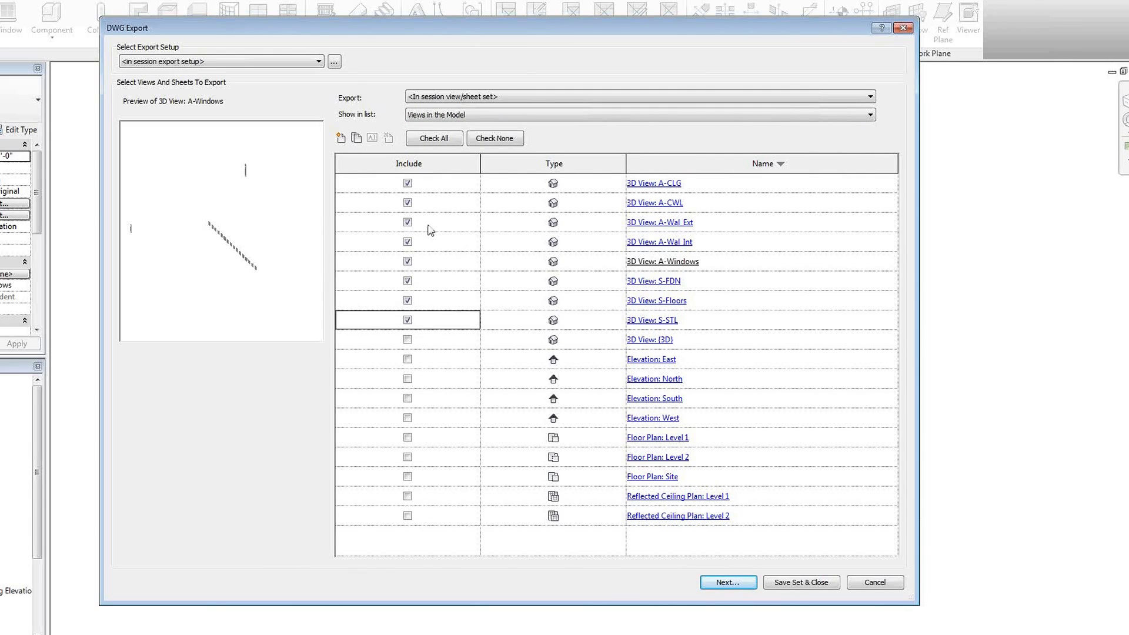
Step: Export the included views as AutoCAD 2013 DWG files to New folder on the desktop, with Automatic - Short naming and no external references
click(720, 584)
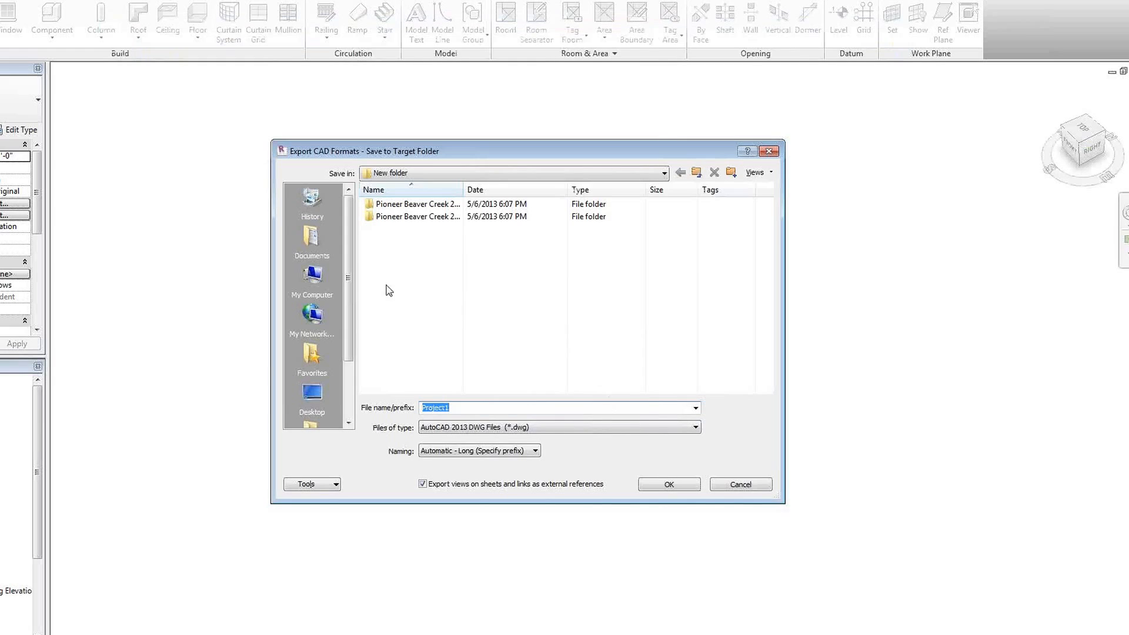
click(312, 394)
double_click(400, 267)
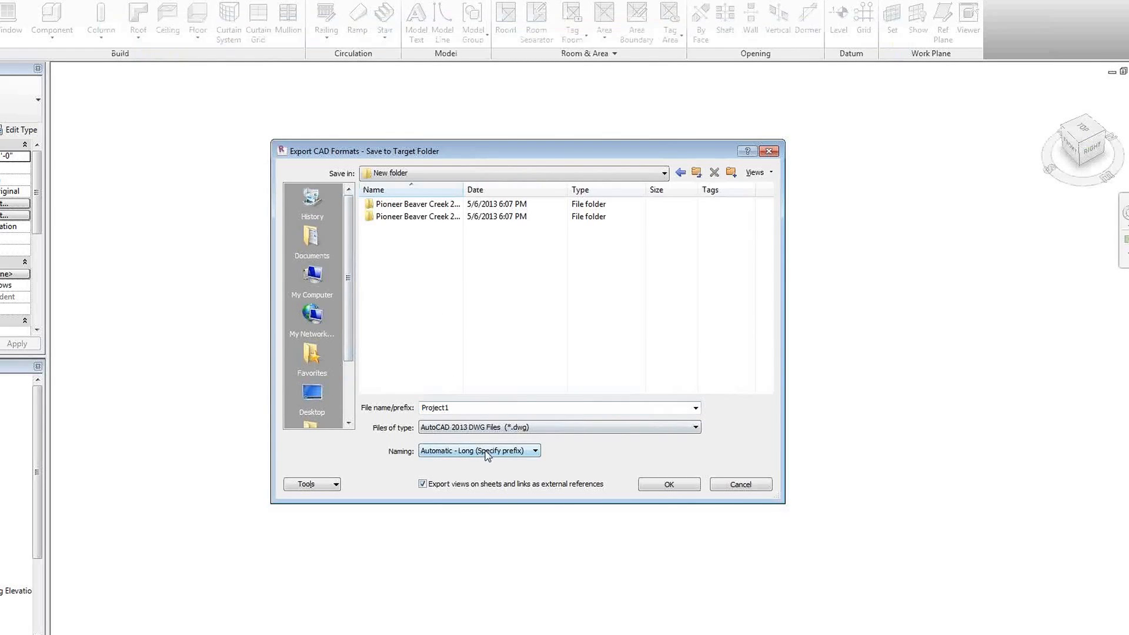
click(428, 487)
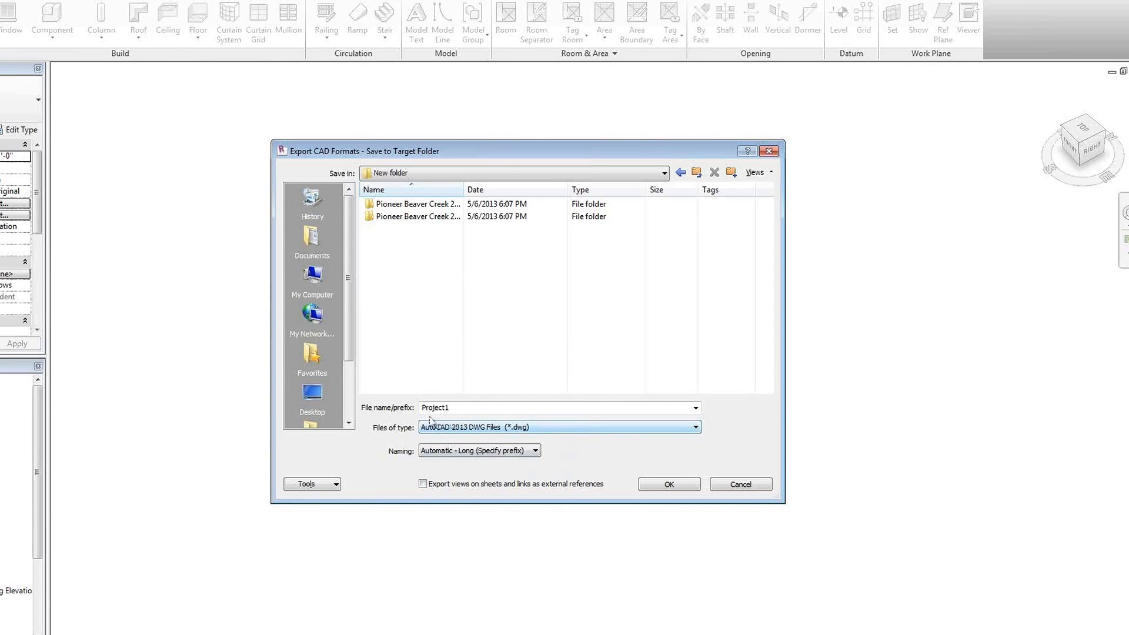
click(435, 452)
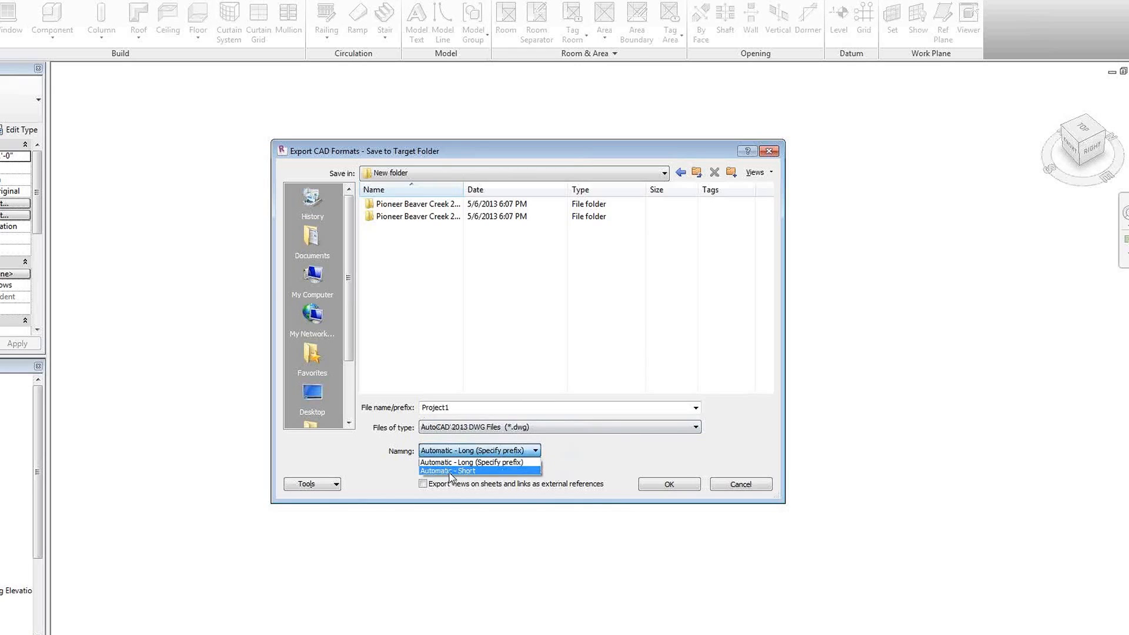
click(448, 471)
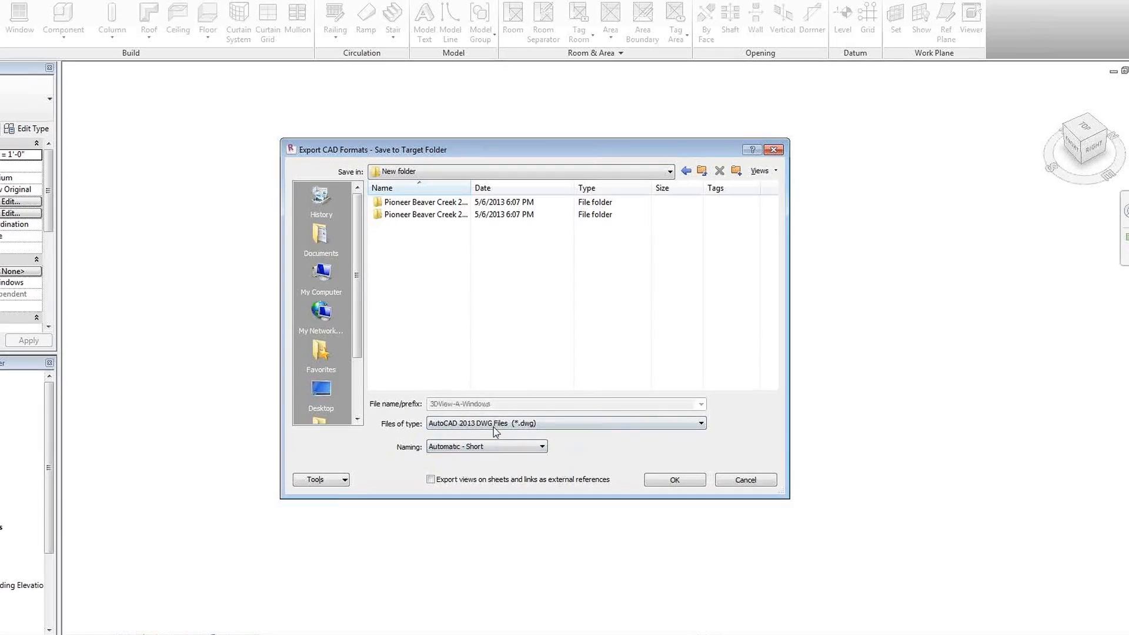
click(673, 480)
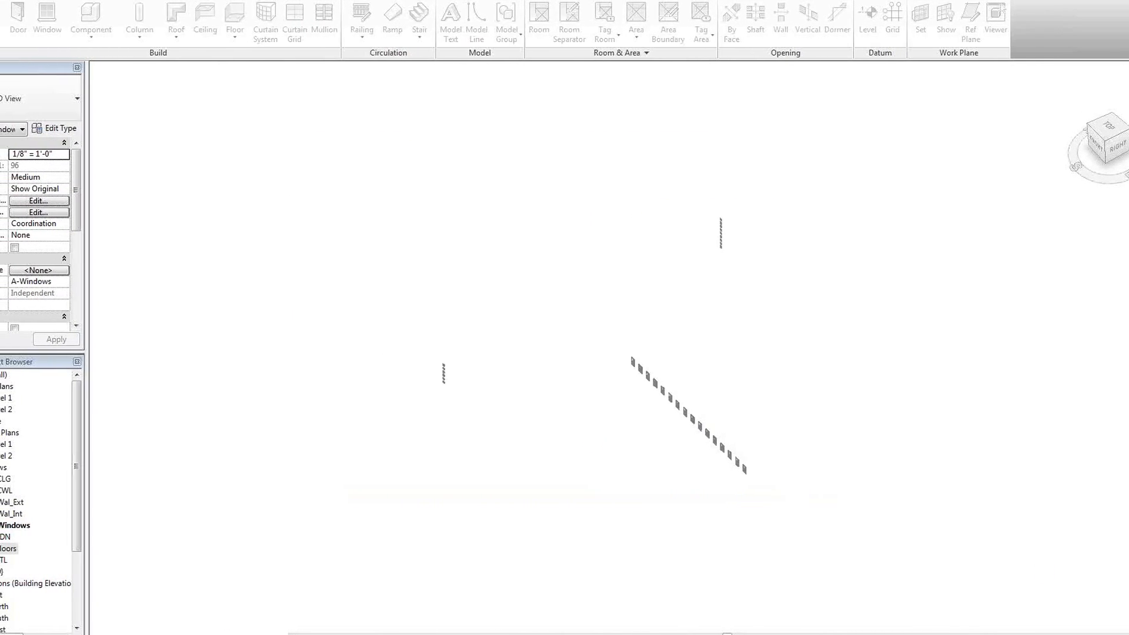
Step: Switch to the New folder window in Windows Explorer and check the exported DWG files
drag(1128, 124, 660, 61)
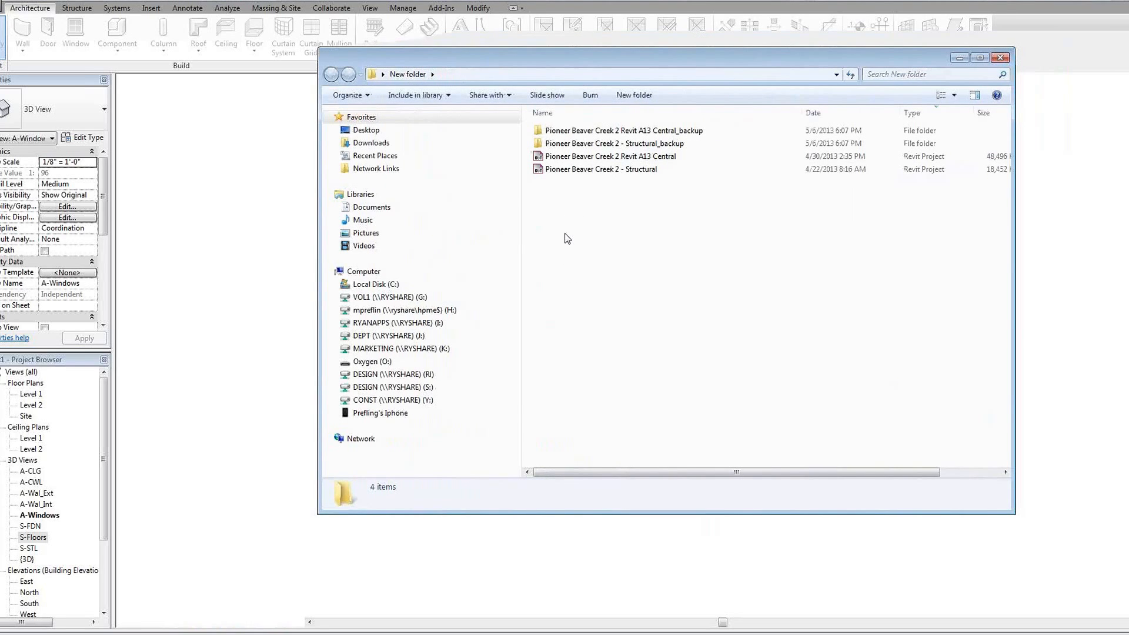
drag(675, 66, 637, 158)
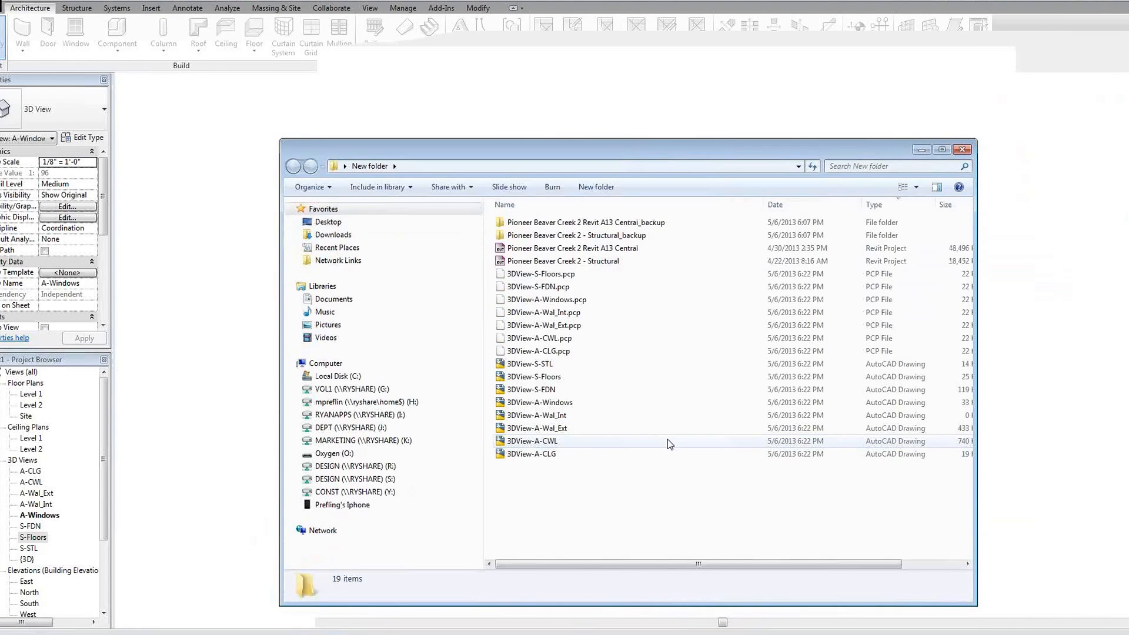
drag(648, 148, 650, 97)
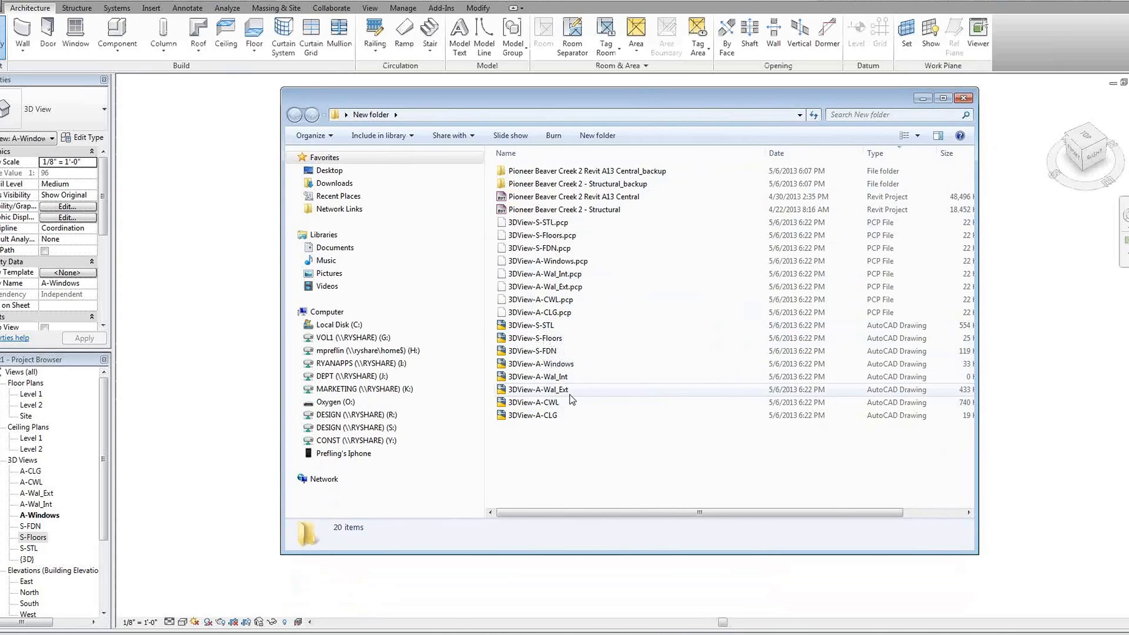
Step: Rename the three structural DWG files in New folder to S-STL, S-Floors and S-FDN, without the 3DView- prefix
click(524, 329)
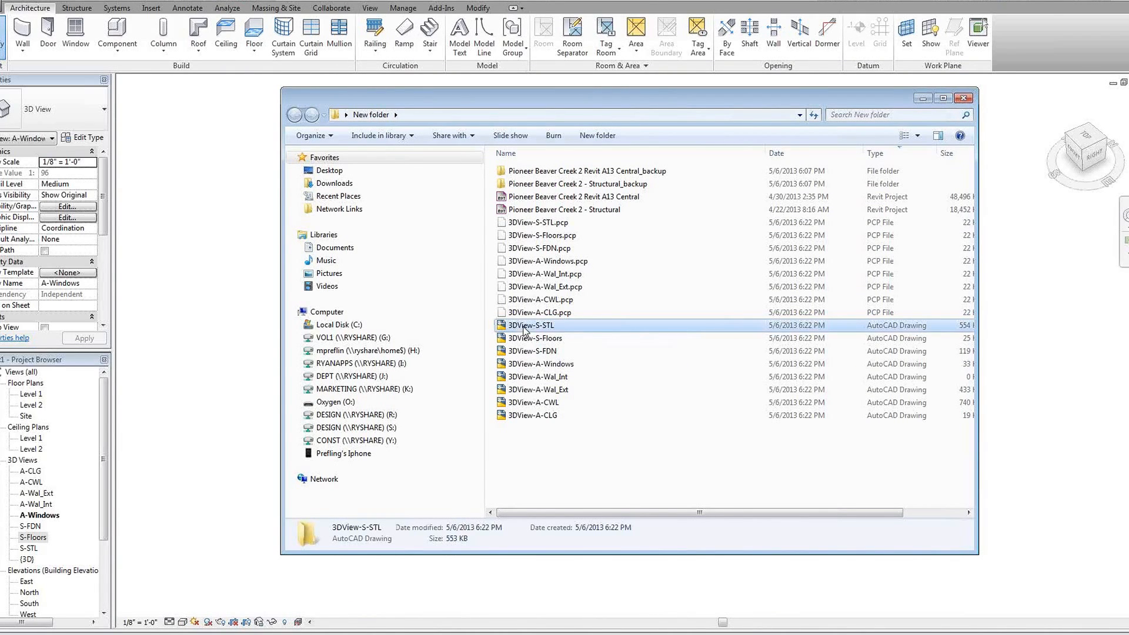
click(524, 328)
text(S-STL)
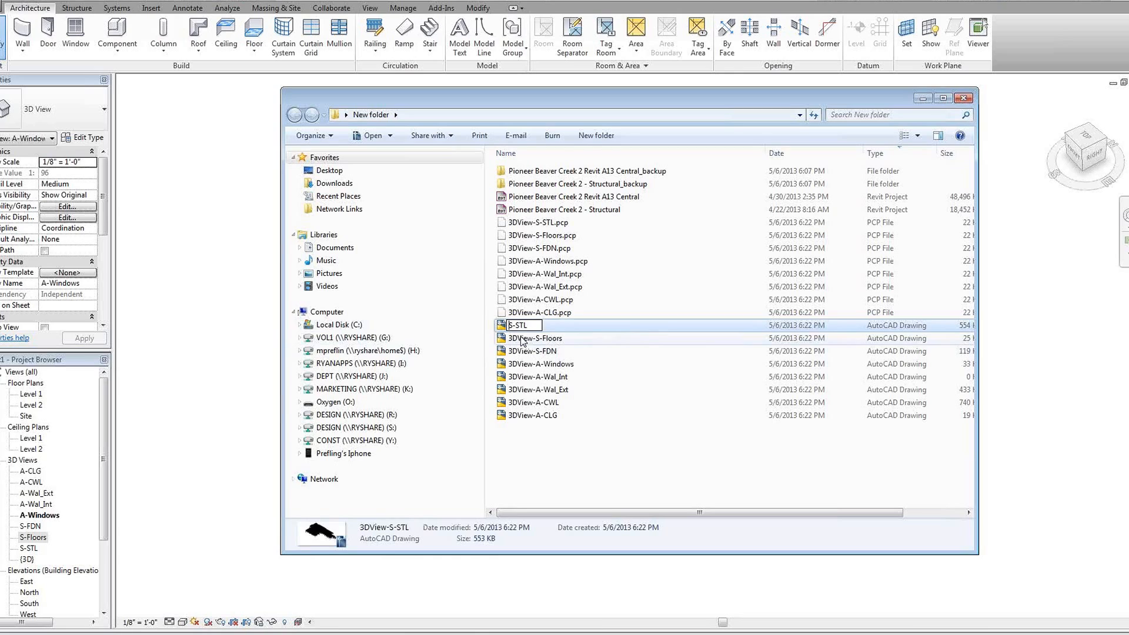
key(Tab)
text(S-Floors)
click(523, 352)
click(523, 355)
key(Delete)
Step: Remove the 3DView- prefix from the windows and interior wall drawings, naming them A-Windows and A-Wal_Int
click(519, 366)
click(527, 366)
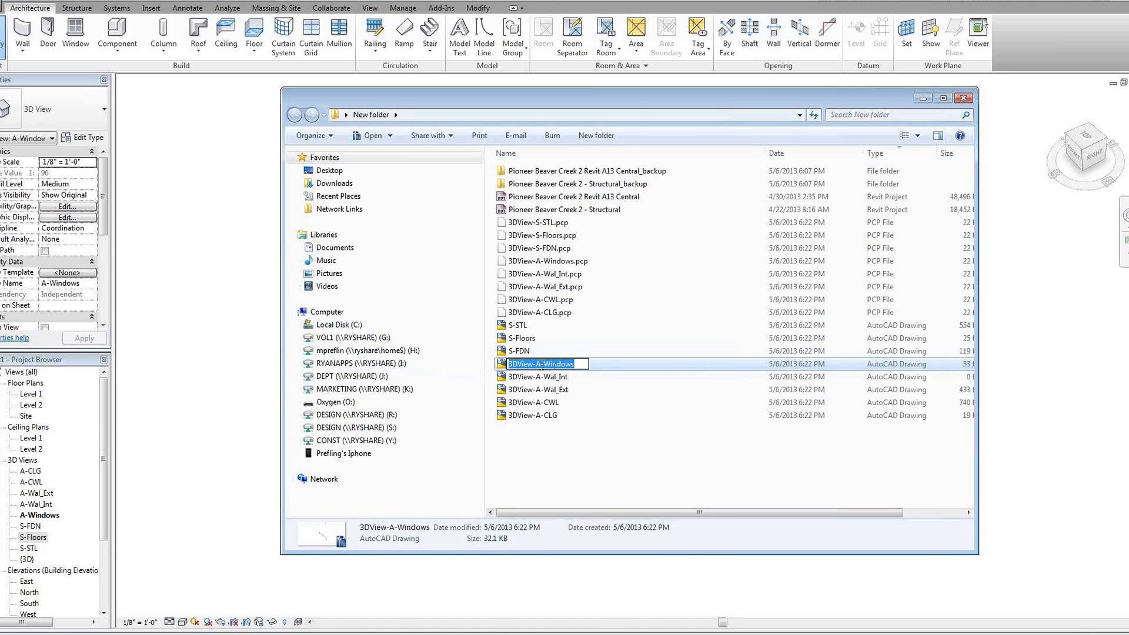
drag(538, 365, 508, 365)
key(Delete)
click(518, 376)
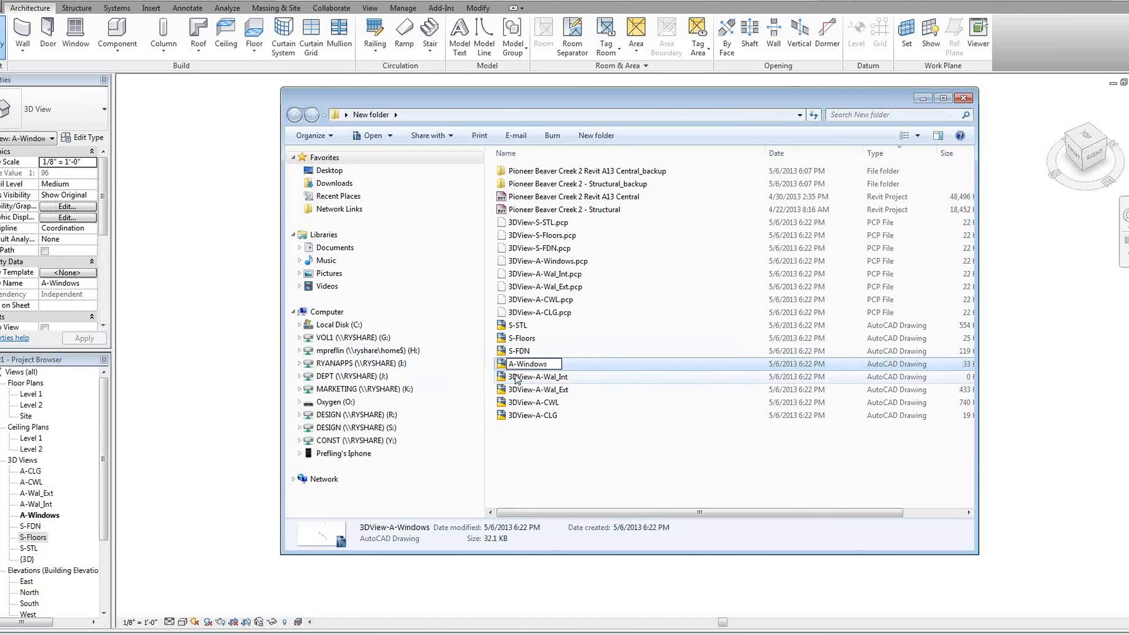
click(516, 379)
drag(540, 377, 453, 383)
key(Delete)
Step: Remove the 3DView- prefix from the remaining architectural drawings, naming them A-Wal_Ext, A-CWL and A-CLG
click(517, 390)
click(517, 390)
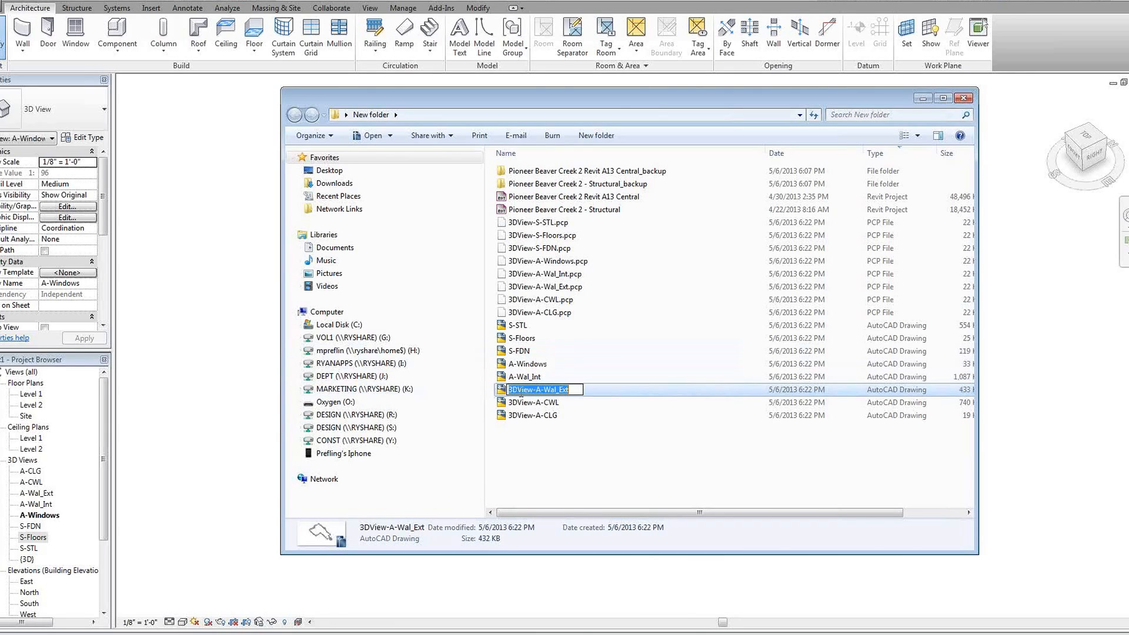
drag(536, 390, 460, 386)
key(Delete)
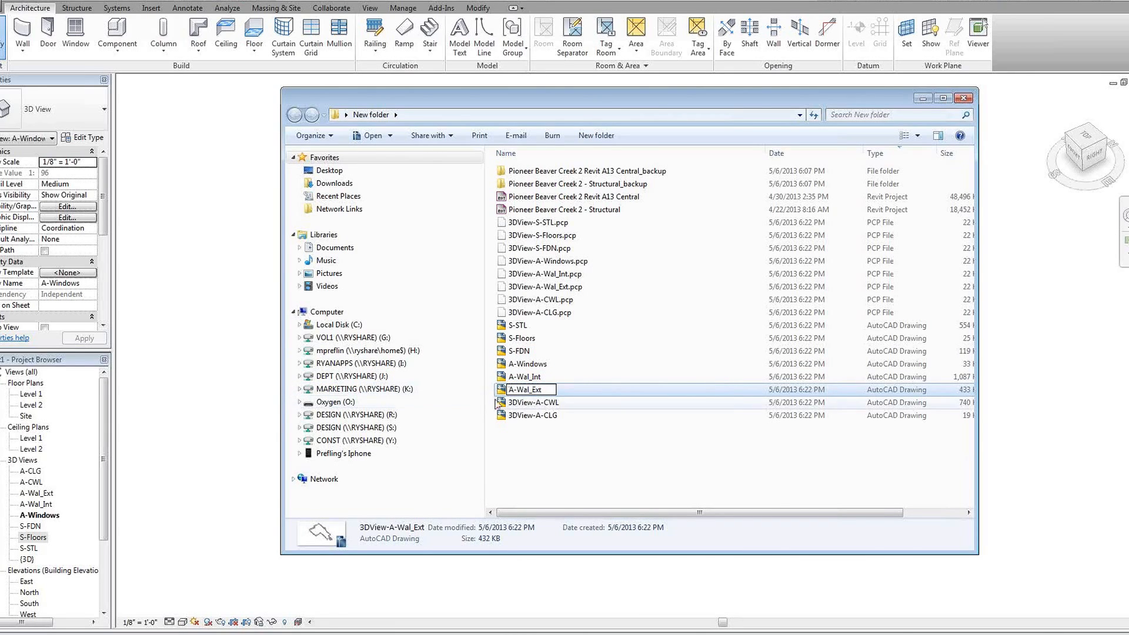
click(522, 405)
click(525, 406)
click(535, 404)
drag(535, 404, 464, 416)
key(Delete)
click(528, 417)
click(528, 417)
key(Delete)
click(541, 453)
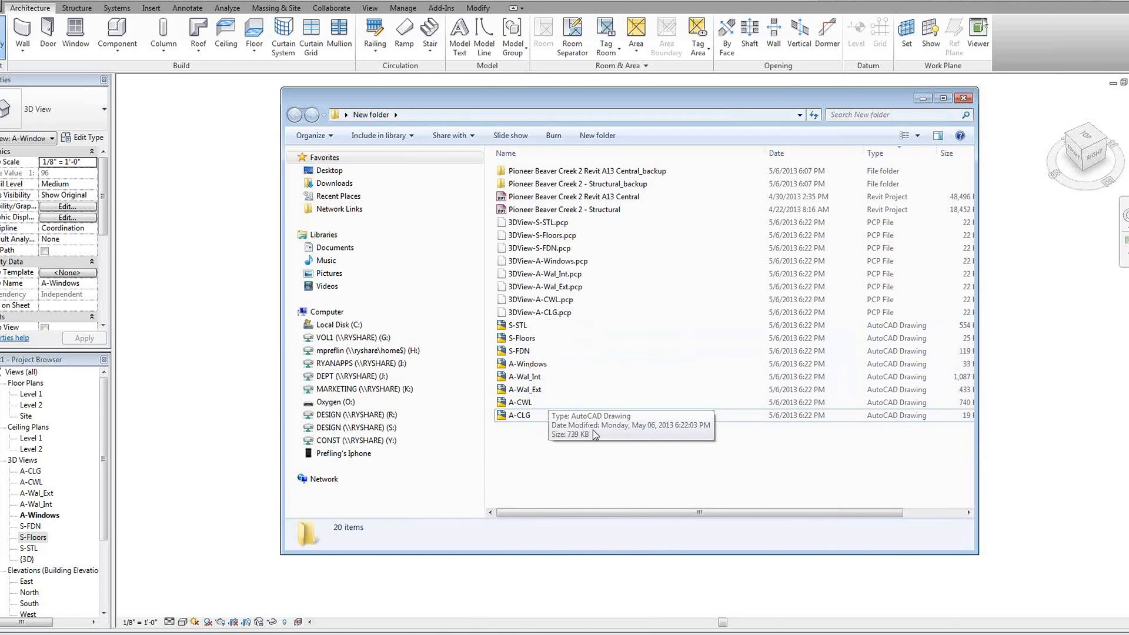
Step: Return to Revit and open the Level 1 floor plan
click(523, 351)
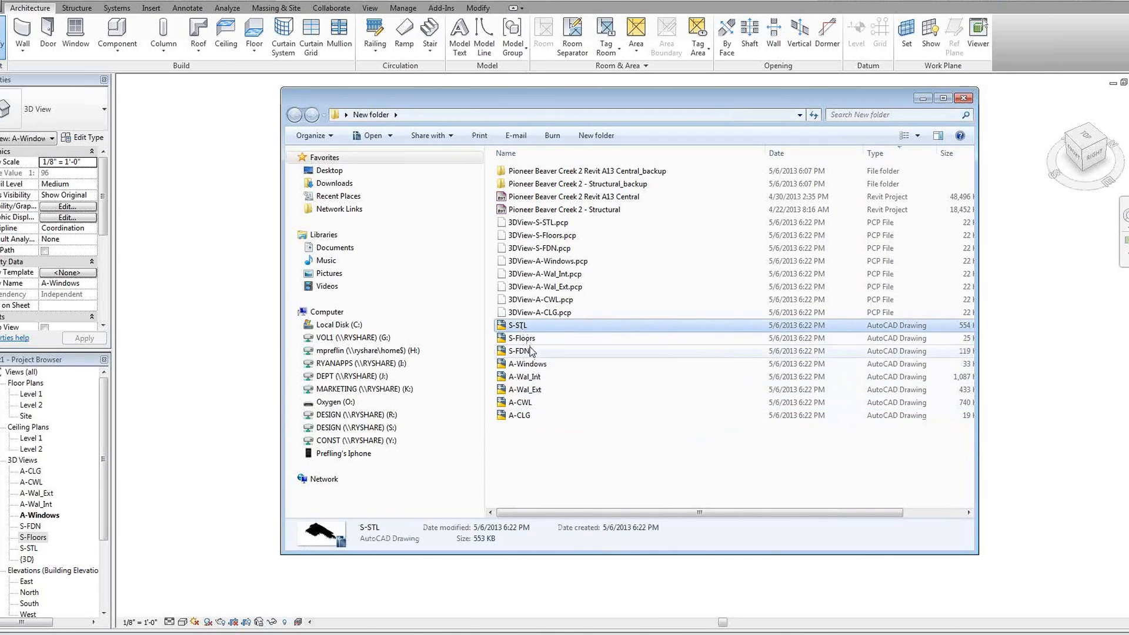
click(556, 464)
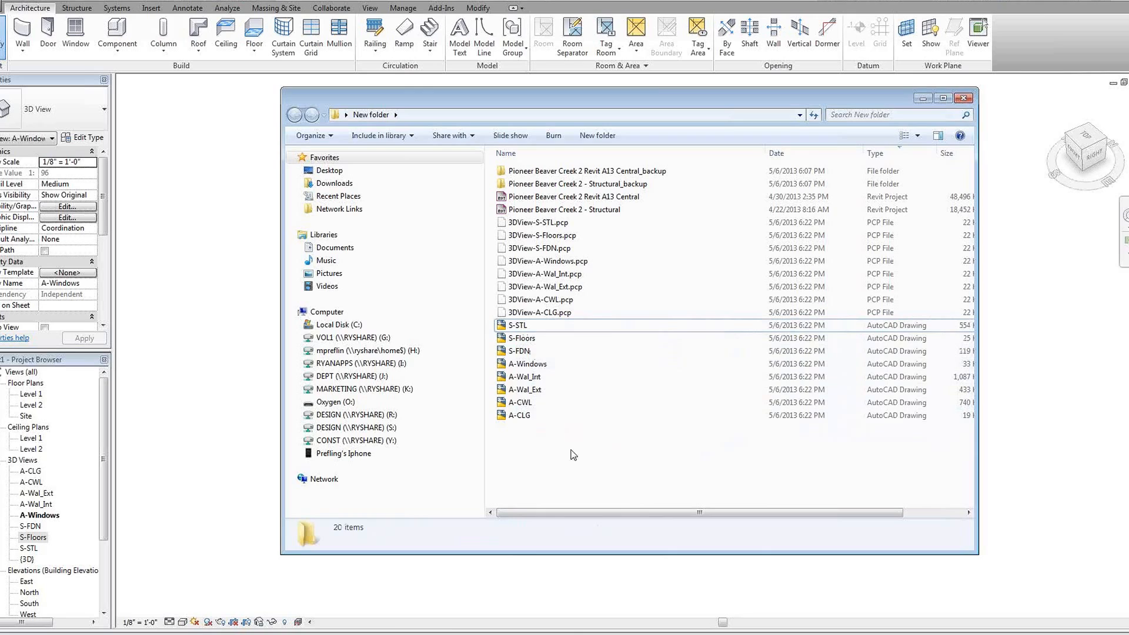
click(1088, 37)
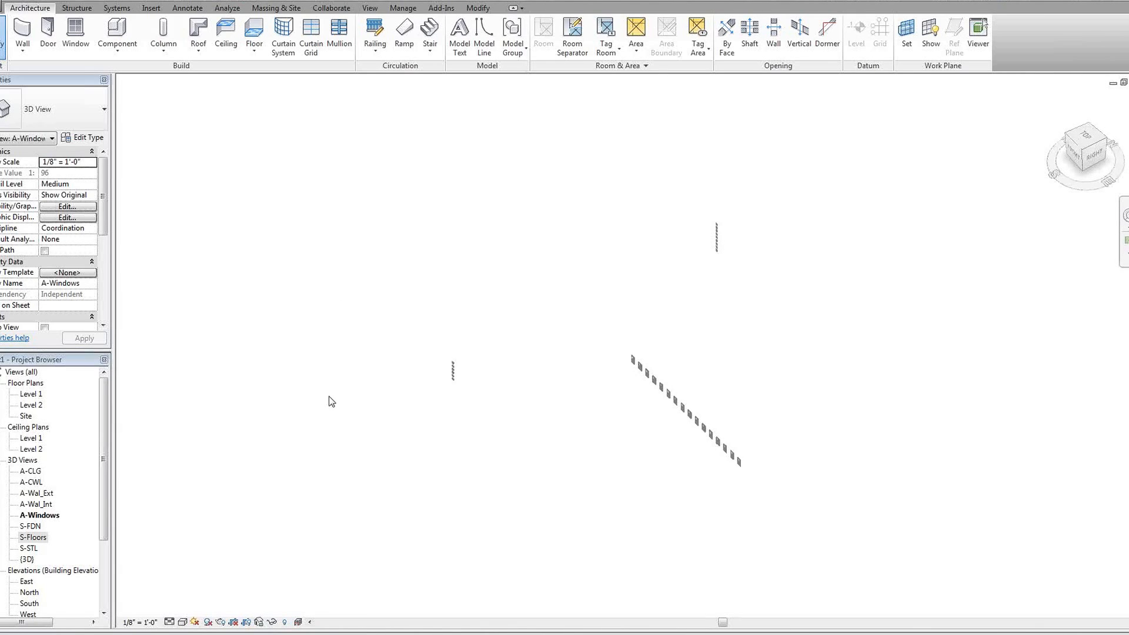
mouse_move(106, 418)
mouse_down()
mouse_move(105, 443)
mouse_move(107, 404)
mouse_up()
double_click(30, 395)
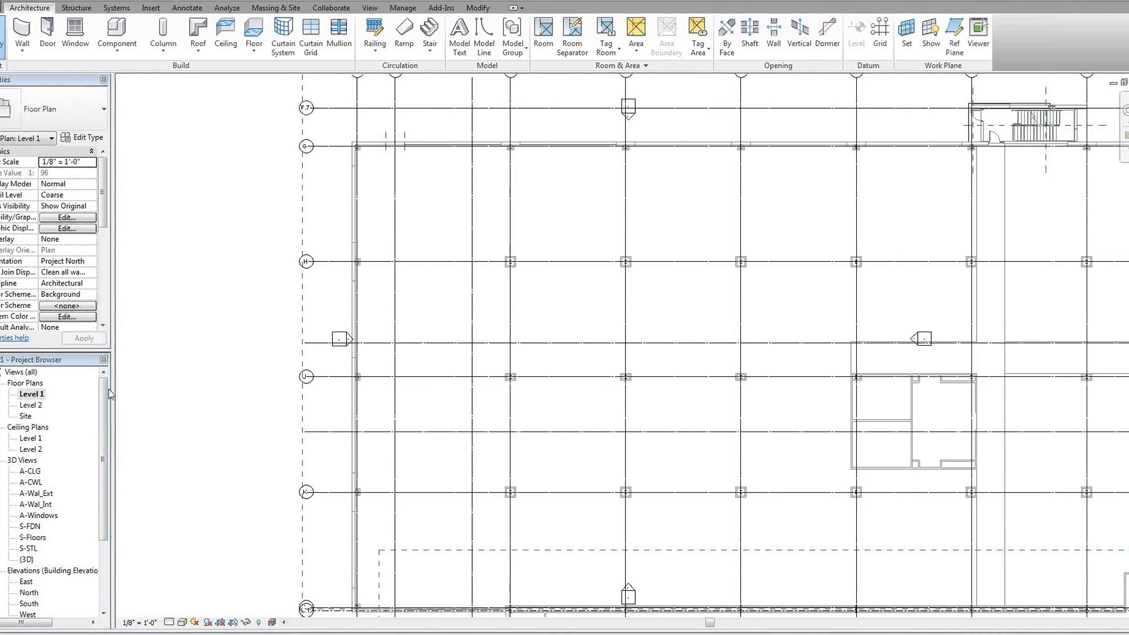
Step: In the Level 1 plan's visibility overrides, turn off all model categories and every annotation category except Grids
scroll(226, 357, down, 3)
middle_drag(257, 337, 300, 247)
key(v)
key(g)
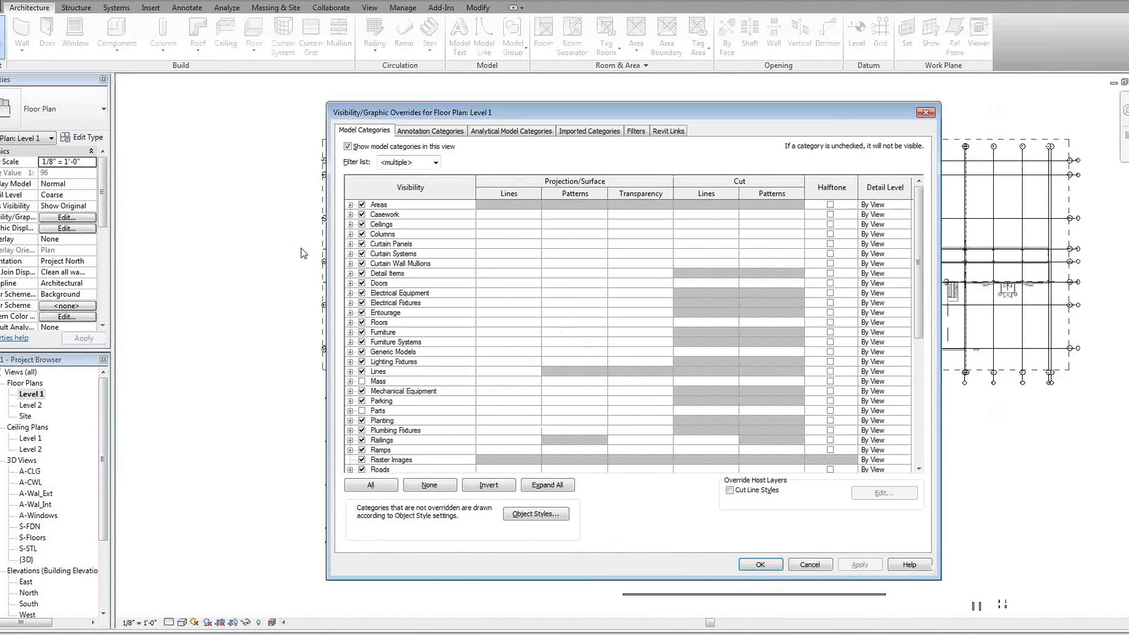
click(366, 148)
click(431, 131)
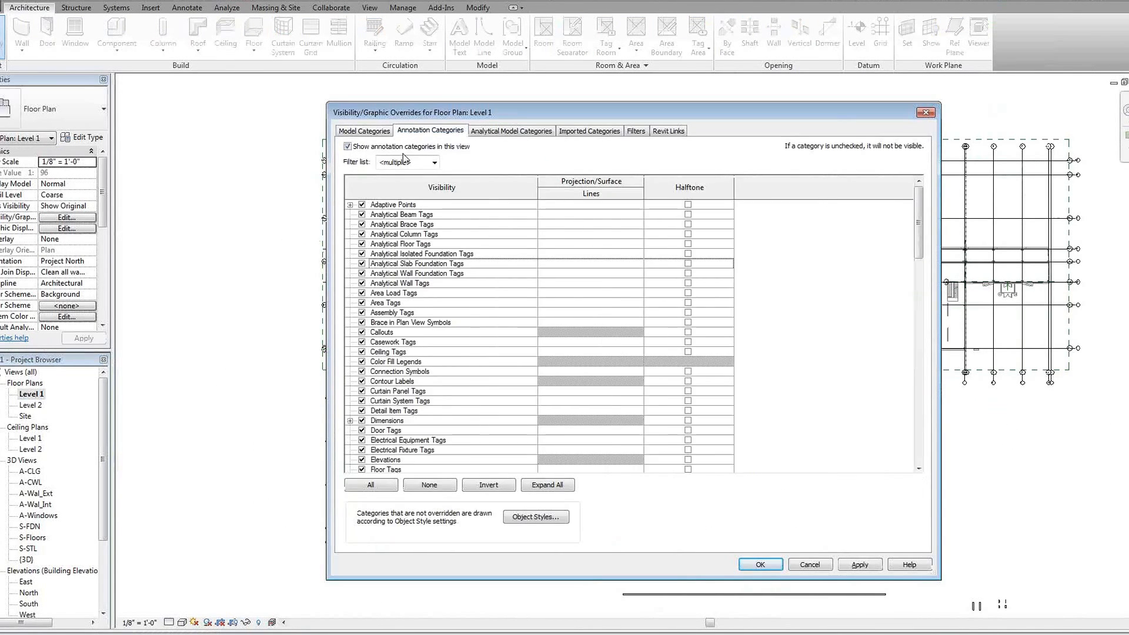
click(370, 484)
click(427, 486)
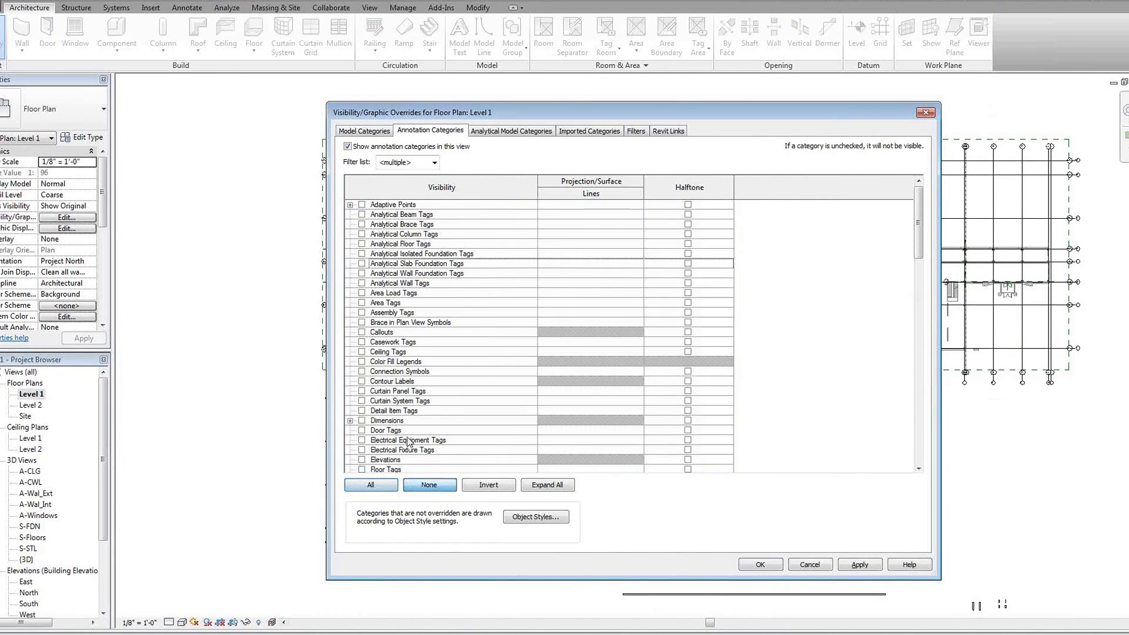
scroll(378, 388, down, 5)
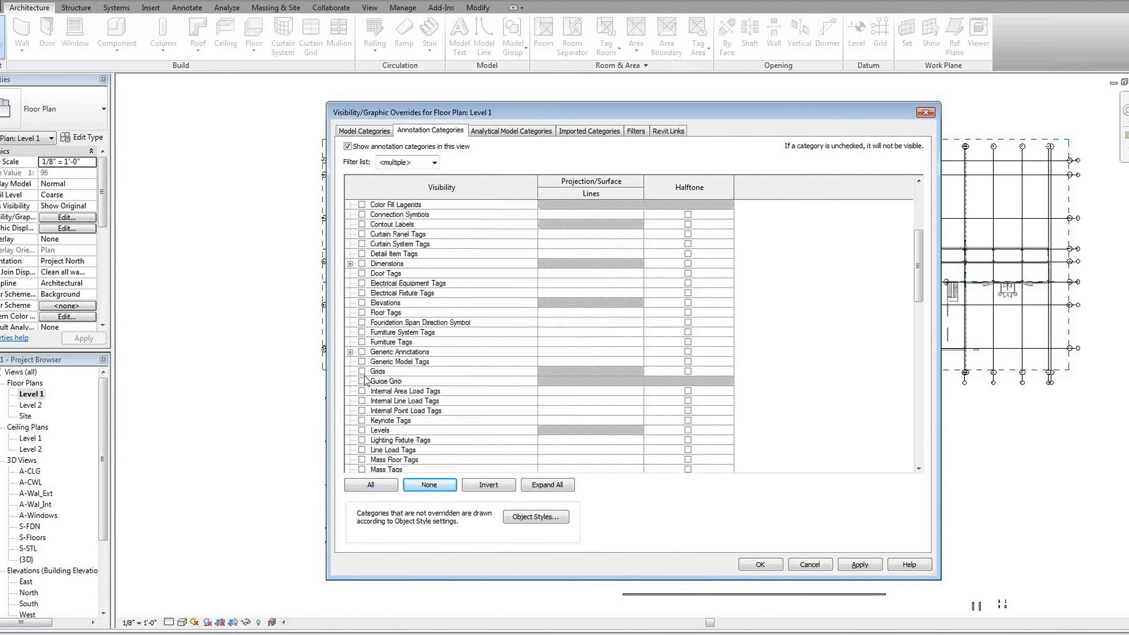
click(362, 372)
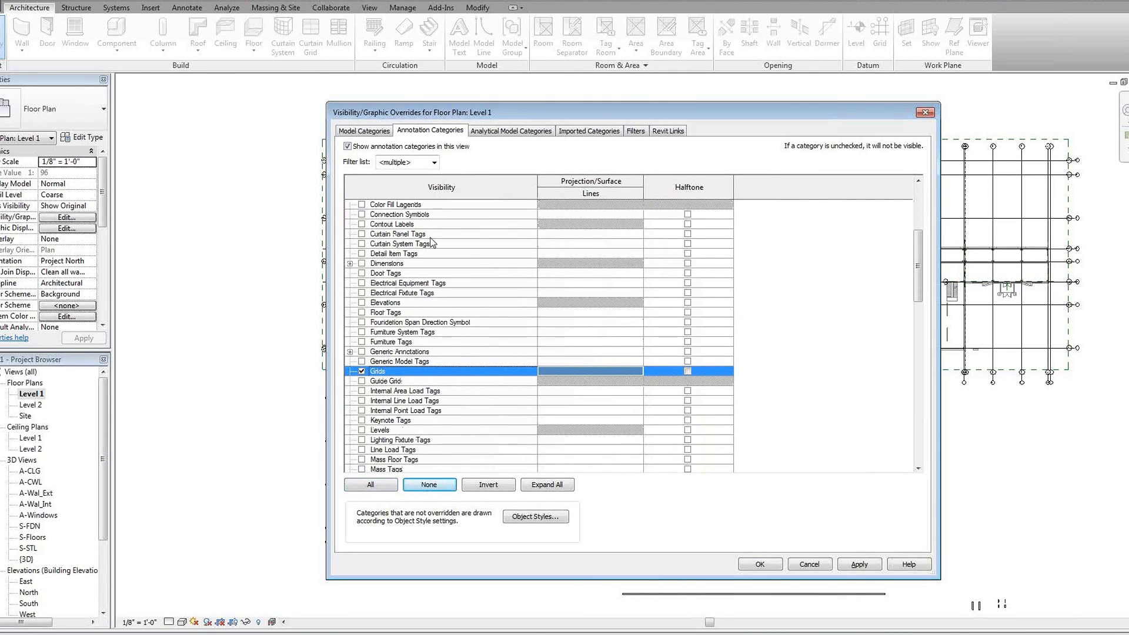
Step: Hide the linked Pioneer Beaver Creek 2 Revit A13 Central model in the Level 1 plan and apply the visibility overrides
click(673, 132)
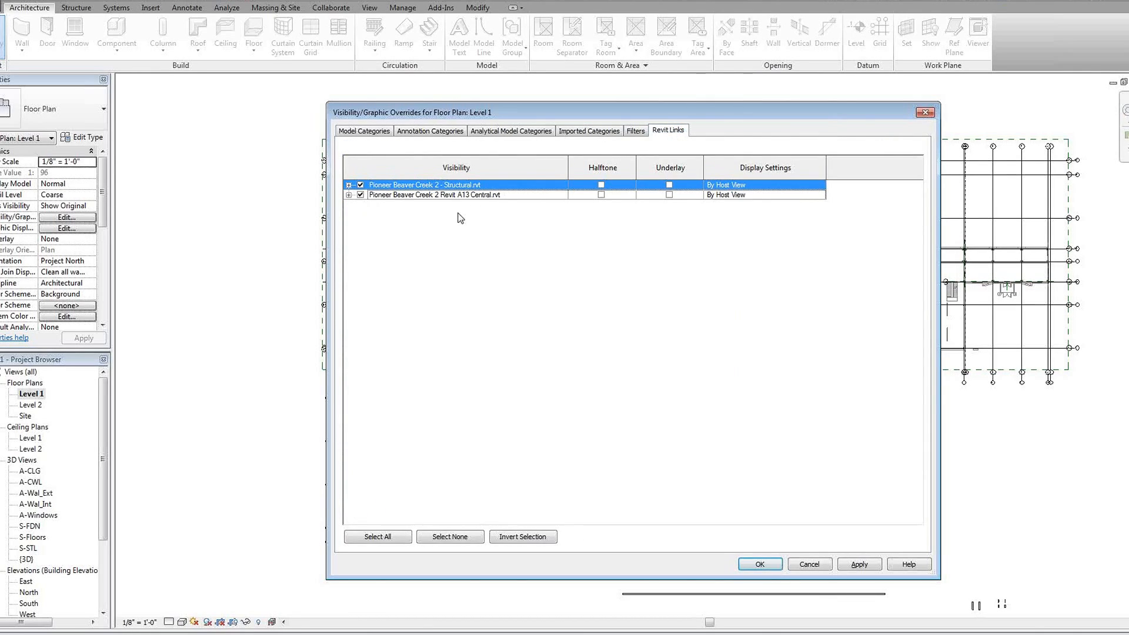
click(360, 195)
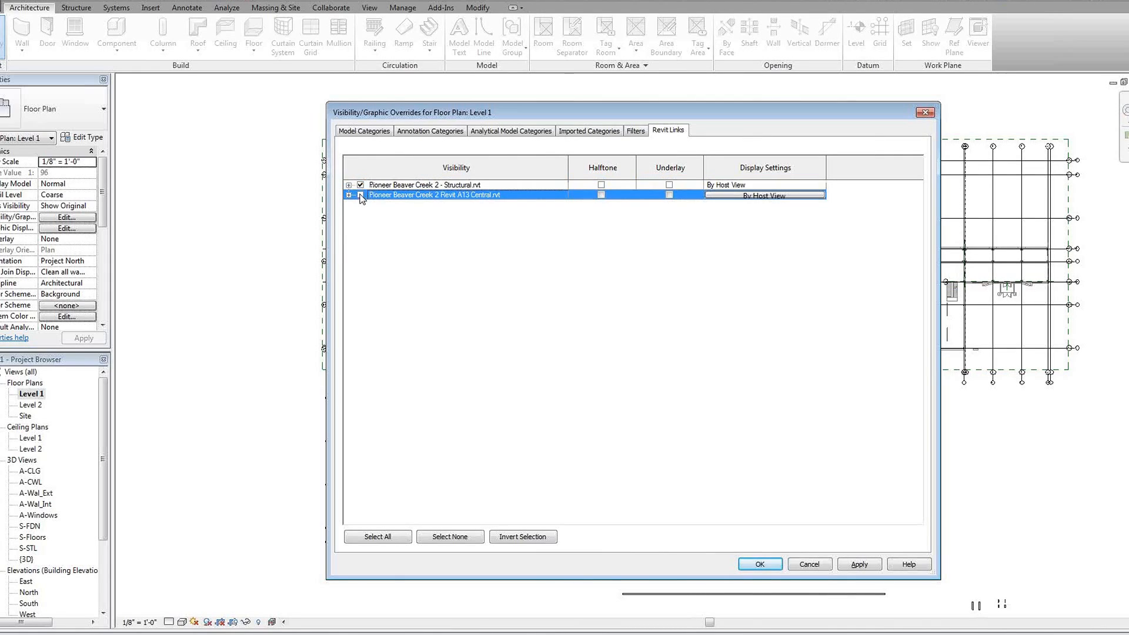
click(459, 186)
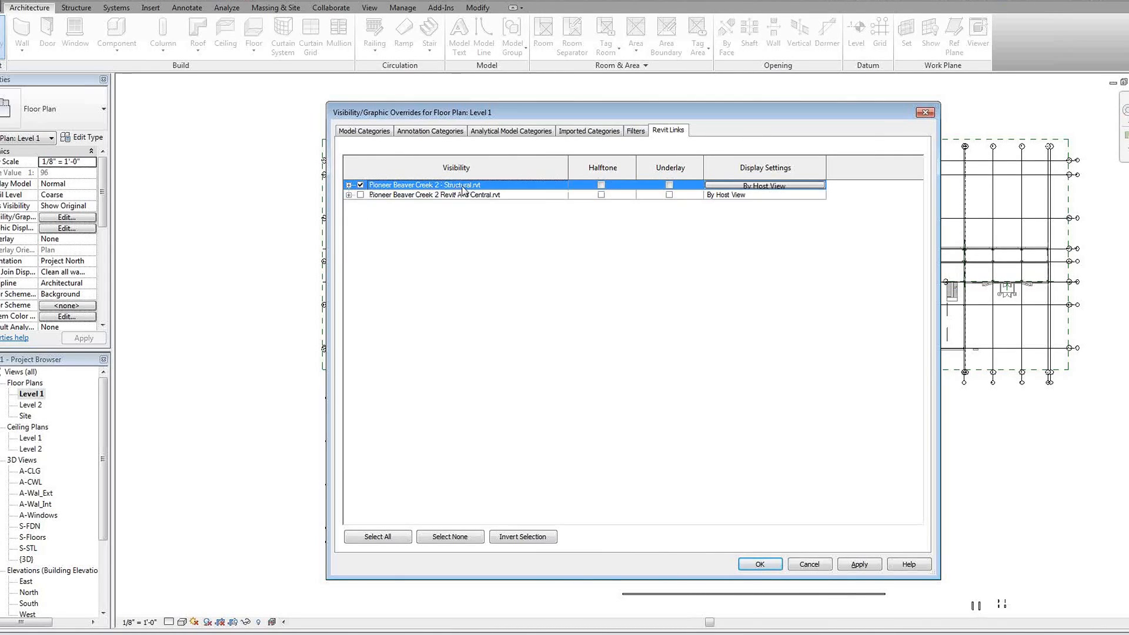
click(760, 563)
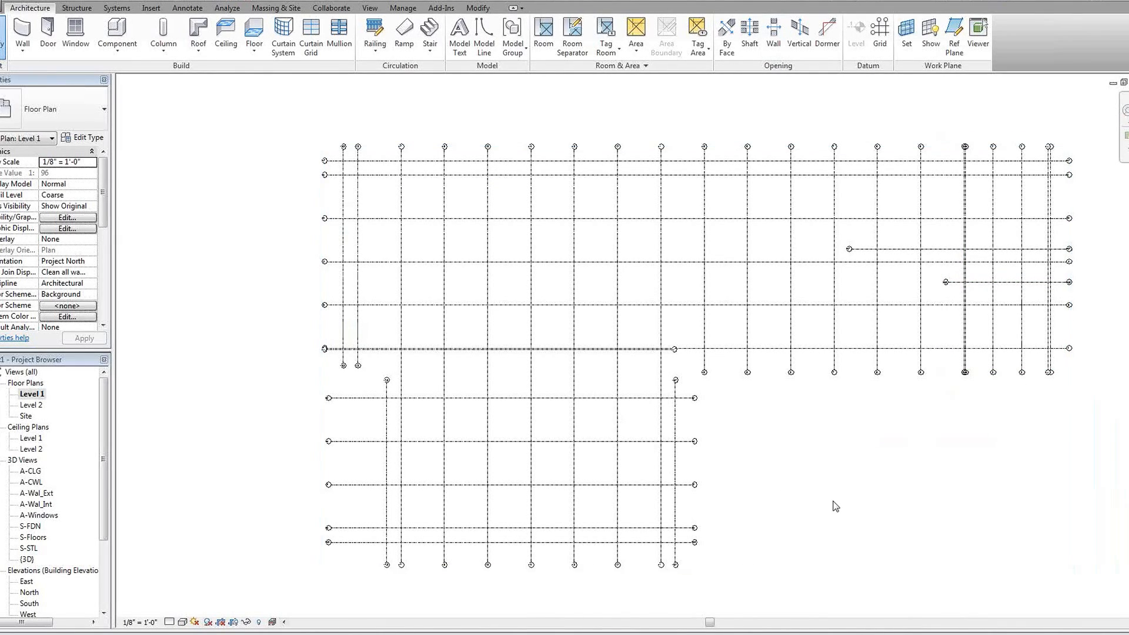
Step: Start a DWG export of the current Level 1 floor plan view only
middle_drag(819, 445, 782, 441)
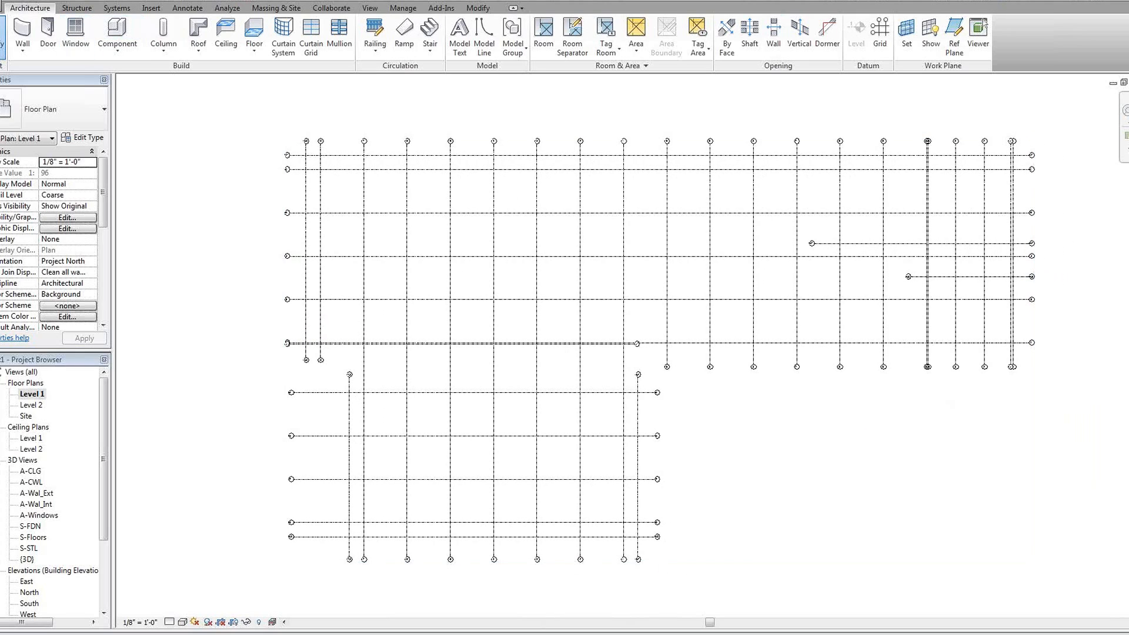
click(2, 6)
mouse_move(36, 159)
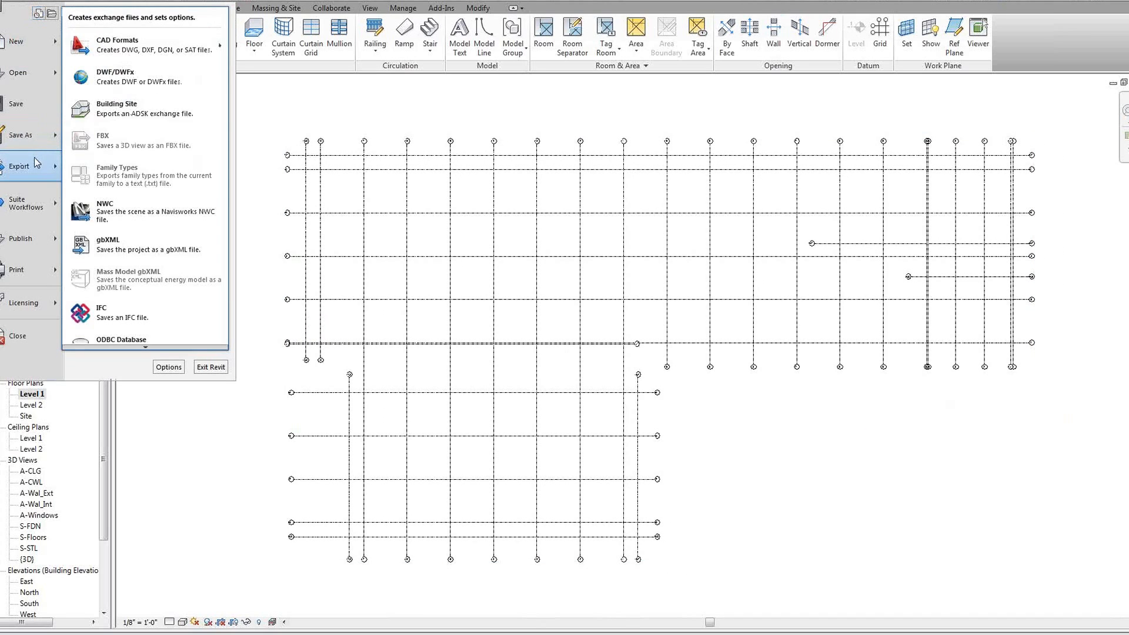
mouse_move(147, 57)
click(253, 35)
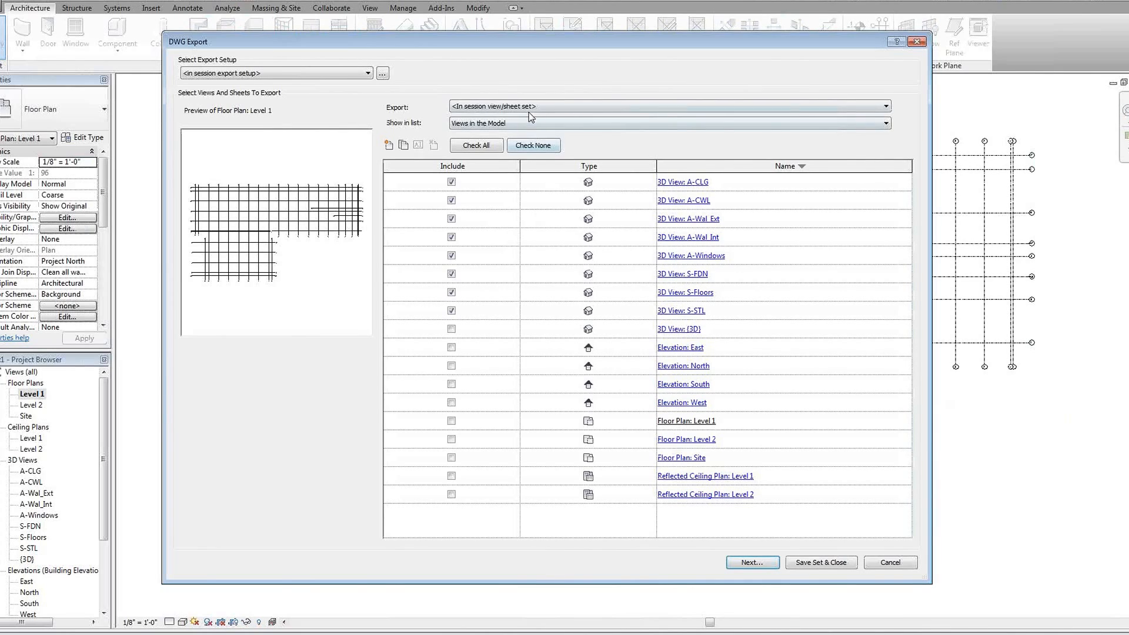
click(528, 107)
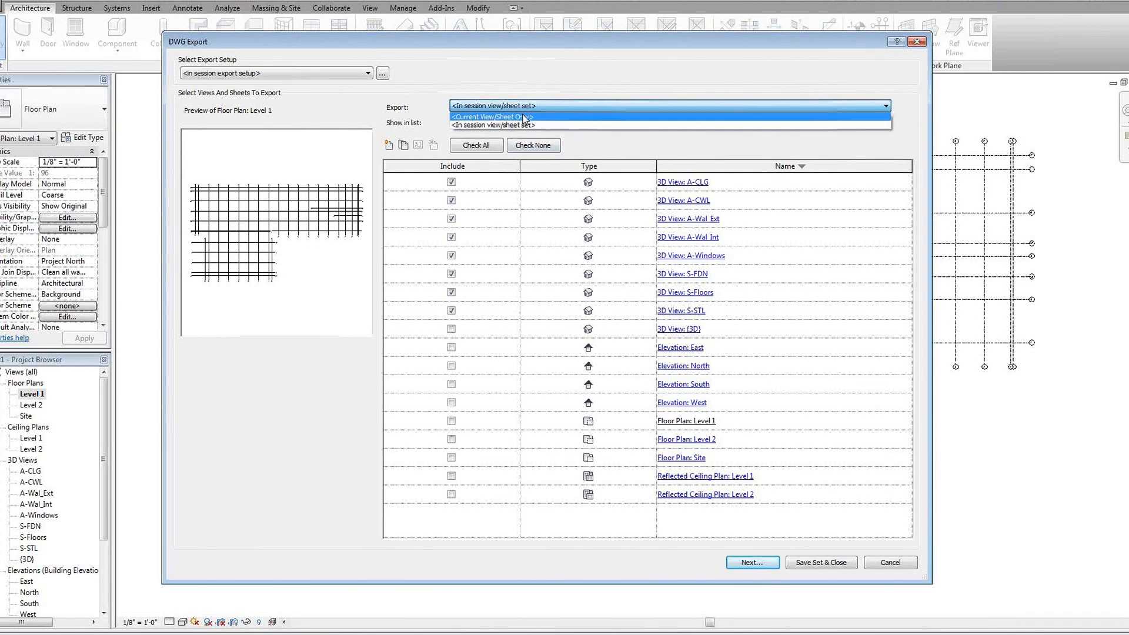
click(528, 115)
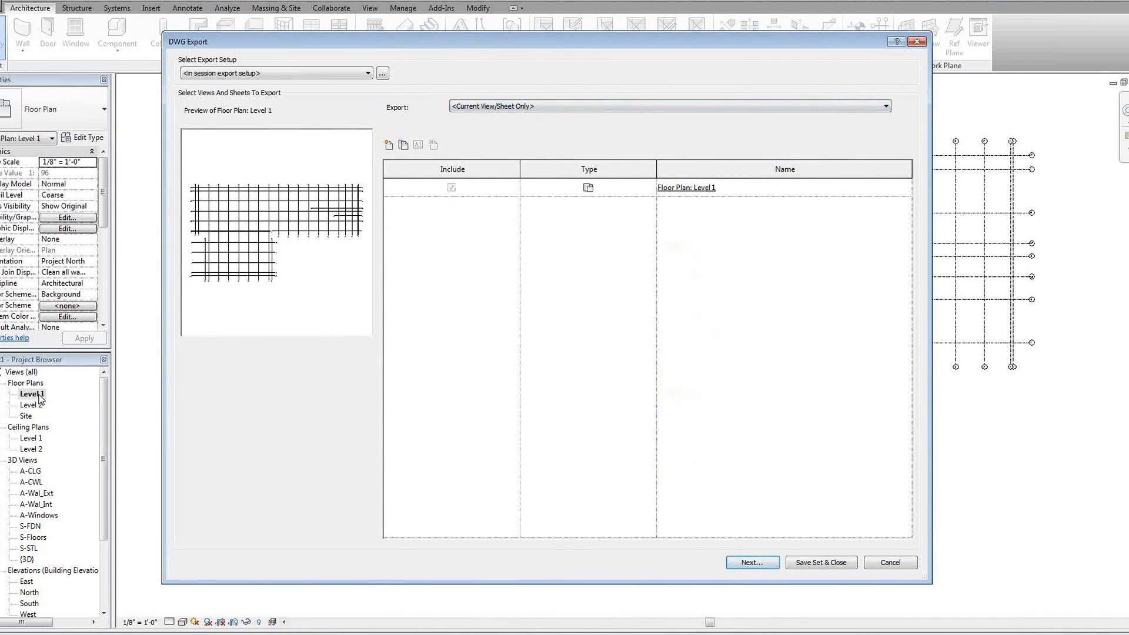
Step: Export the plan to New folder as S-Grid in AutoCAD 2013 DWG format, using Automatic - Long naming and no external references
click(752, 563)
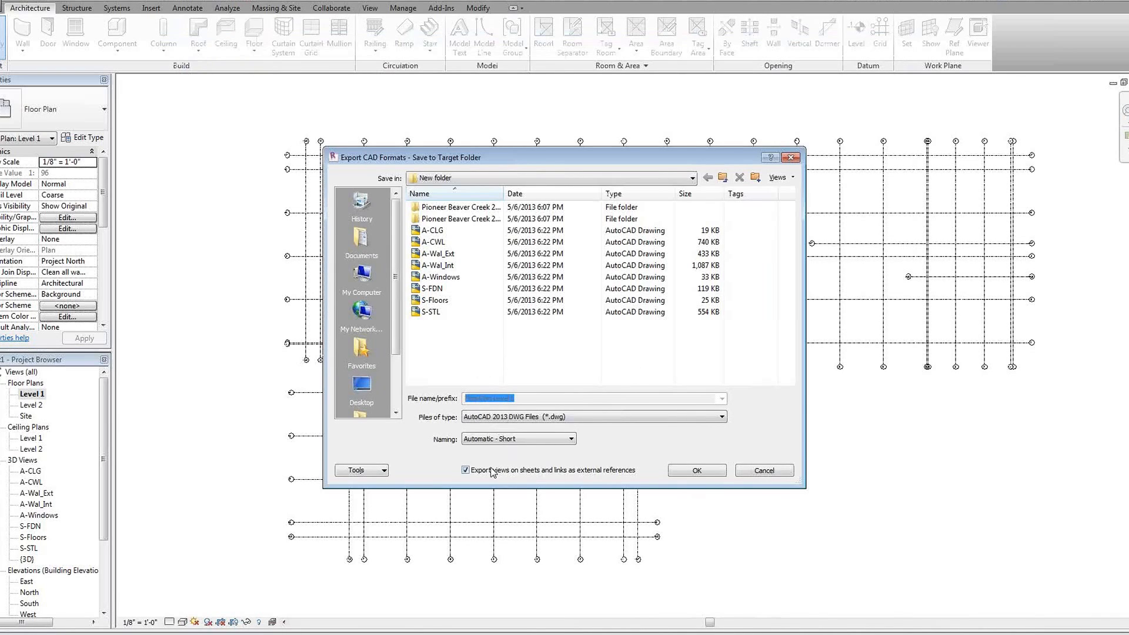
click(518, 440)
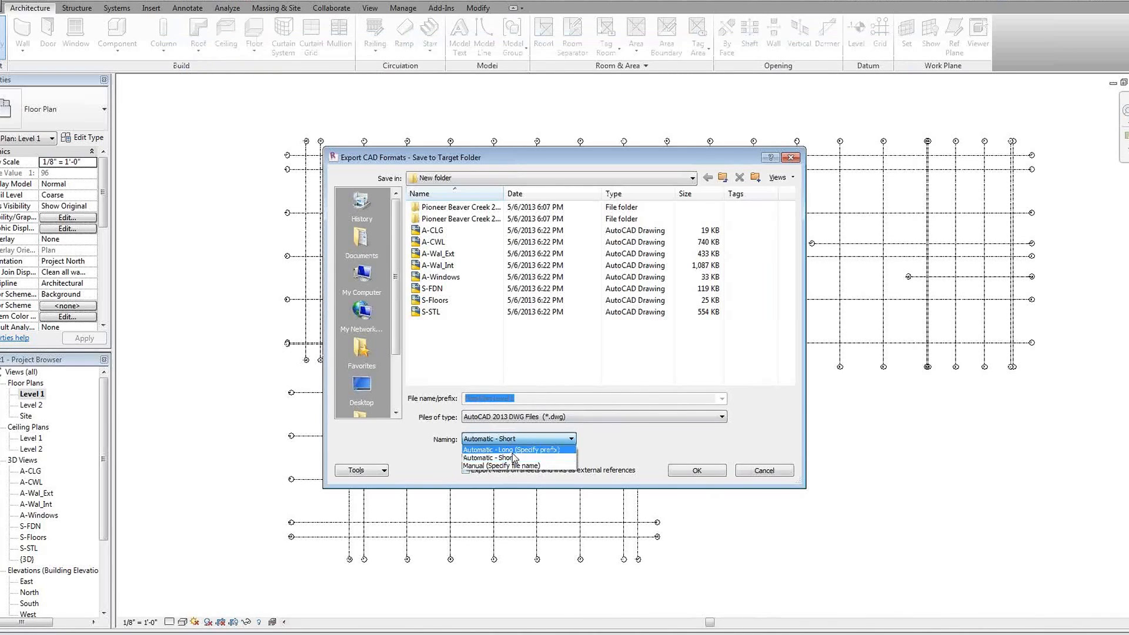
click(510, 450)
text(S-Grid)
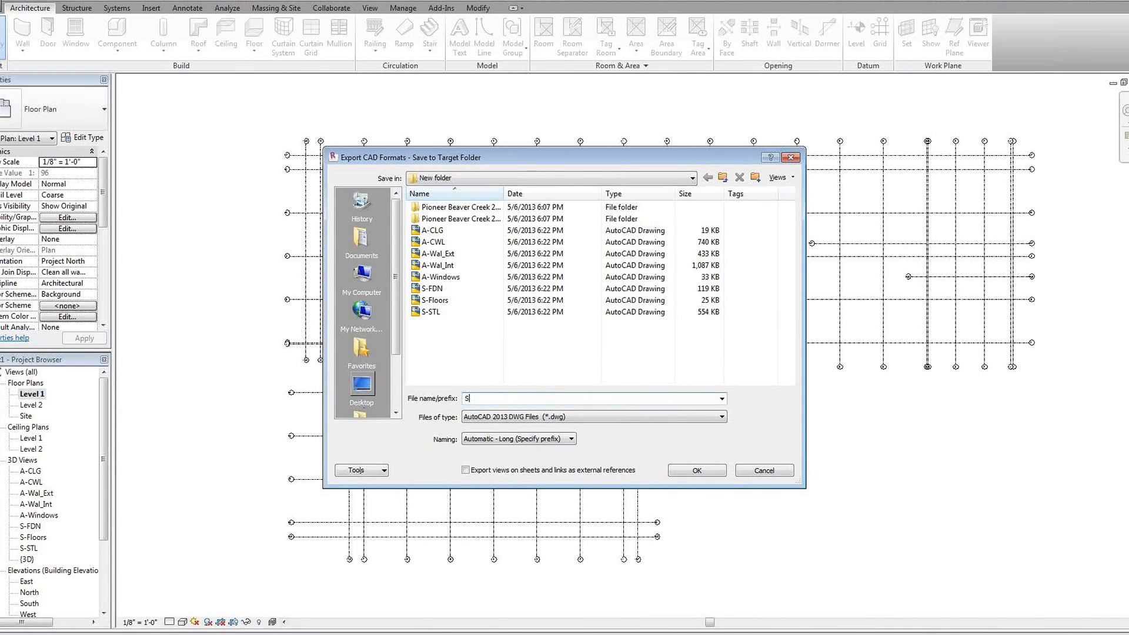
click(697, 470)
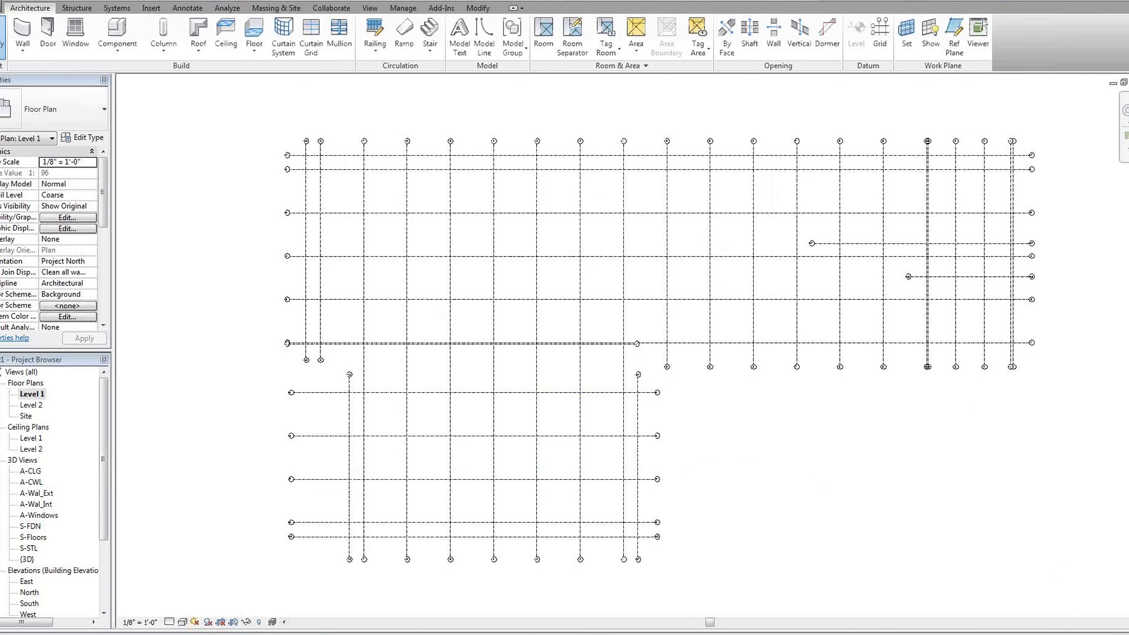
Step: Check the S-Grid drawing in New folder and switch to the PowerPoint workflow diagram to review its MEP Team box
key(alt+Tab)
click(526, 351)
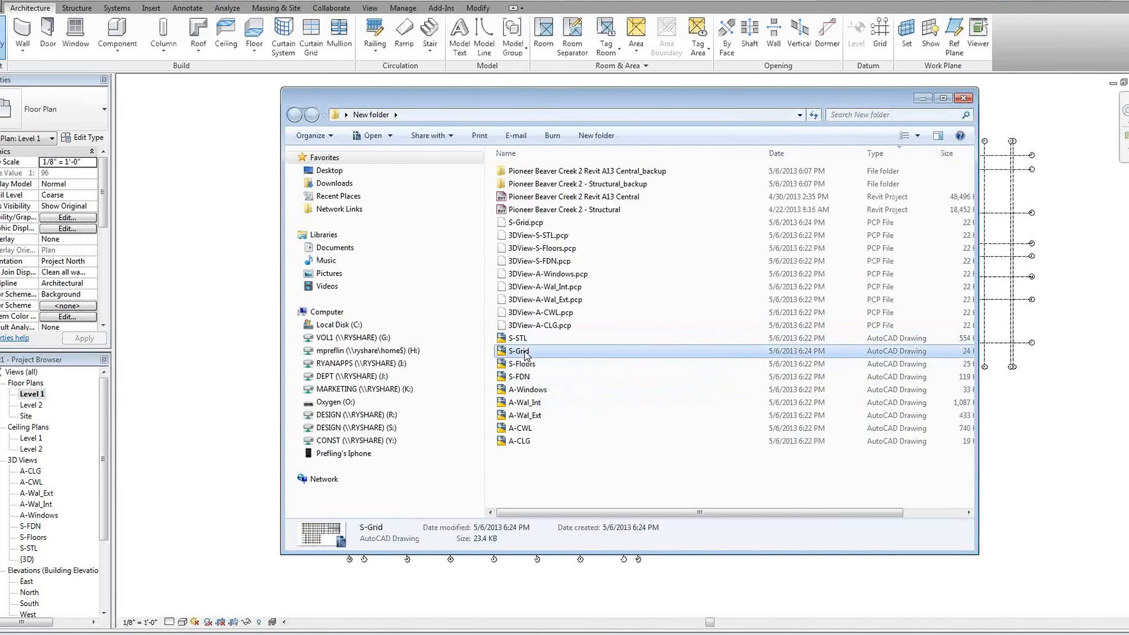
key(alt+Tab)
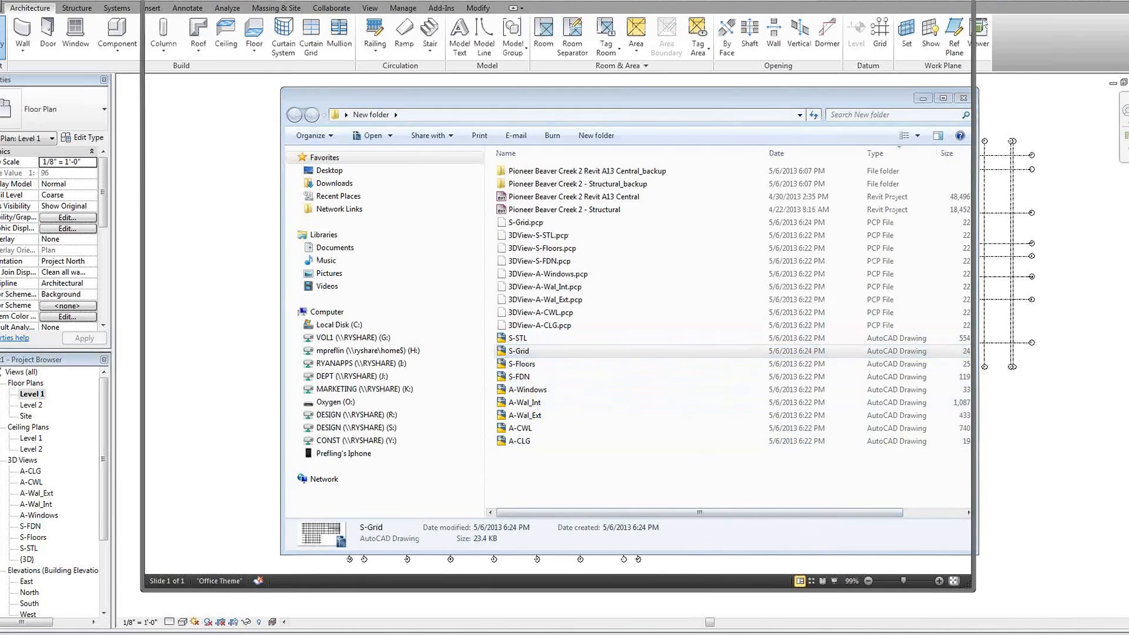
click(738, 167)
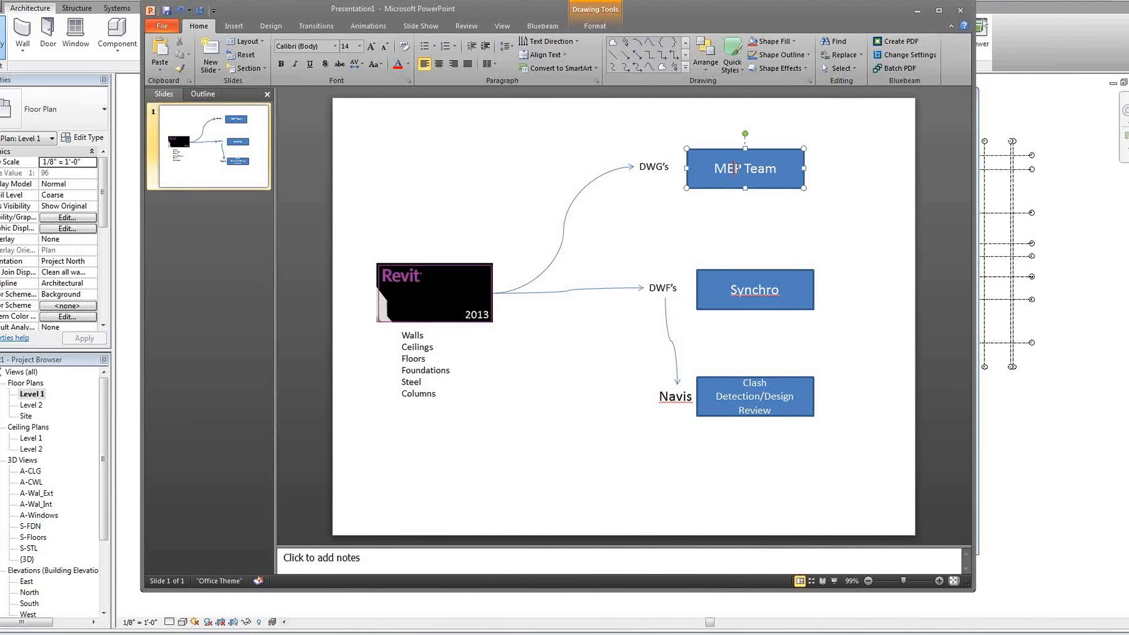
Step: Leave the workflow diagram and review the exported AutoCAD drawings from S-STL to A-CLG in New folder
click(1047, 39)
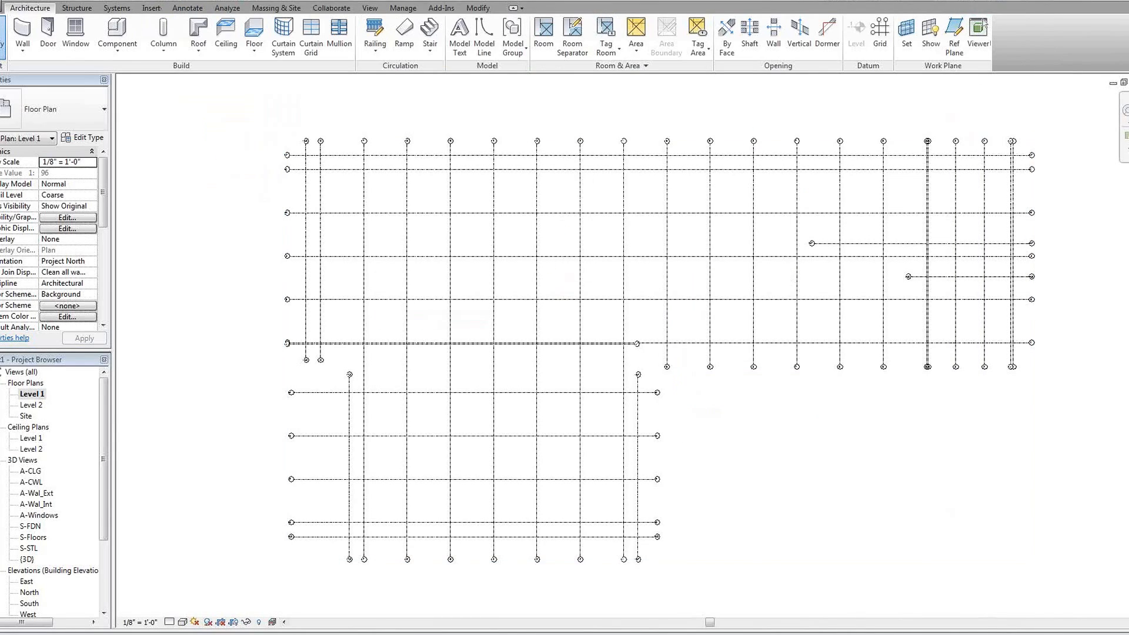
key(alt+Tab)
click(535, 340)
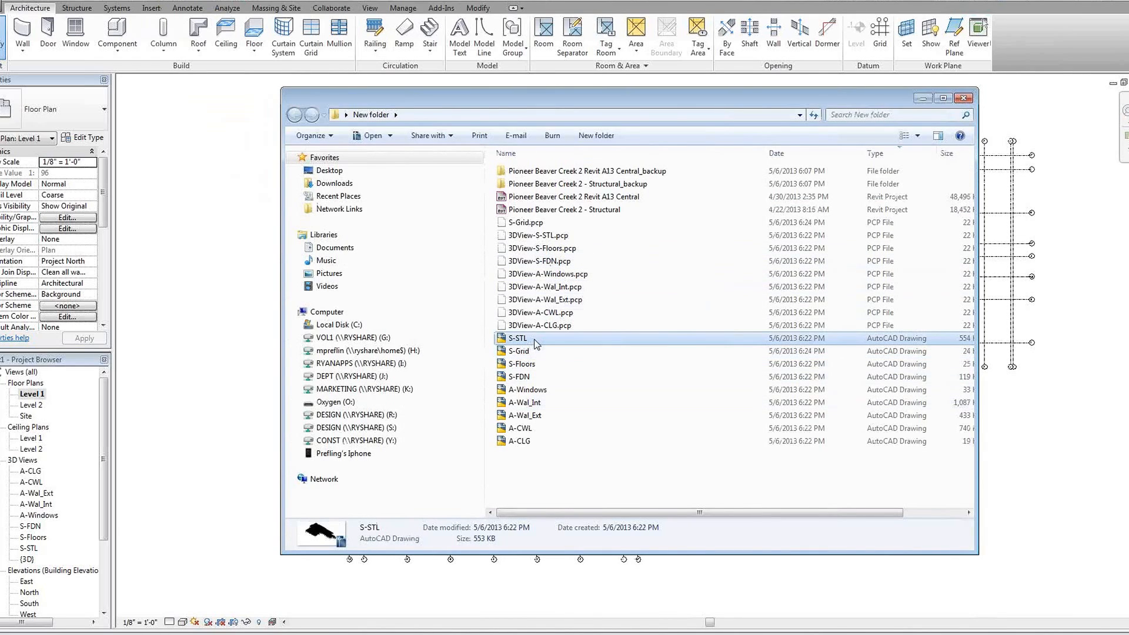
shift+click(528, 442)
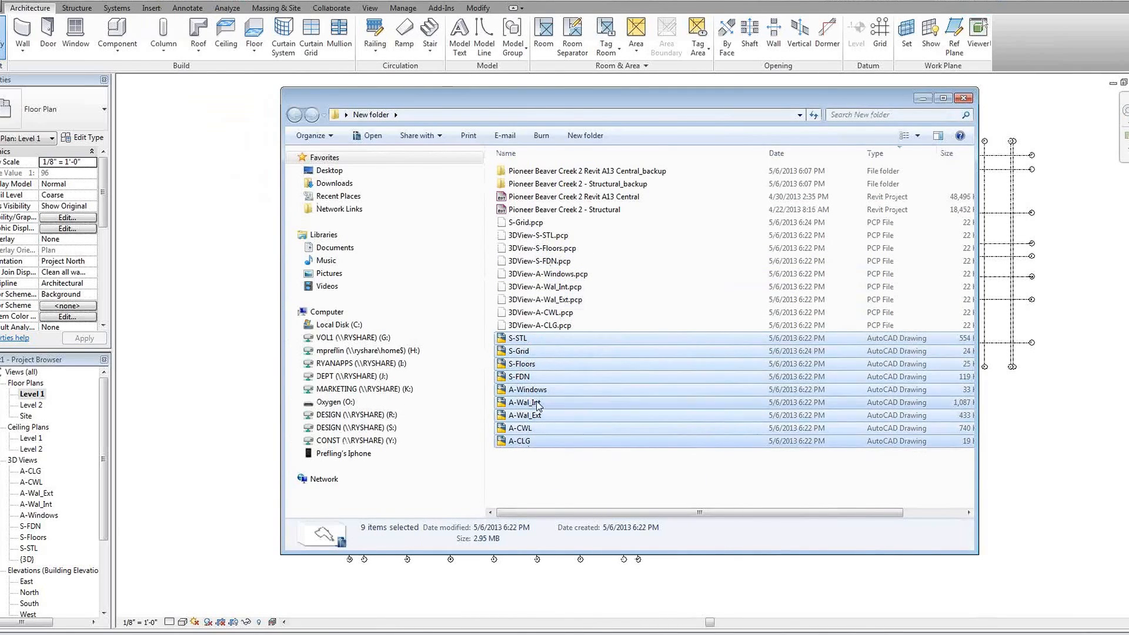
click(542, 465)
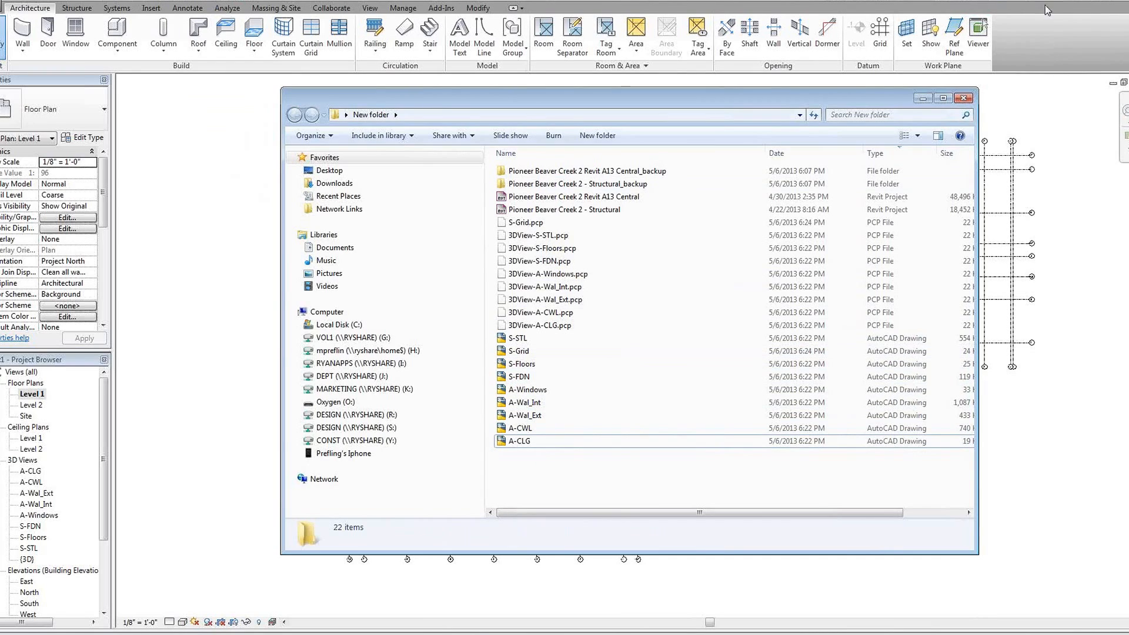
key(alt+Tab)
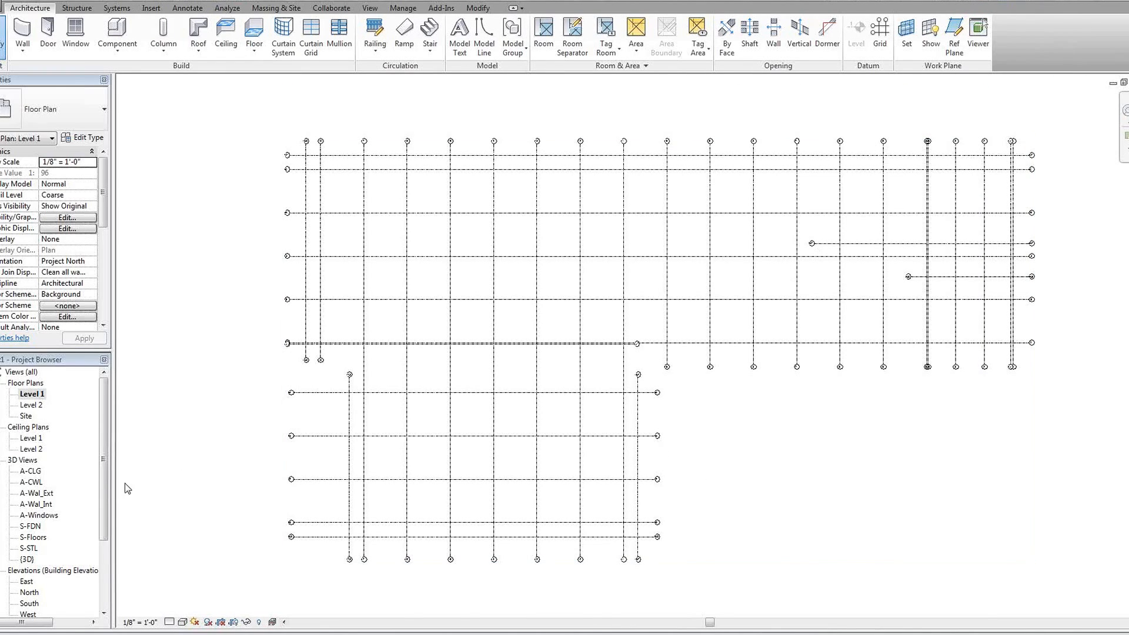
Step: Review the 3D views from A-CLG to S-STL in the Revit project's view list
scroll(35, 453, down, 3)
click(32, 440)
click(37, 471)
click(39, 483)
click(33, 494)
click(33, 504)
click(30, 515)
click(208, 362)
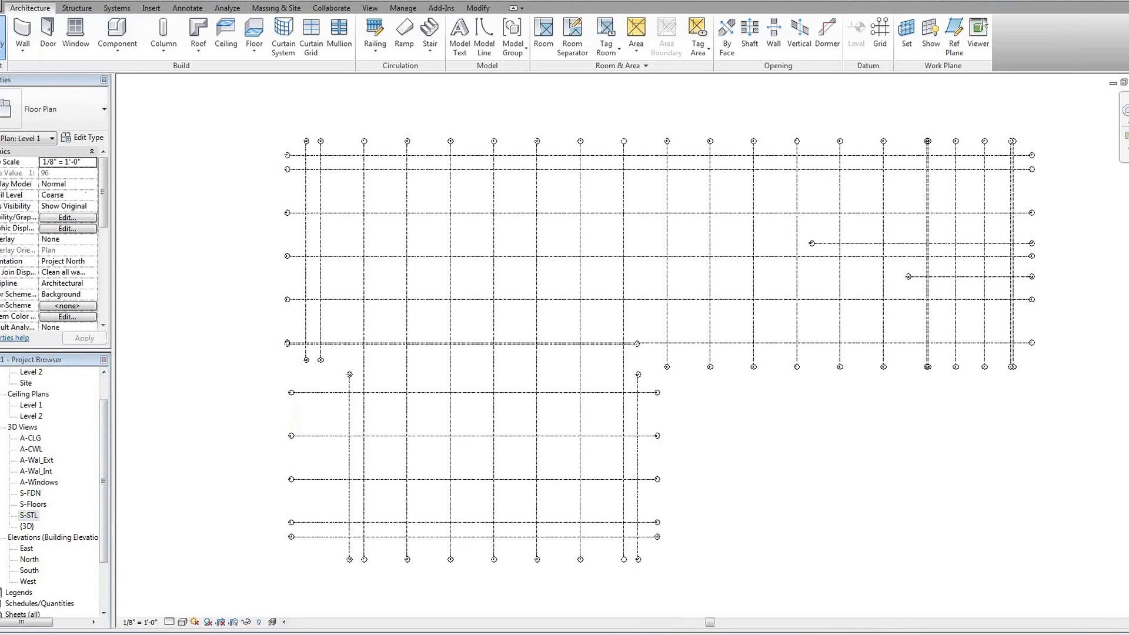
Step: Start a DWF export from Revit and list all views in the model
click(2, 4)
mouse_move(23, 168)
click(110, 81)
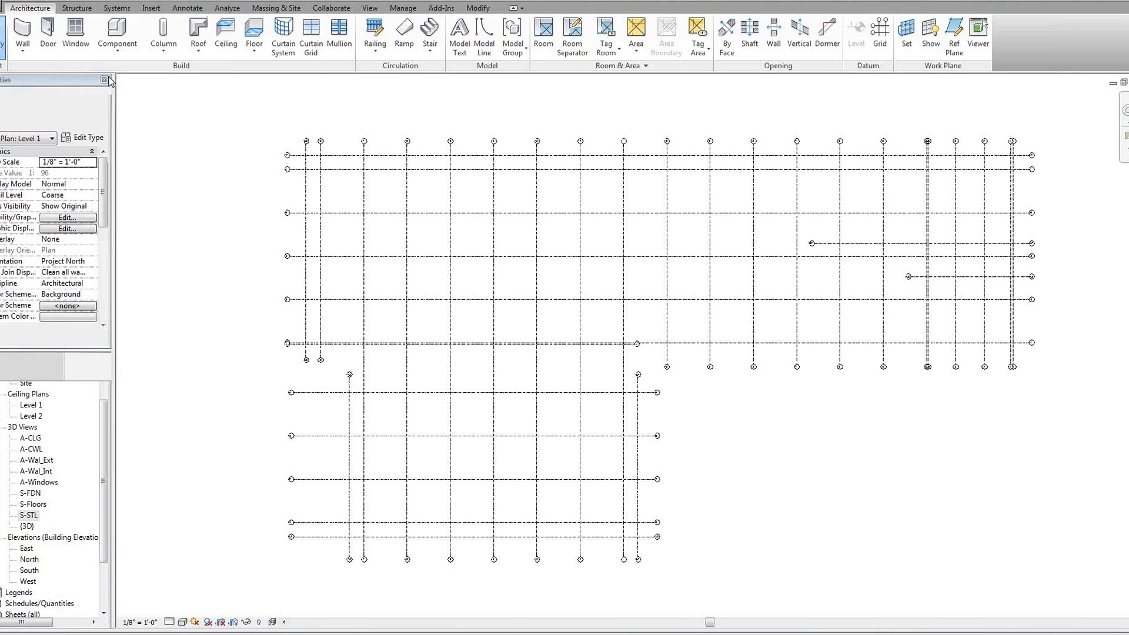
click(550, 182)
click(525, 202)
click(516, 202)
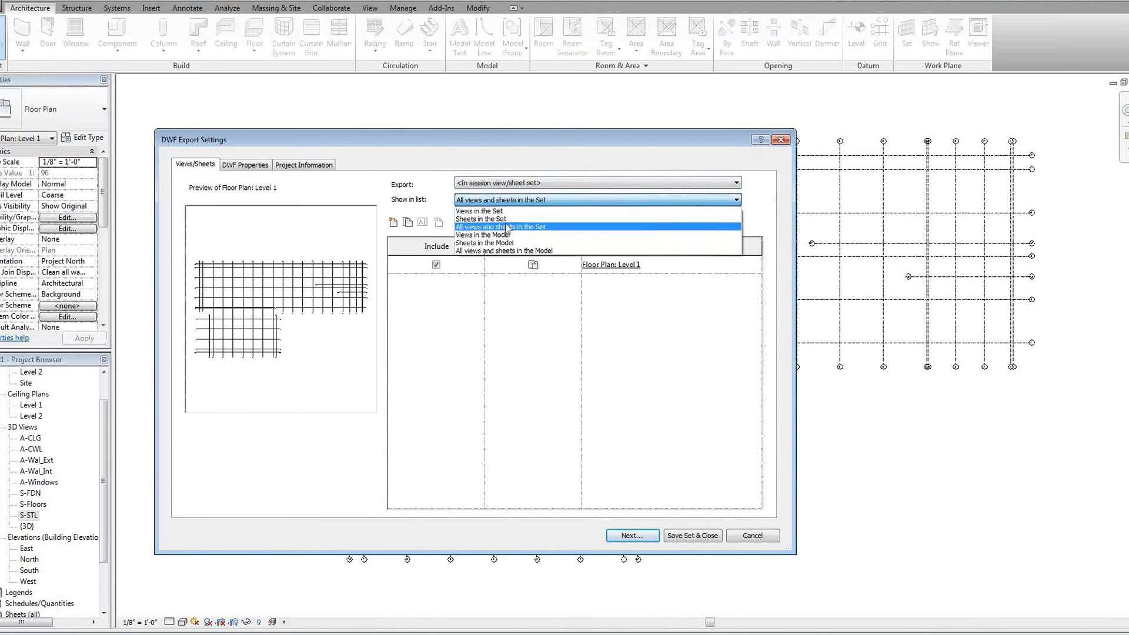
click(493, 243)
Step: Include the 3D views A-CLG, A-CWL, A-Wal_Ext, A-Wal_Int, A-Windows, S-FDN, S-Floors and S-STL, and exclude the Level 1 floor plan
click(432, 264)
click(433, 283)
click(432, 301)
click(433, 319)
click(432, 339)
click(582, 247)
click(632, 248)
click(433, 357)
click(433, 376)
click(432, 393)
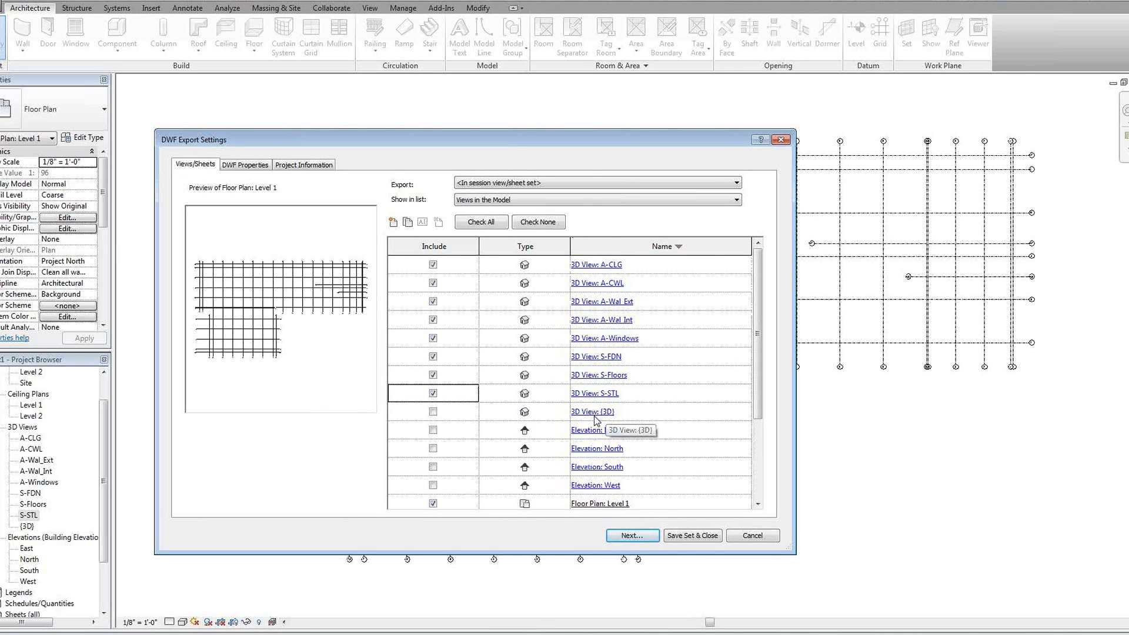
scroll(591, 415, down, 2)
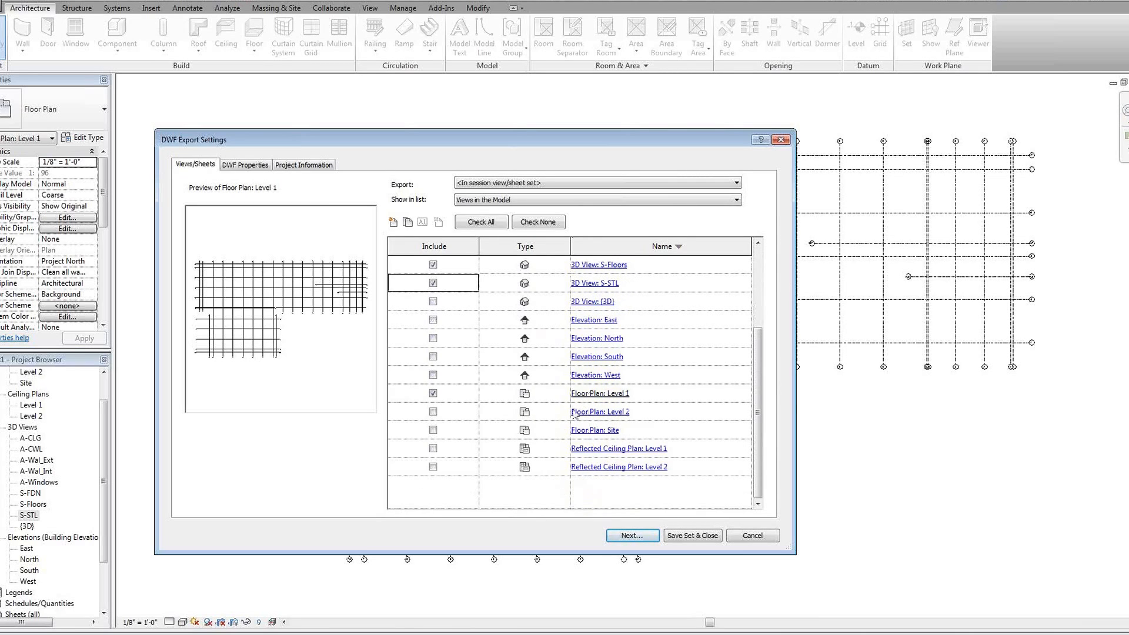
click(434, 393)
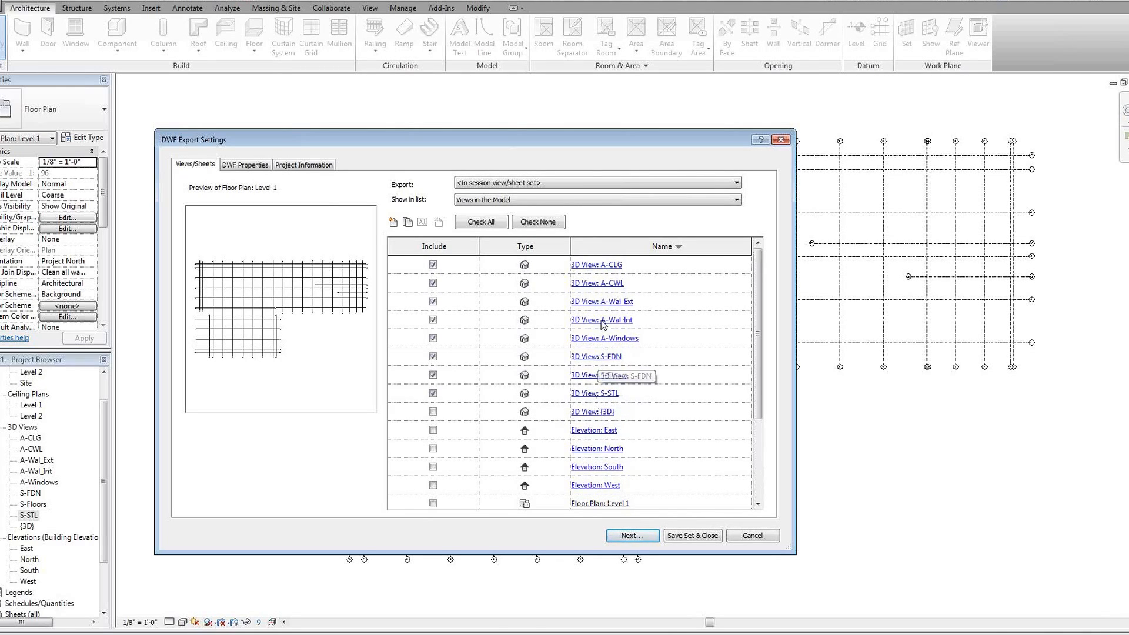
Step: Export the chosen views to New folder as separate DWFx files with Automatic - Short naming
click(618, 536)
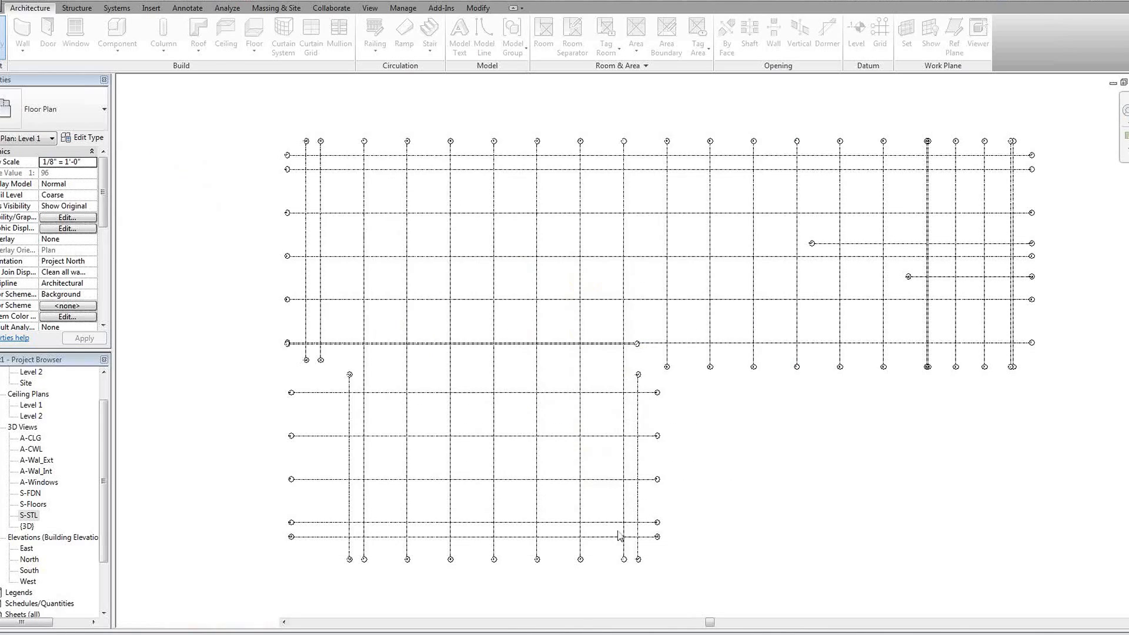
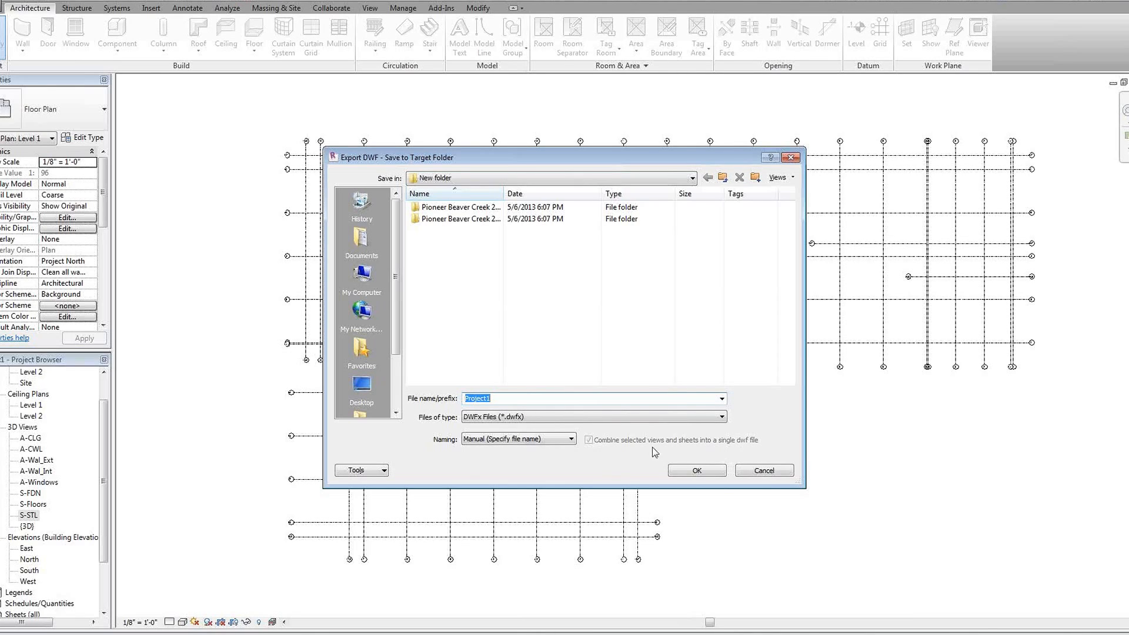
click(504, 439)
click(505, 459)
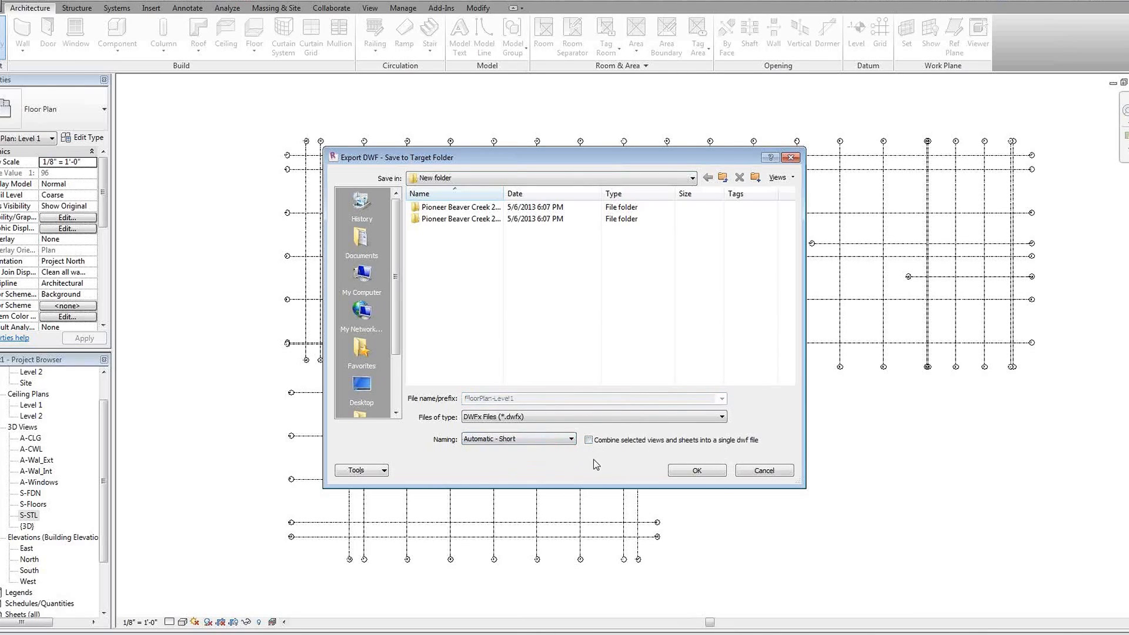
click(518, 416)
click(515, 425)
click(516, 439)
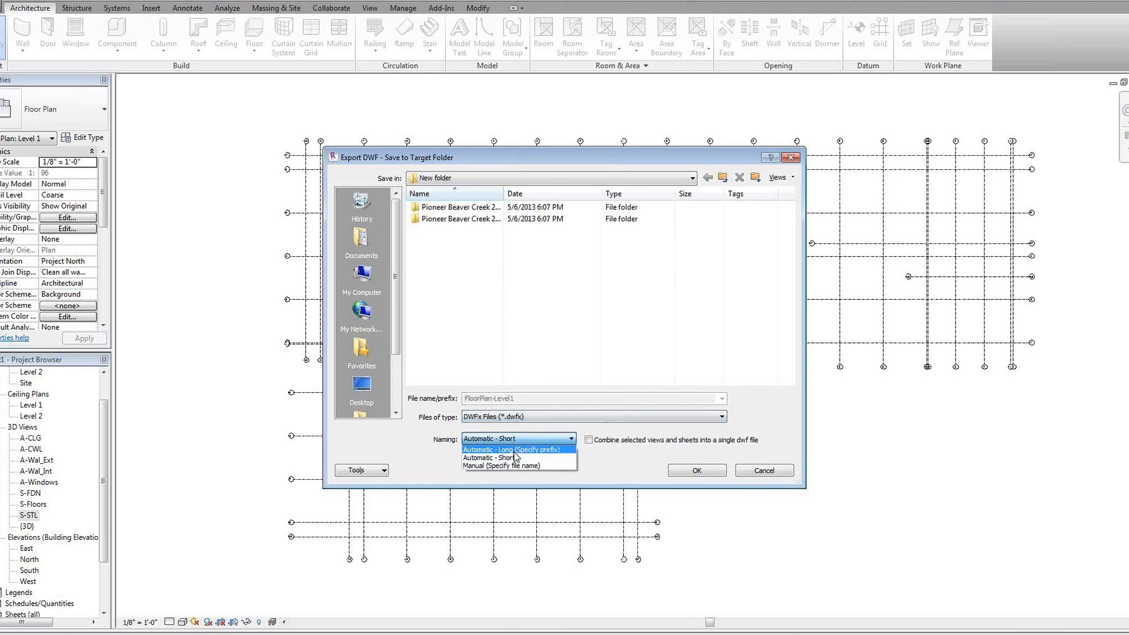
click(515, 458)
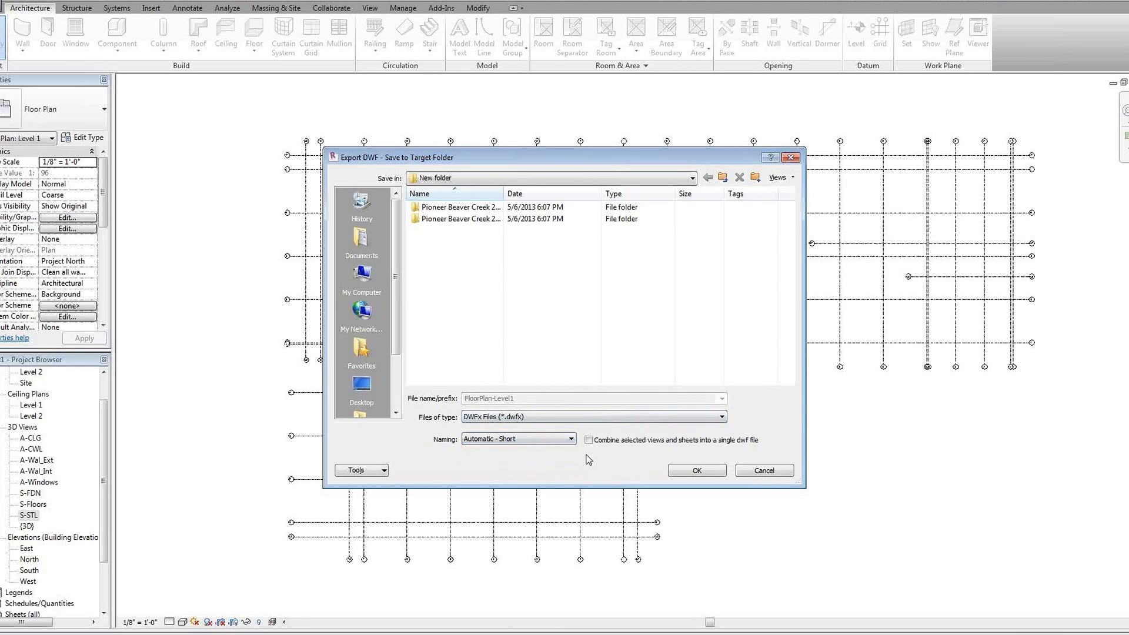
click(673, 468)
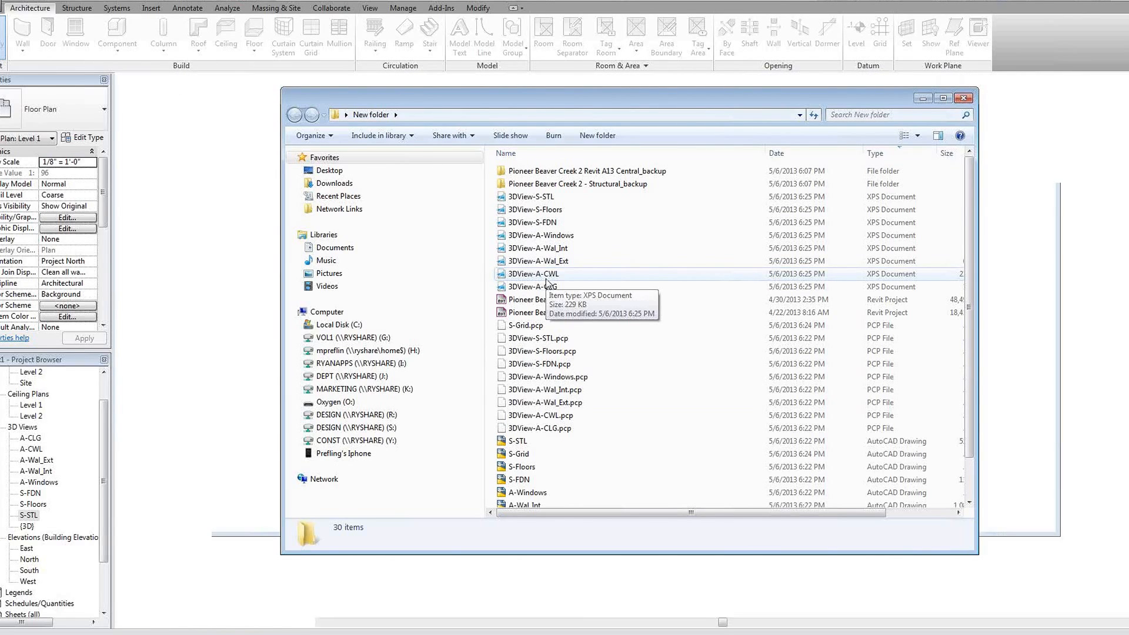
Step: Delete all PCP files, from S-Grid.pcp to 3DView-A-CLG.pcp, in New folder
click(545, 327)
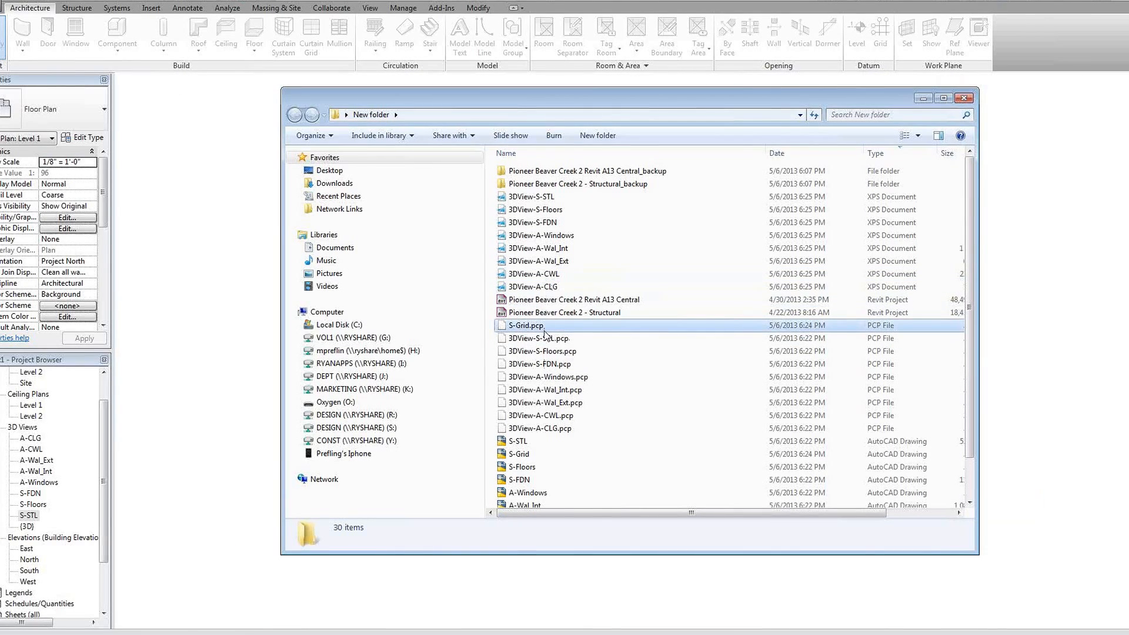
shift+click(550, 430)
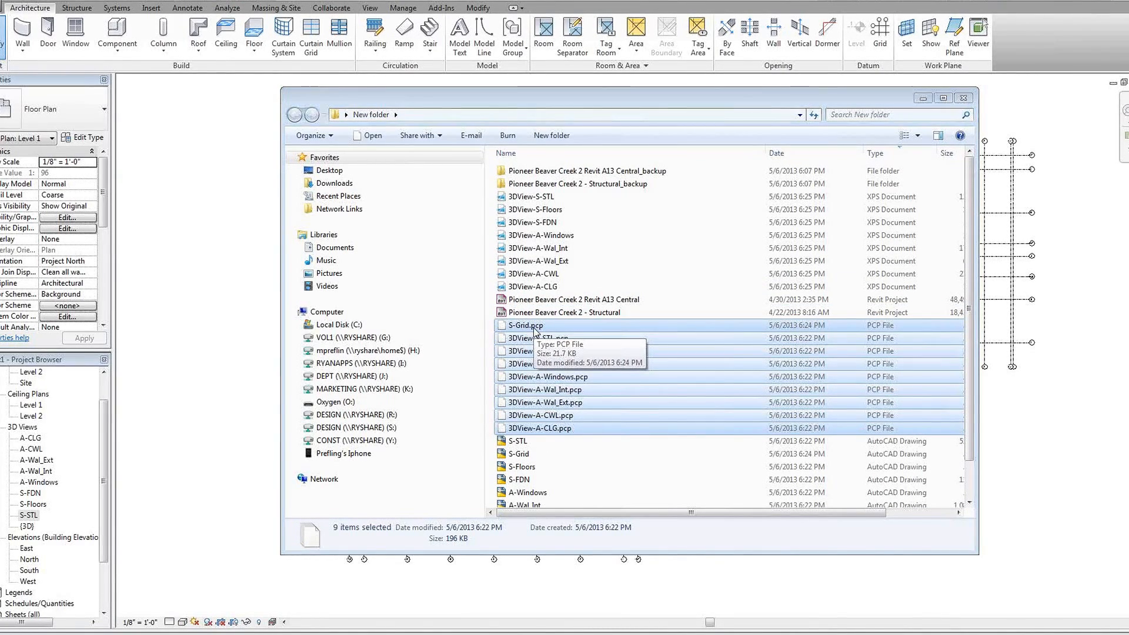
key(Delete)
click(629, 329)
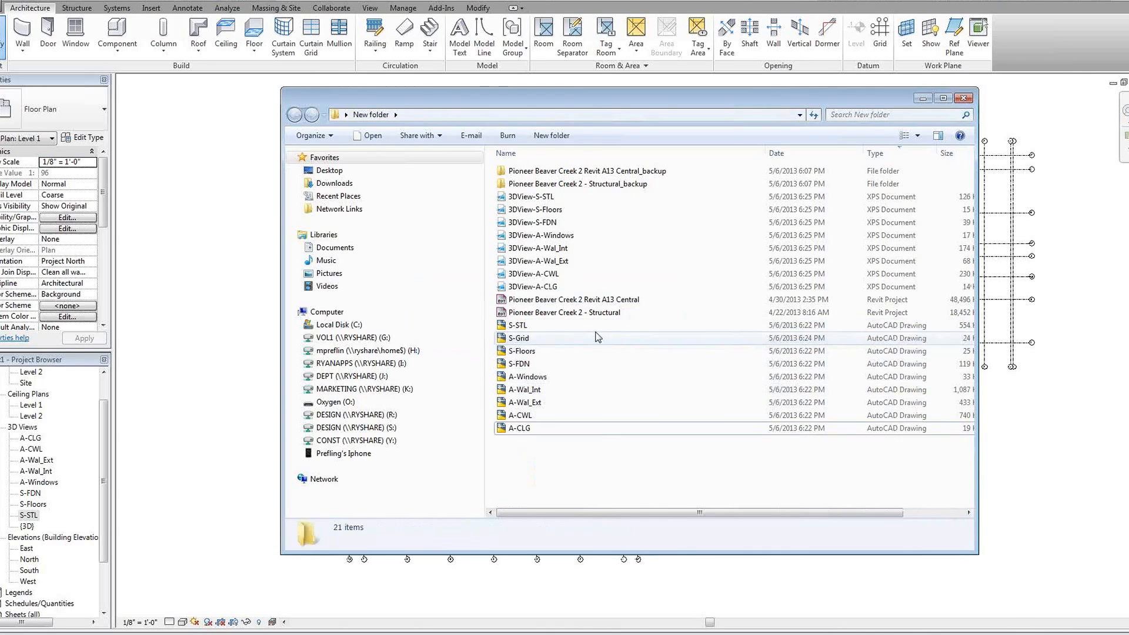
Step: Rename the exported 3DView-S-STL XPS document as S-STL
click(544, 198)
click(544, 197)
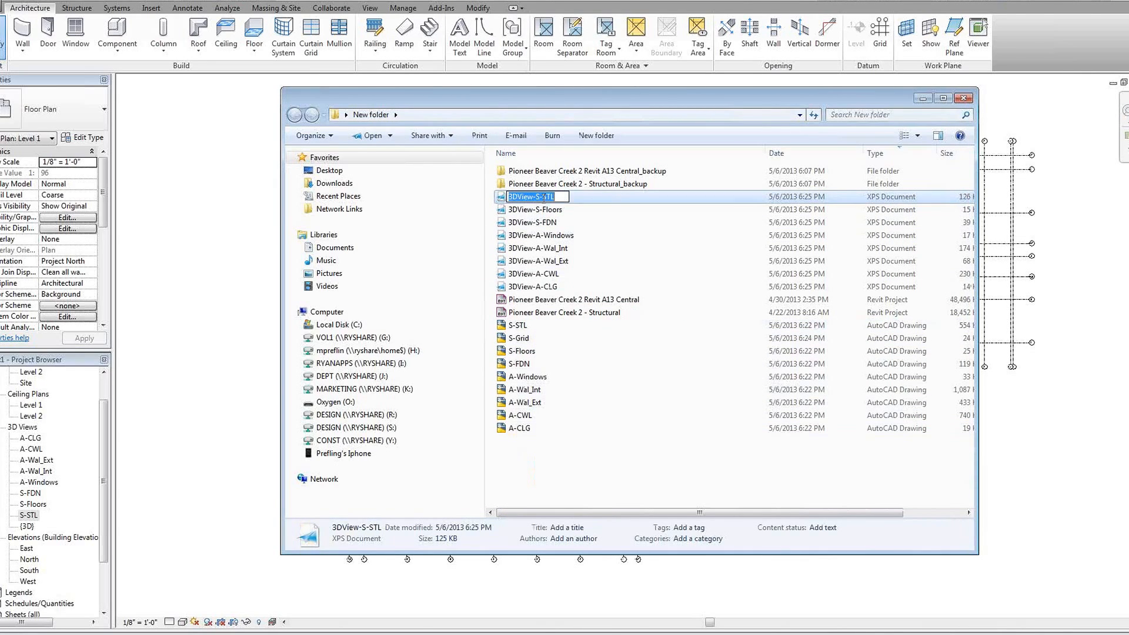
click(538, 197)
key(BackSpace)
key(BackSpace)
key(BackSpace)
key(BackSpace)
key(BackSpace)
key(BackSpace)
key(BackSpace)
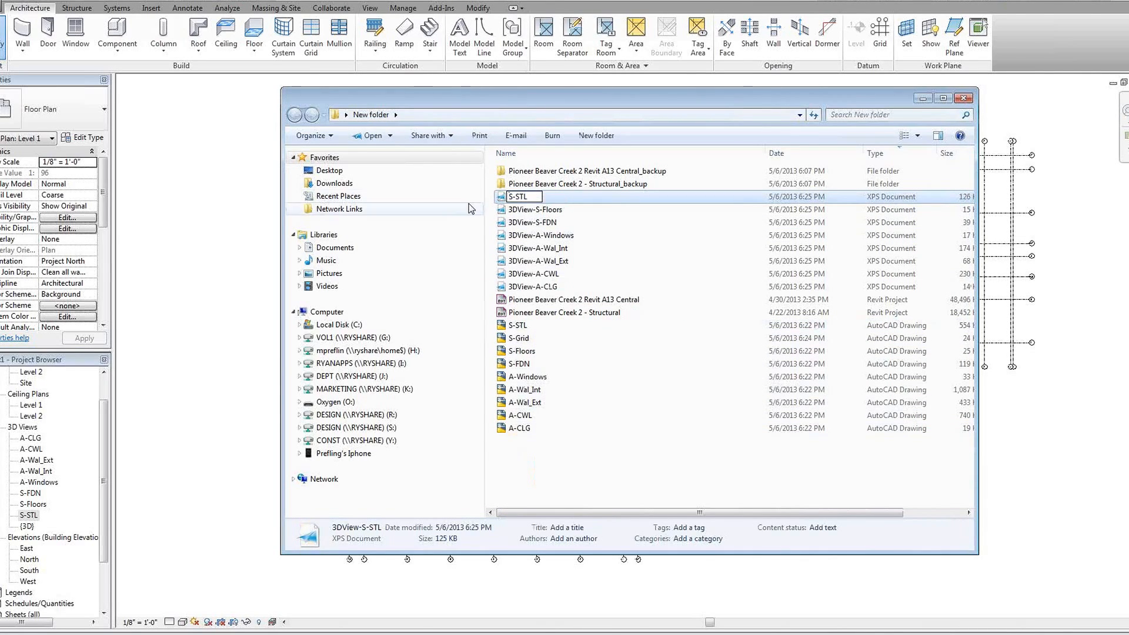
Step: Remove the 3DView- prefix from three XPS documents, naming them S-Floors, S-FDN and A-Windows
click(532, 212)
click(538, 211)
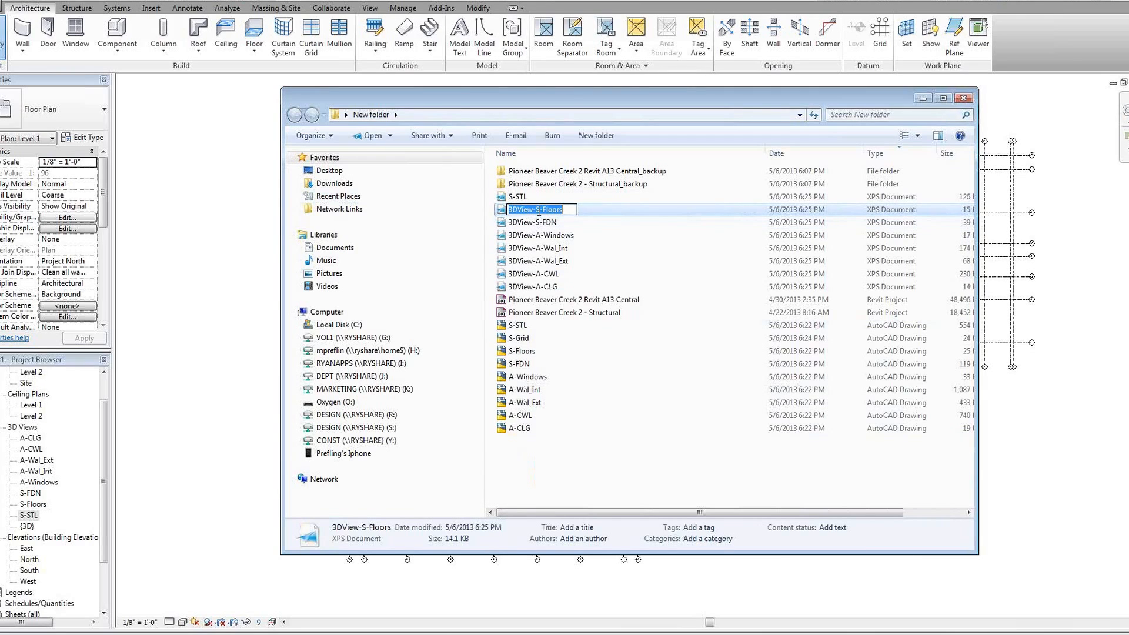
drag(538, 211, 451, 219)
key(Delete)
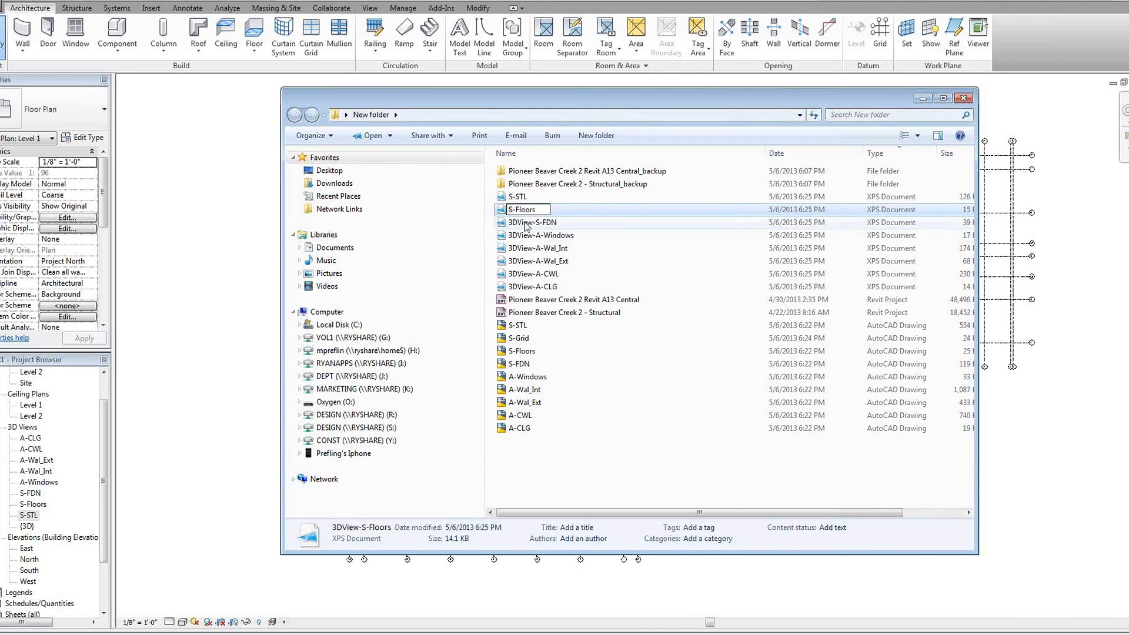
key(Tab)
drag(540, 223, 461, 230)
key(Delete)
key(Tab)
drag(536, 235, 462, 236)
key(Delete)
Step: Rename the interior and exterior wall XPS documents as A-Wal_Int and A-Wal_Ext
click(527, 248)
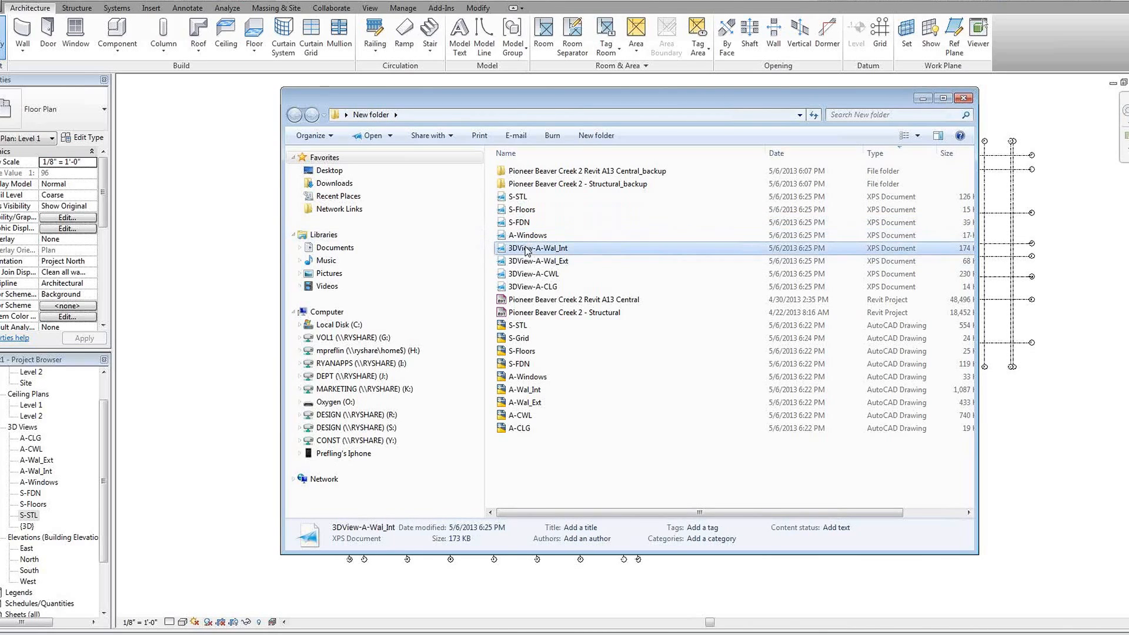
click(525, 248)
drag(537, 248, 462, 249)
key(Delete)
key(Tab)
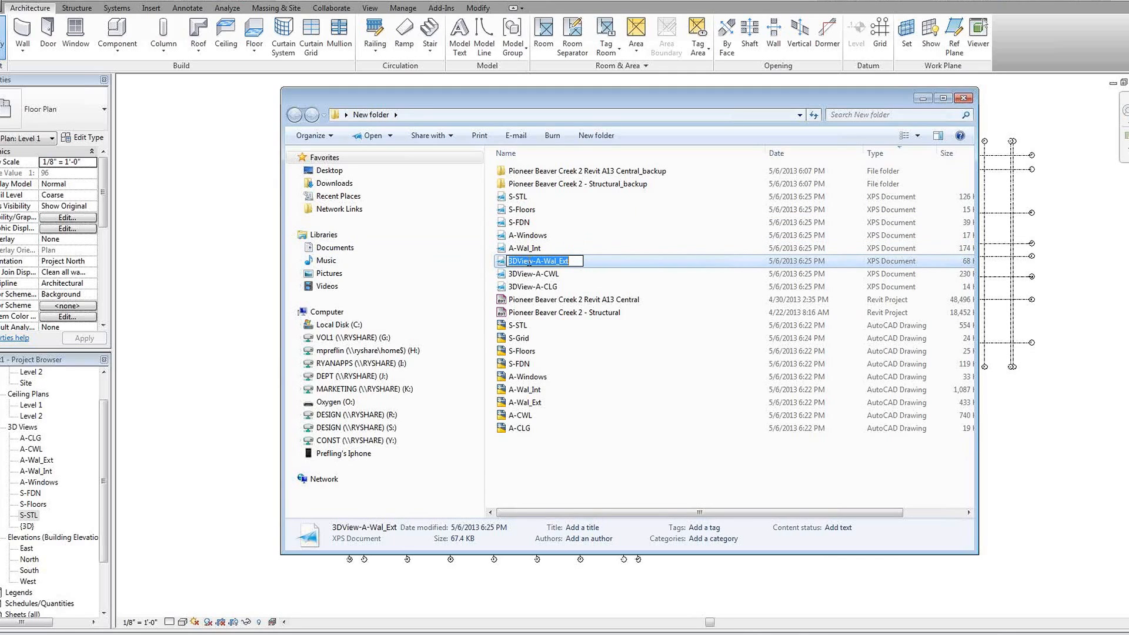
drag(537, 263, 467, 265)
key(Delete)
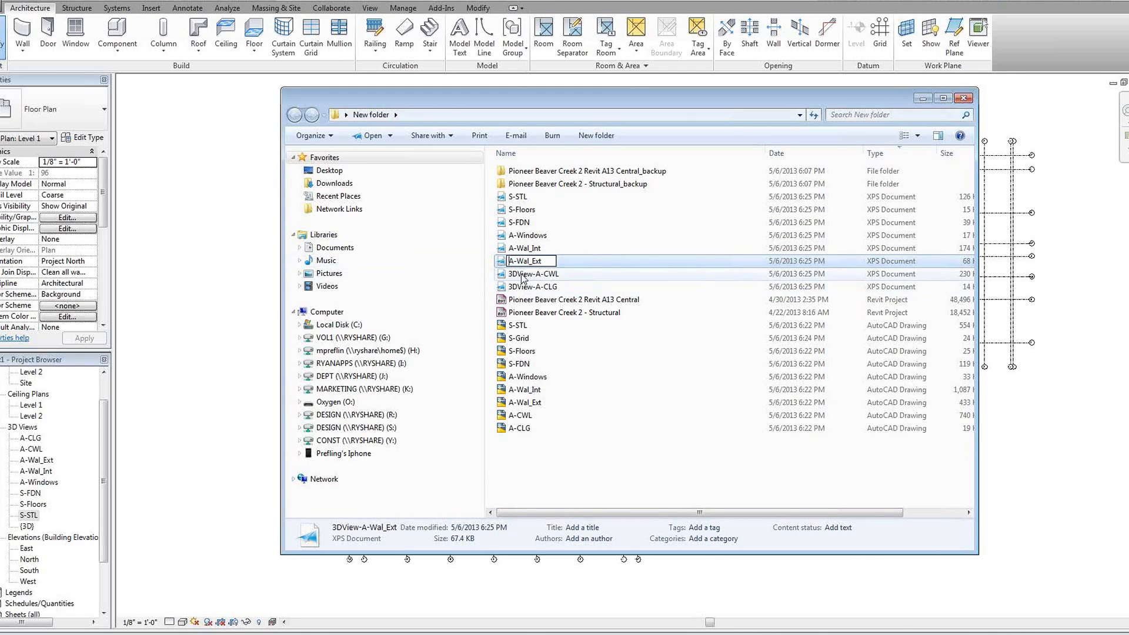
Step: Rename the last two prefixed XPS documents as A-CWL and A-CLG
click(522, 276)
click(522, 276)
drag(536, 274, 459, 276)
key(Delete)
key(Tab)
click(534, 287)
drag(534, 287, 466, 290)
key(Delete)
click(555, 456)
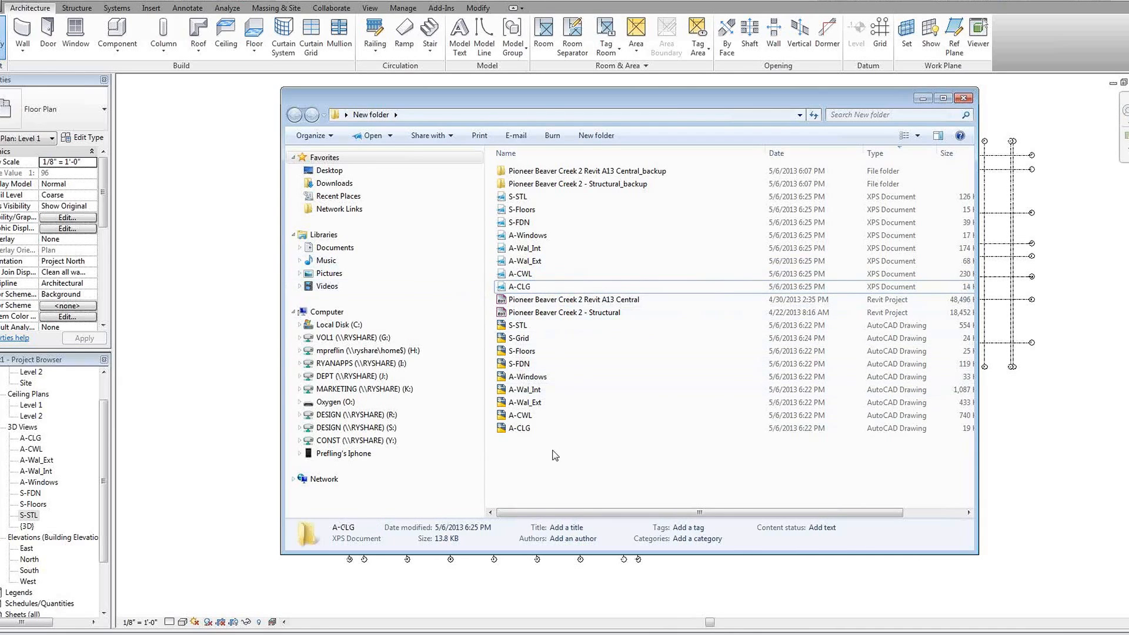
Step: Review the two Revit links in the project and the Pioneer Beaver Creek 2 Revit A13 Central file in New folder
click(963, 98)
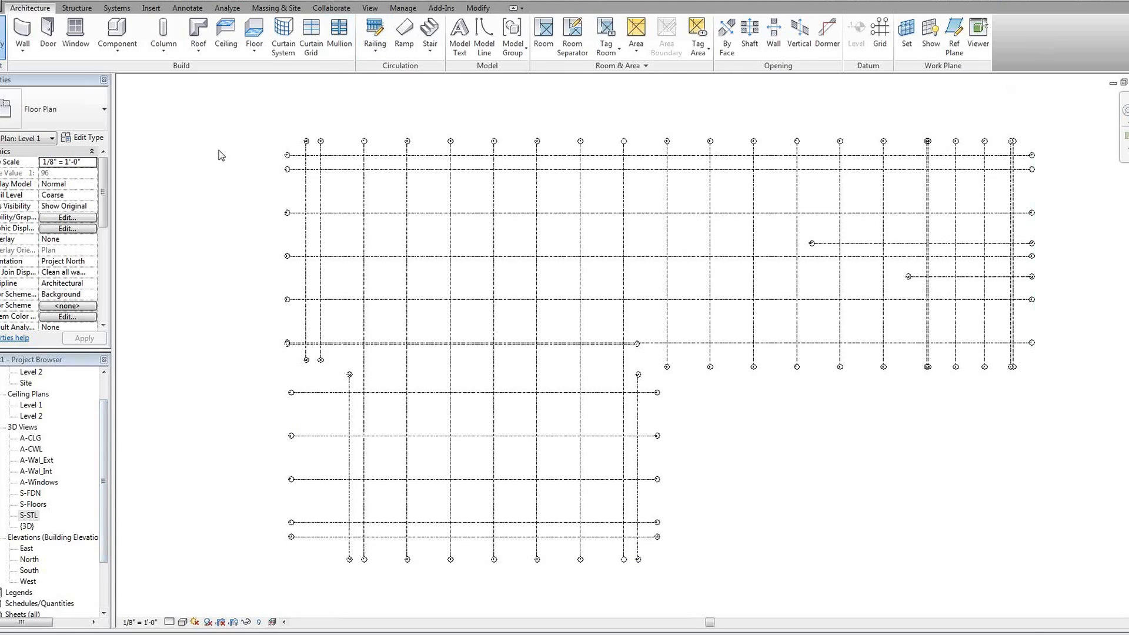
click(29, 515)
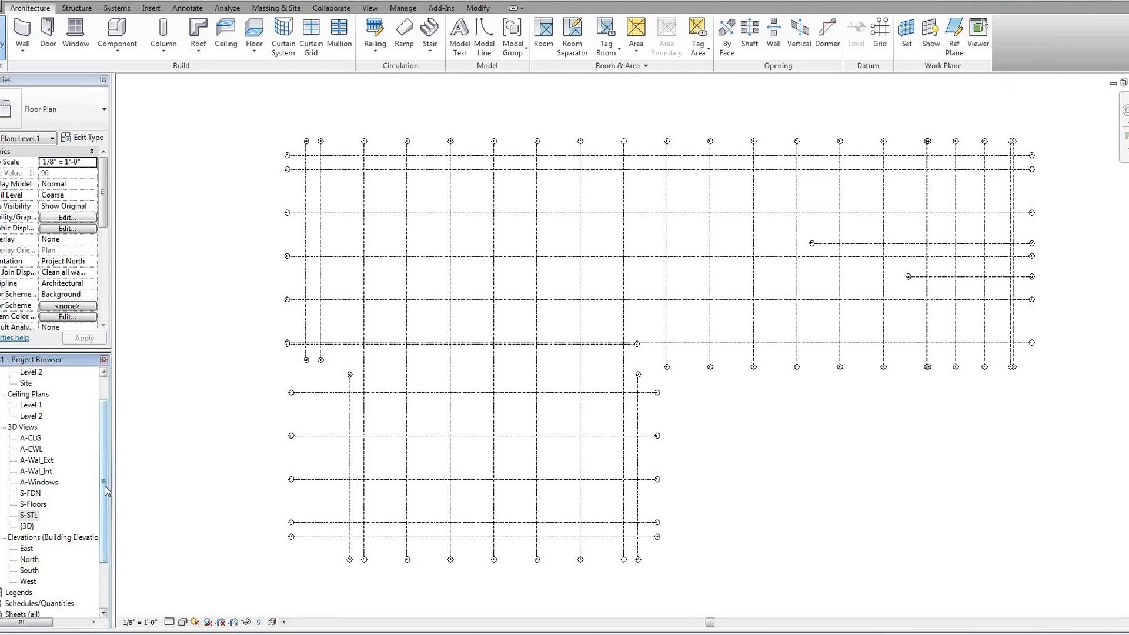
scroll(53, 559, down, 2)
click(74, 593)
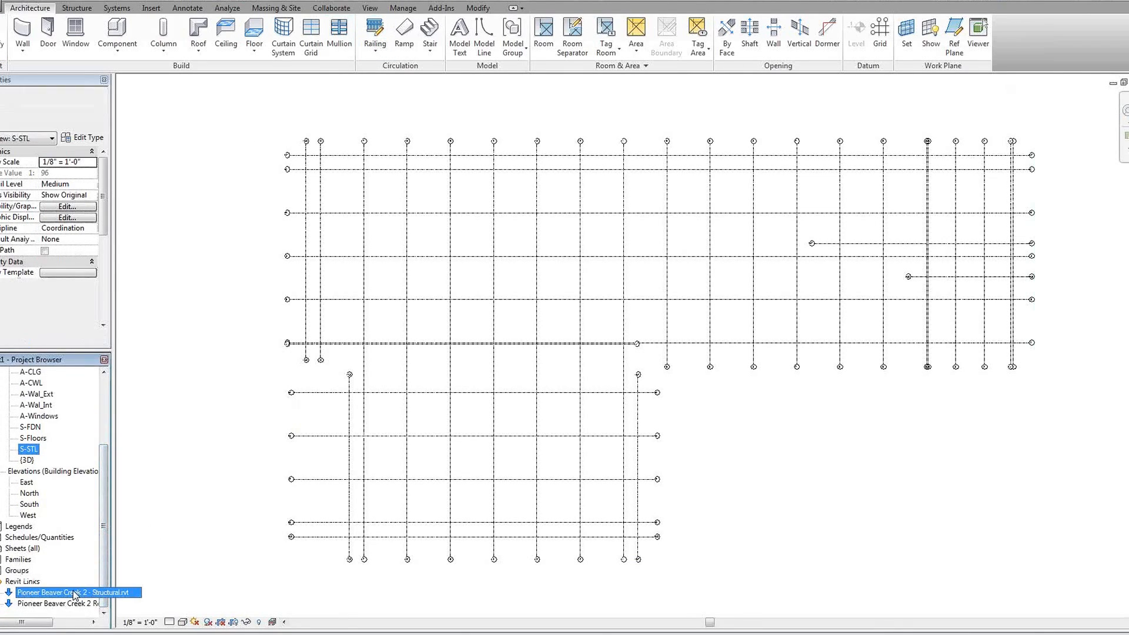
click(69, 604)
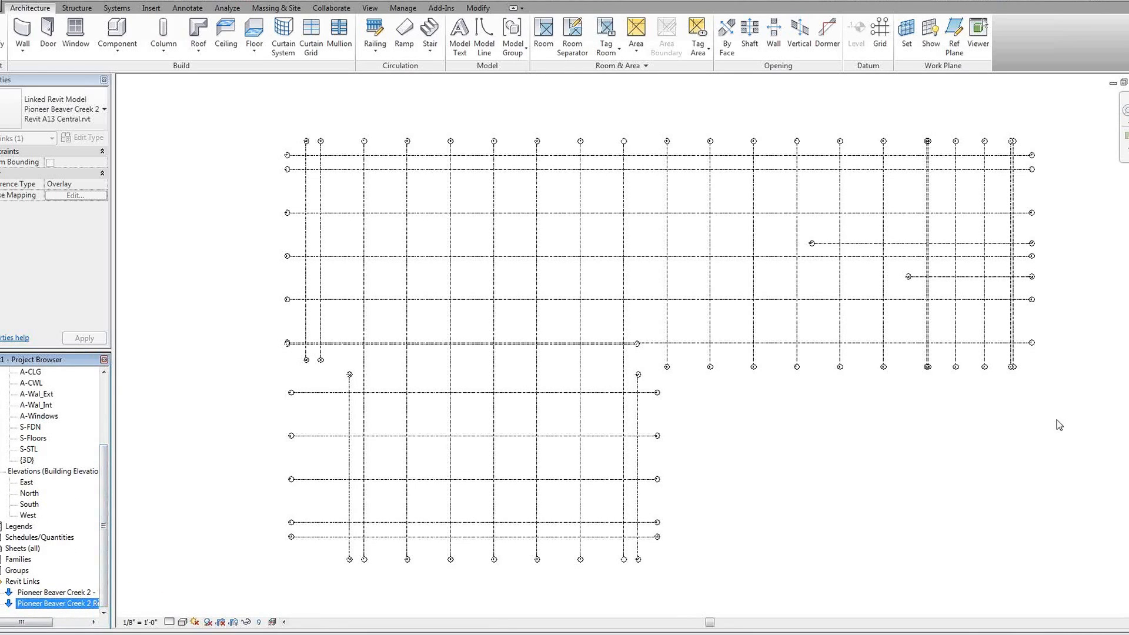
key(alt+Tab)
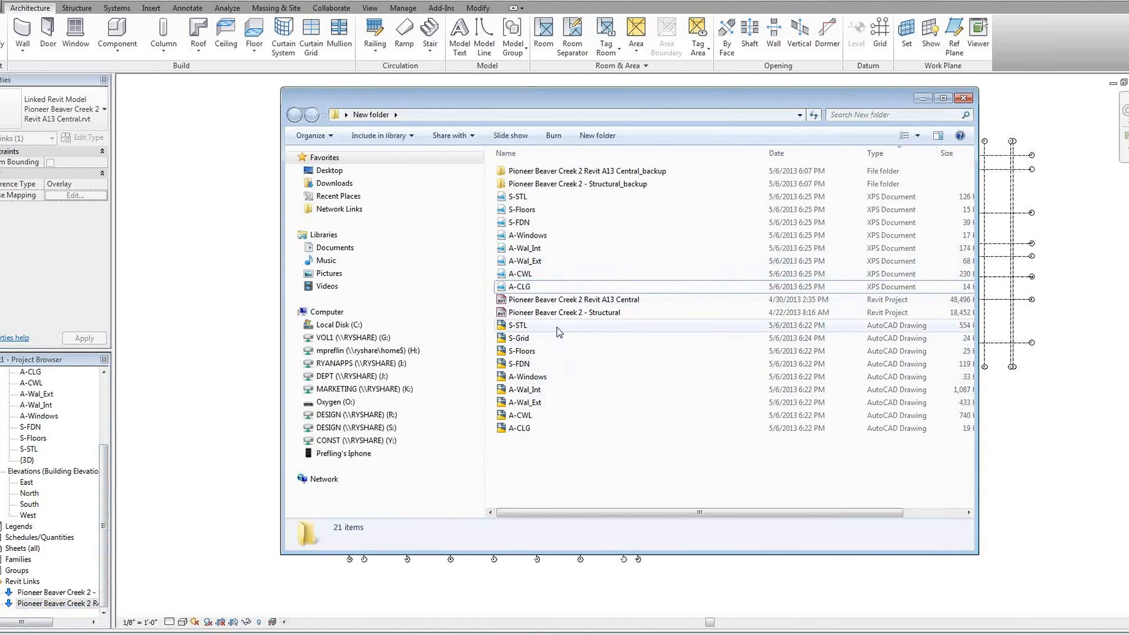
click(601, 301)
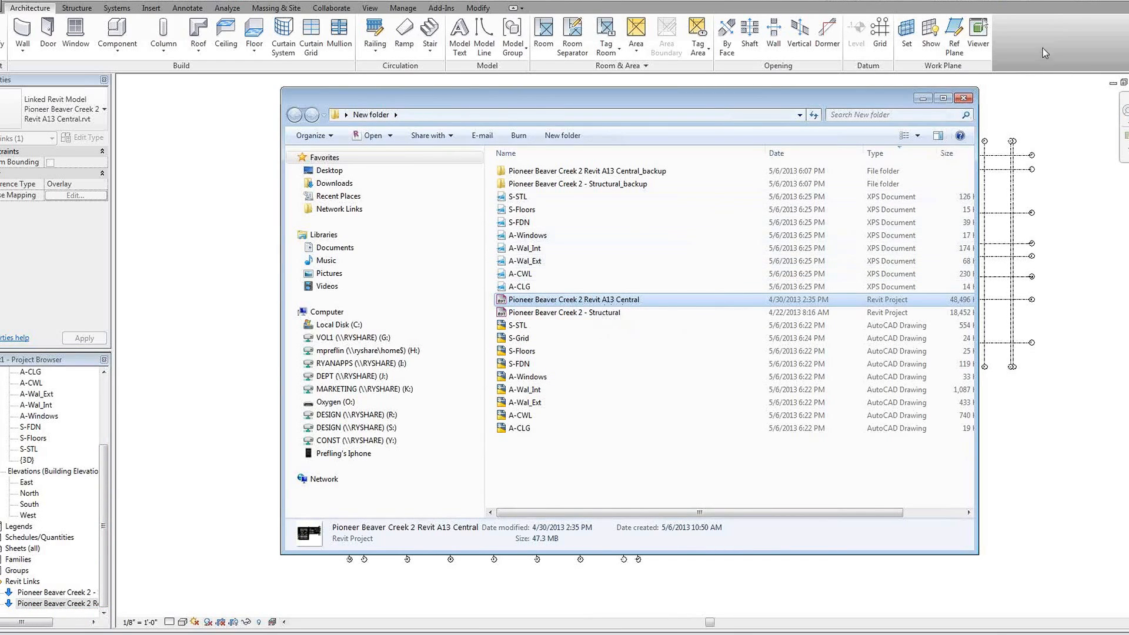
key(alt+Tab)
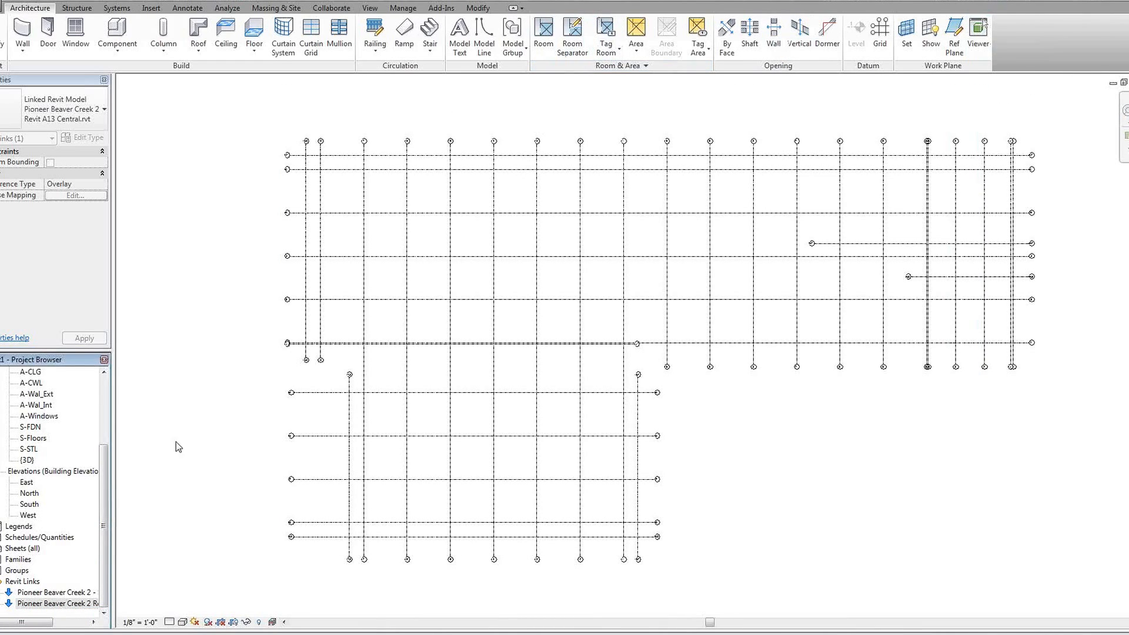
Step: Look over the 3D views in the project, from A-CLG to A-Windows
scroll(104, 466, up, 3)
click(30, 471)
key(Down)
key(Down)
key(Down)
key(Down)
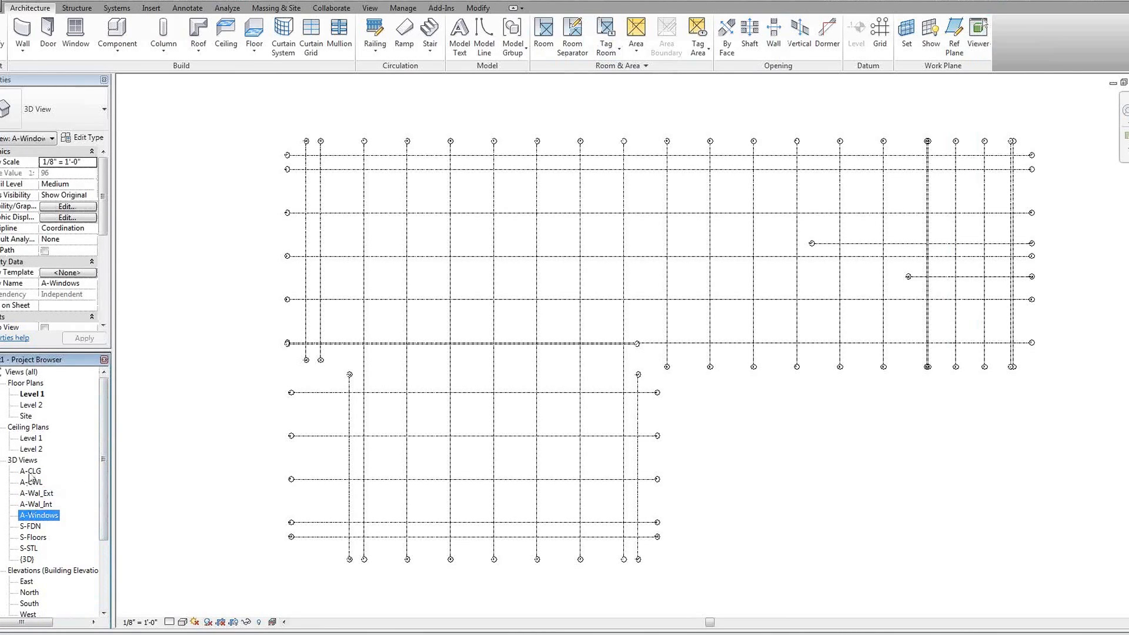
click(175, 462)
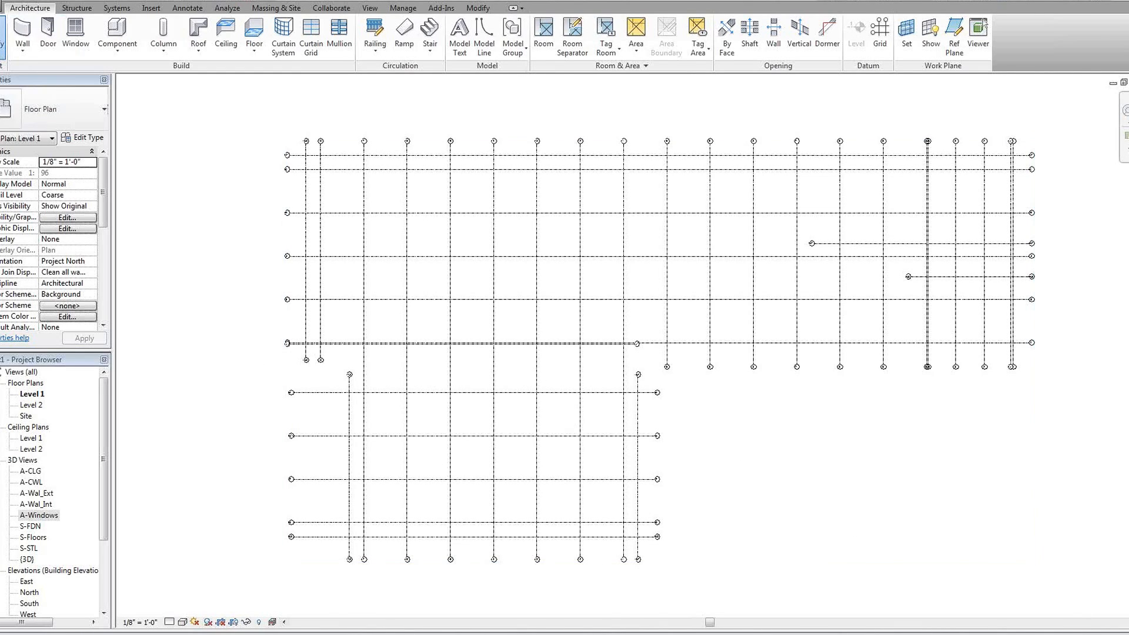
Step: Switch to New folder and check the exported files against the project's 3D views
key(alt+Tab)
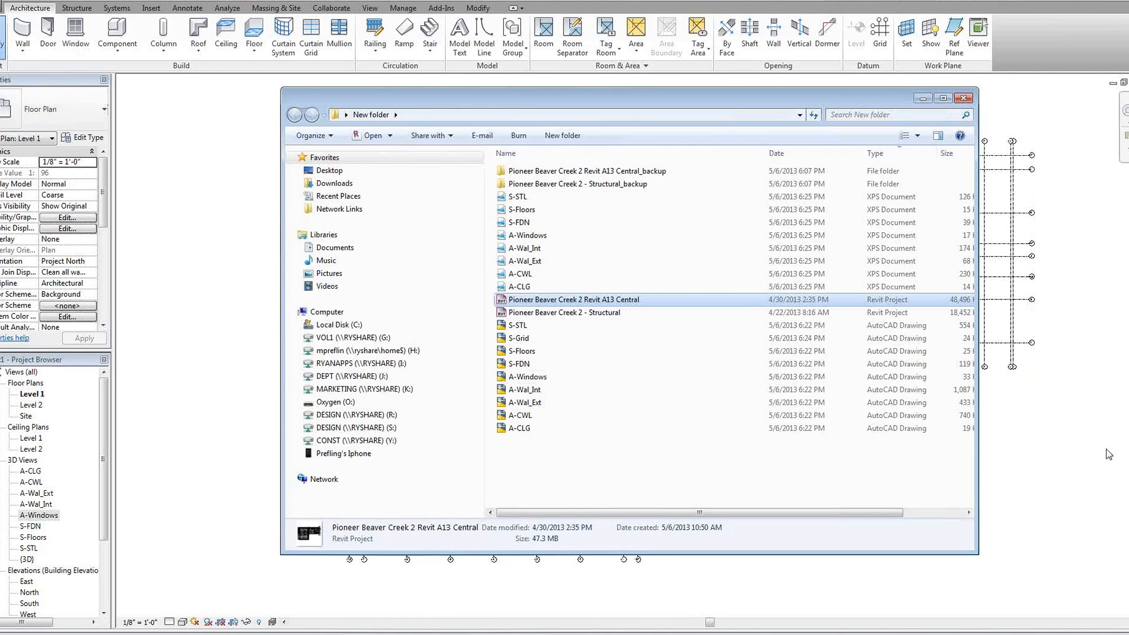
click(545, 480)
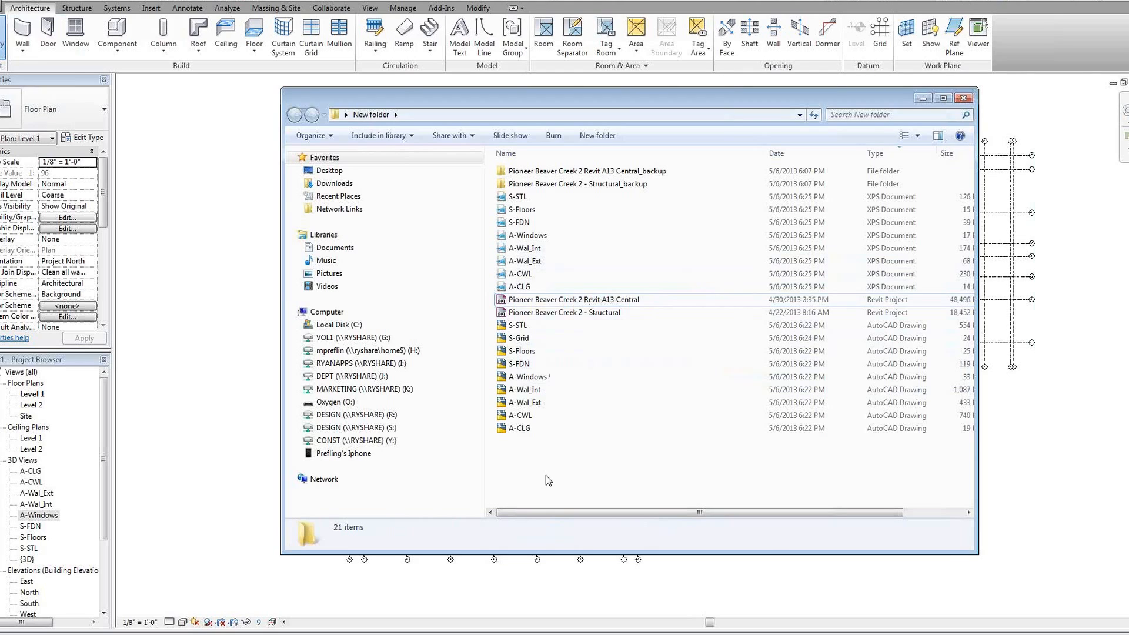
drag(586, 107, 537, 106)
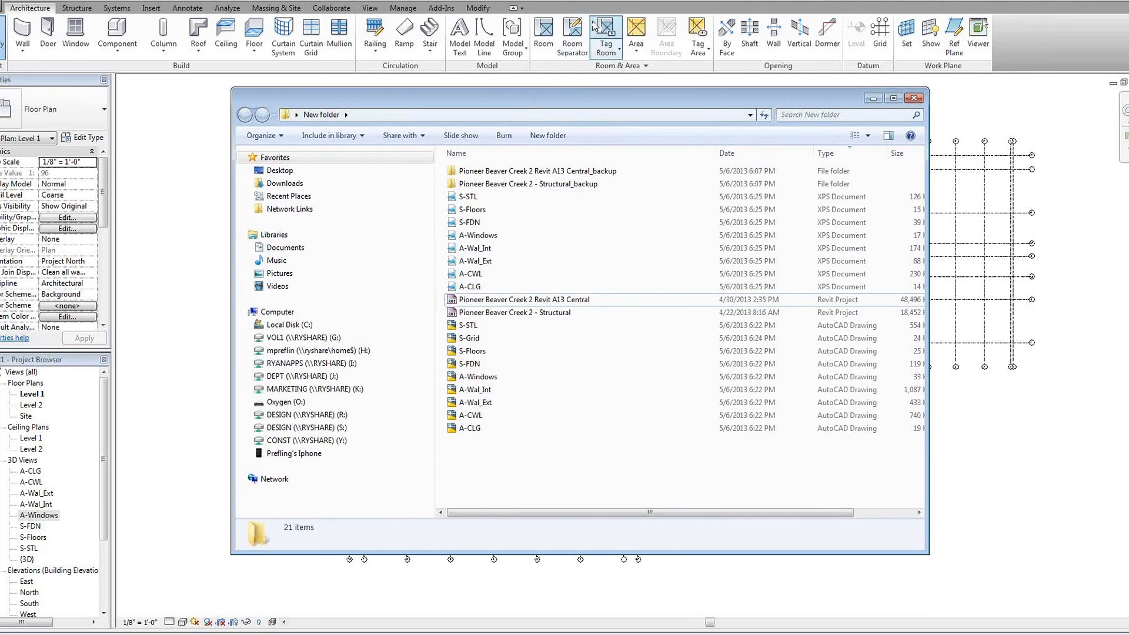
click(593, 3)
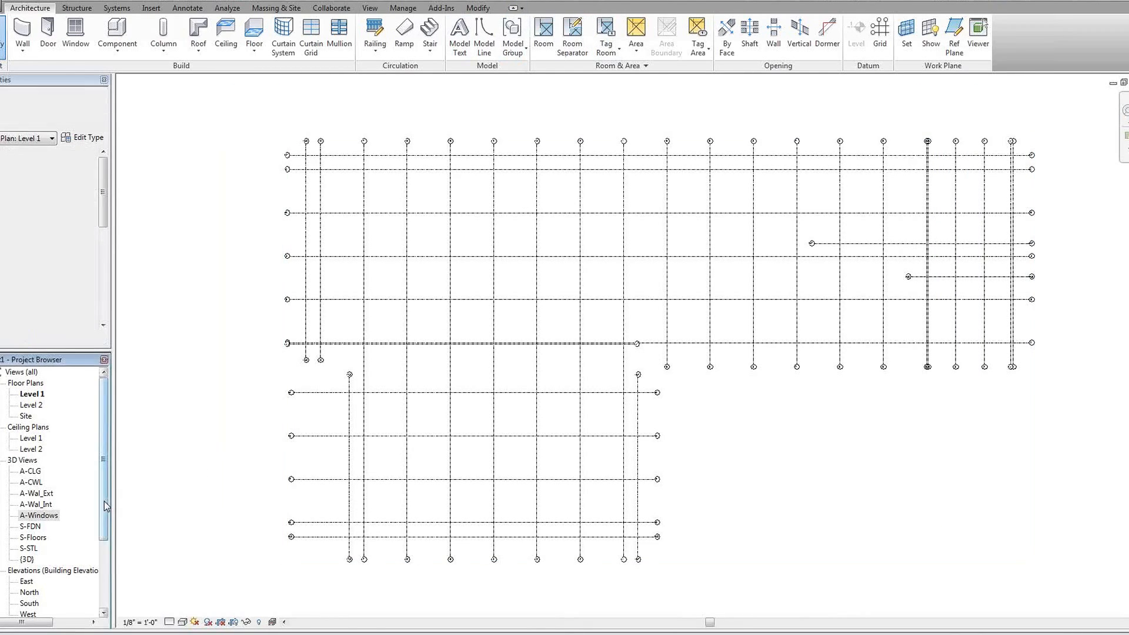
Step: Go through the 3D views between A-CLG and S-Floors one by one in both directions
click(38, 515)
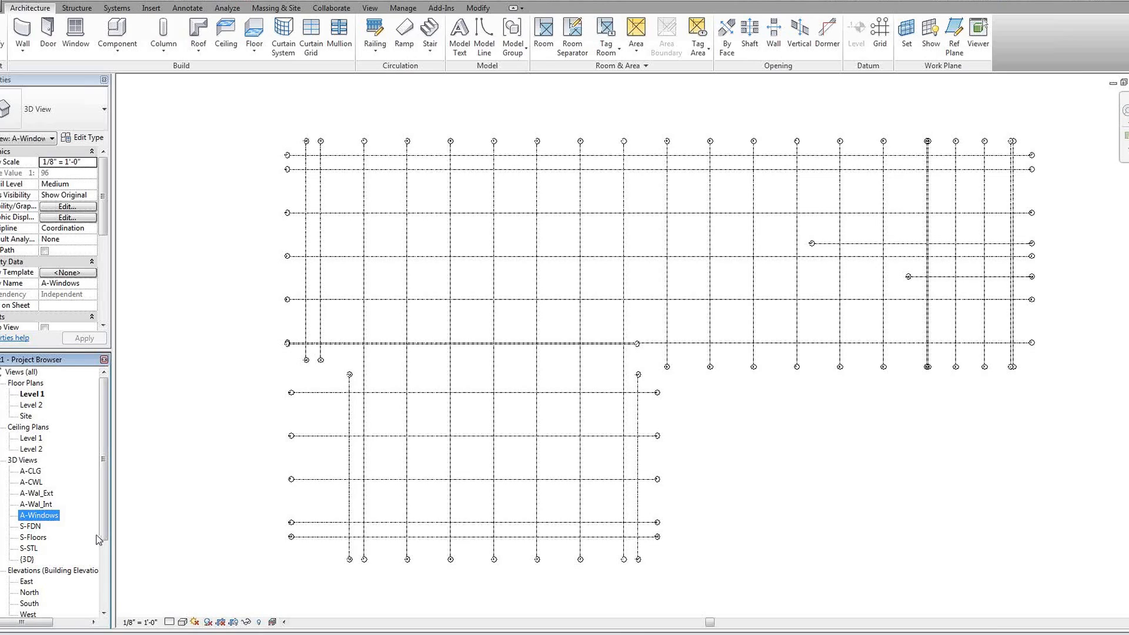
click(39, 482)
click(41, 494)
click(40, 505)
click(38, 516)
click(35, 527)
click(35, 537)
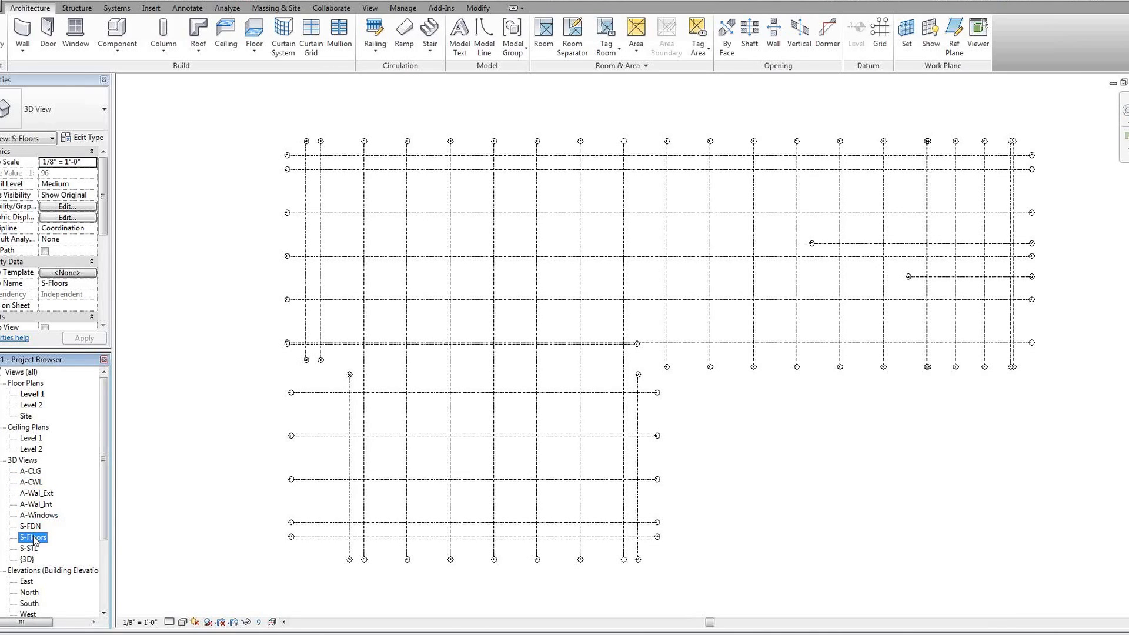
click(36, 527)
click(39, 515)
click(38, 505)
click(37, 494)
click(38, 483)
click(39, 471)
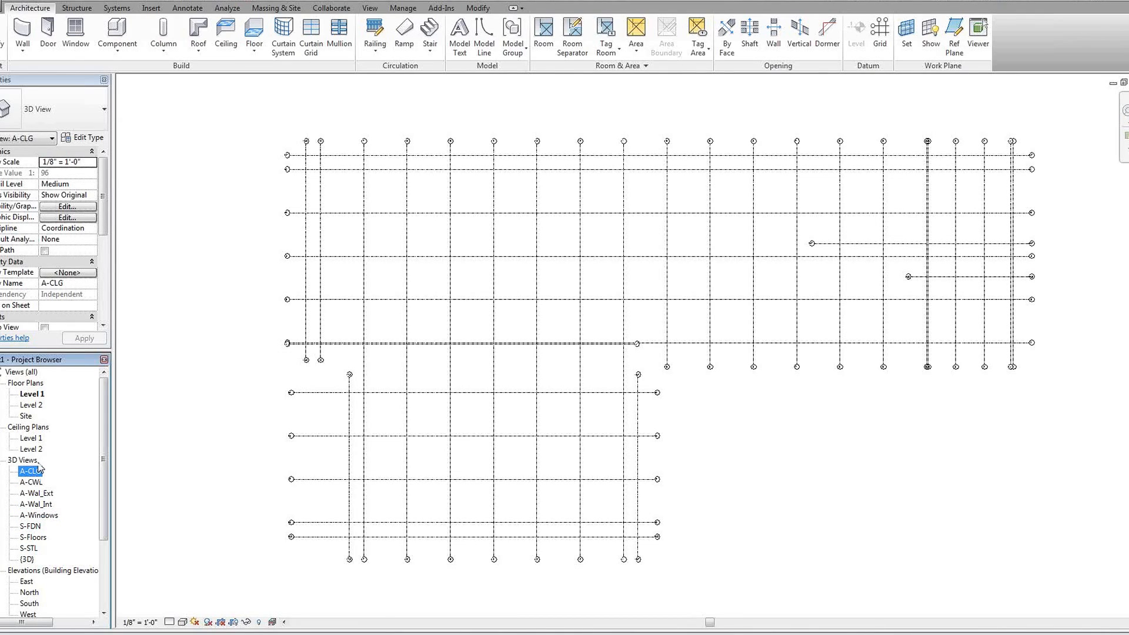
Step: Examine the structural grid lines and their bubbles on the Level 1 floor plan
click(272, 379)
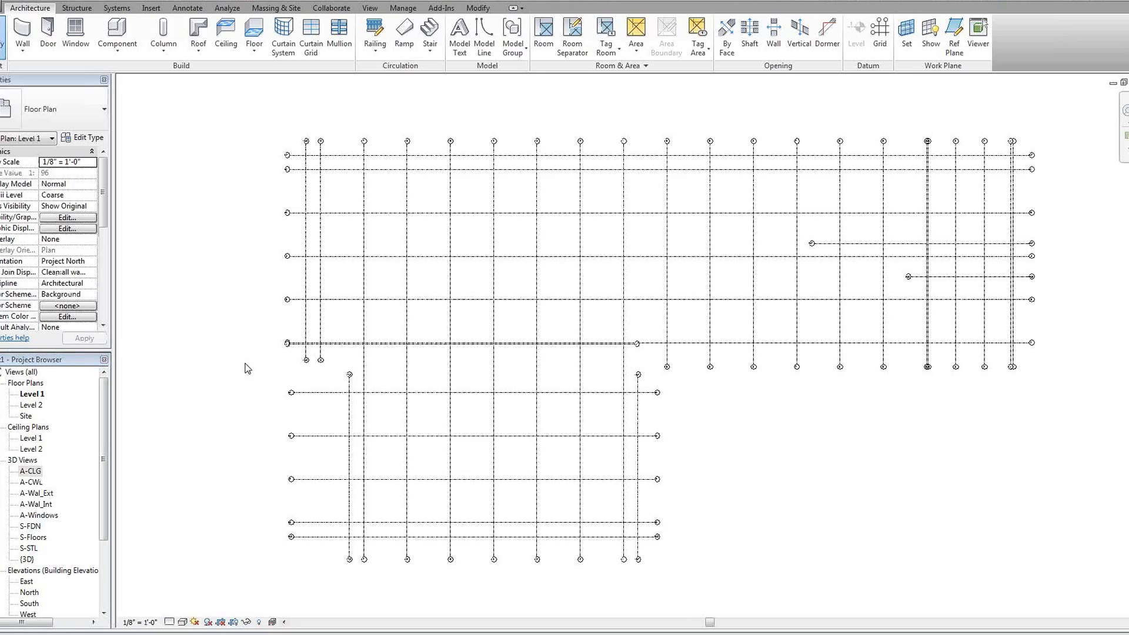
scroll(974, 136, up, 5)
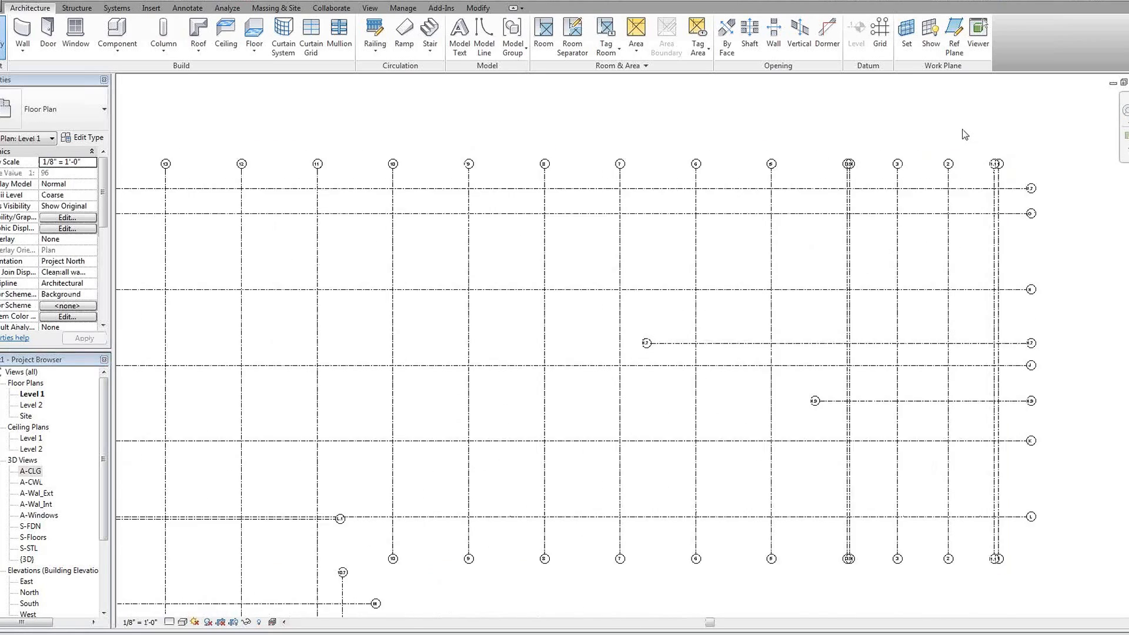
scroll(954, 137, down, 6)
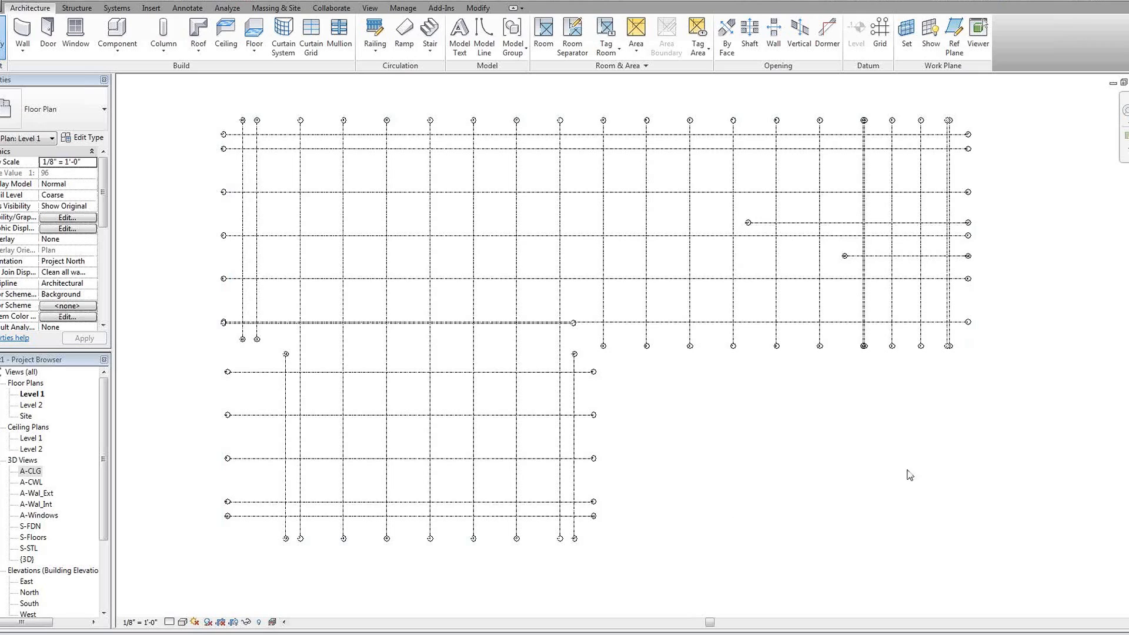
Step: Switch to New folder and review the eight XPS documents from S-STL to A-CLG
key(alt+Tab)
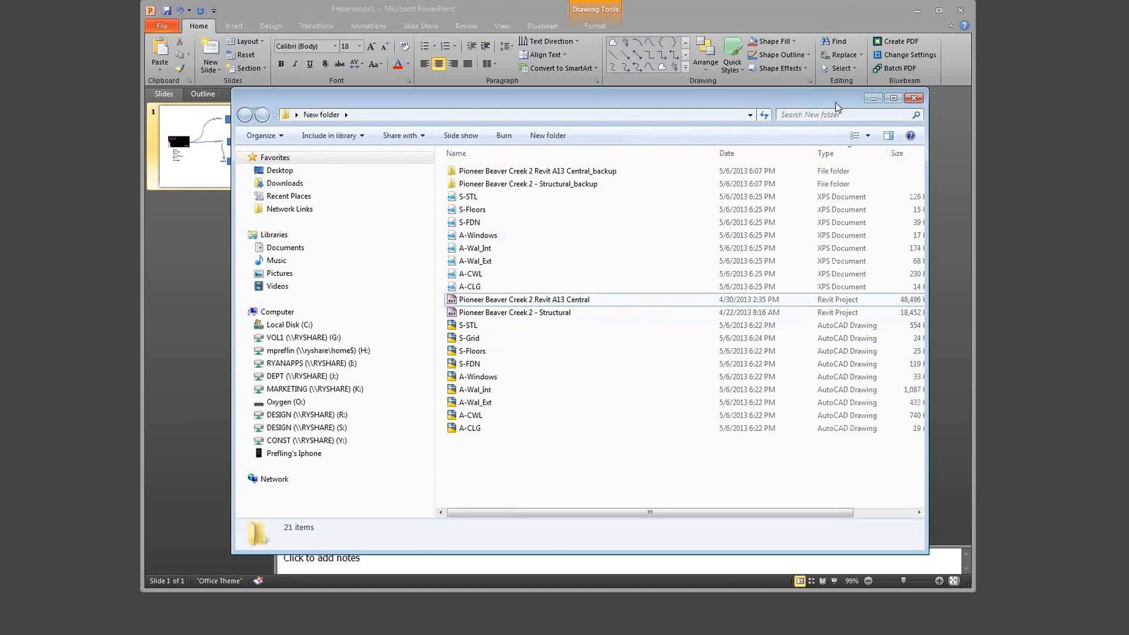
drag(838, 106, 742, 109)
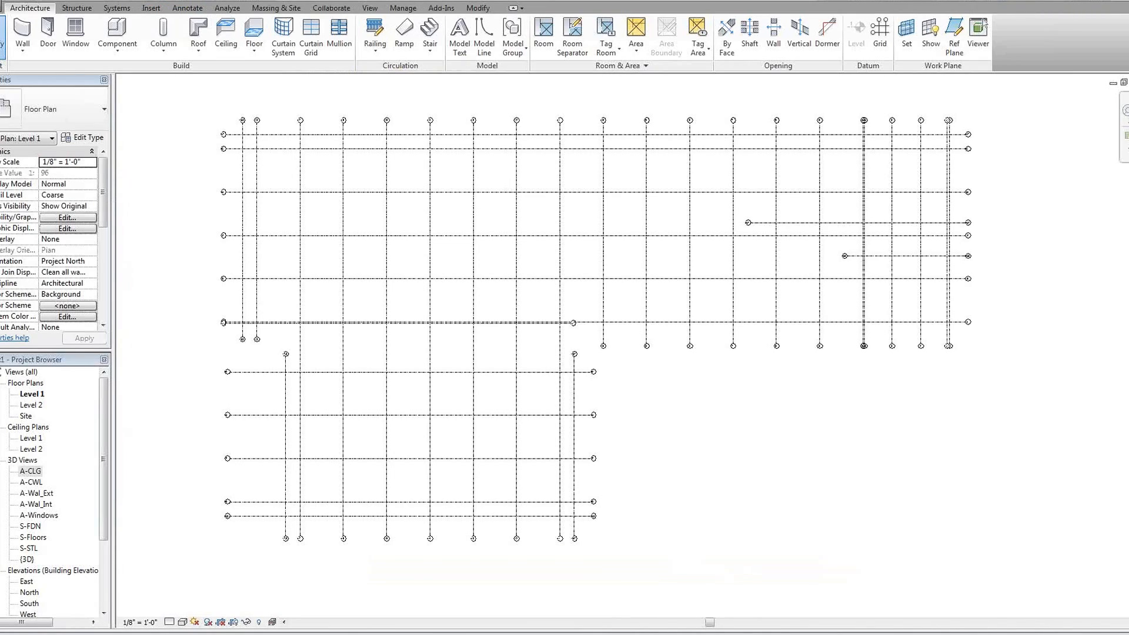
key(alt+Tab)
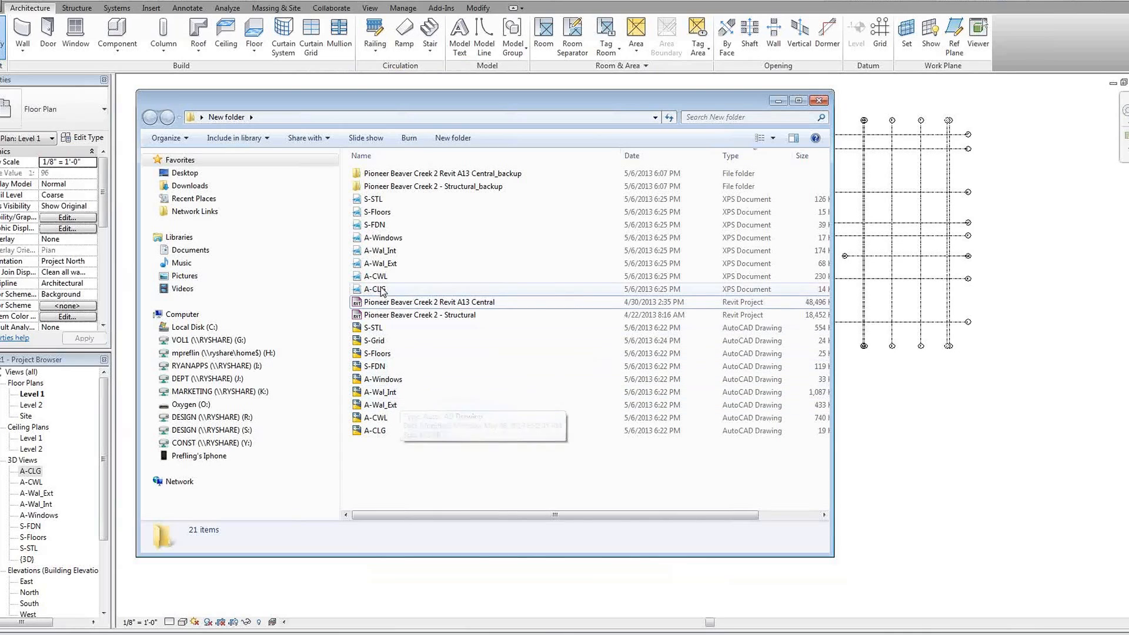
click(374, 200)
click(372, 212)
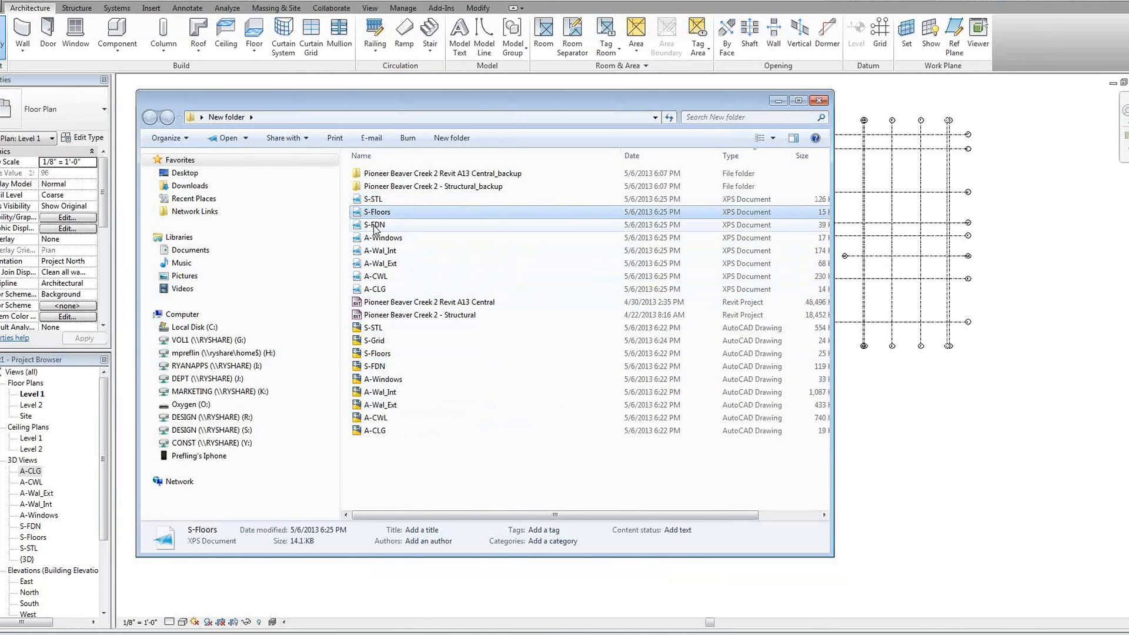
click(375, 225)
click(377, 237)
click(376, 250)
click(376, 264)
click(377, 277)
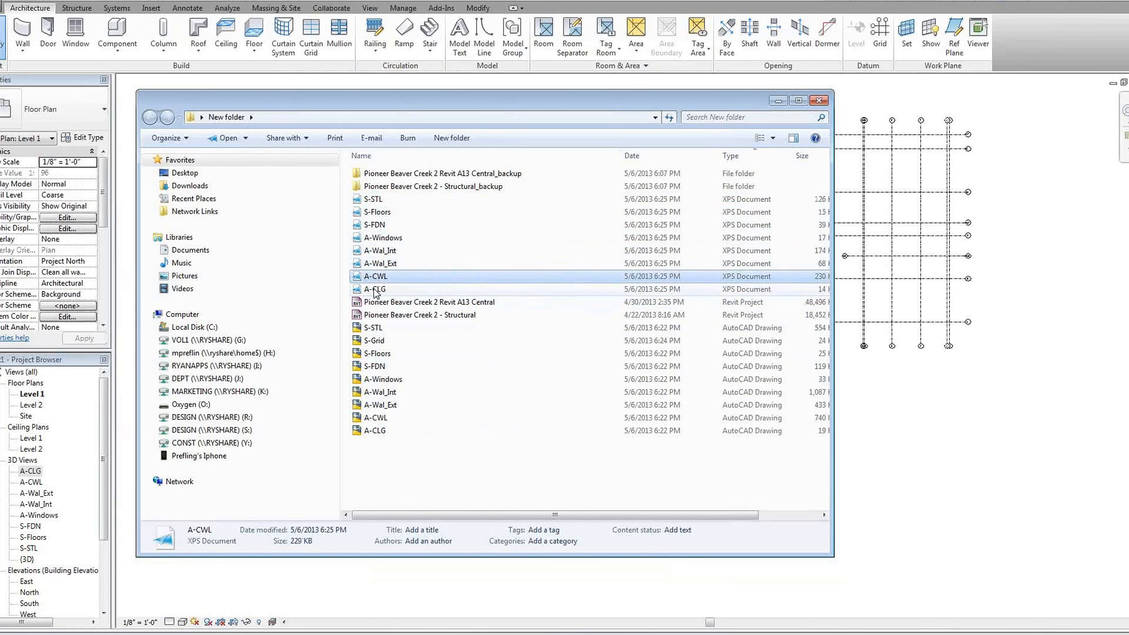
click(377, 289)
click(393, 489)
click(378, 278)
click(380, 265)
click(379, 252)
click(379, 238)
click(377, 225)
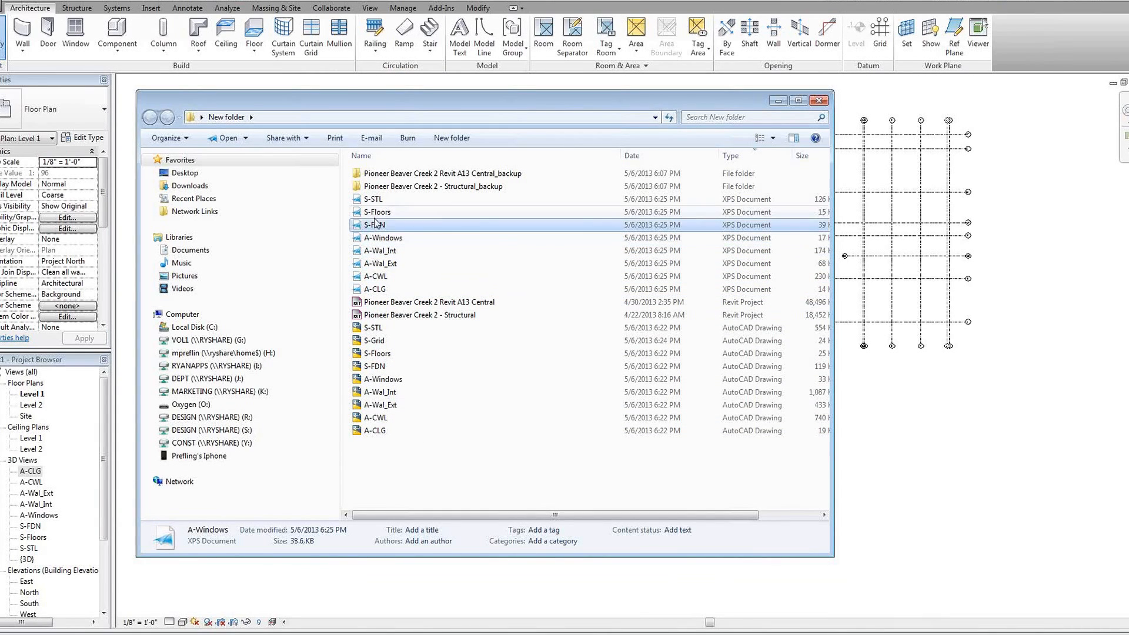
click(376, 213)
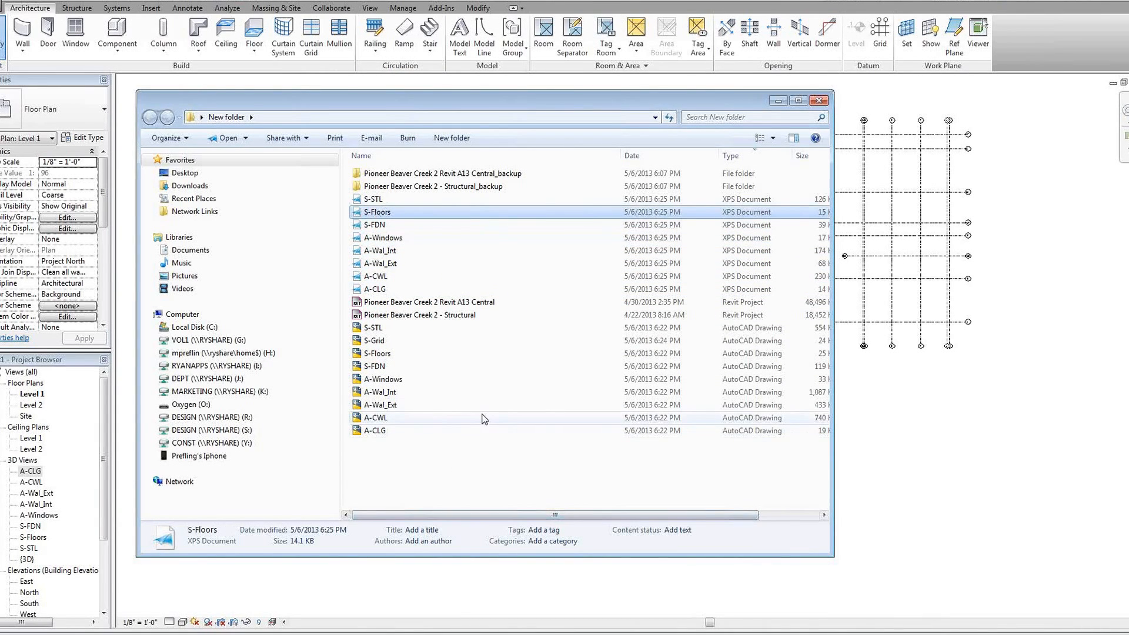
Step: Review the S-FDN and S-Grid AutoCAD drawings in New folder
click(462, 457)
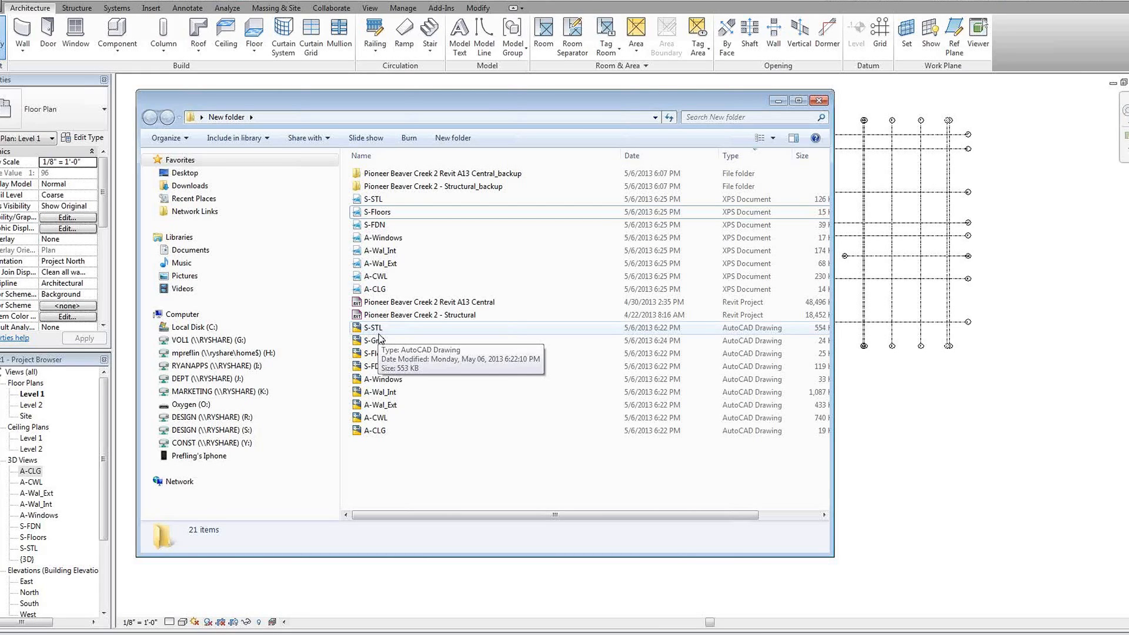
click(386, 367)
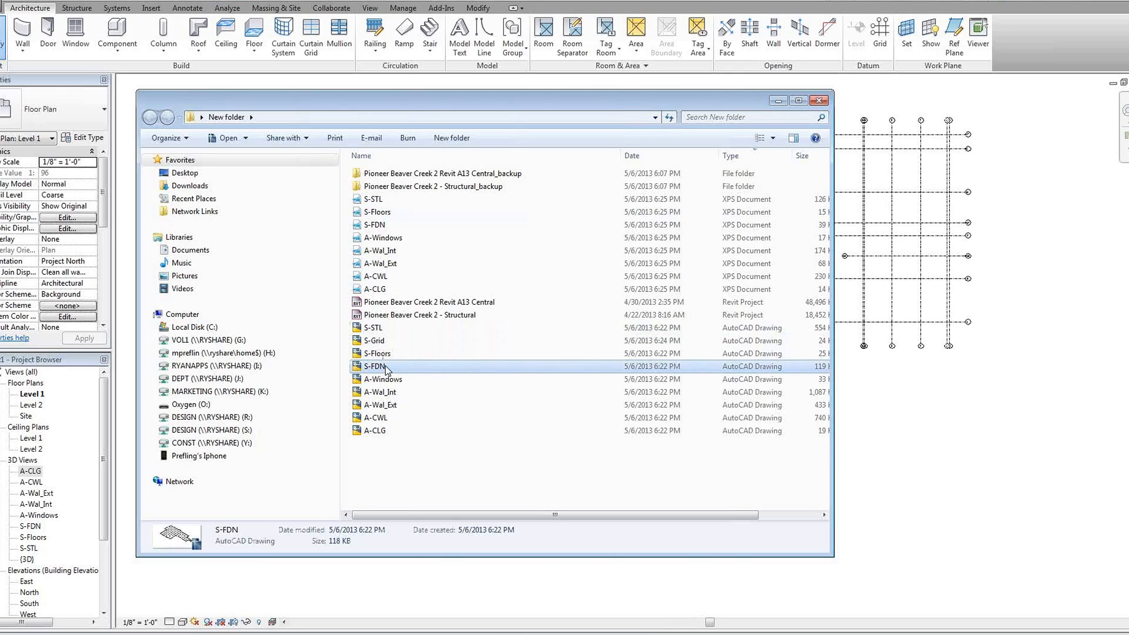
click(387, 344)
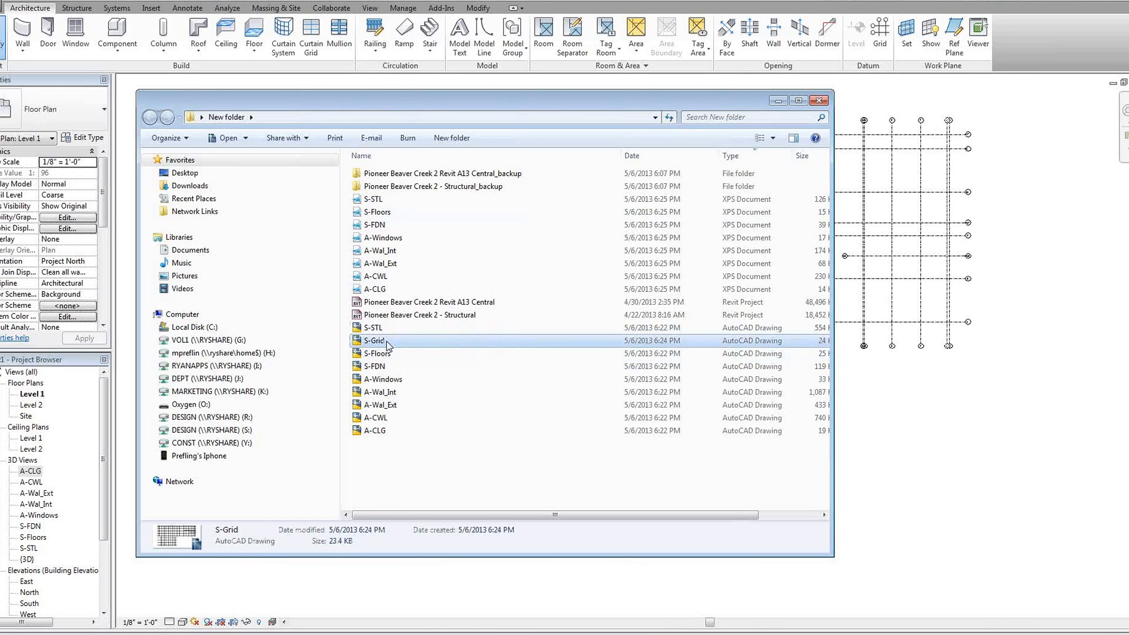
click(389, 469)
Step: Move the New folder window out of the way and switch to a maximized Navisworks Manage 2013
drag(745, 106, 816, 115)
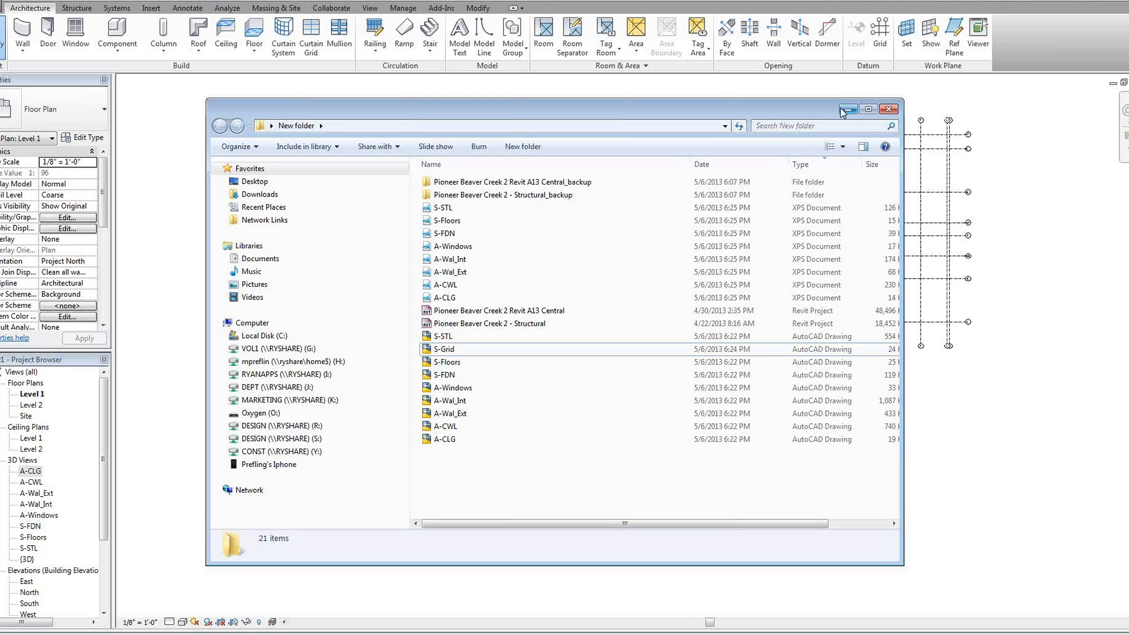
drag(775, 114, 656, 88)
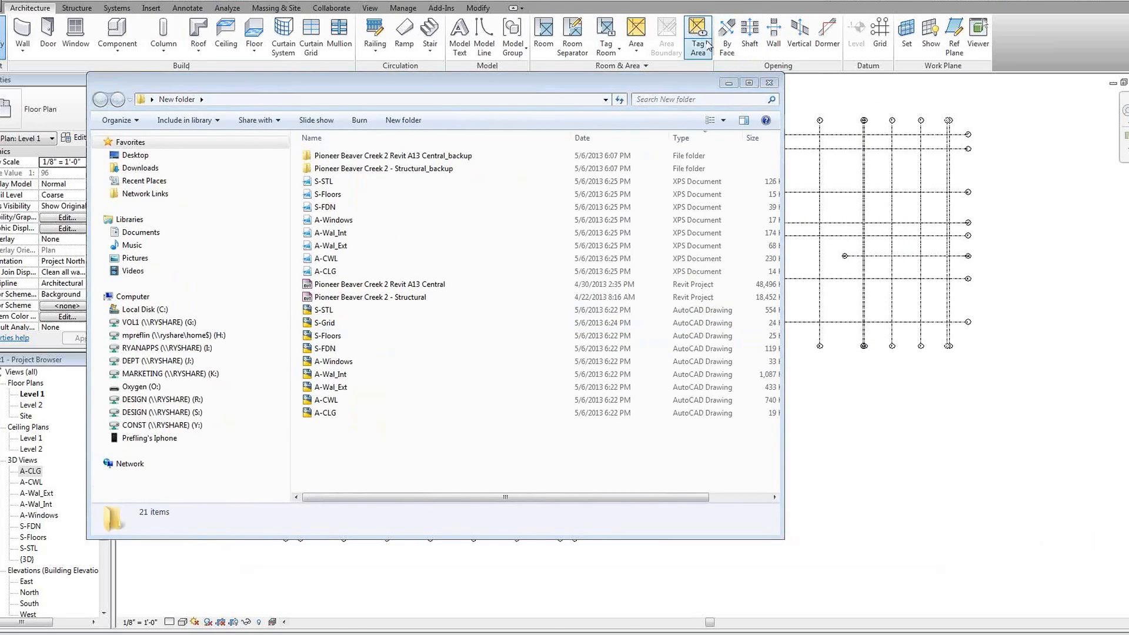
drag(671, 87, 1128, 177)
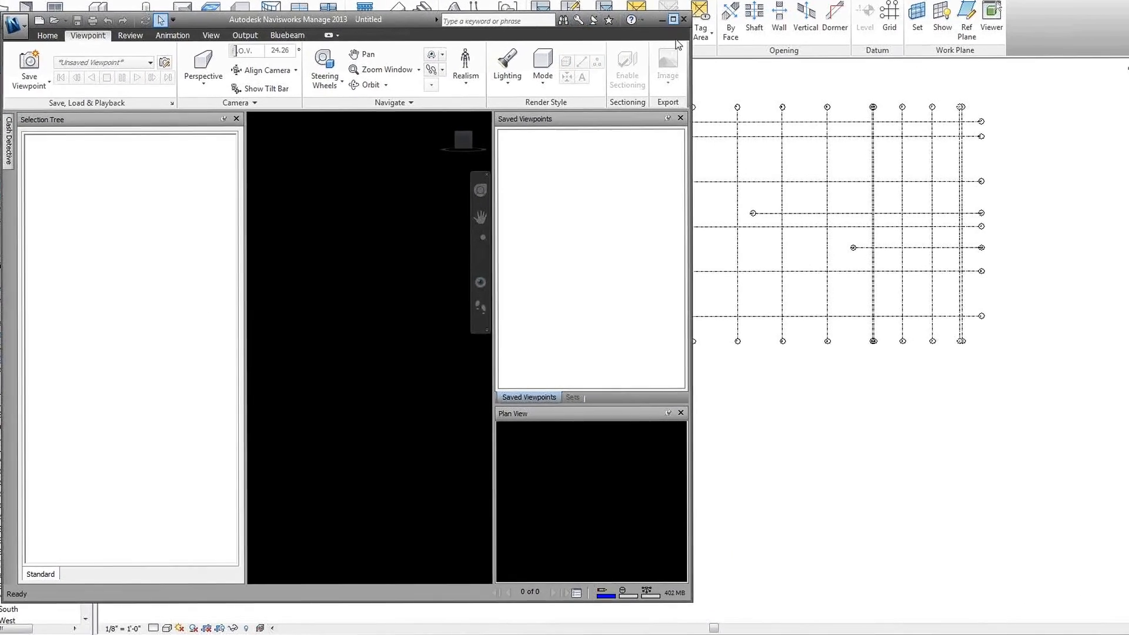
click(673, 20)
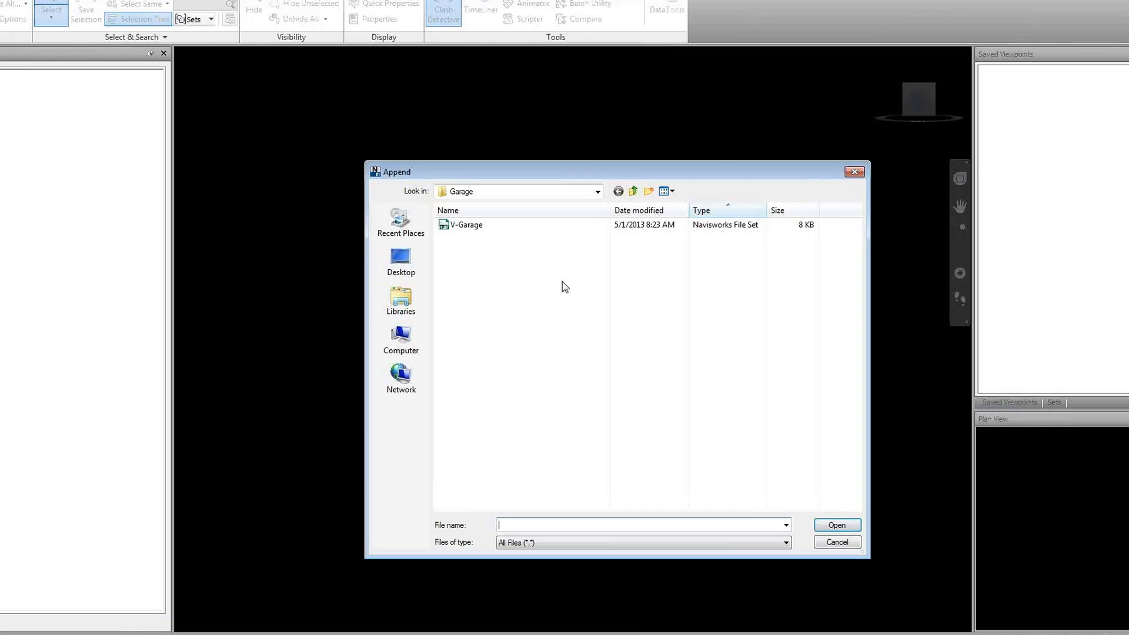
Step: Append the eight XPS documents A-CLG through S-STL from New folder on the Desktop
click(401, 262)
double_click(478, 288)
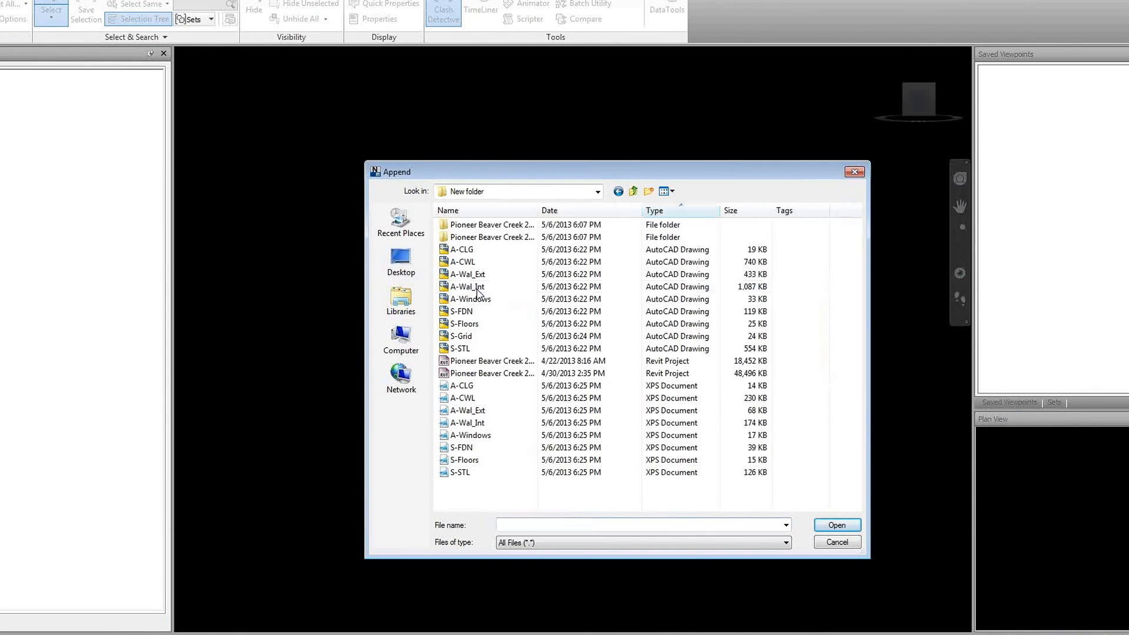
click(463, 387)
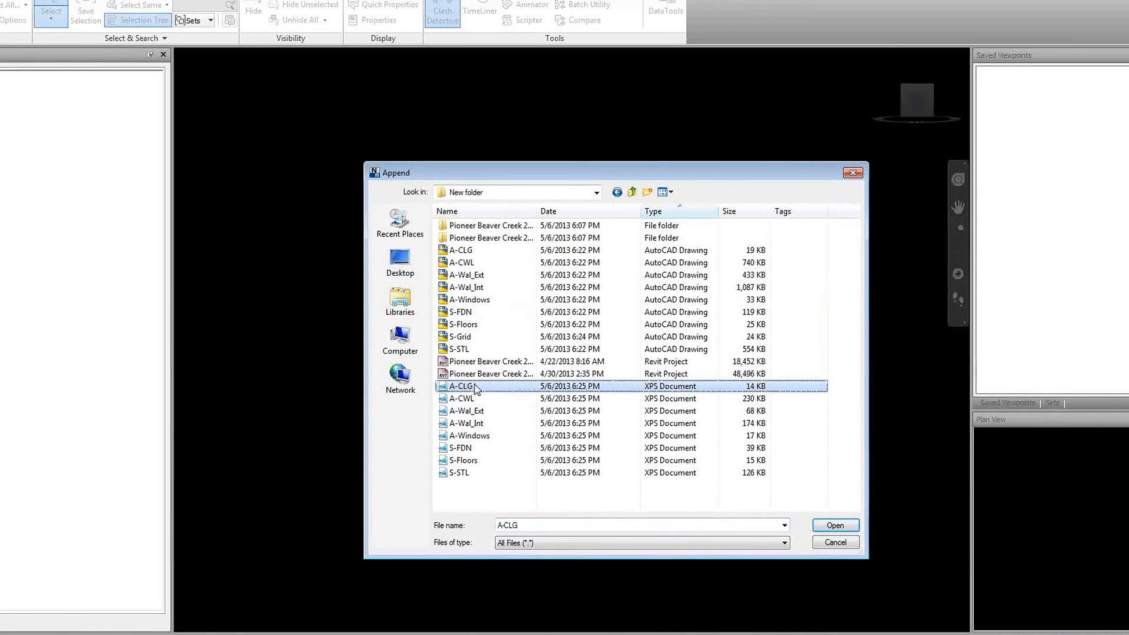
shift+click(456, 473)
click(832, 524)
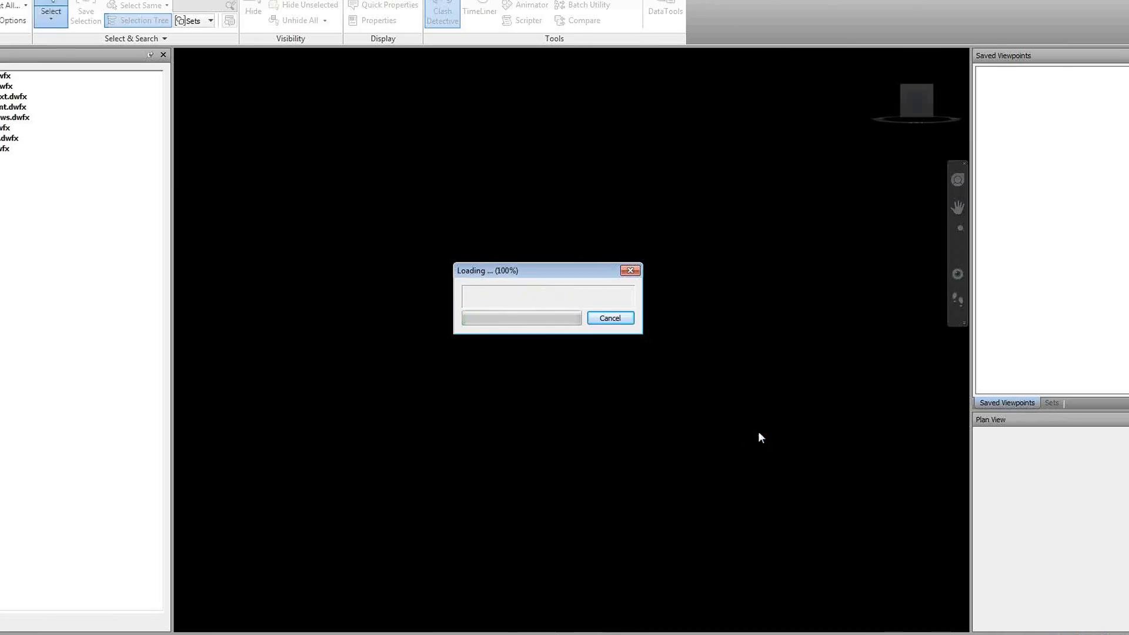
Step: Set the scene background mode to Graduated behind the combined building model
middle_drag(590, 401, 546, 405)
scroll(580, 402, up, 4)
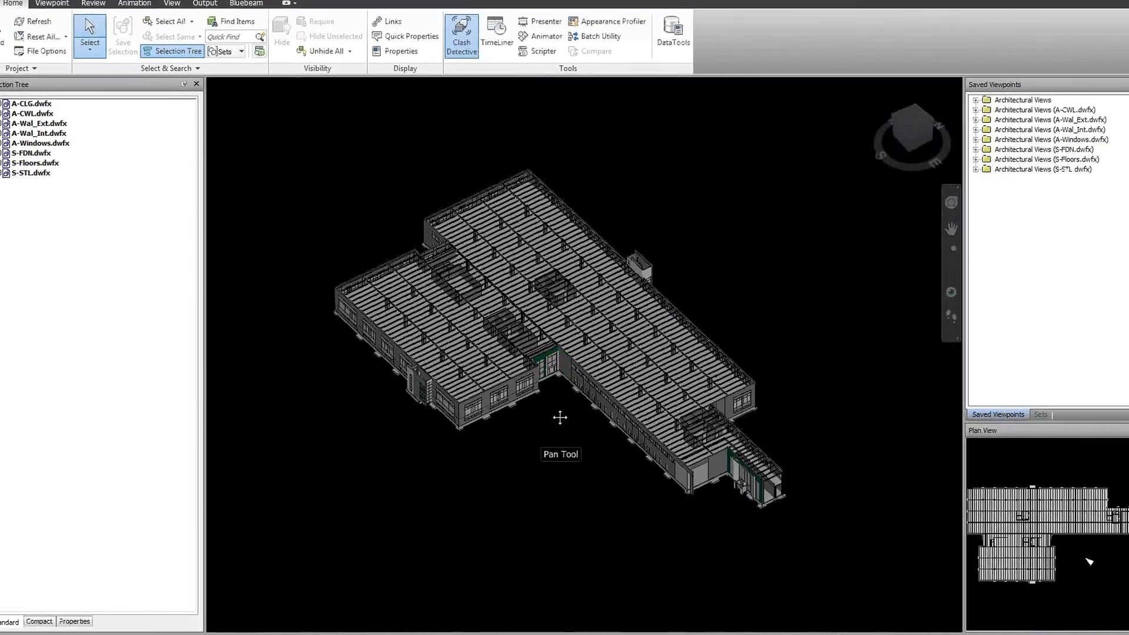
scroll(562, 411, up, 3)
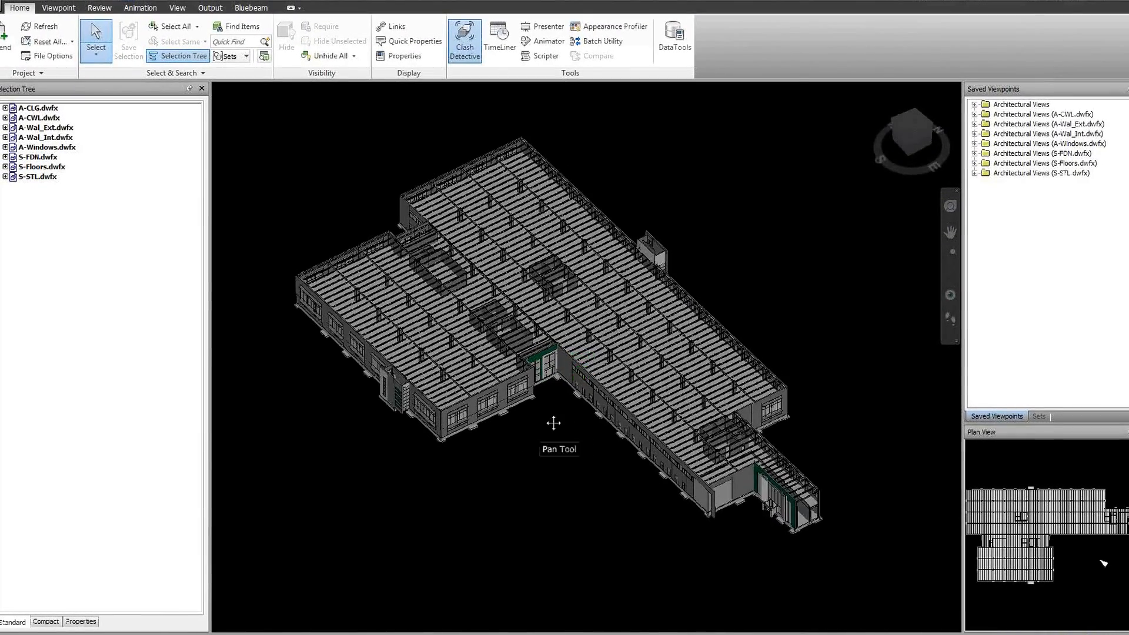
scroll(575, 406, up, 3)
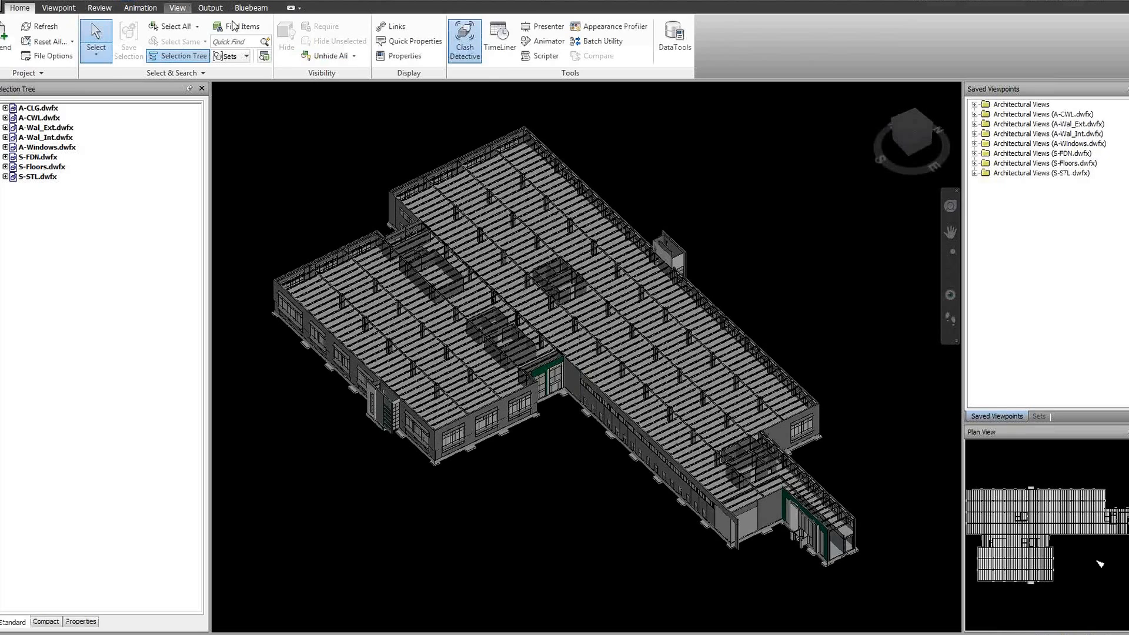
click(178, 8)
click(377, 27)
click(569, 269)
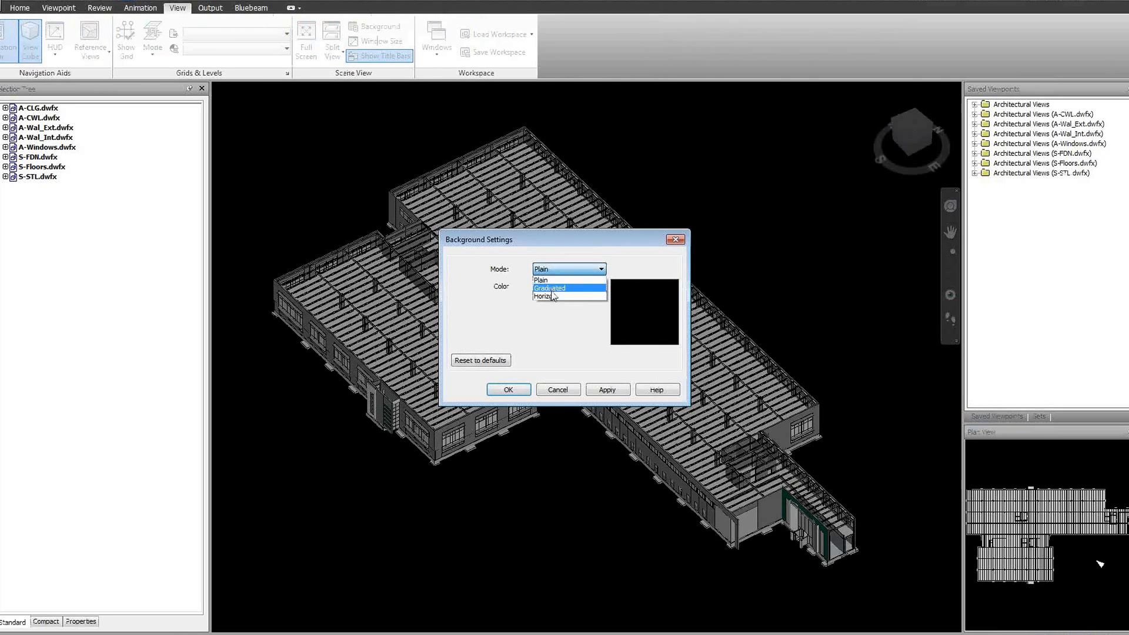
click(561, 286)
click(509, 389)
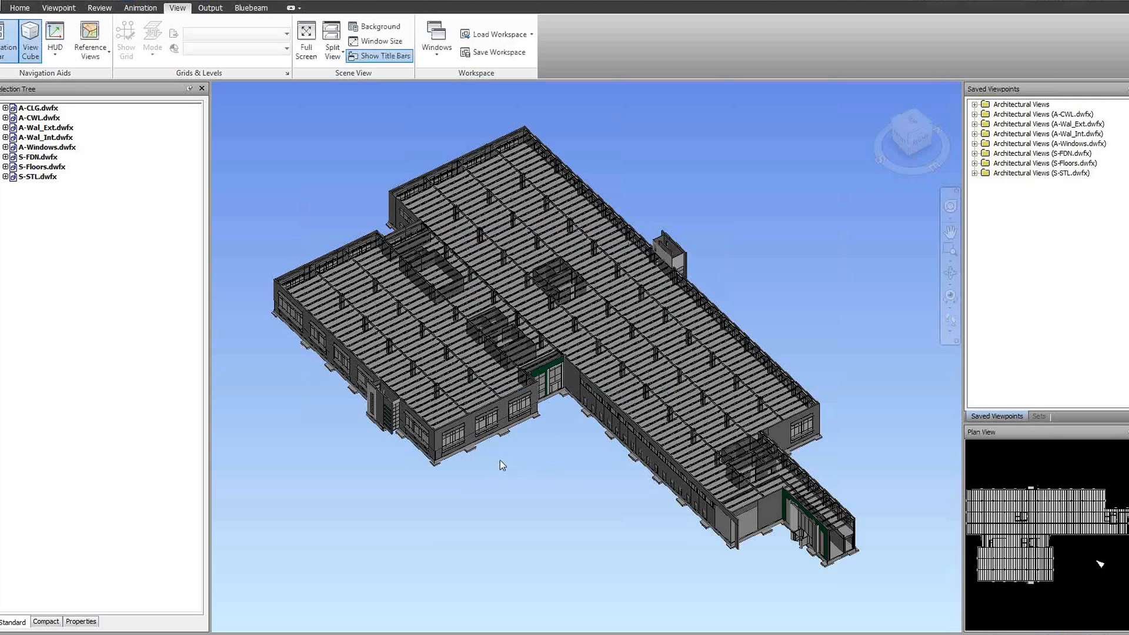
middle_drag(500, 465, 503, 470)
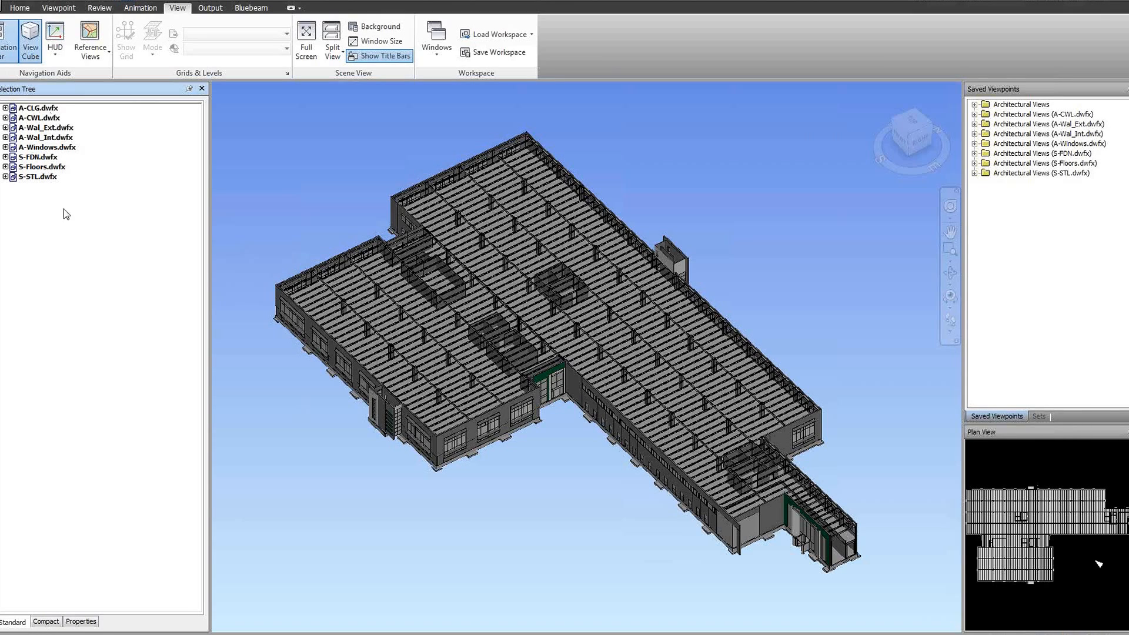
Step: Highlight the S-FDN.dwfx foundation file in the combined model, clear the selection, and look at the building
click(35, 223)
click(39, 157)
click(41, 239)
scroll(552, 362, up, 2)
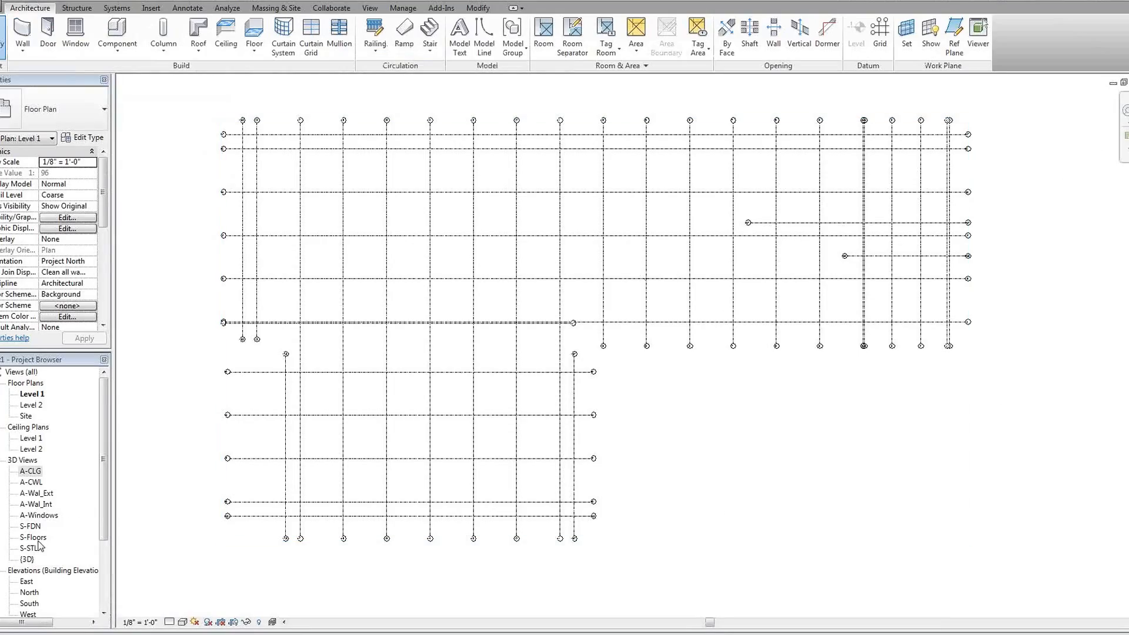
Step: Switch to Revit, open the {3D} view, and review the named 3D views from A-CWL through S-STL without opening them
double_click(27, 560)
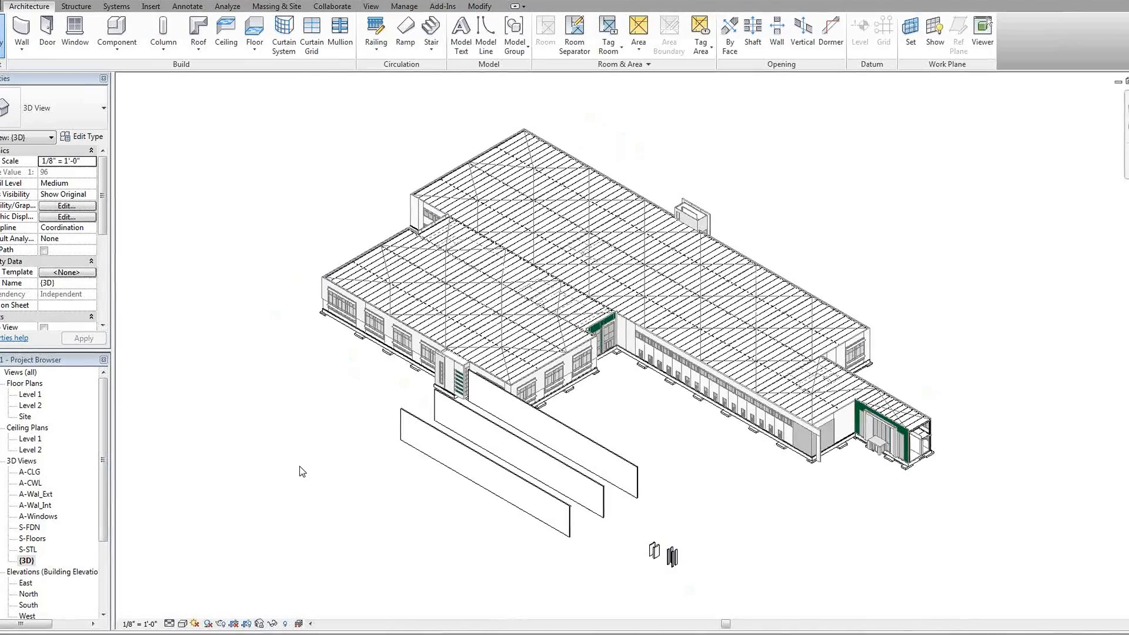
click(30, 482)
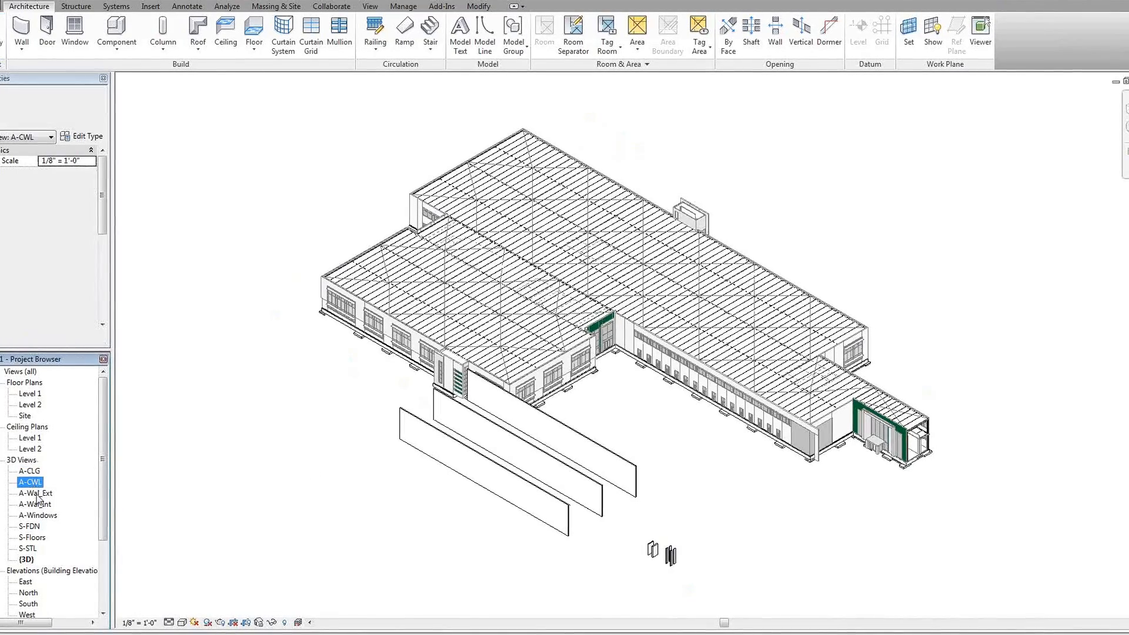
click(36, 515)
click(29, 526)
click(32, 537)
click(28, 548)
click(32, 537)
click(29, 526)
click(34, 516)
click(32, 505)
click(33, 493)
click(29, 483)
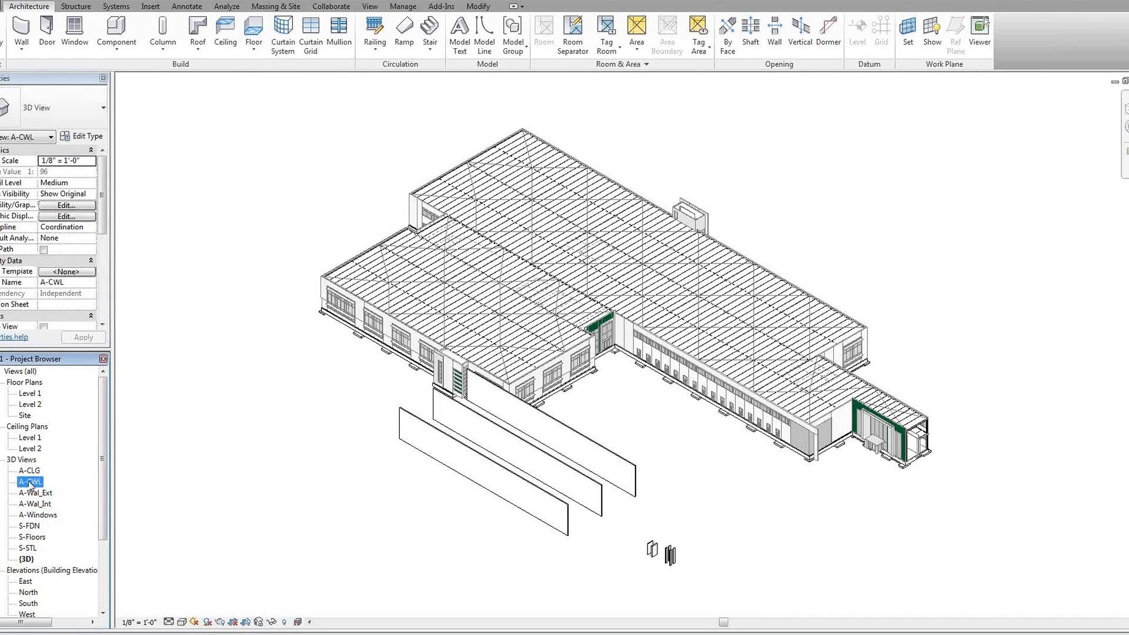
click(33, 494)
click(34, 505)
click(37, 516)
click(29, 526)
click(32, 537)
click(33, 547)
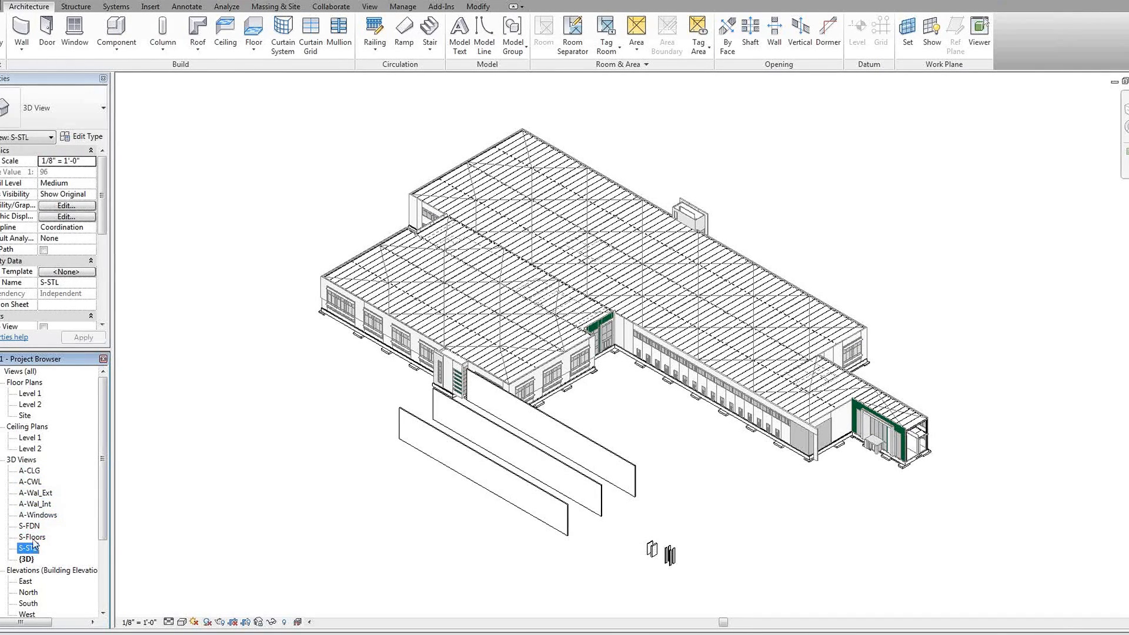
click(29, 505)
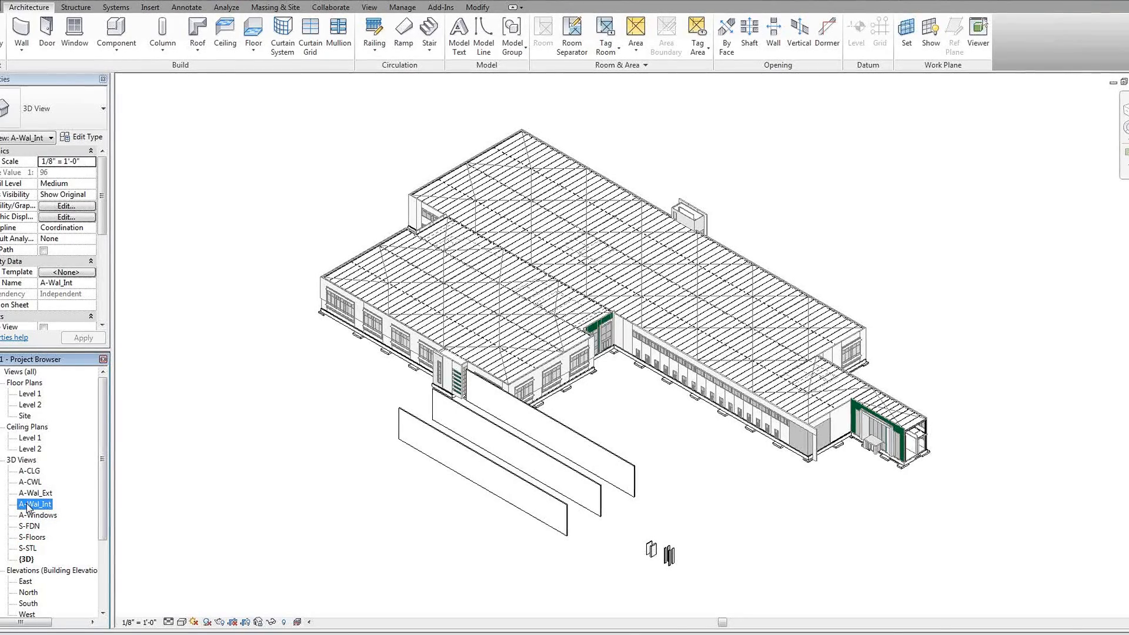
click(256, 445)
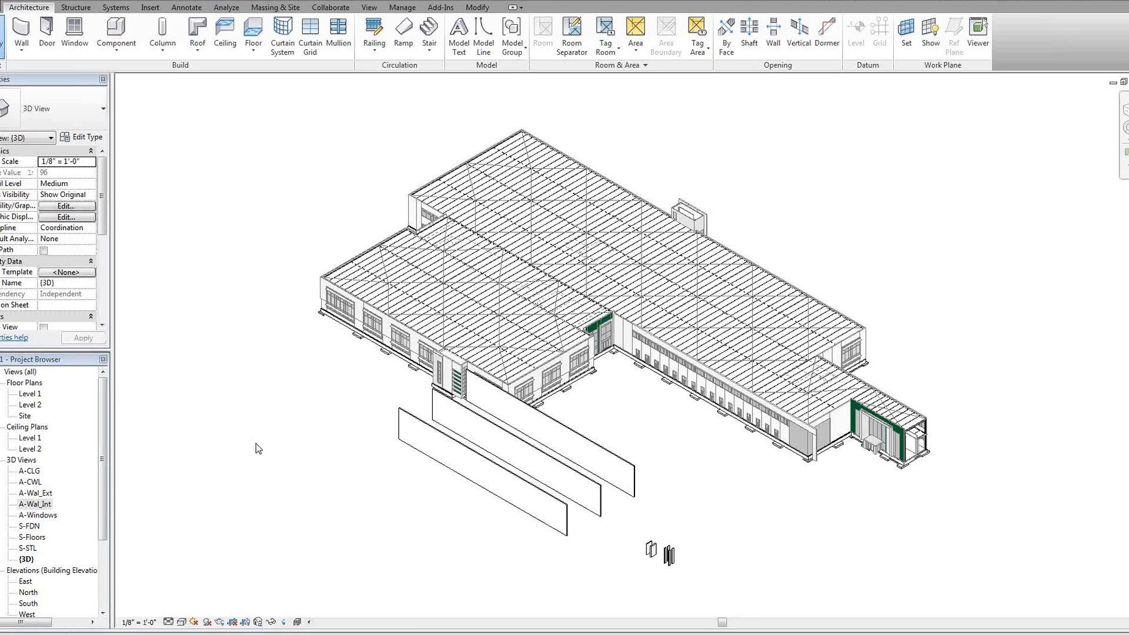